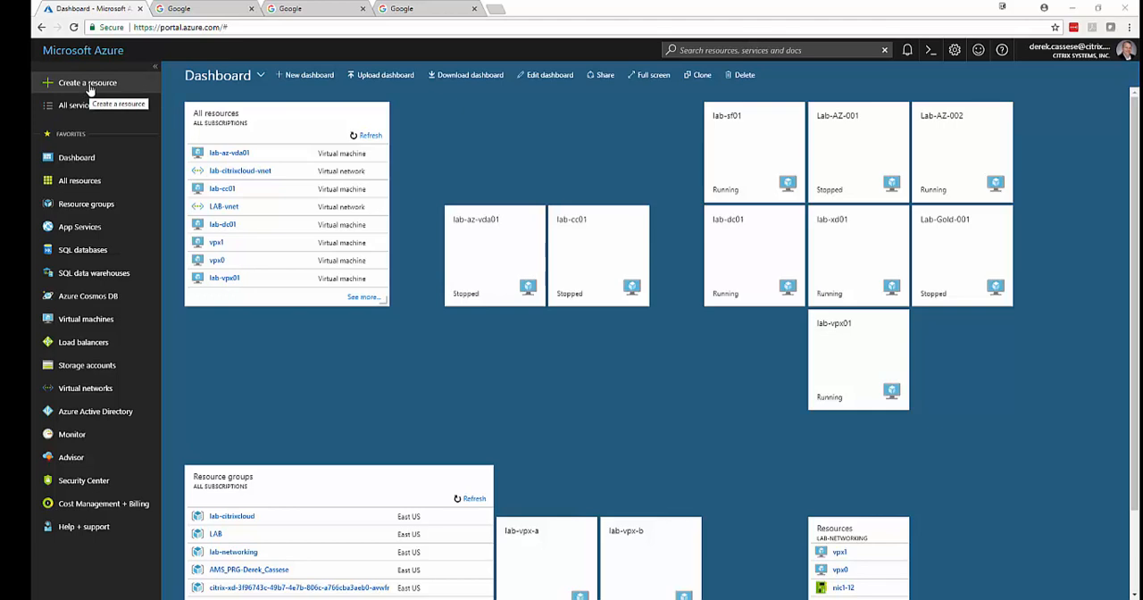
Find the NetScaler 12.0 HA template in the Marketplace and start creating it.
left_click(90, 87)
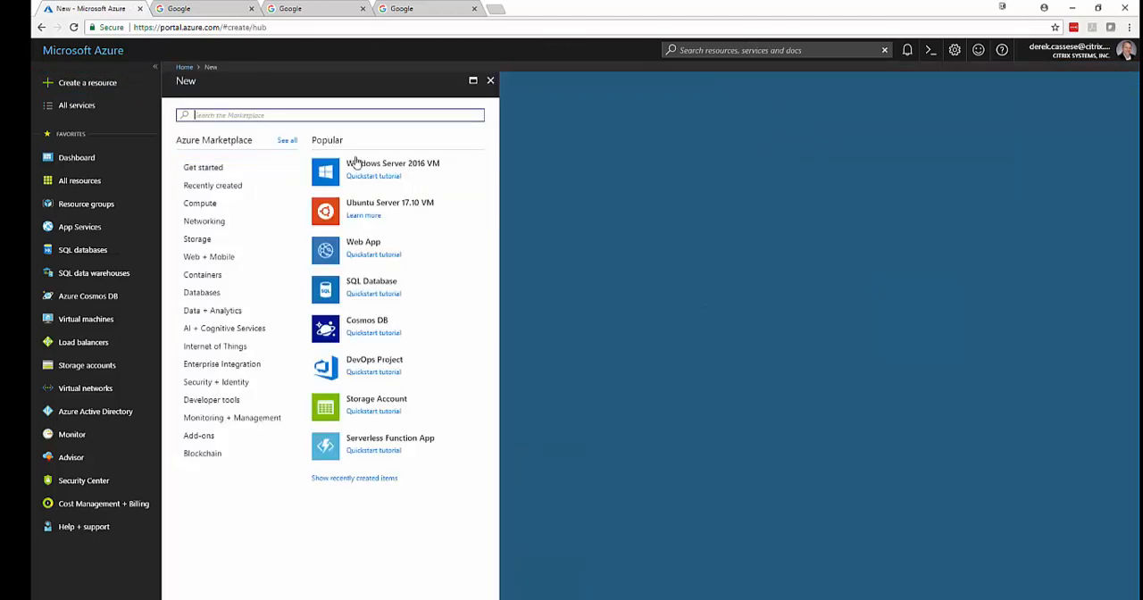
type("netscaler")
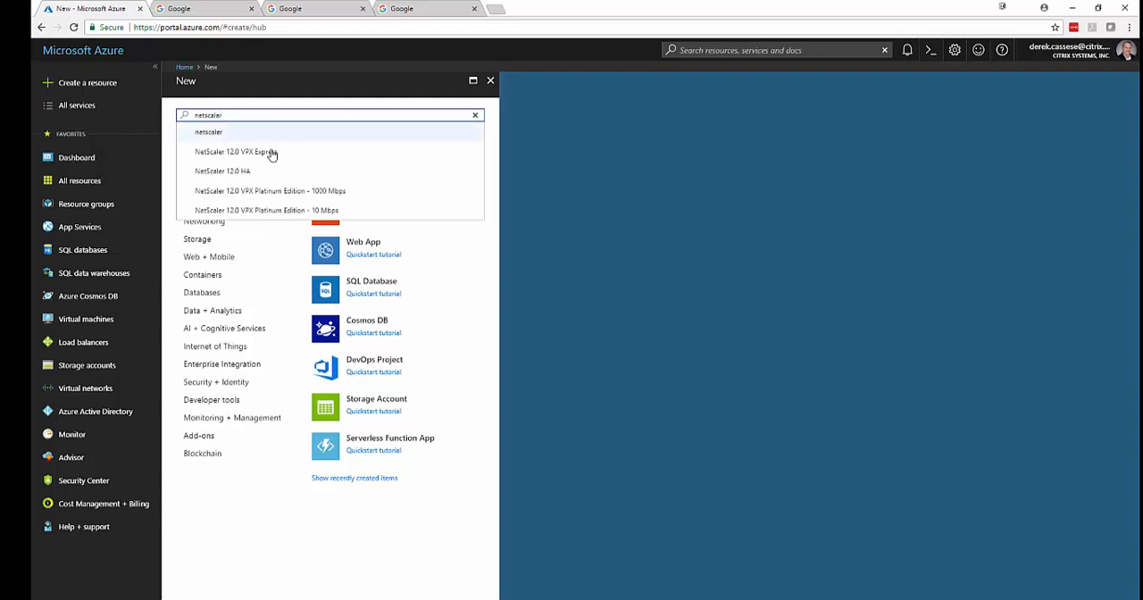
left_click(243, 170)
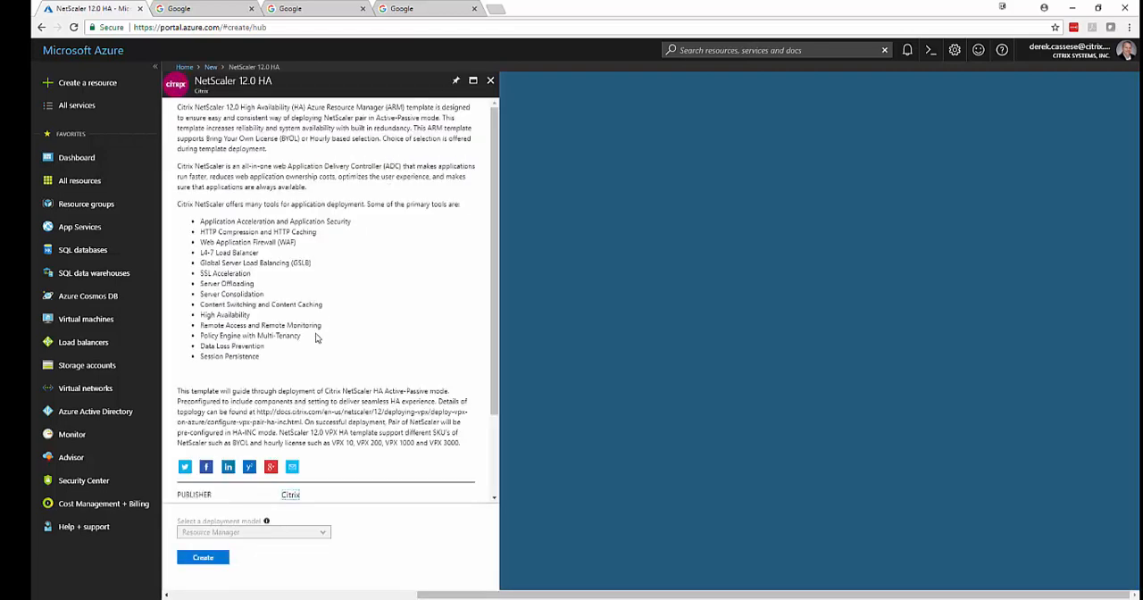
left_click(206, 557)
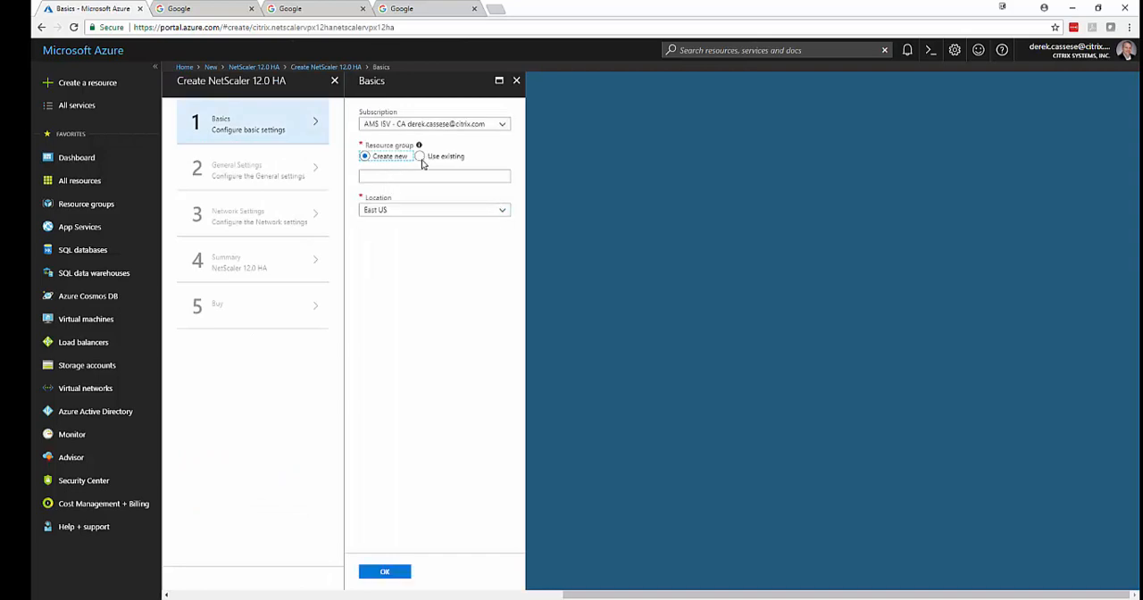
Try to use the existing resource group LAB for the deployment.
left_click(421, 159)
left_click(426, 176)
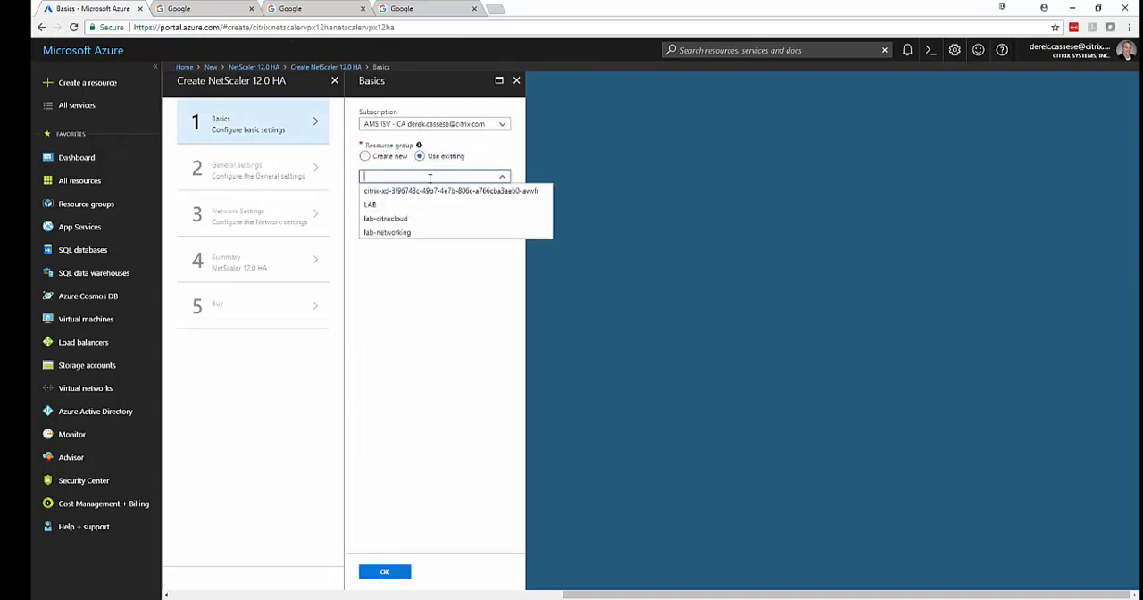
left_click(428, 203)
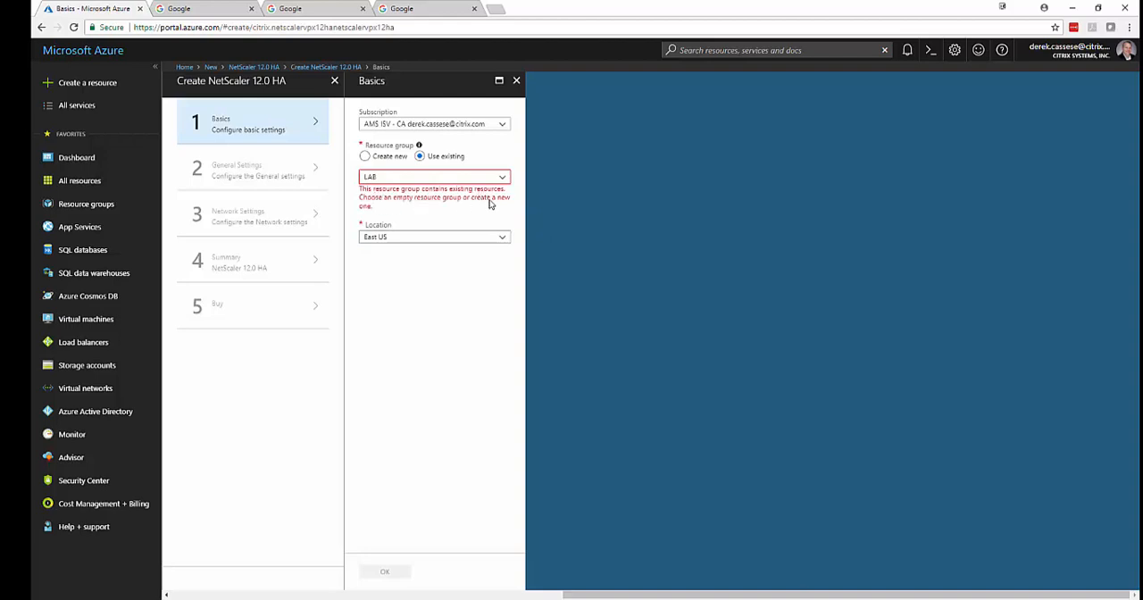
Assign a new resource group named "lab-", the account owner's surname and "-networking2", and confirm the basic settings.
left_click(365, 156)
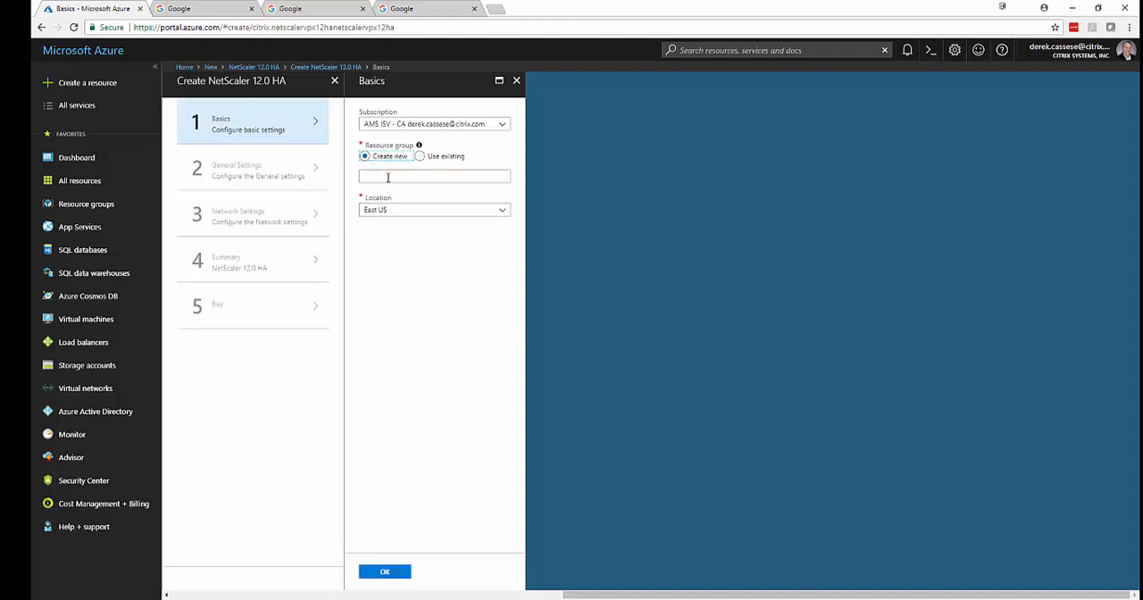
left_click(391, 177)
type("lab")
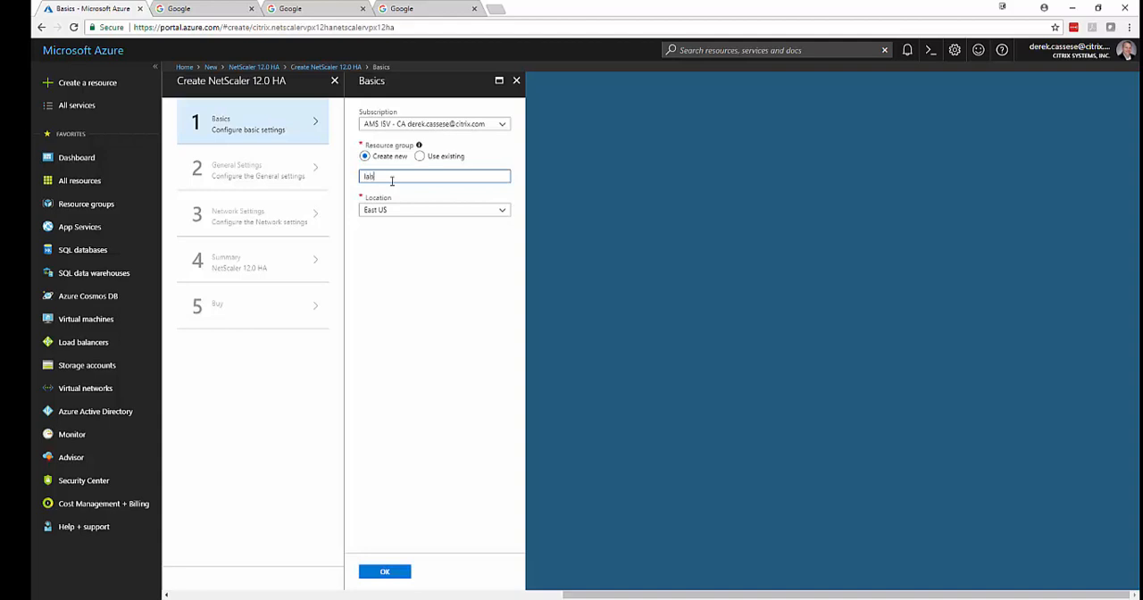
type("-cassese-networking2")
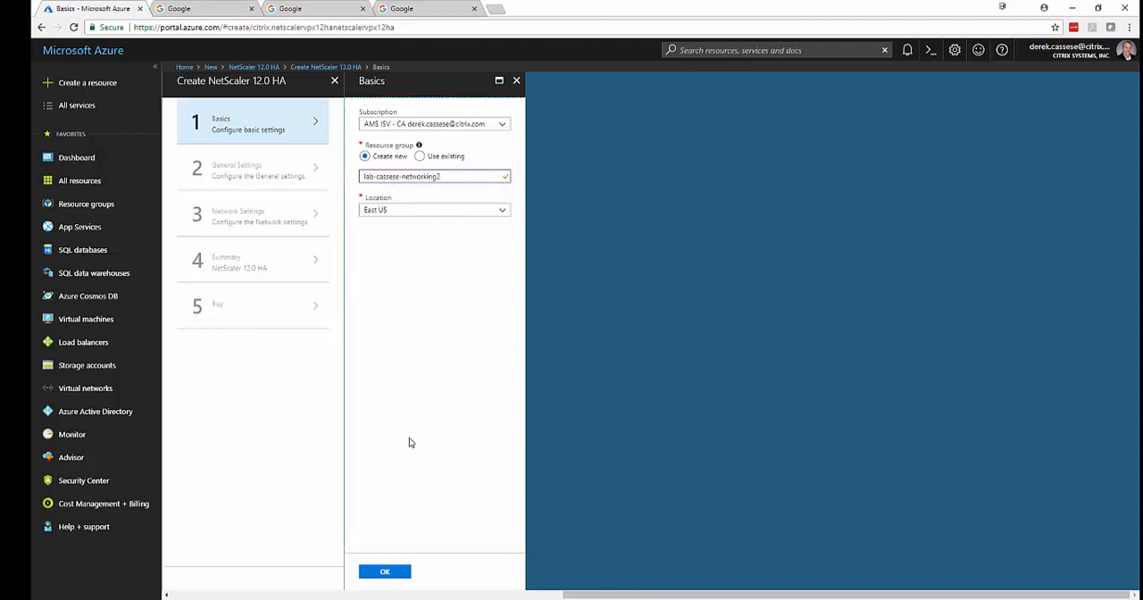
left_click(384, 572)
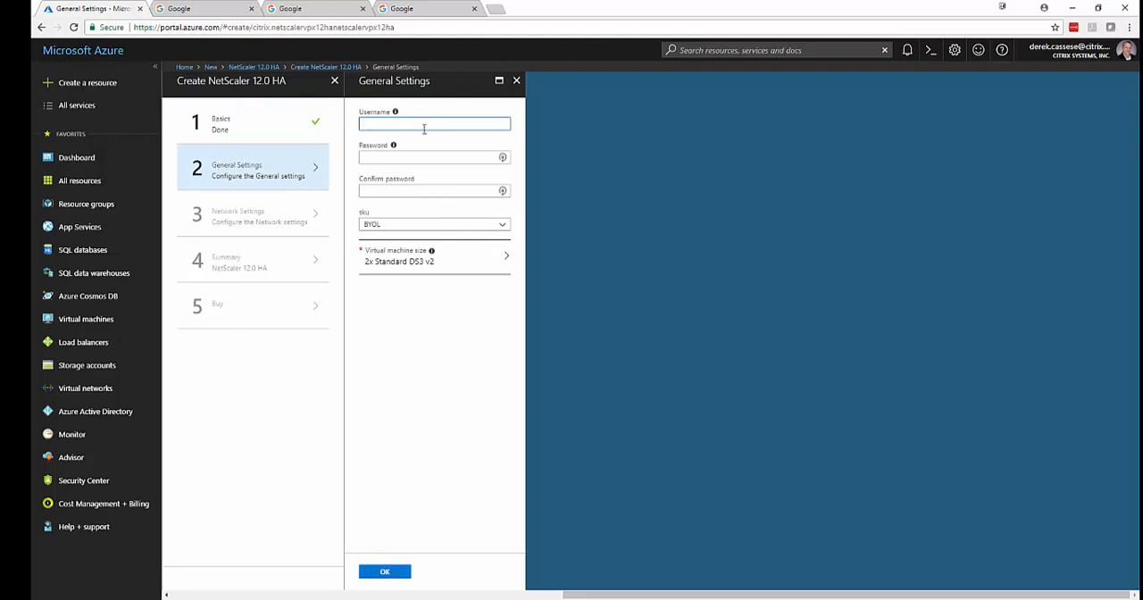
Set the username to nsroot, enter and confirm the administrator password, keep the BYOL SKU, and confirm the general settings.
type("nsroot")
key("Tab")
type("••••••••••")
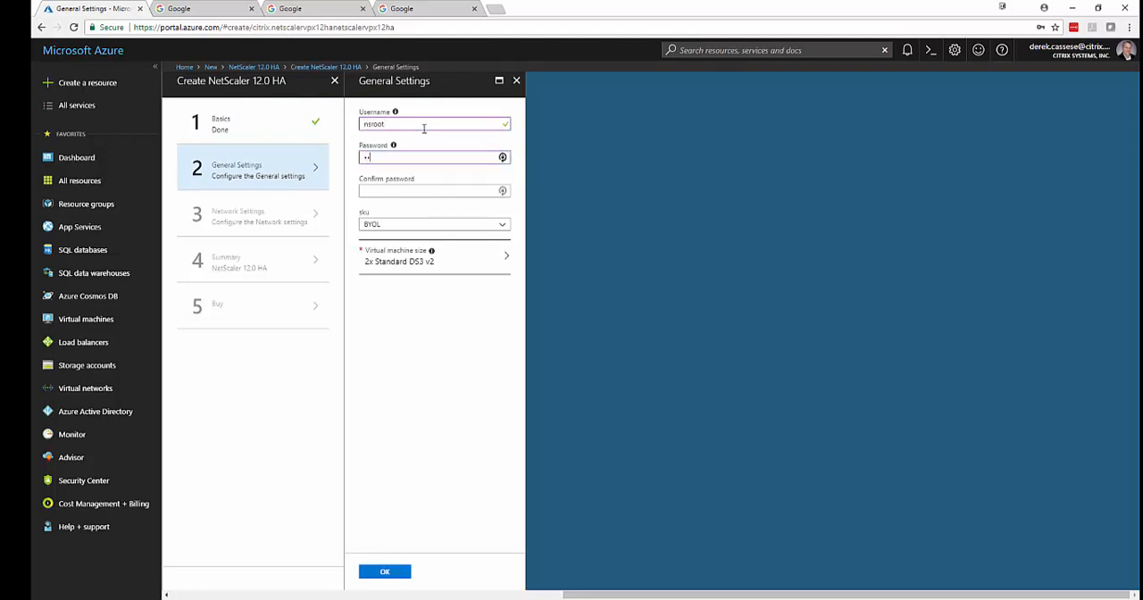
type("••••")
key("Tab")
type("••••••••")
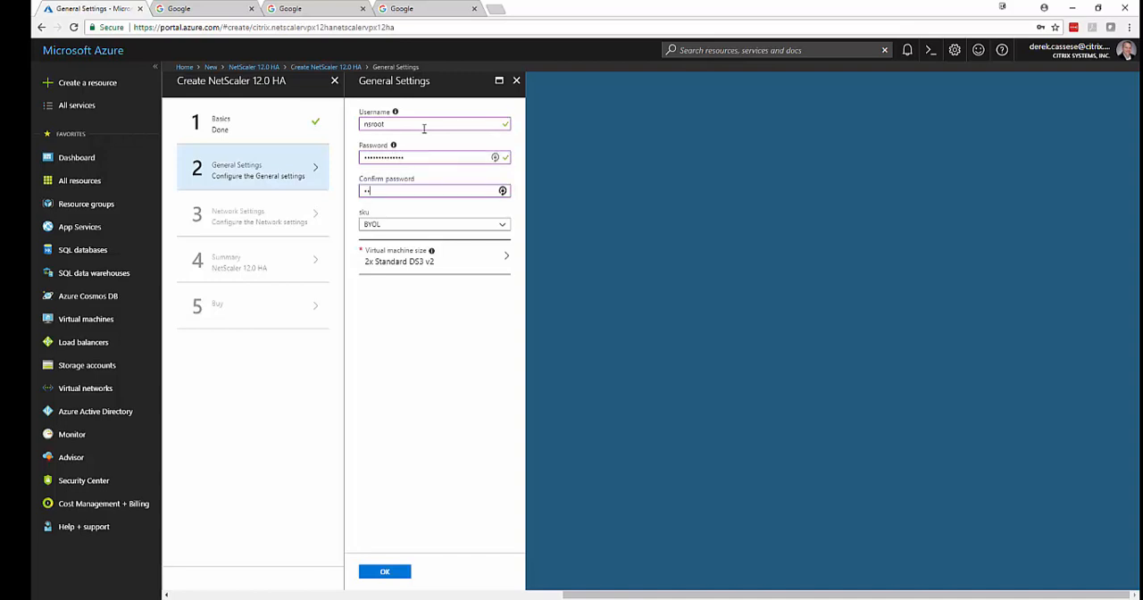
type("••••")
left_click(462, 224)
left_click(462, 223)
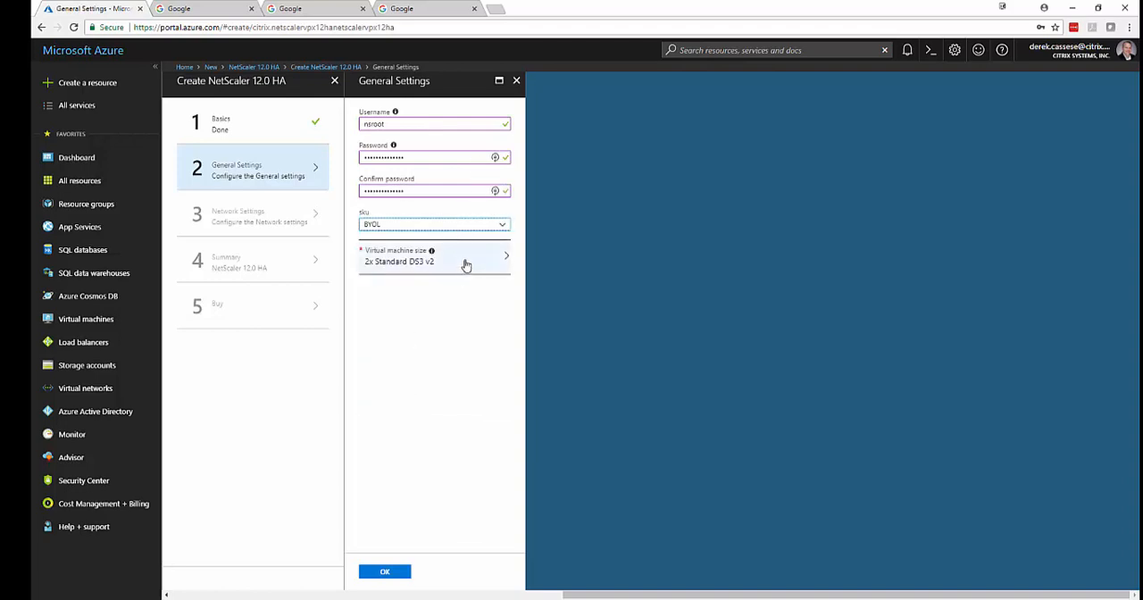
left_click(446, 352)
left_click(385, 571)
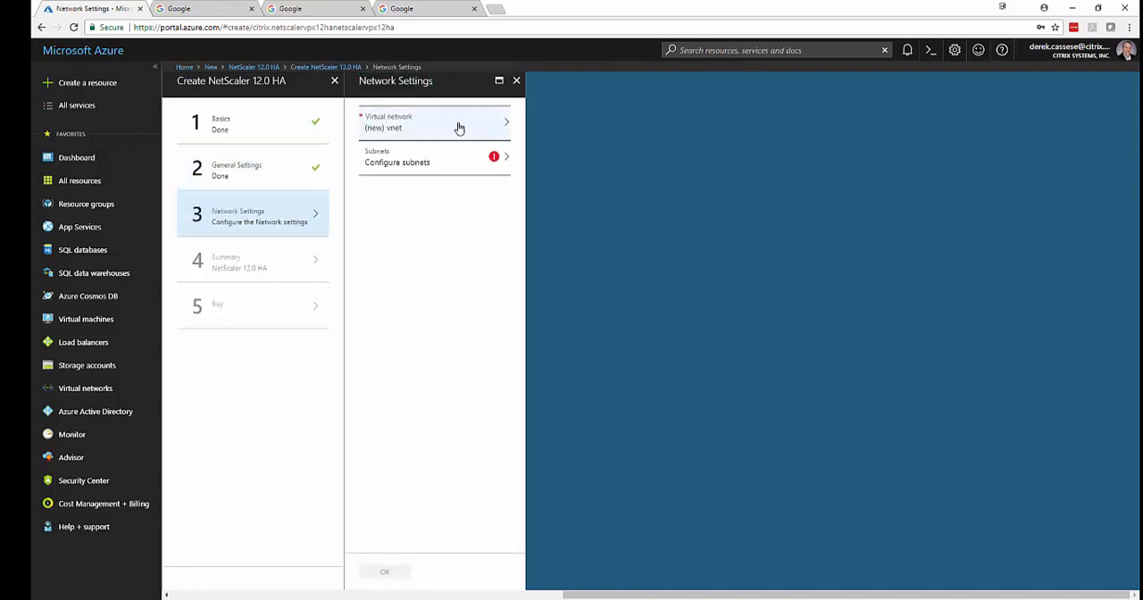
Create a new virtual network named vnet-hapair for the deployment, keeping the default address space.
left_click(458, 126)
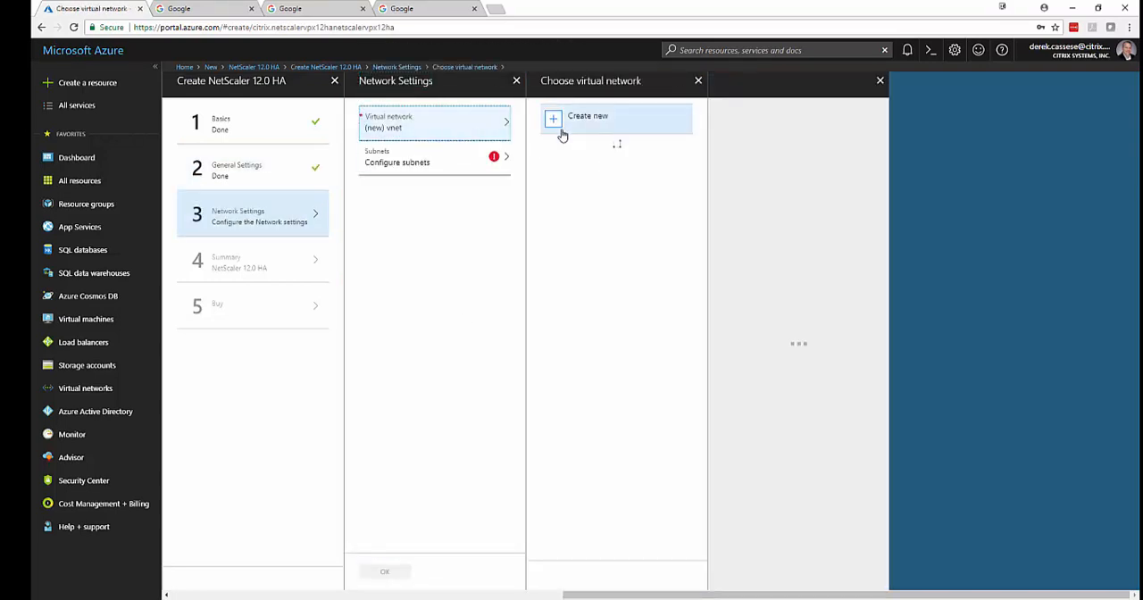
left_click(560, 132)
type("-")
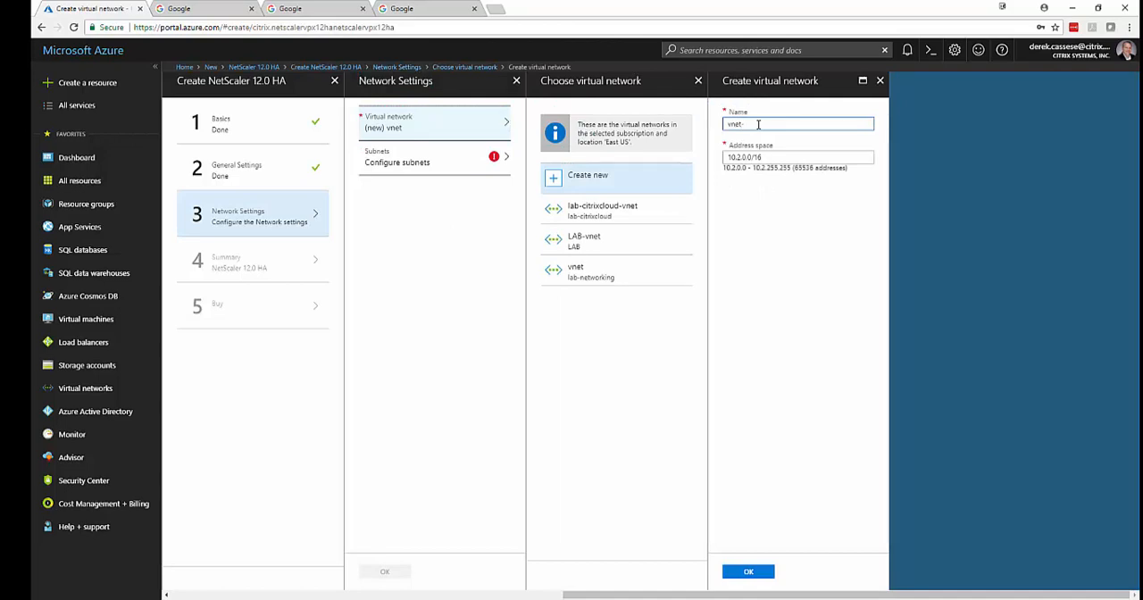
type("hapr")
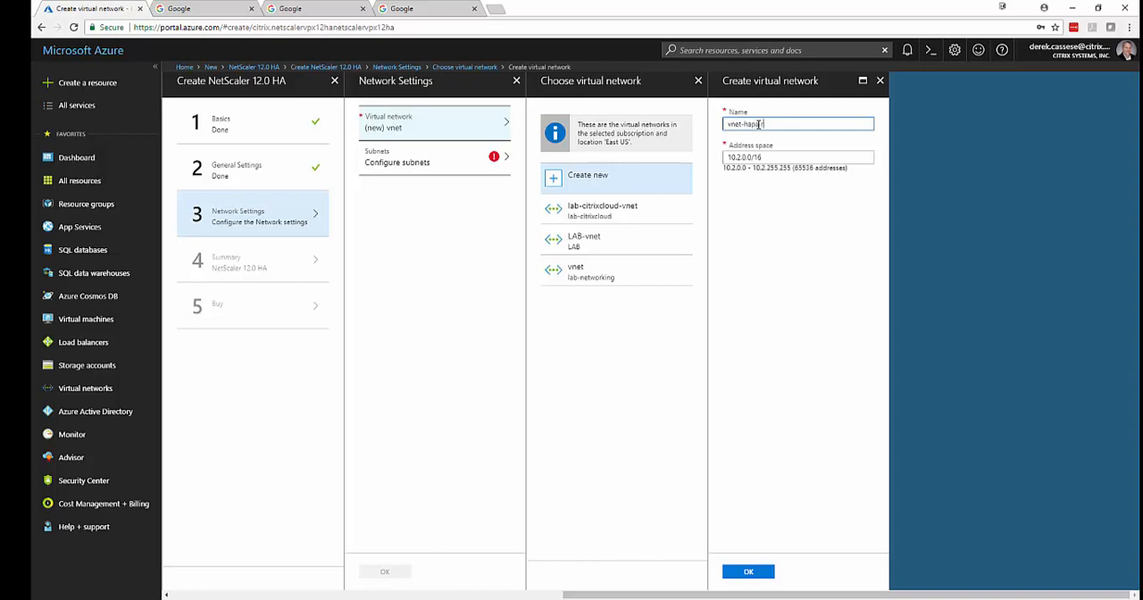
type("air")
left_click(749, 572)
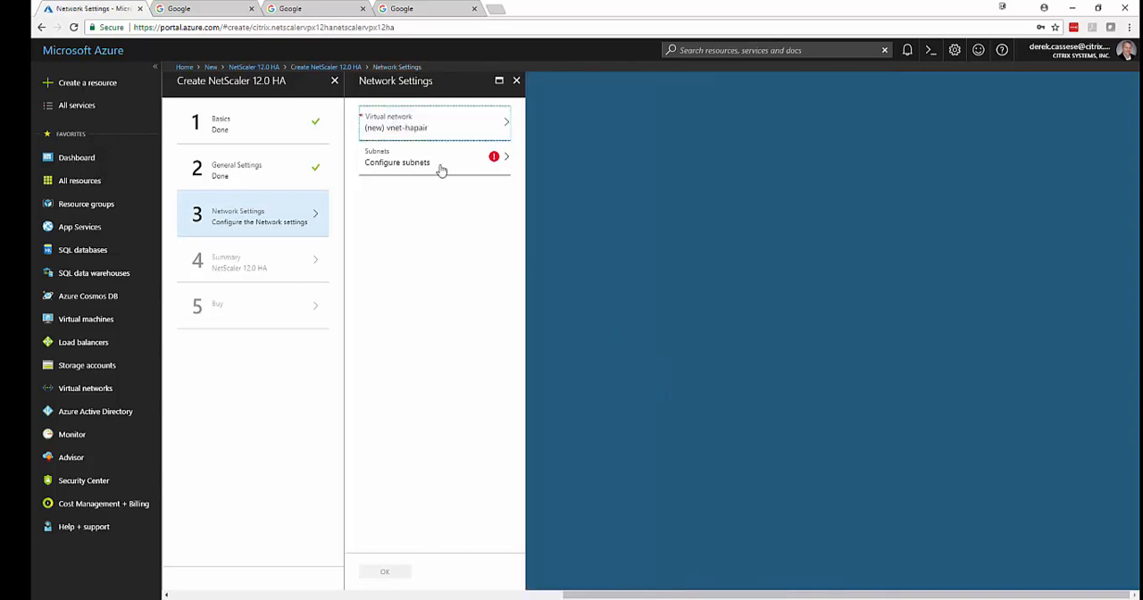
Accept the default subnets snet-01, snet-11 and snet-12, and confirm the summary and creation of the NetScaler HA pair.
left_click(438, 167)
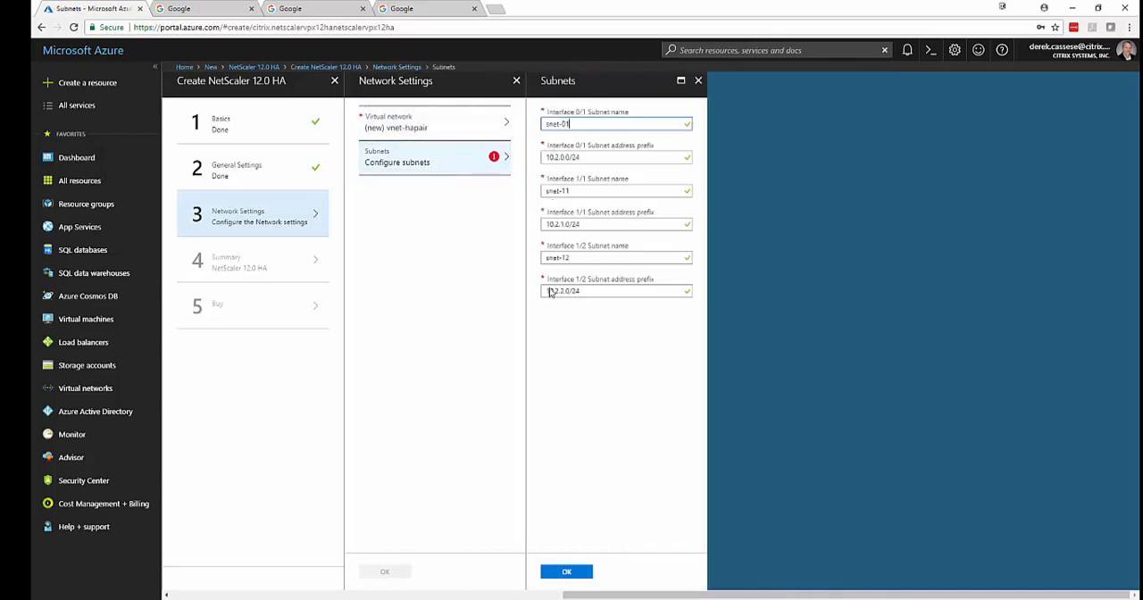
left_click(578, 576)
left_click(384, 574)
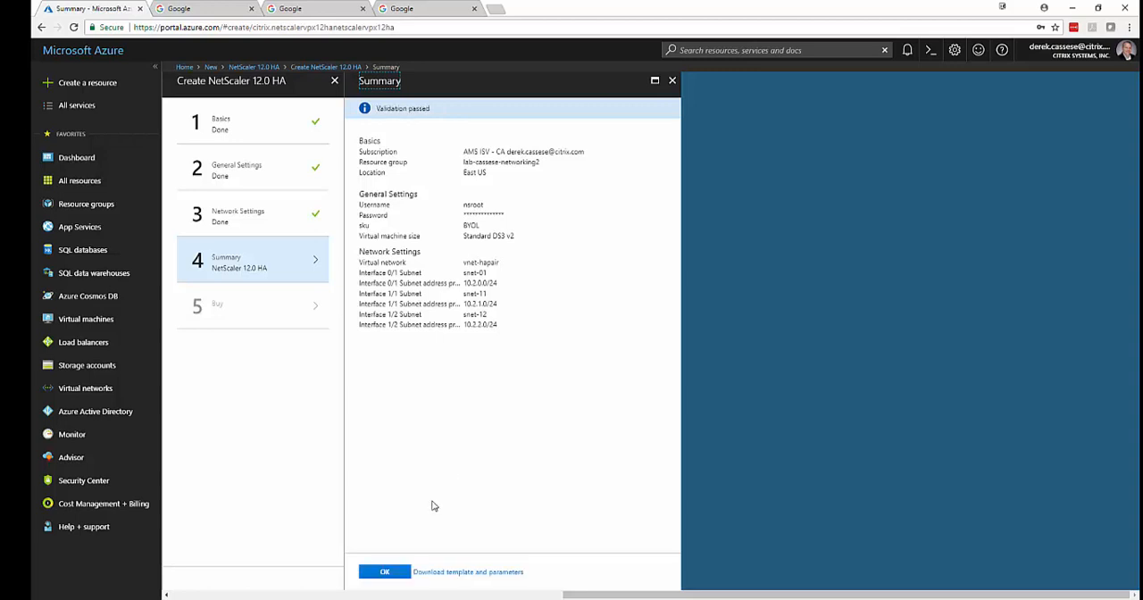
left_click(383, 575)
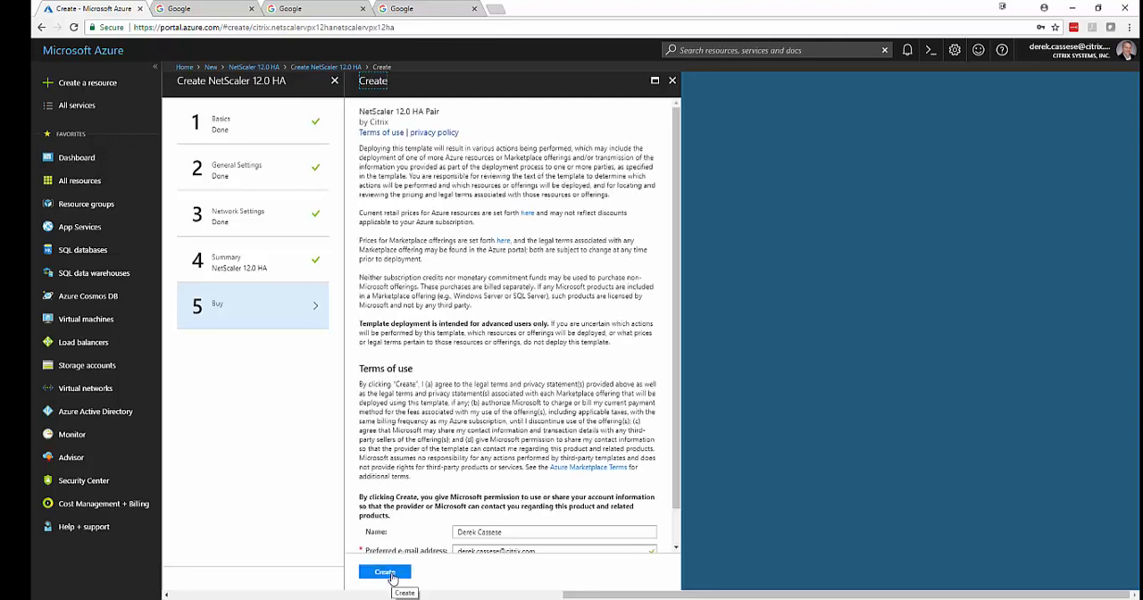
left_click(385, 572)
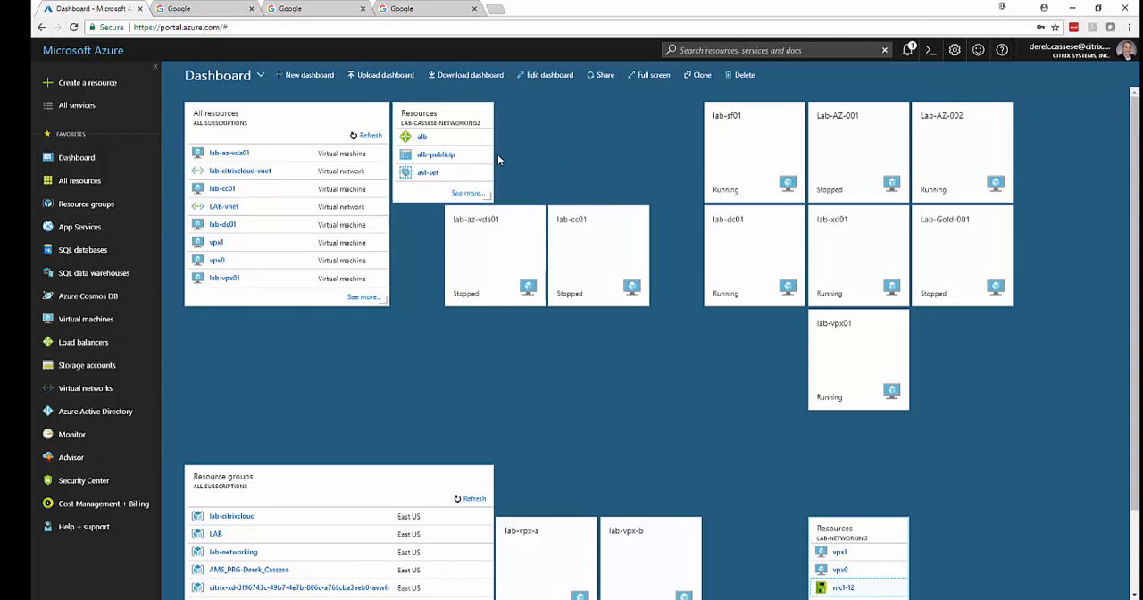
Review the resources in the newly deployed resource group and open the inbound security rules of nsg0-01.
left_click(435, 120)
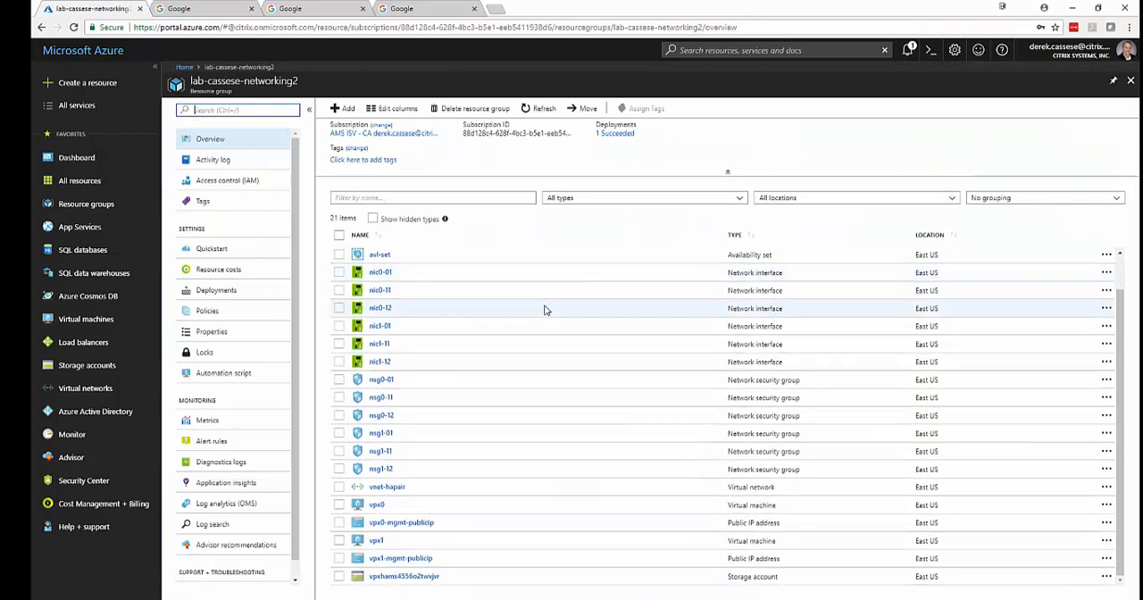
scroll(544, 309, "up", 1)
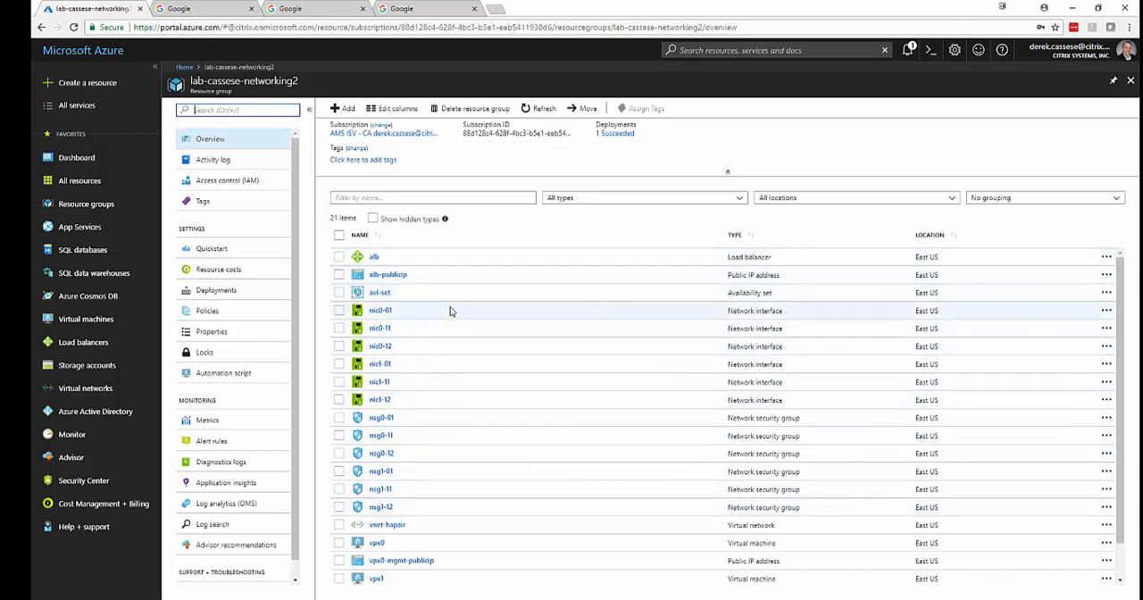
scroll(437, 465, "down", 1)
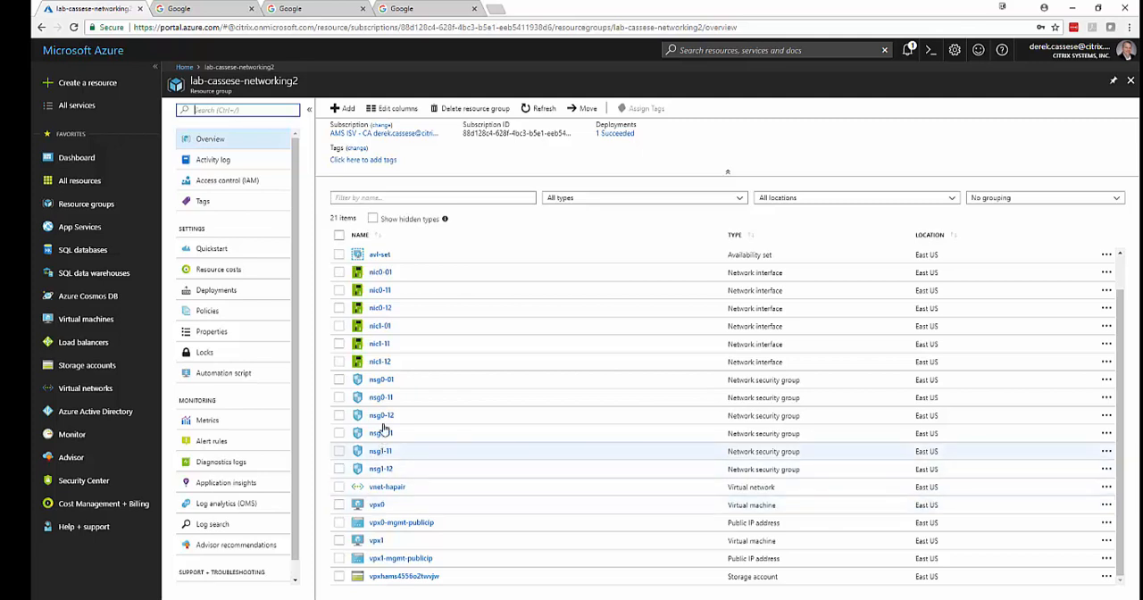
left_click(387, 383)
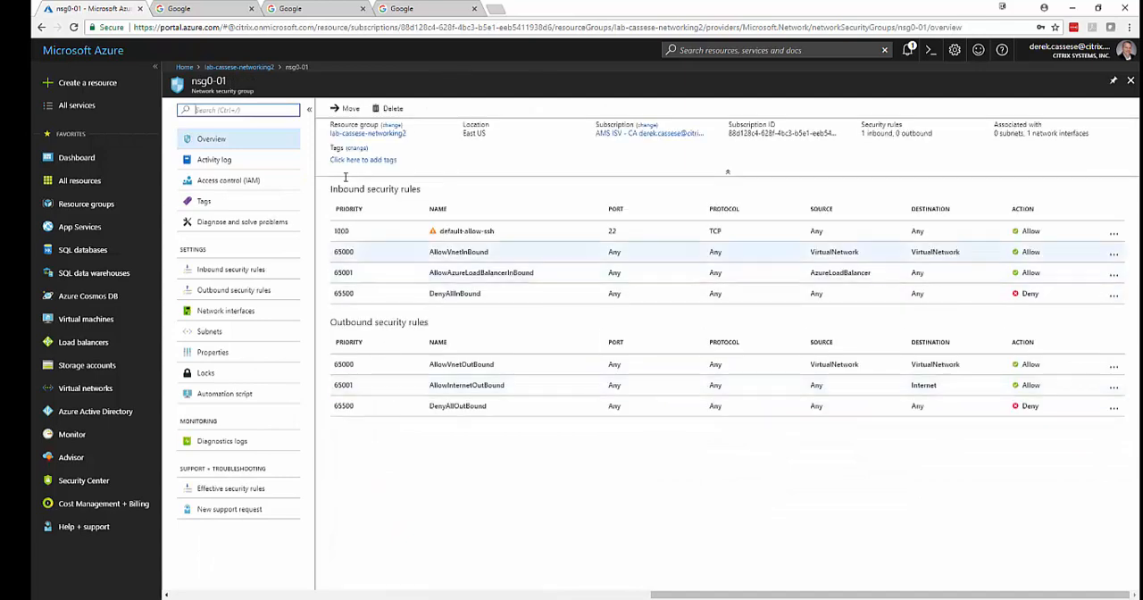
left_click(243, 269)
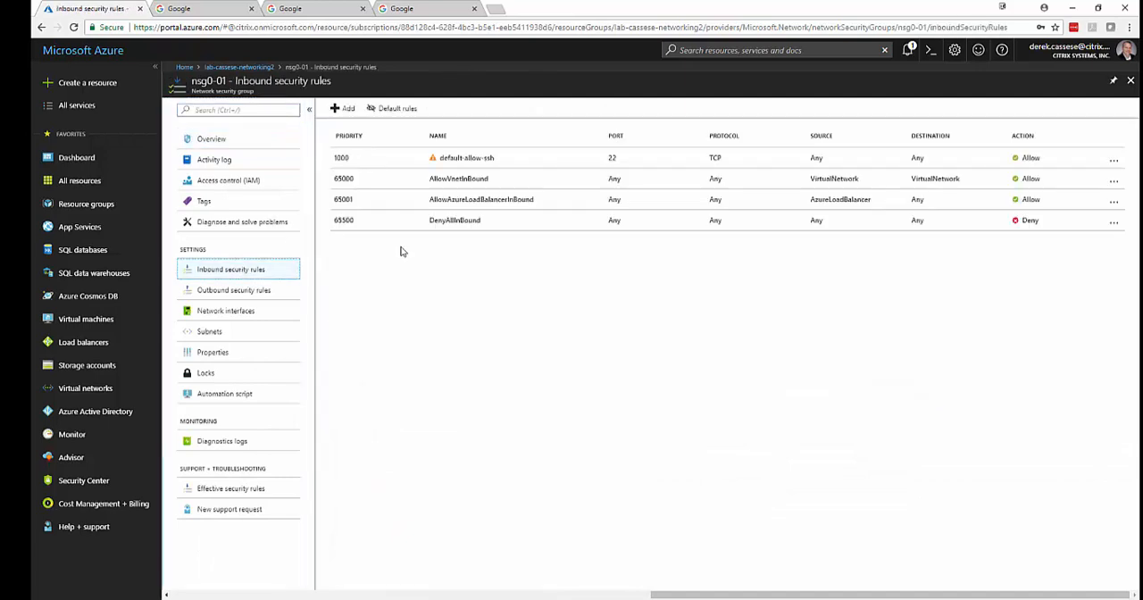
Add an inbound security rule to nsg0-01 that allows destination port 443, keeping the default priority of 100.
left_click(340, 109)
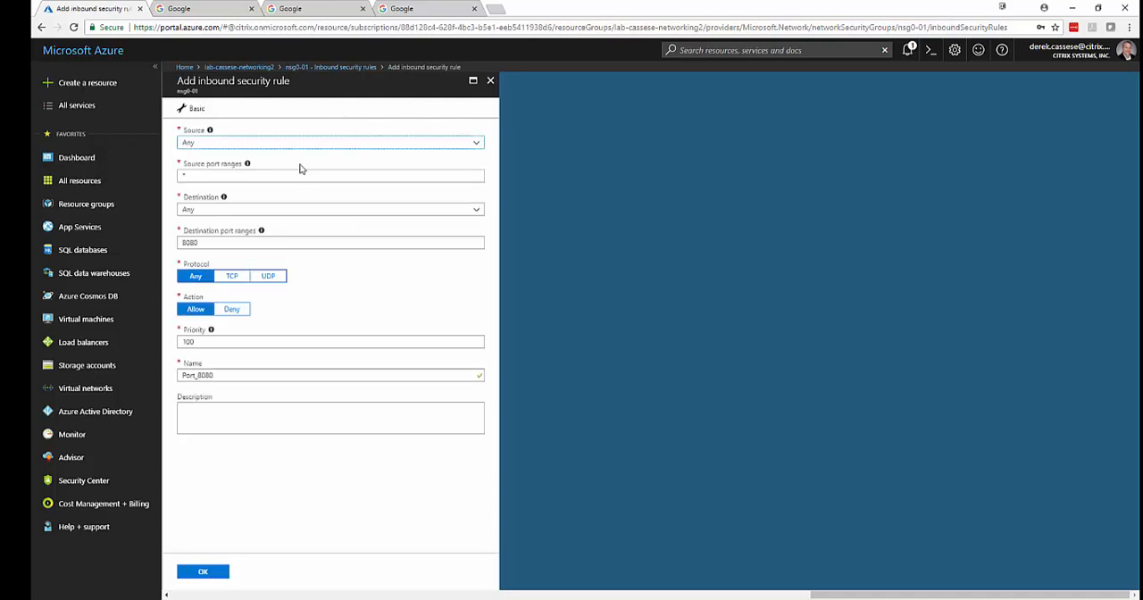
left_click(281, 242)
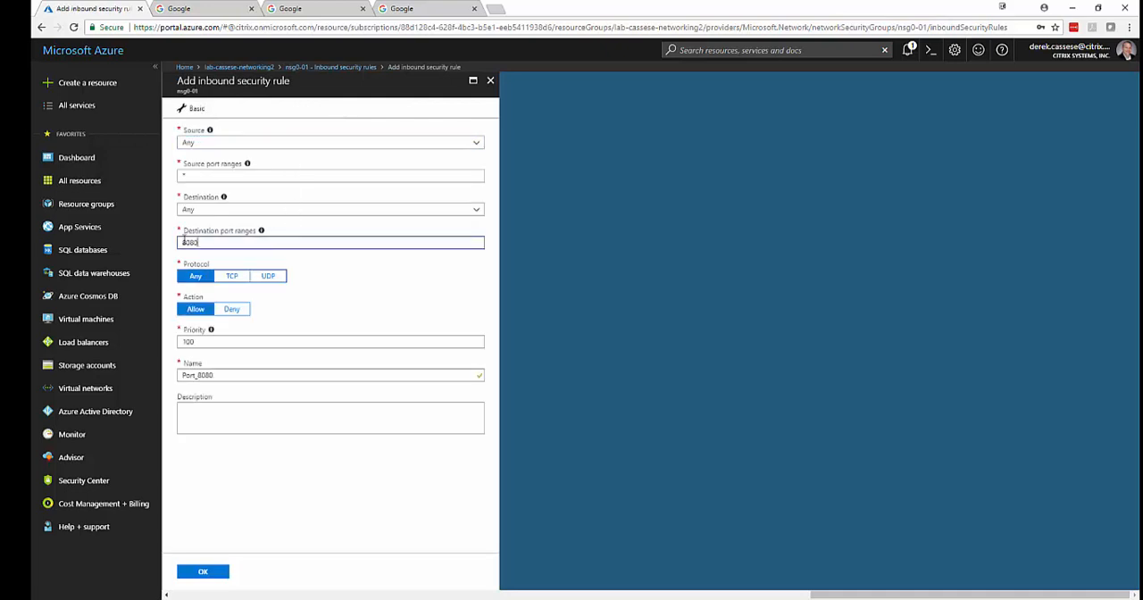
left_click_drag(184, 242, 171, 245)
type("443")
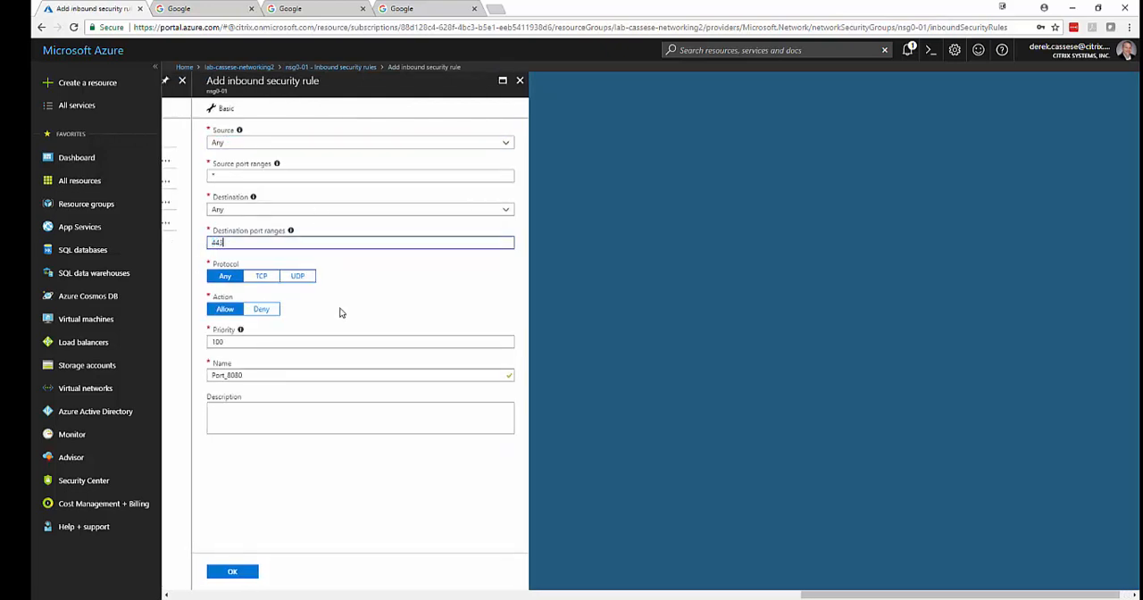
left_click(215, 343)
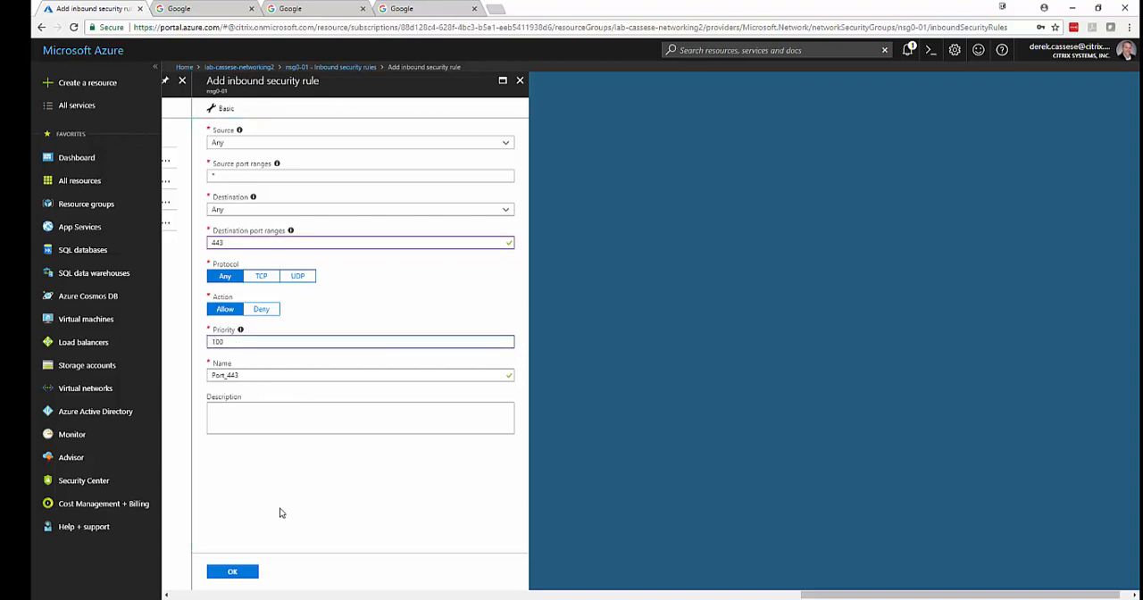
left_click(234, 571)
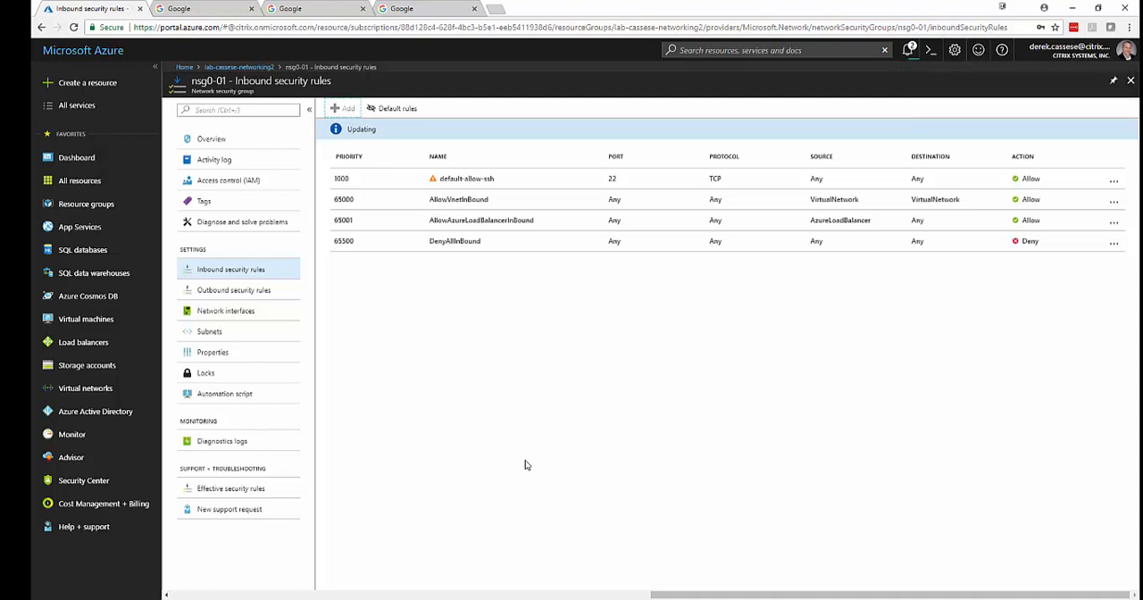
Add an inbound security rule to nsg1-01 that allows destination port 443, keeping the default priority of 100.
left_click(235, 68)
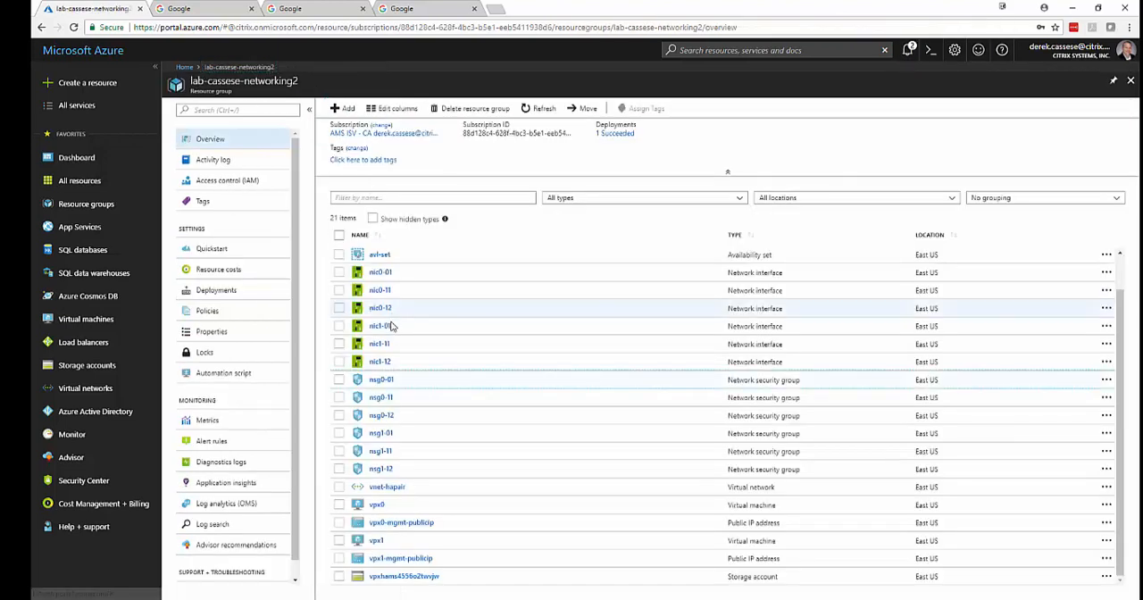
left_click(381, 434)
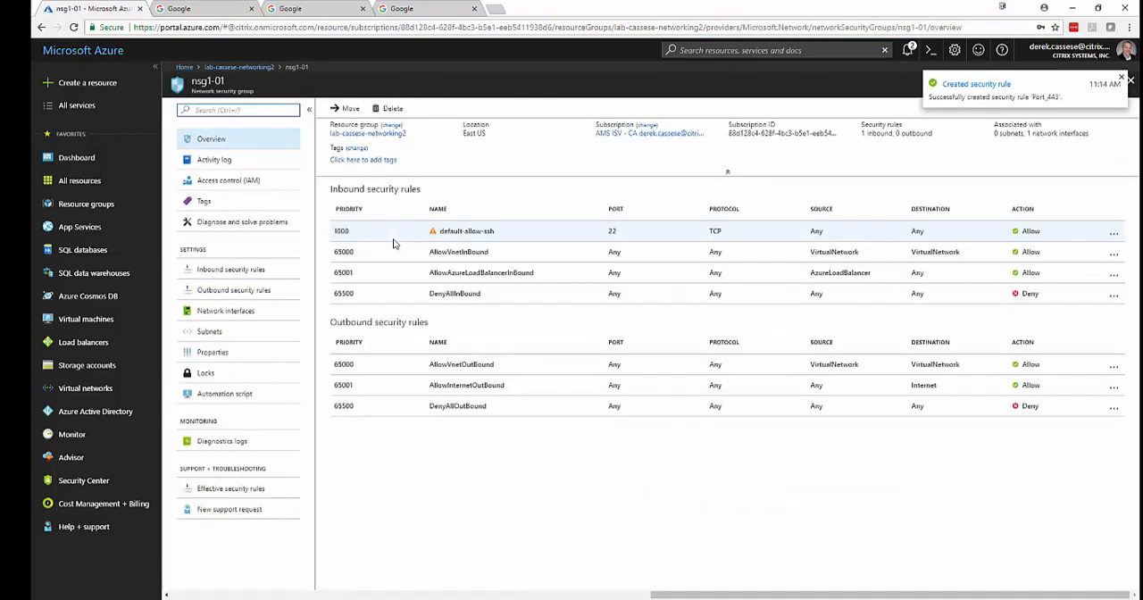
left_click(251, 268)
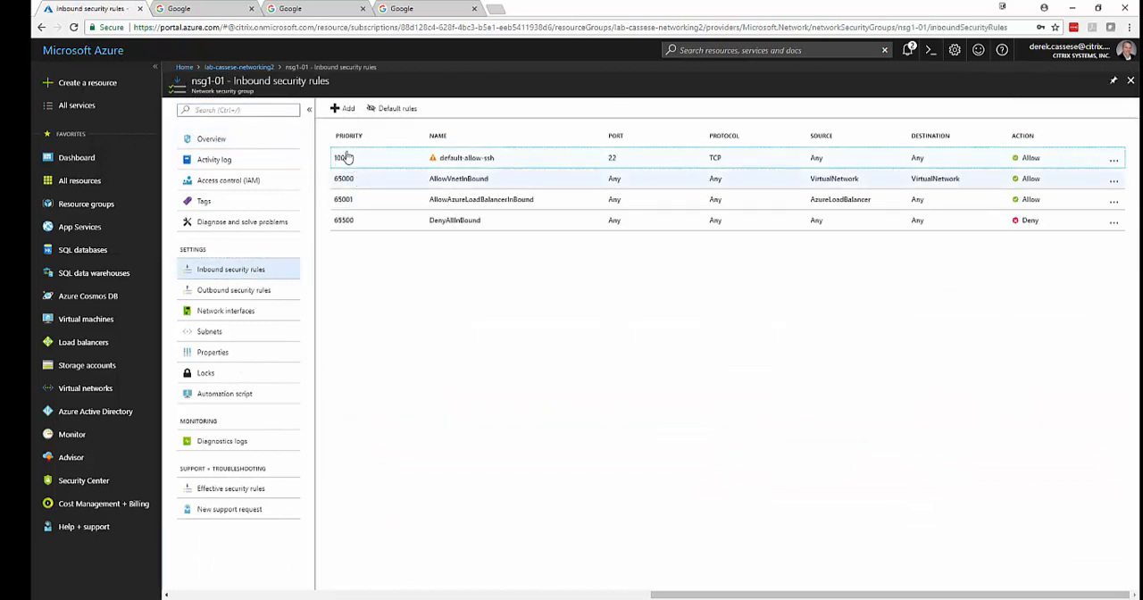
left_click(343, 108)
left_click_drag(221, 242, 167, 242)
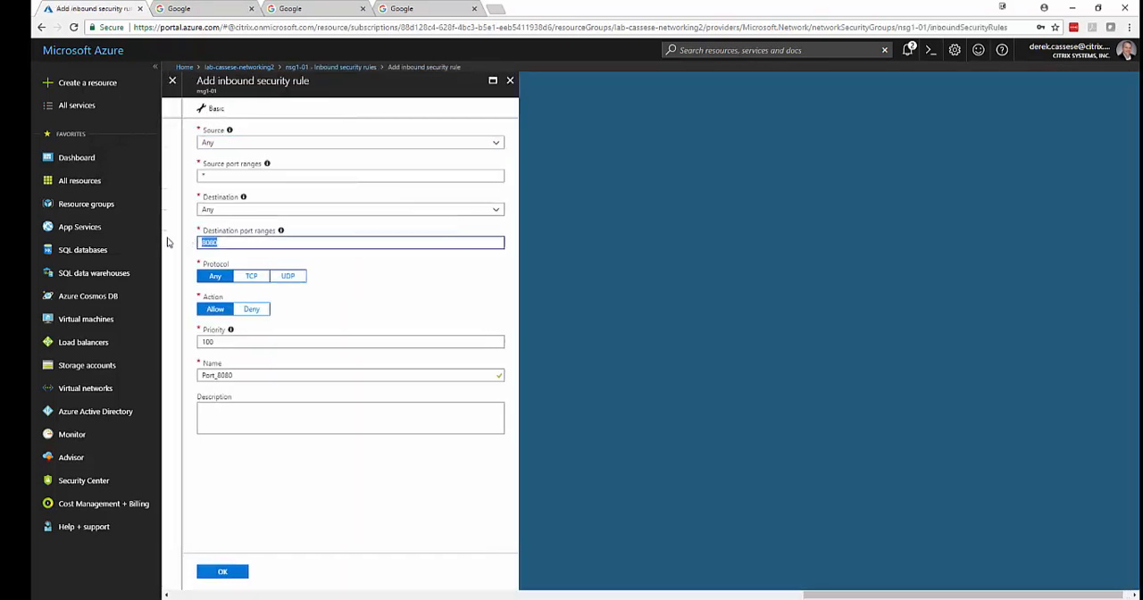
type("443")
left_click(227, 572)
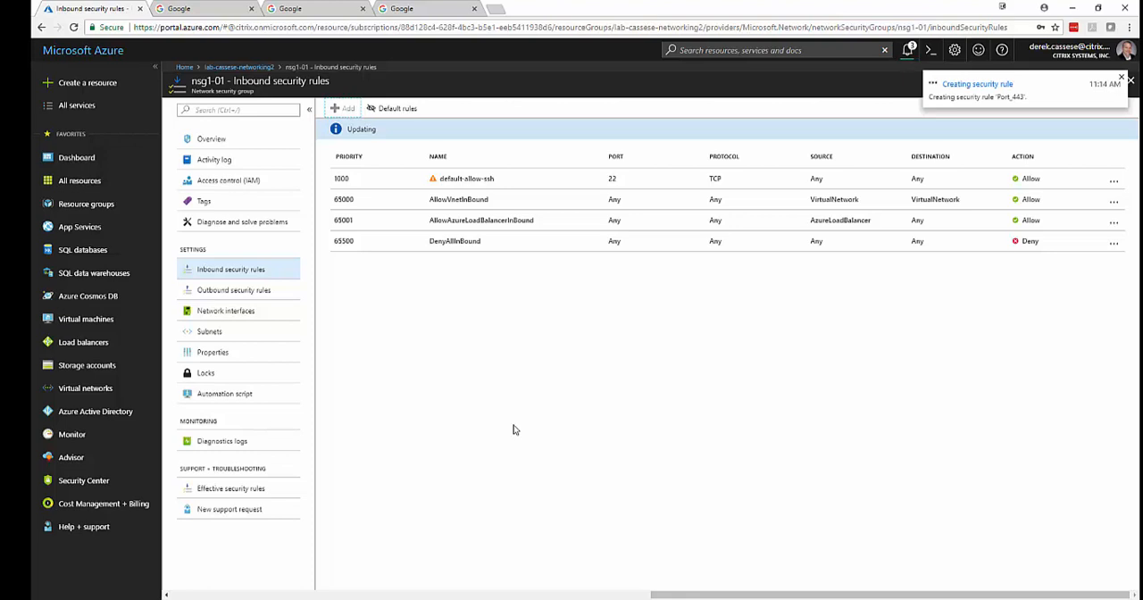
Add an inbound HTTPS rule to the nic0-12 interface of virtual machine vpx0, keeping the default priority of 1010.
left_click(238, 67)
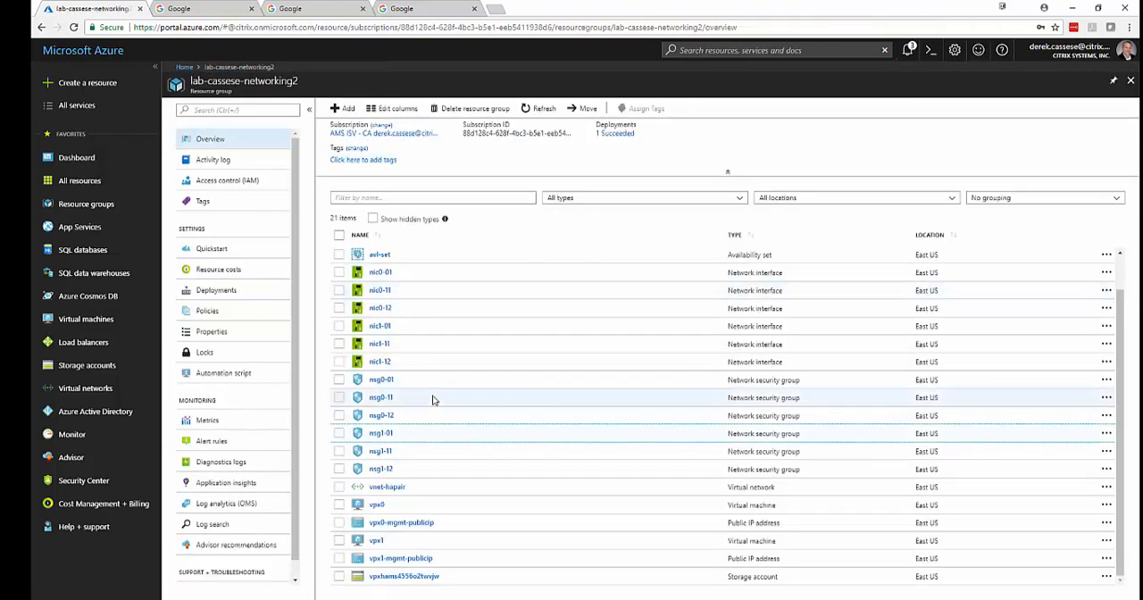
left_click(376, 506)
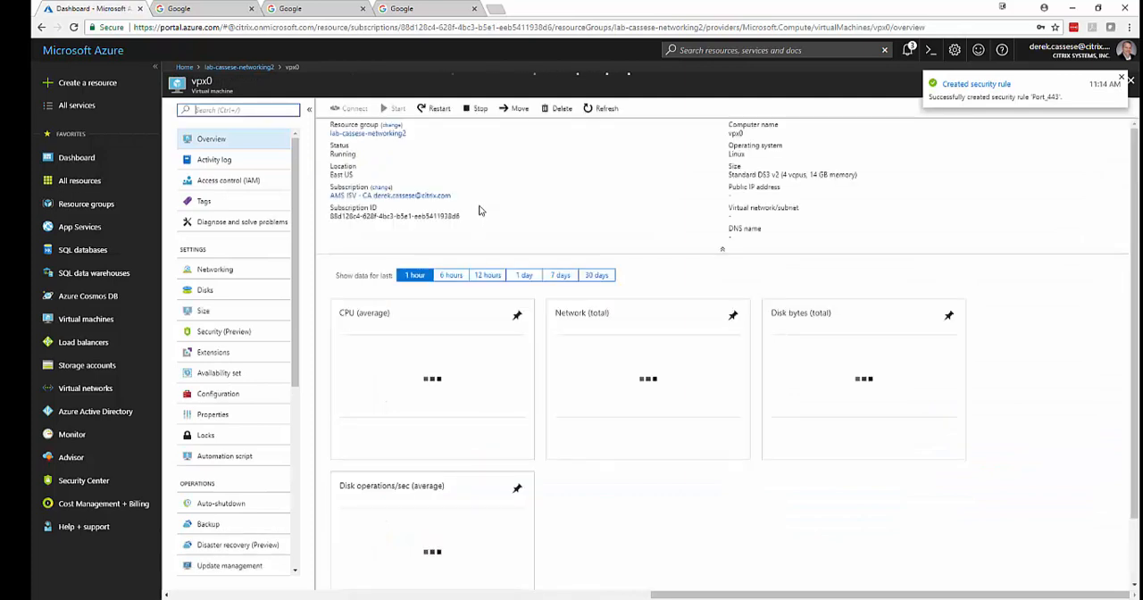
left_click(219, 268)
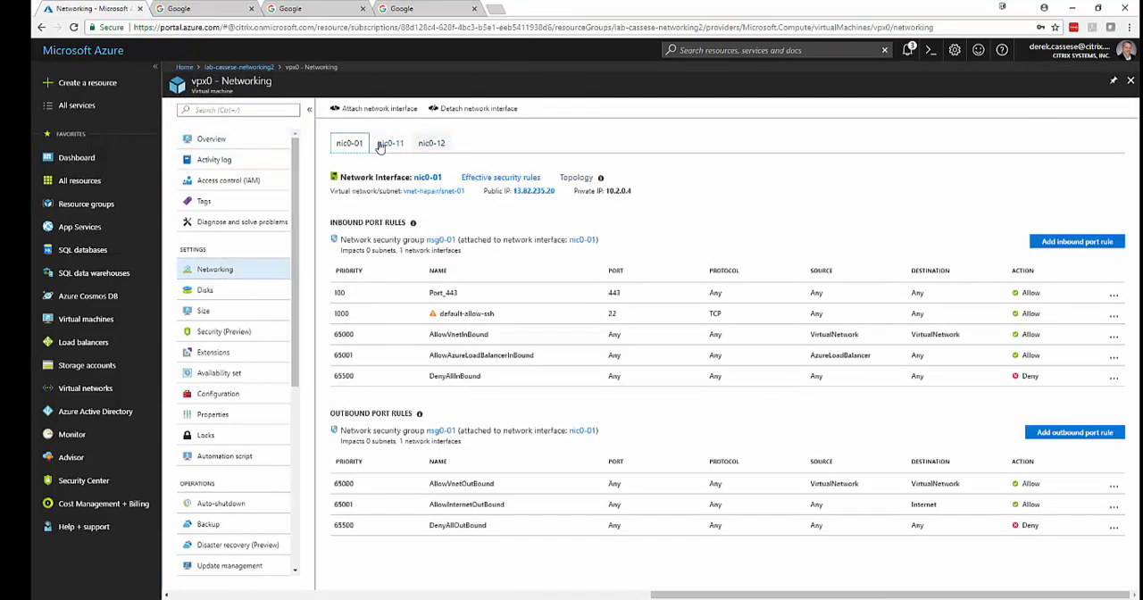
left_click(437, 150)
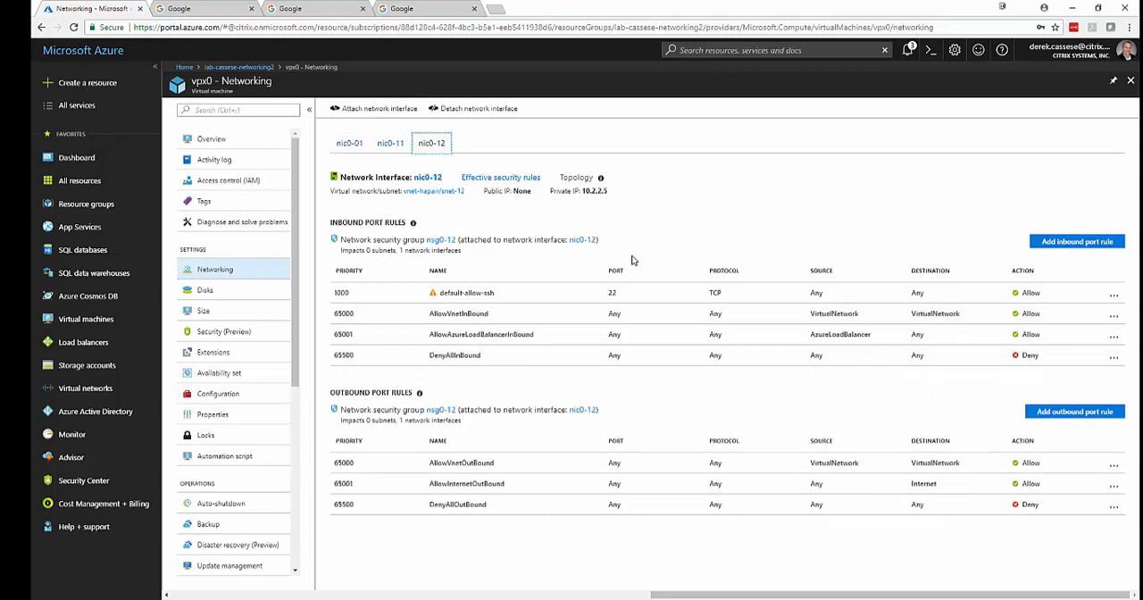
left_click(1076, 242)
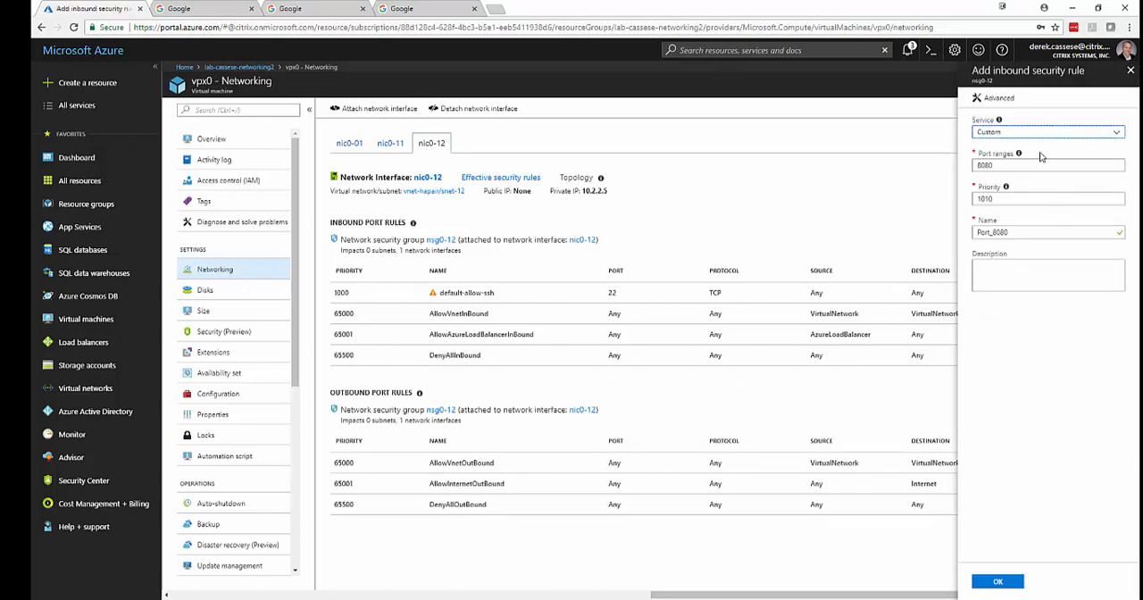
left_click(1023, 134)
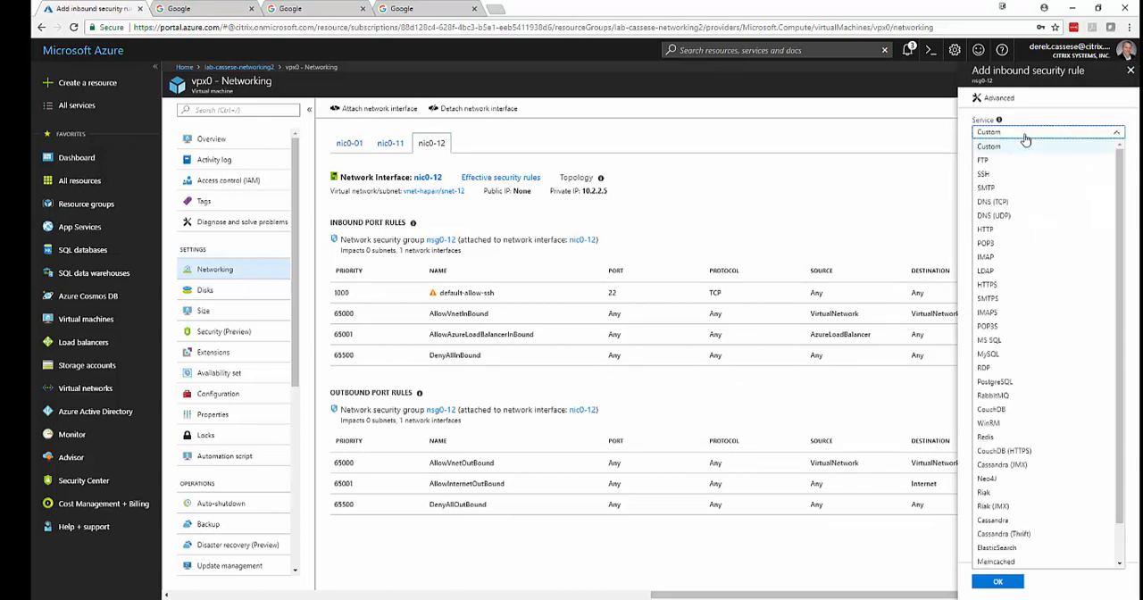
left_click(1020, 284)
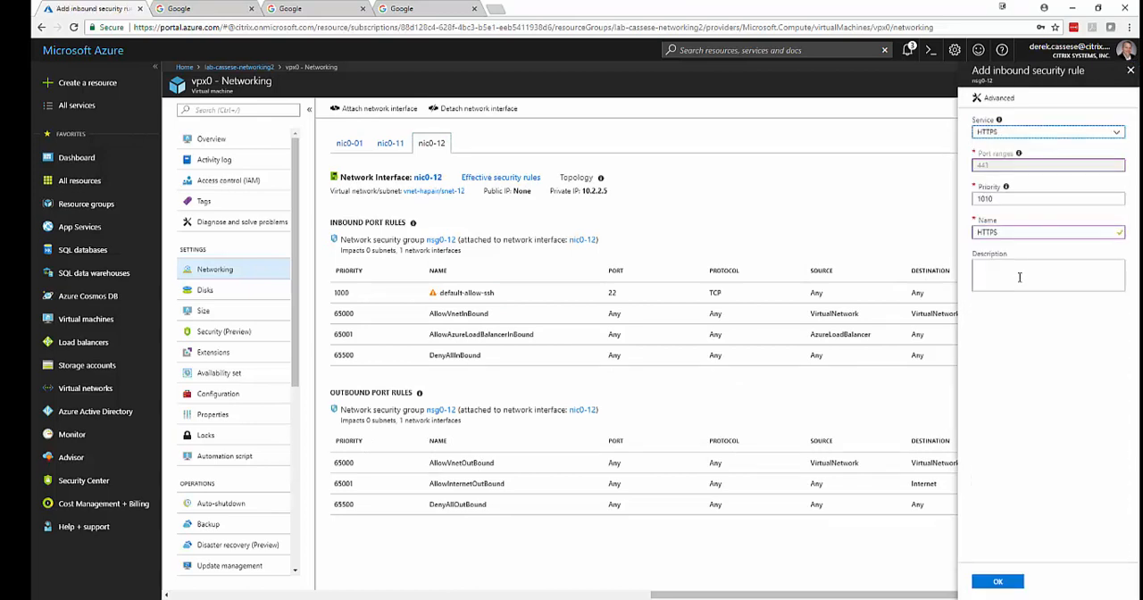
left_click(998, 583)
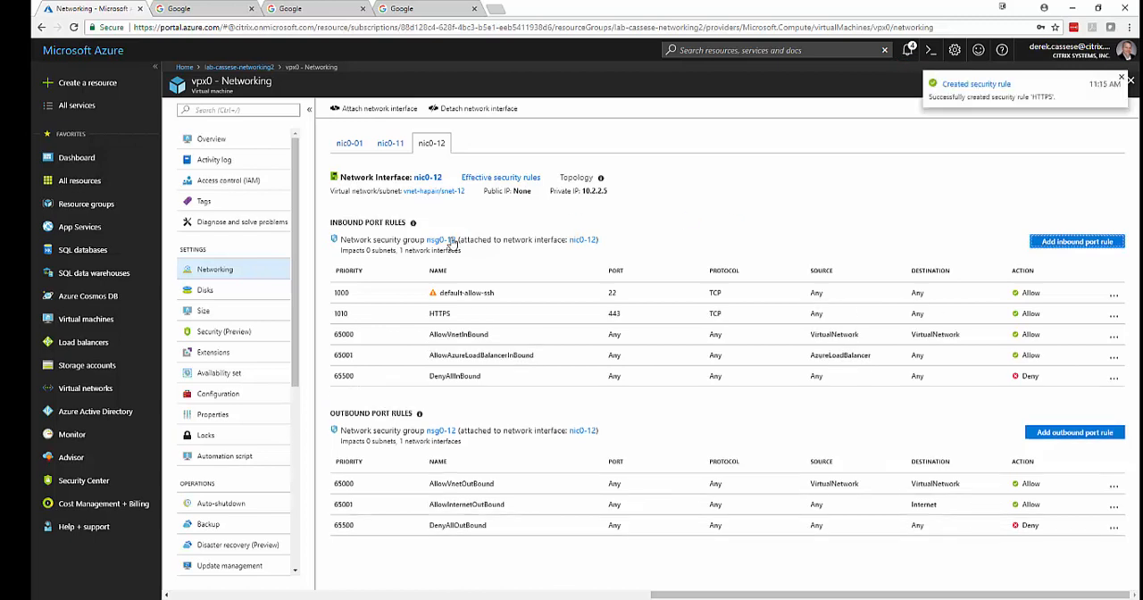
Add an inbound rule for the HTTPS service to the nic1-12 interface of virtual machine vpx1.
left_click(241, 67)
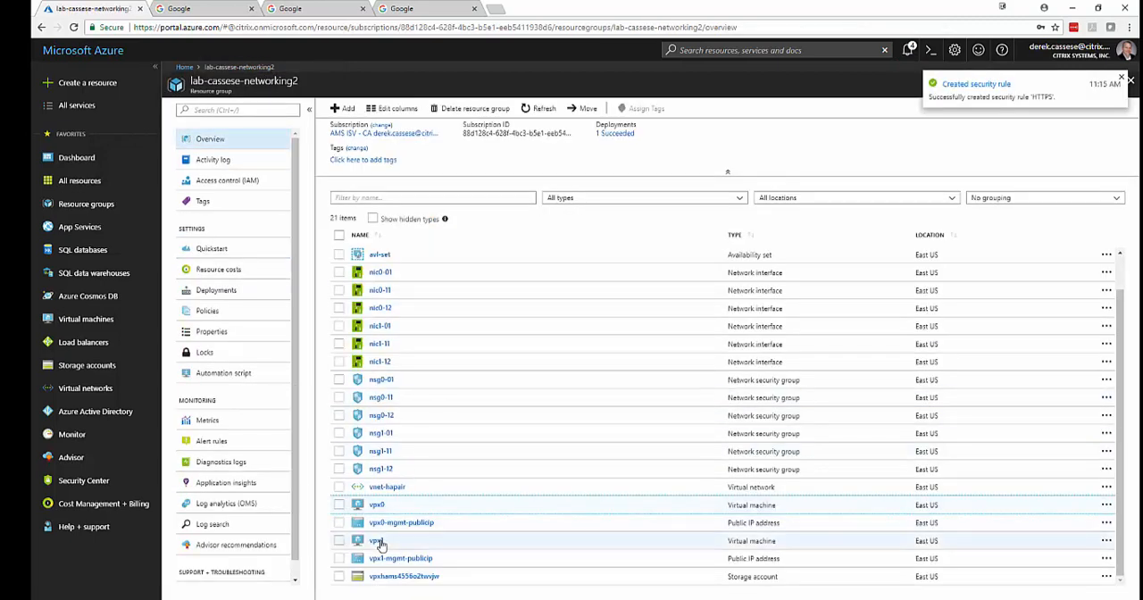
left_click(377, 540)
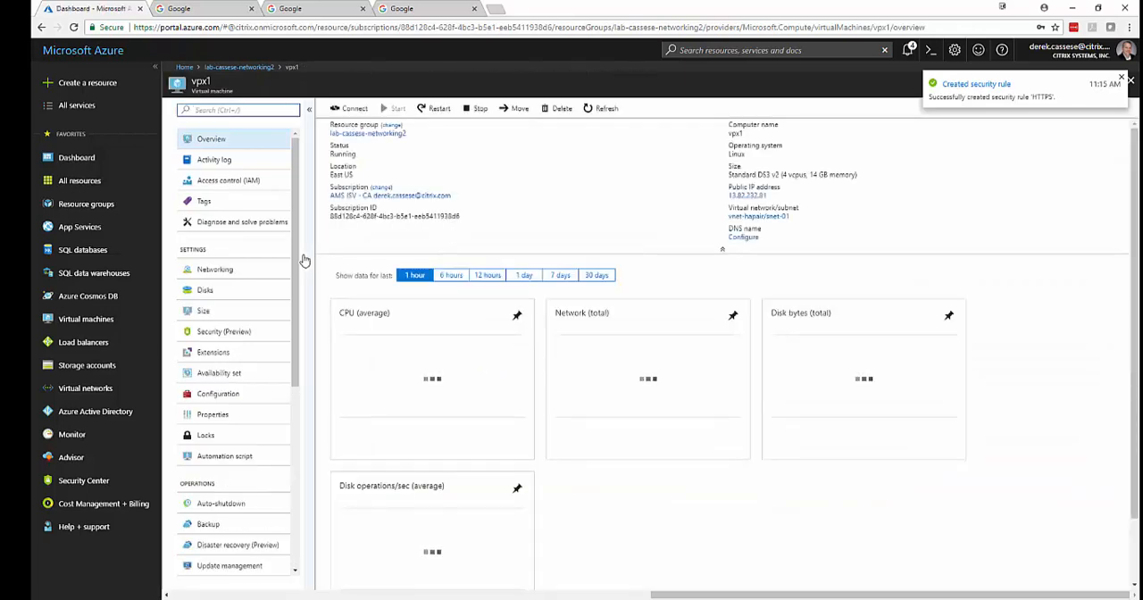
left_click(221, 269)
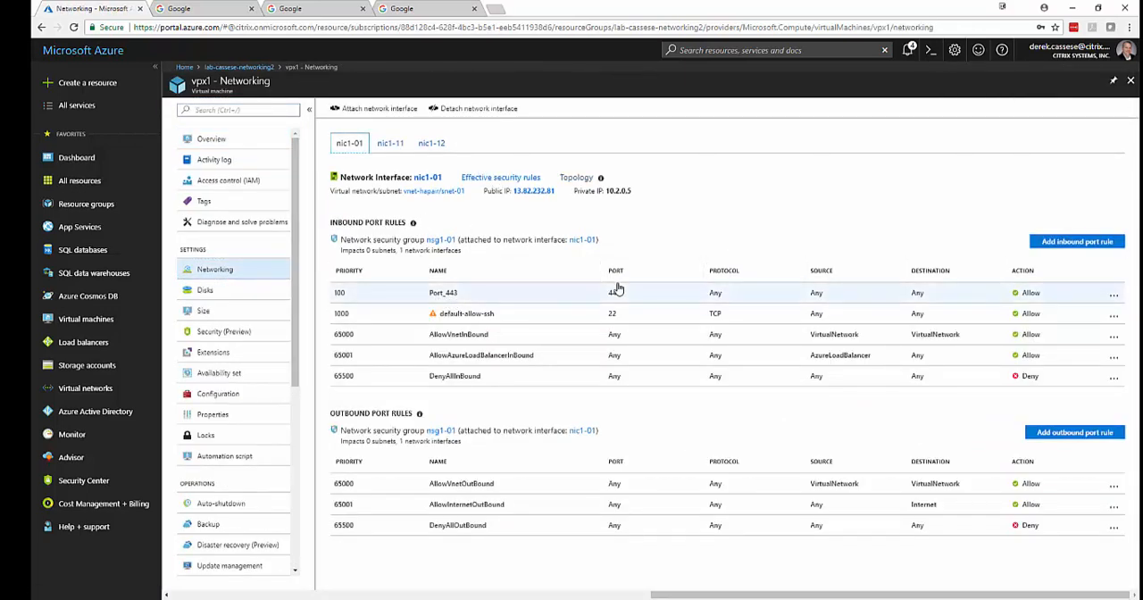
left_click(432, 144)
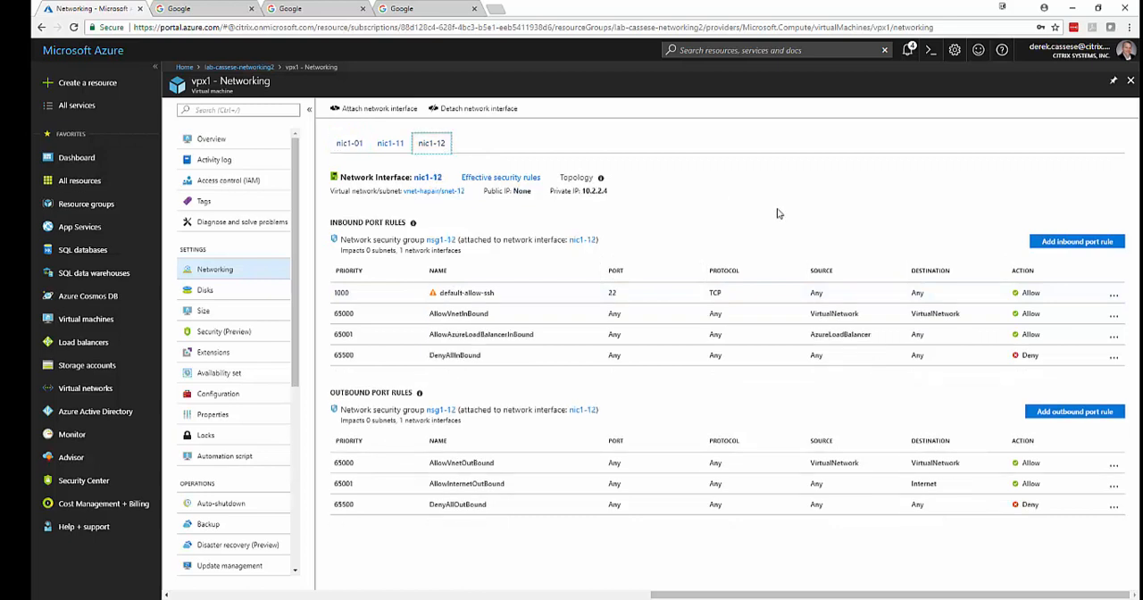
left_click(1077, 242)
left_click(1033, 134)
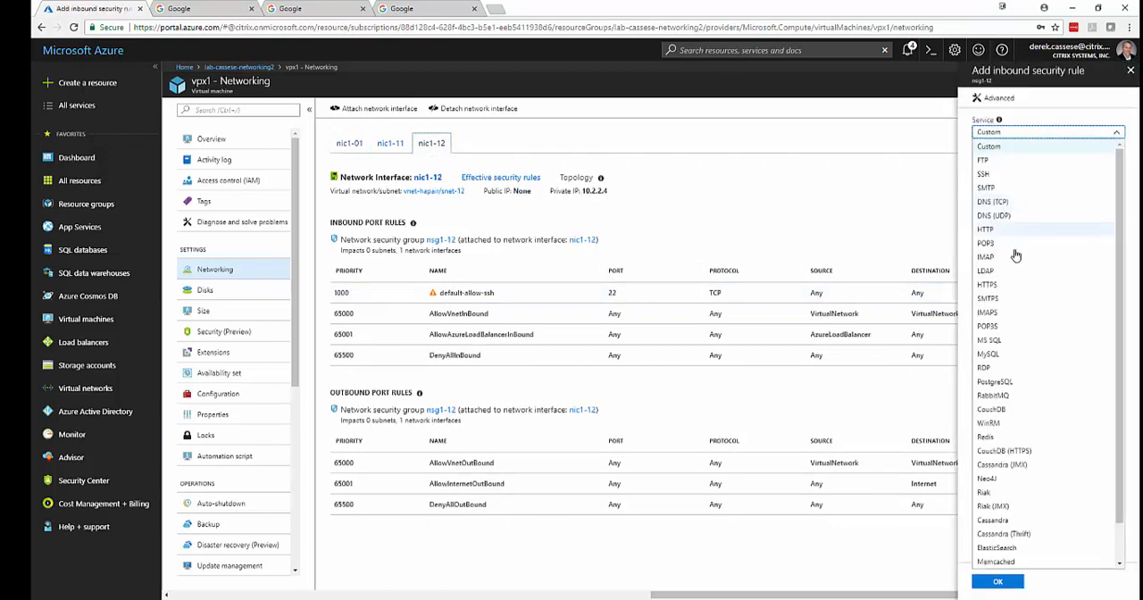
left_click(1018, 285)
left_click(998, 579)
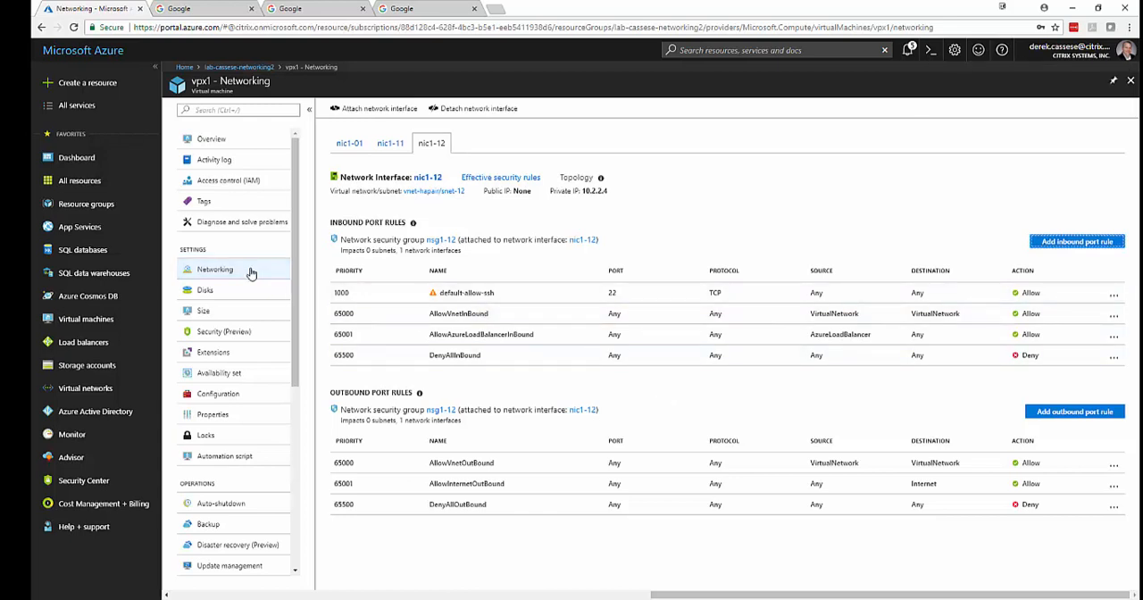
Review the connected devices and address space of the virtual network vnet-hapair, and open its peerings.
left_click(234, 71)
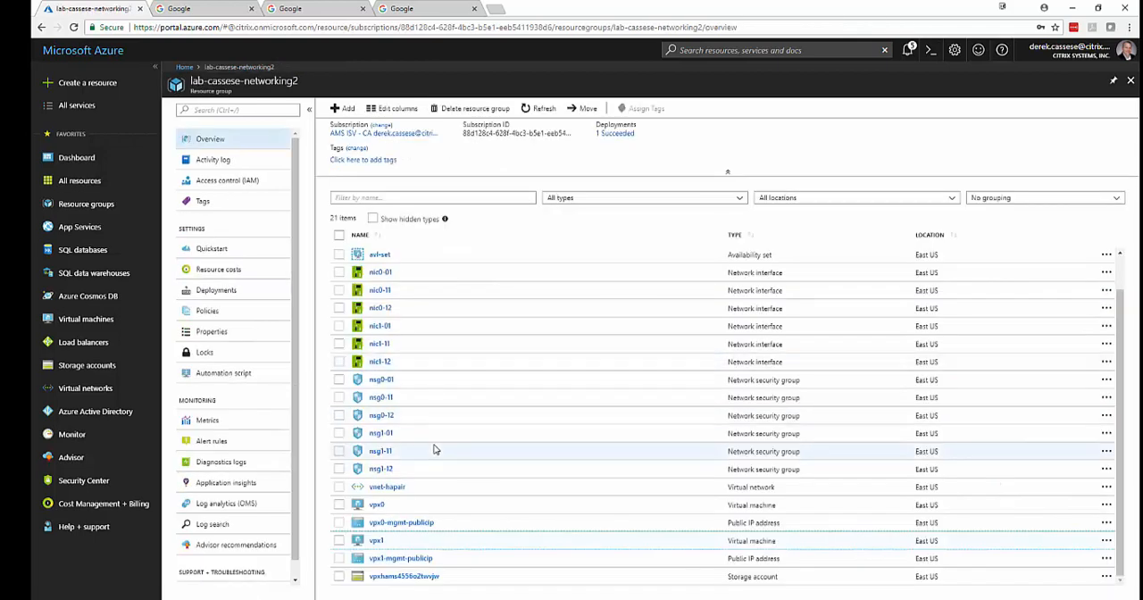
left_click(386, 488)
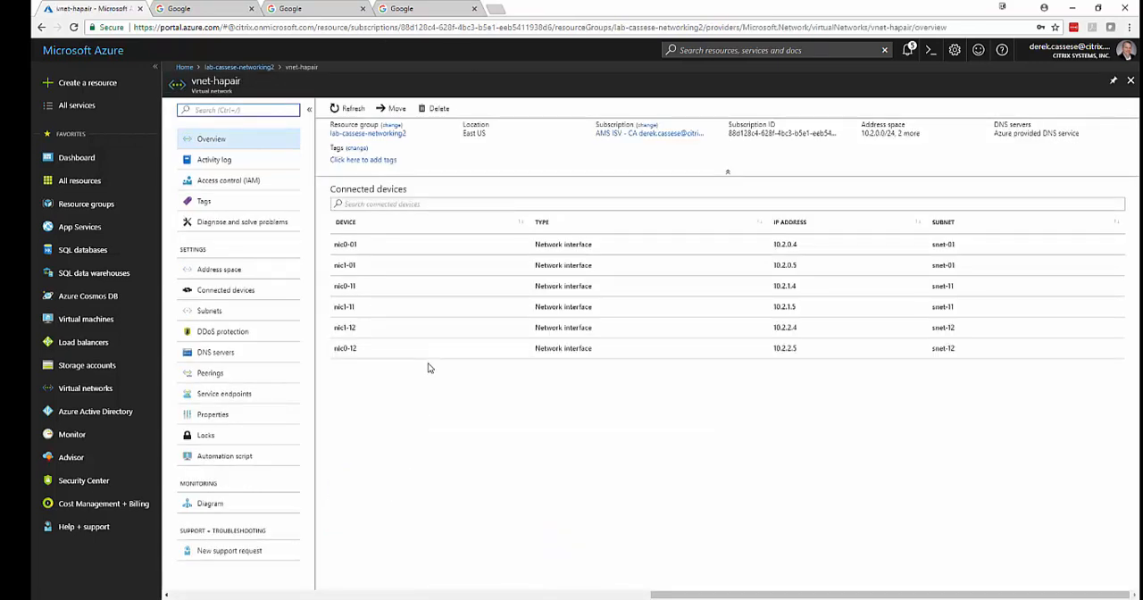
left_click(223, 269)
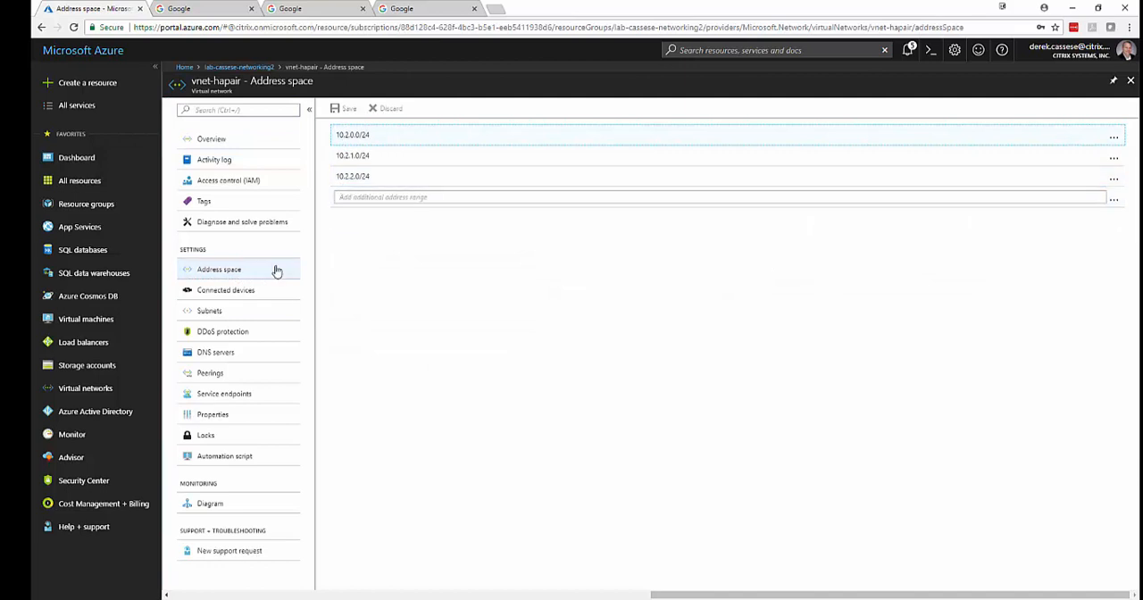
left_click(220, 372)
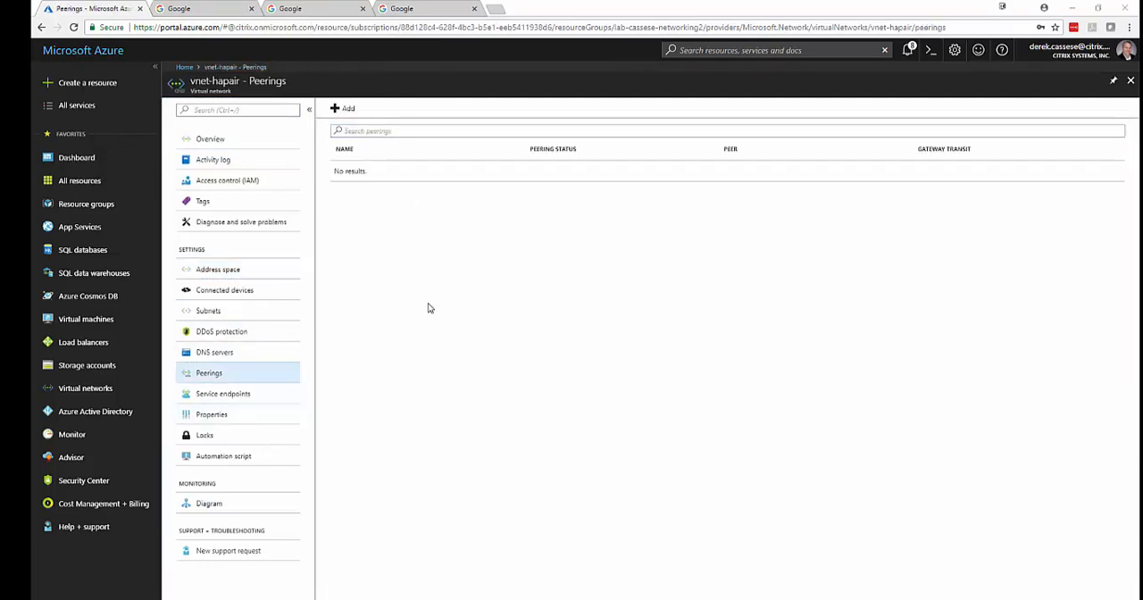
Add a peering named toXA from vnet-hapair to the virtual network LAB-vnet and refresh the peerings list.
left_click(345, 110)
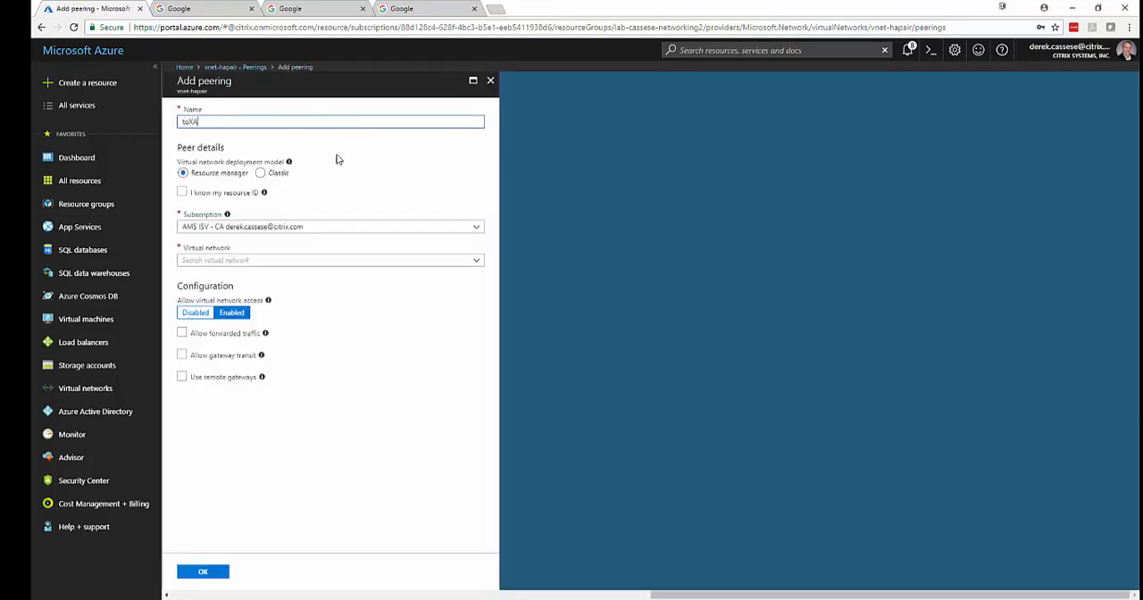
left_click(324, 259)
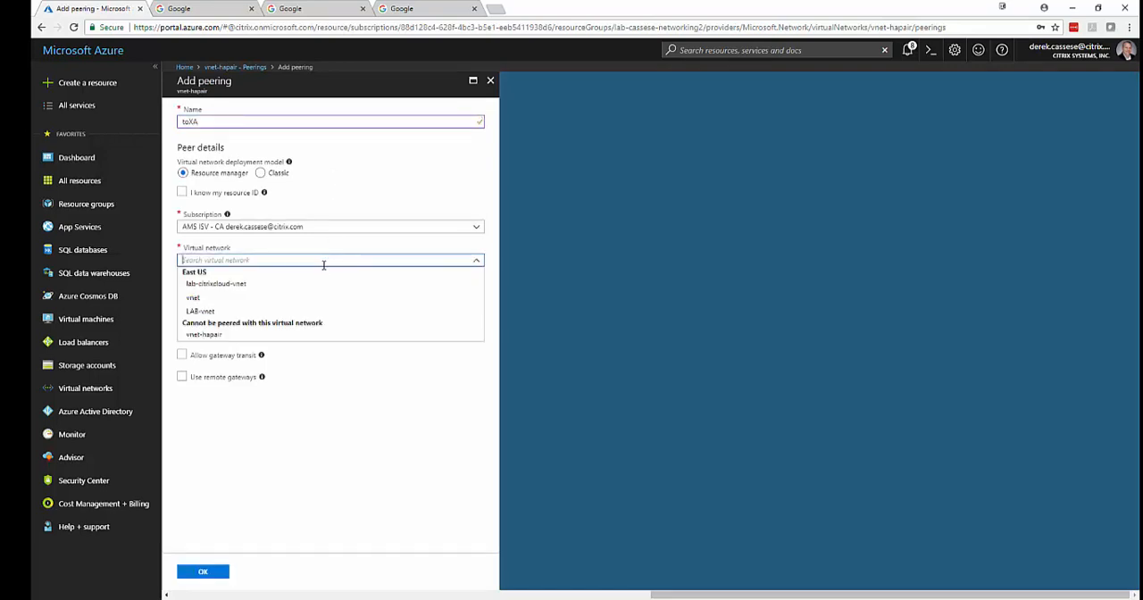
left_click(318, 312)
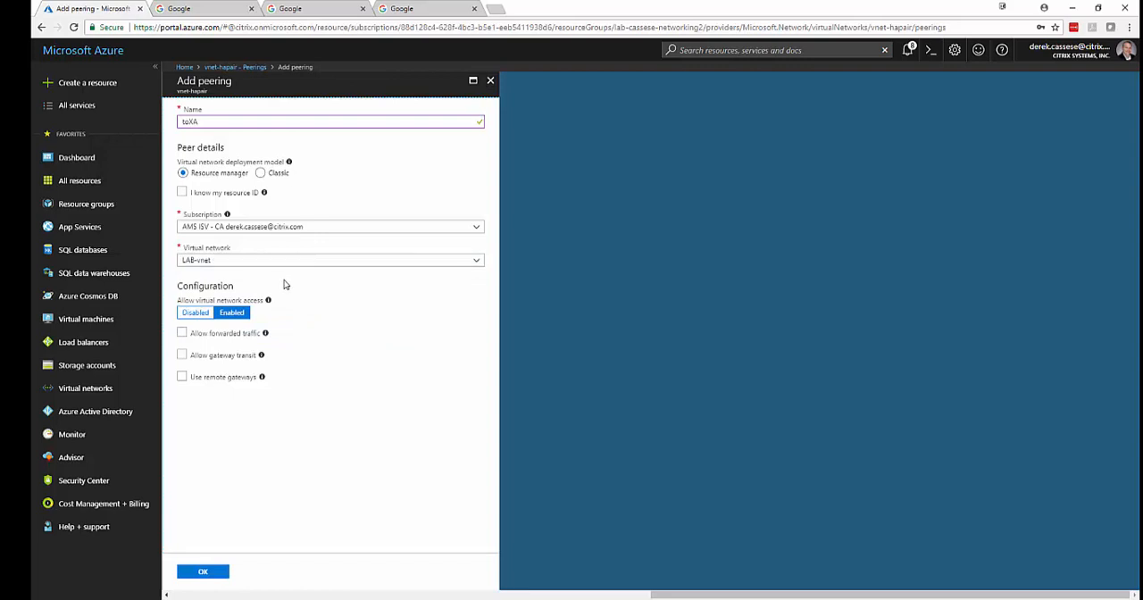
left_click(203, 572)
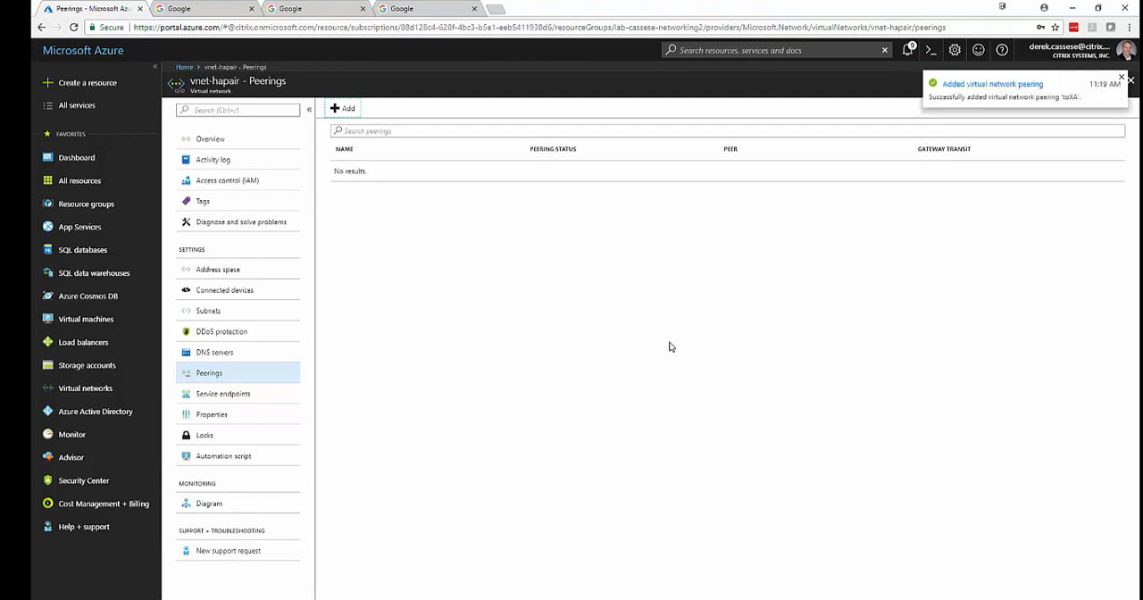
left_click(196, 355)
left_click(205, 375)
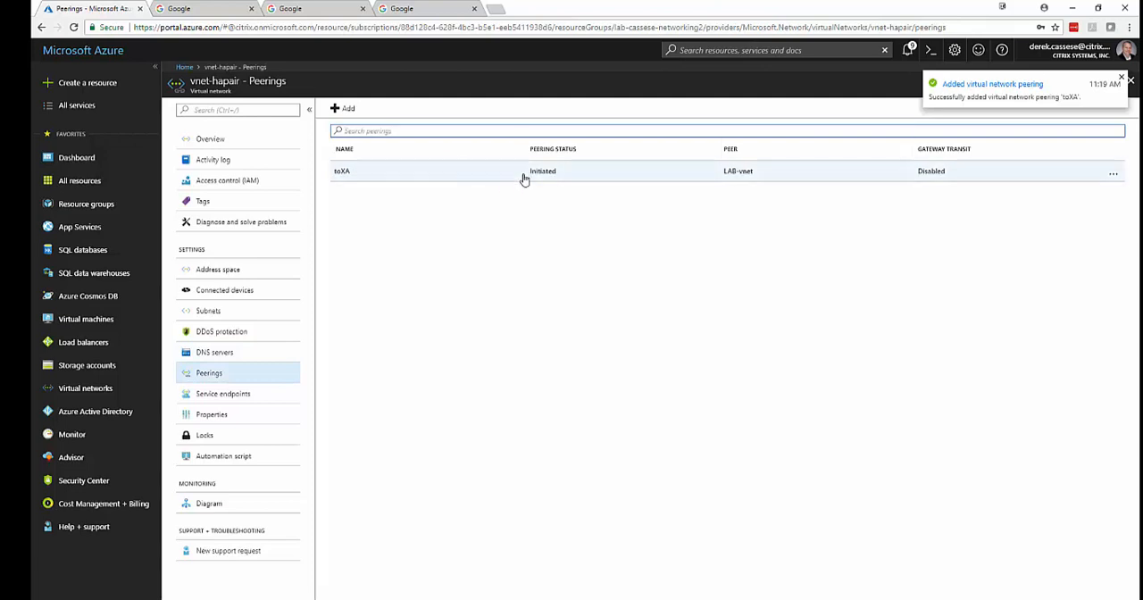
Open the peerings of the virtual network LAB-vnet from the dashboard.
left_click(184, 68)
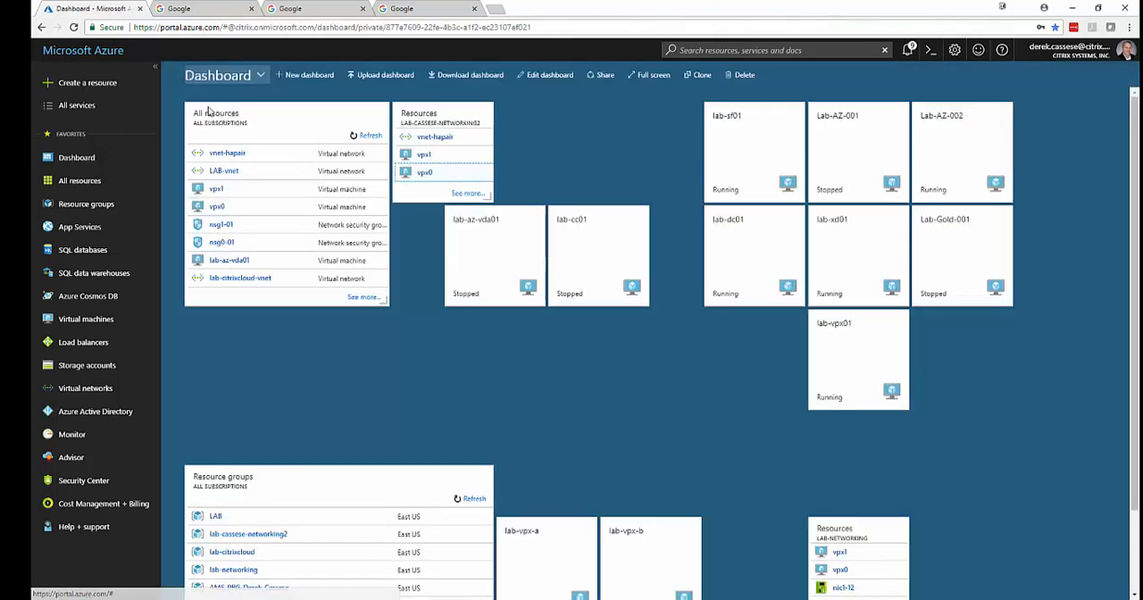
left_click(224, 175)
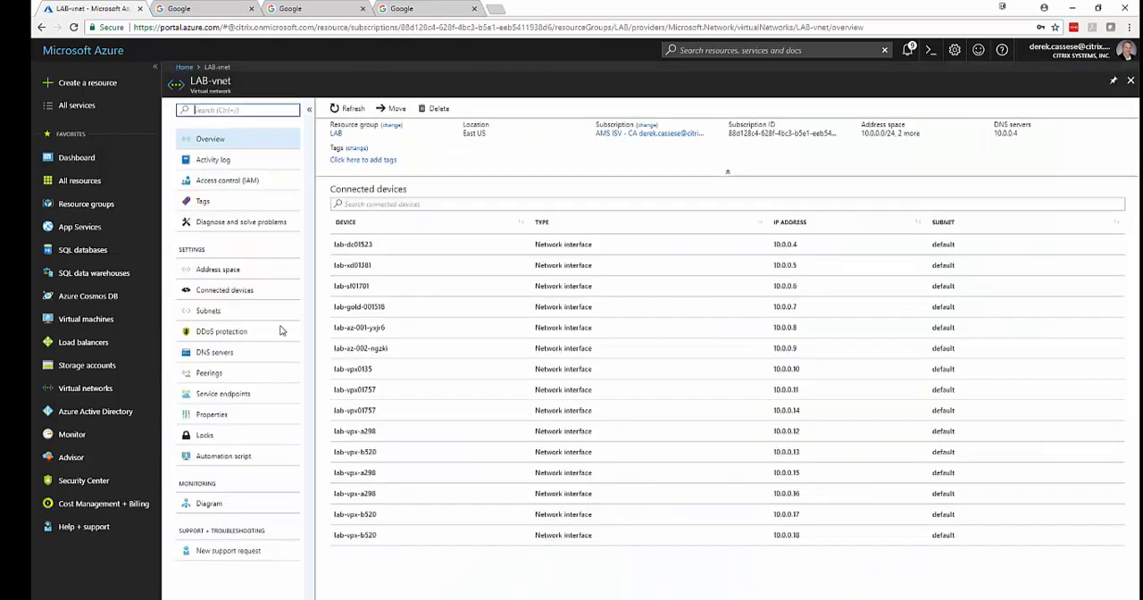
left_click(214, 373)
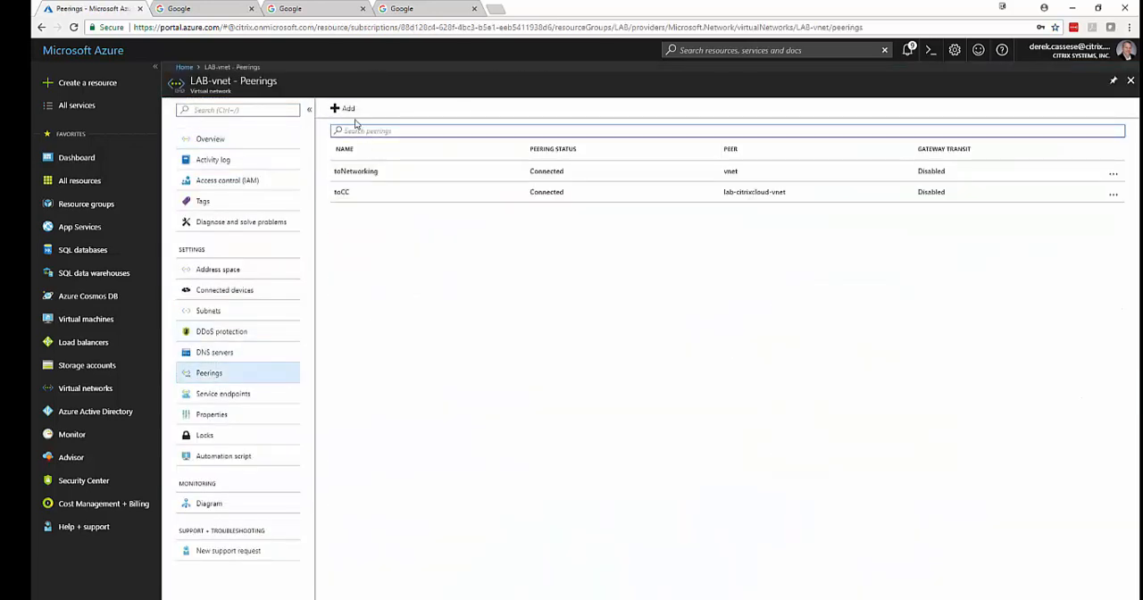
Add a peering named toNetworking2 from LAB-vnet to vnet-hapair and refresh the peerings list.
left_click(347, 111)
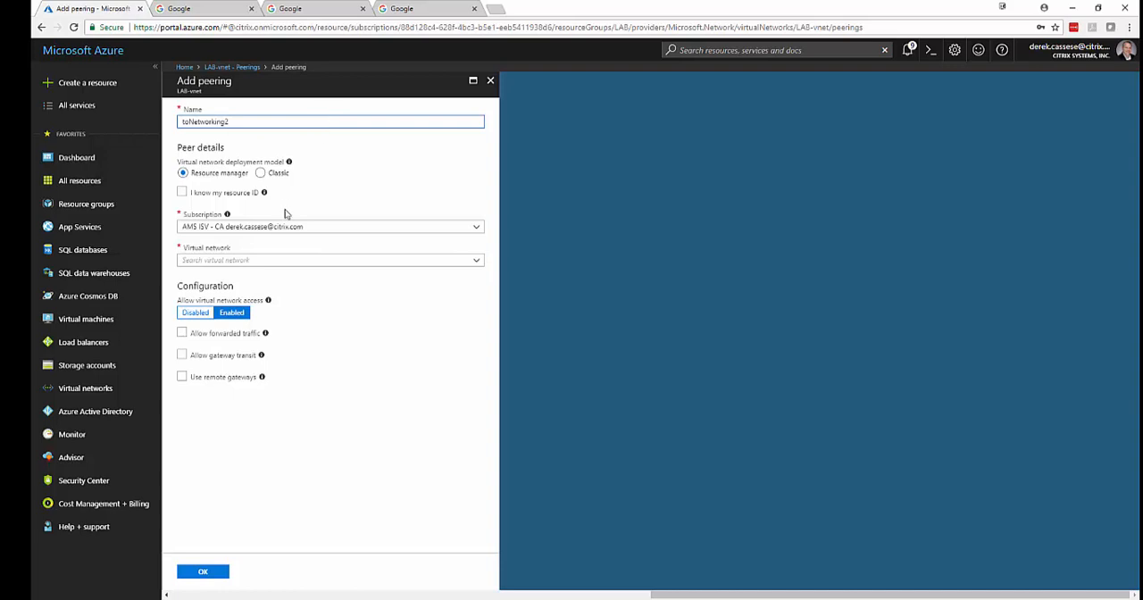
left_click(211, 260)
left_click(206, 282)
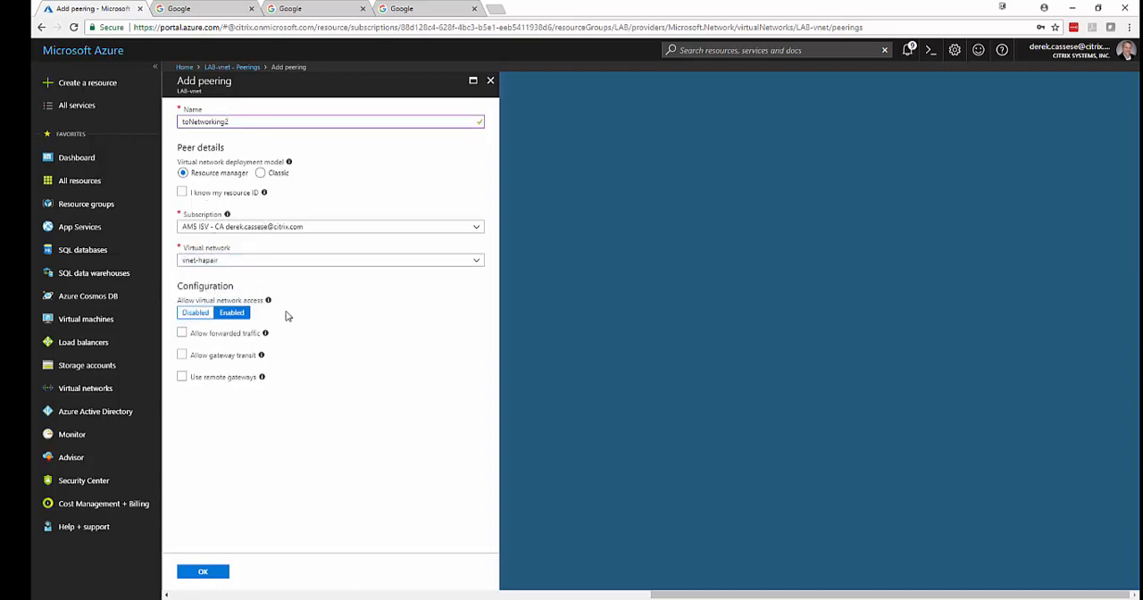
left_click(207, 573)
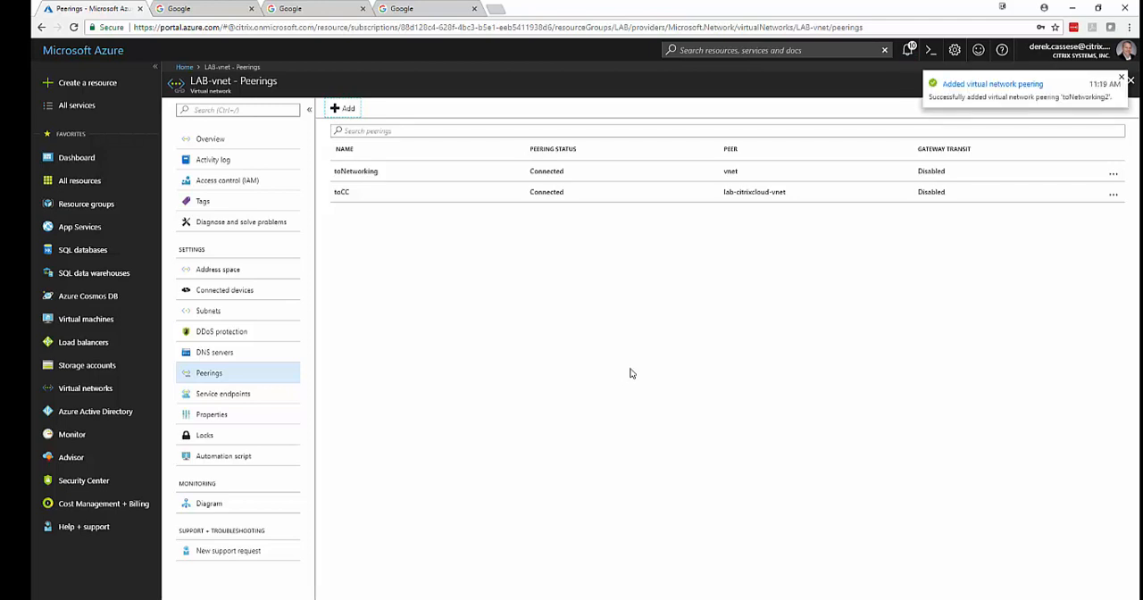
left_click(220, 354)
left_click(225, 372)
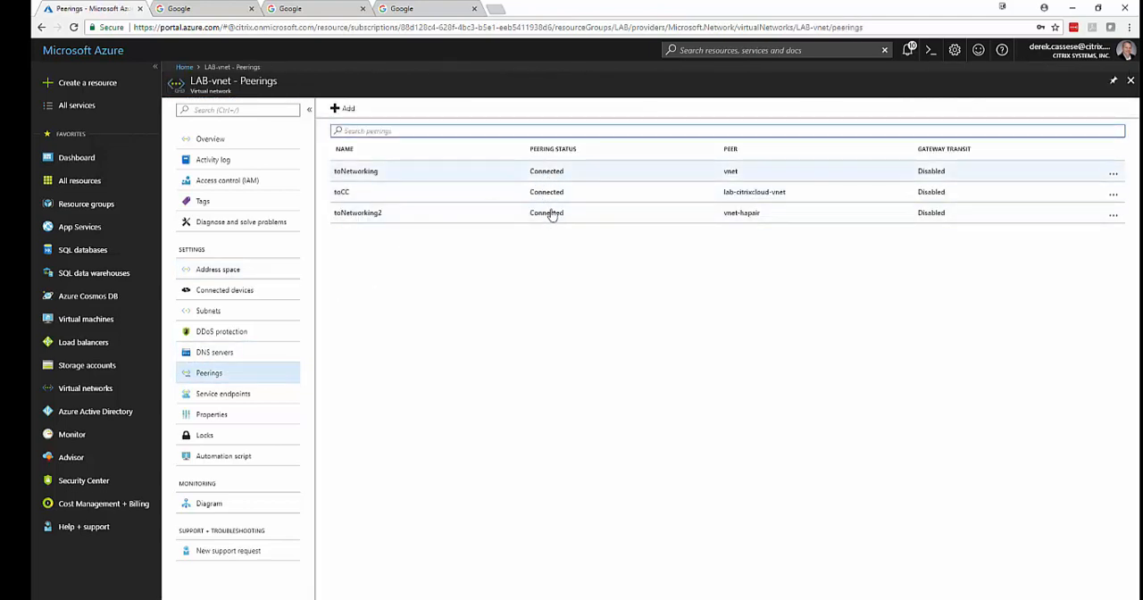
Open the virtual machine vpx0 from the HA pair's resource group on the dashboard and copy its public IP address.
left_click(186, 64)
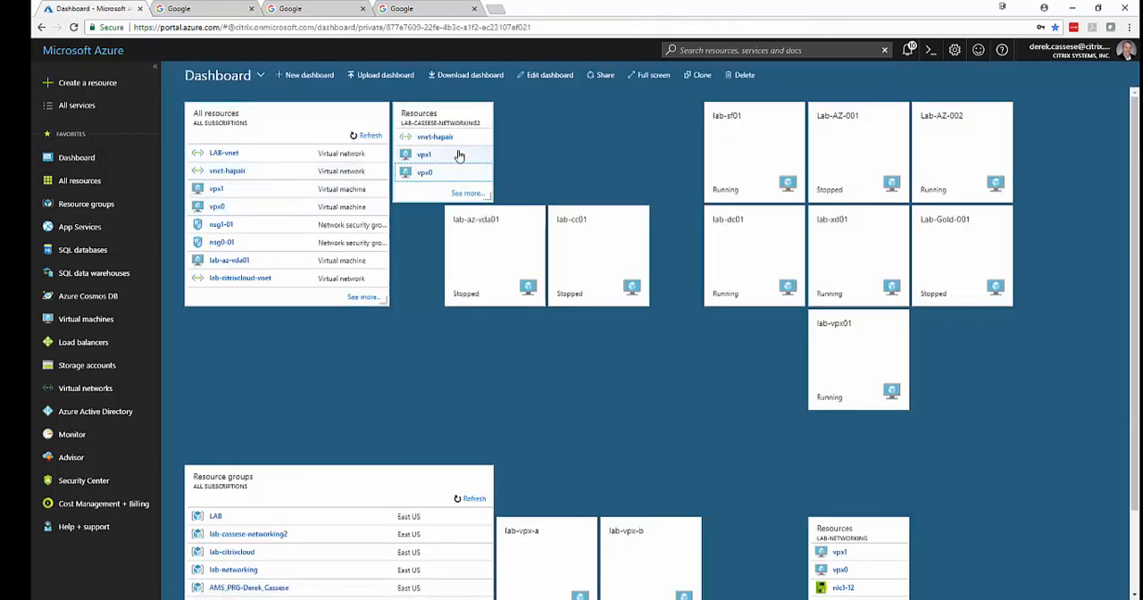
left_click(427, 123)
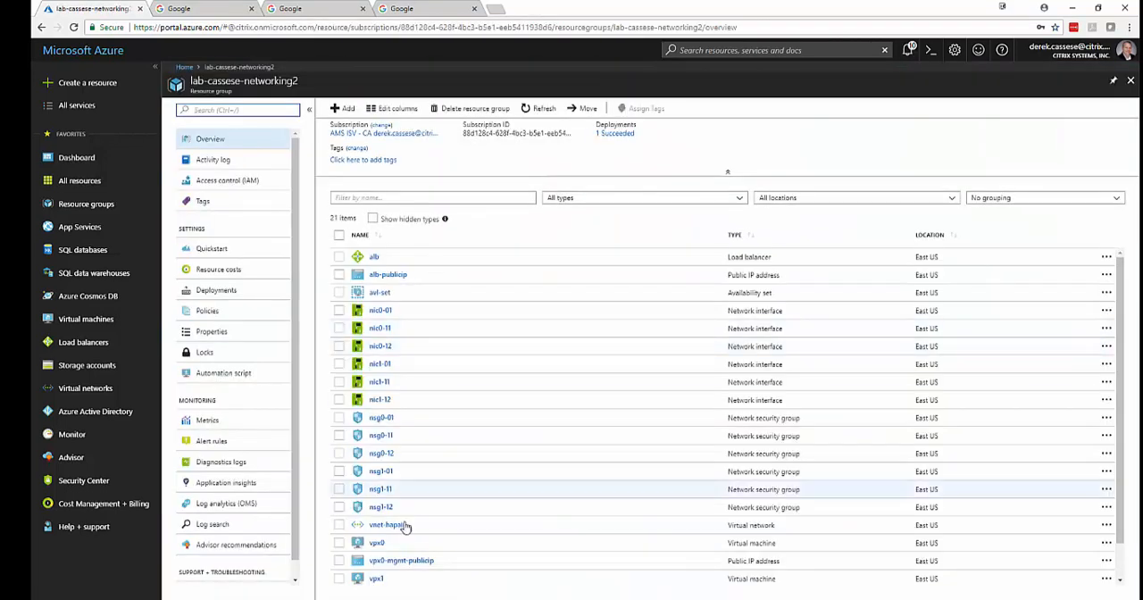
left_click(375, 505)
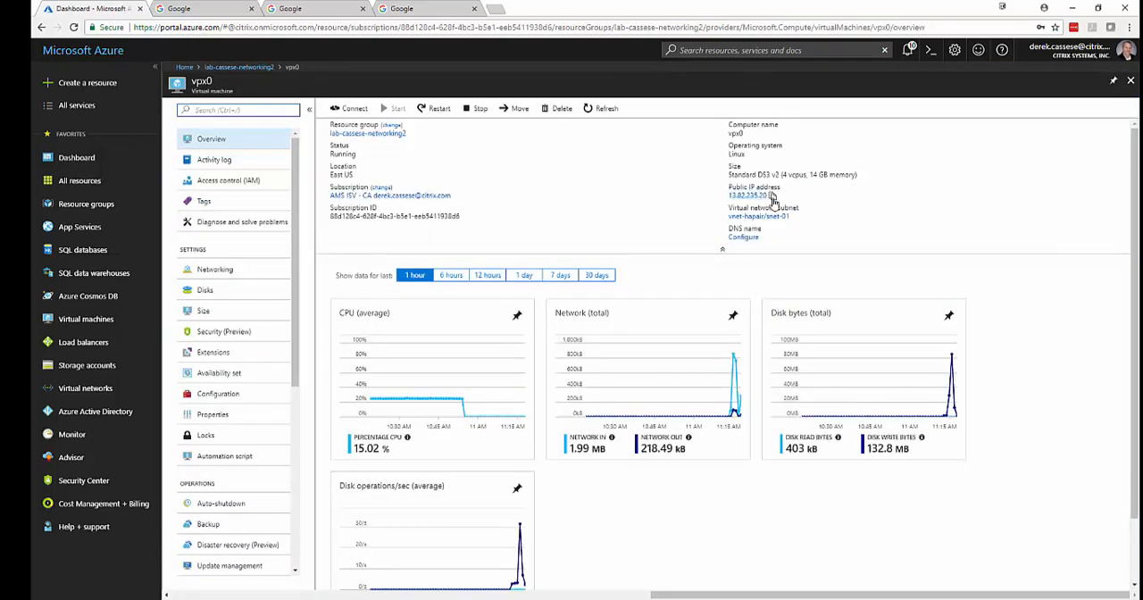
left_click(772, 196)
left_click(205, 12)
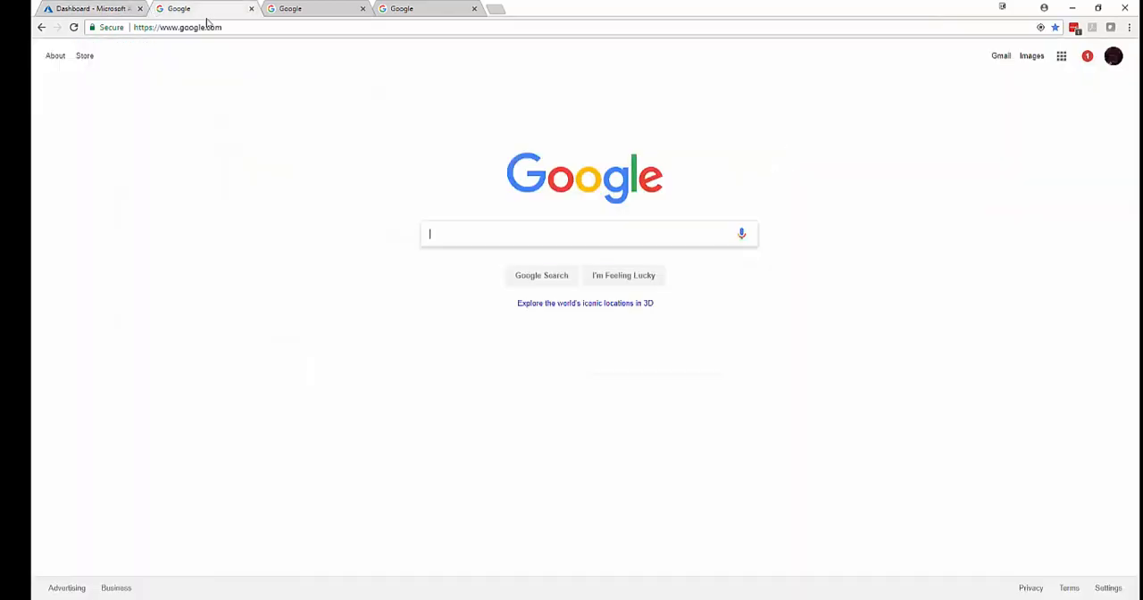
left_click(208, 27)
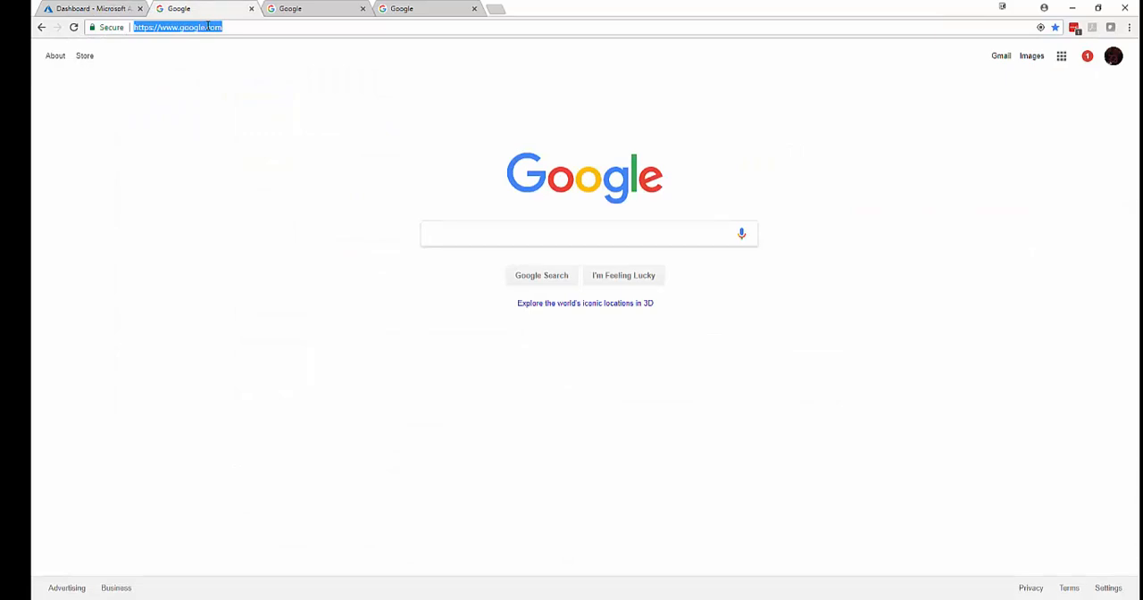
key("ctrl+v")
key("Return")
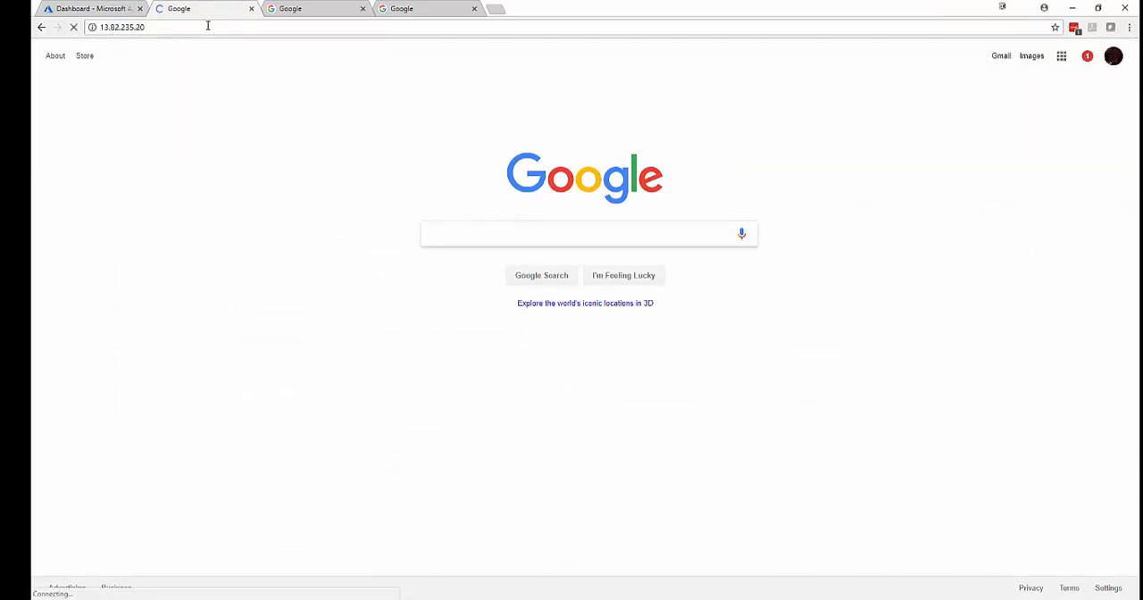
left_click(103, 27)
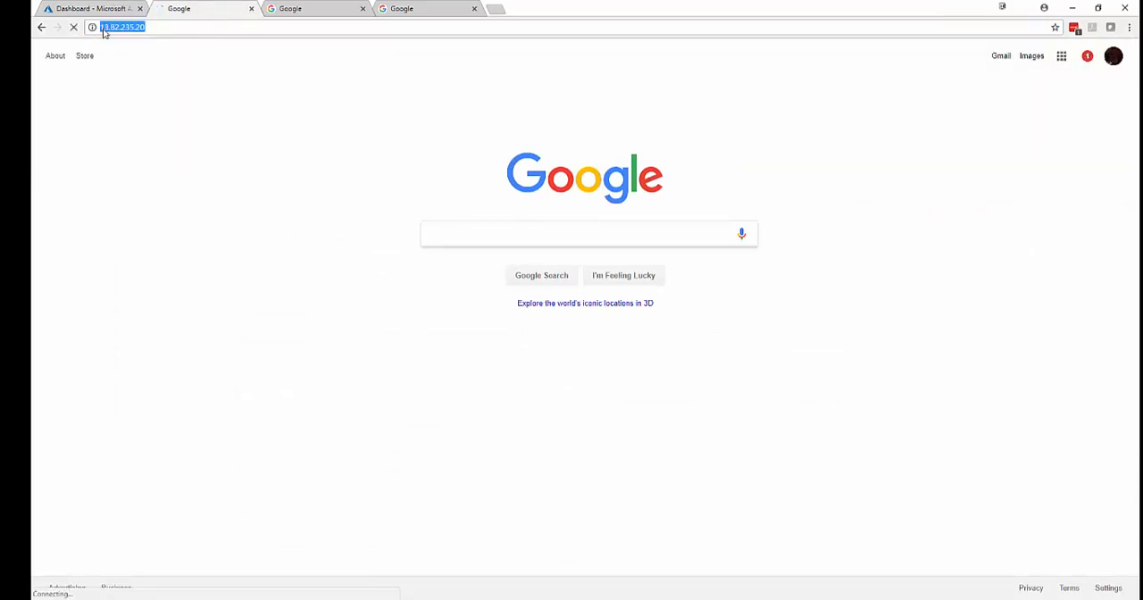
left_click(126, 27)
type("https://")
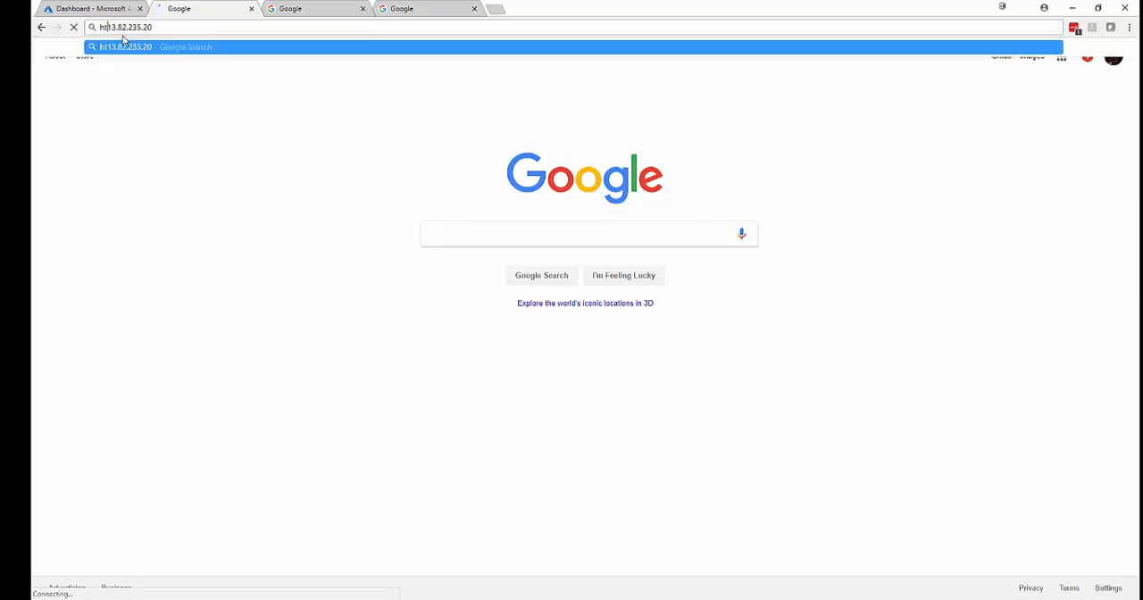
key("Return")
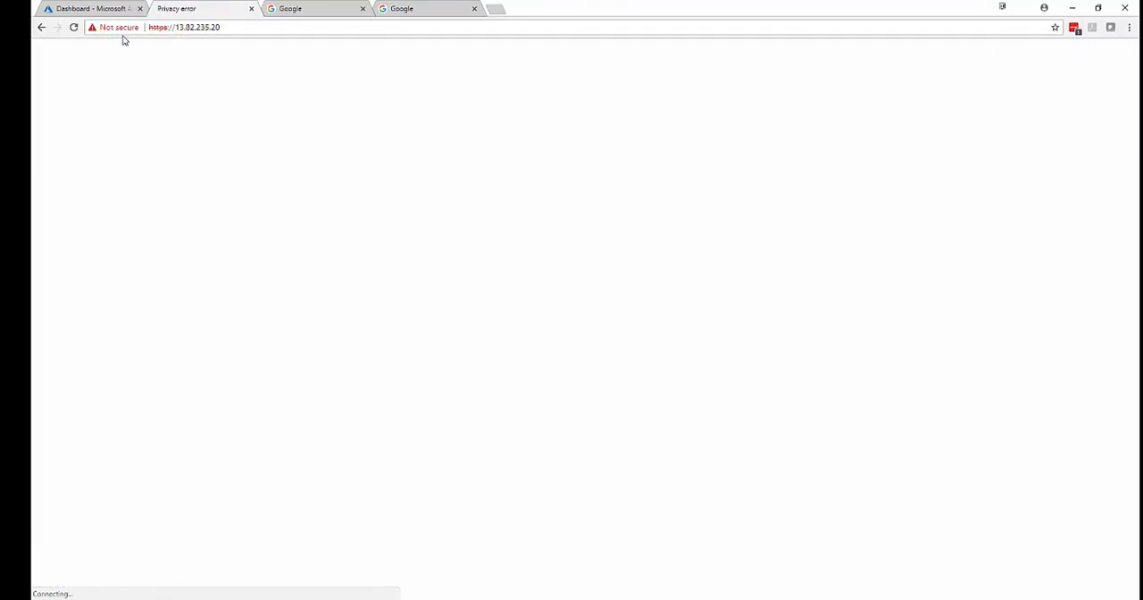
left_click(427, 345)
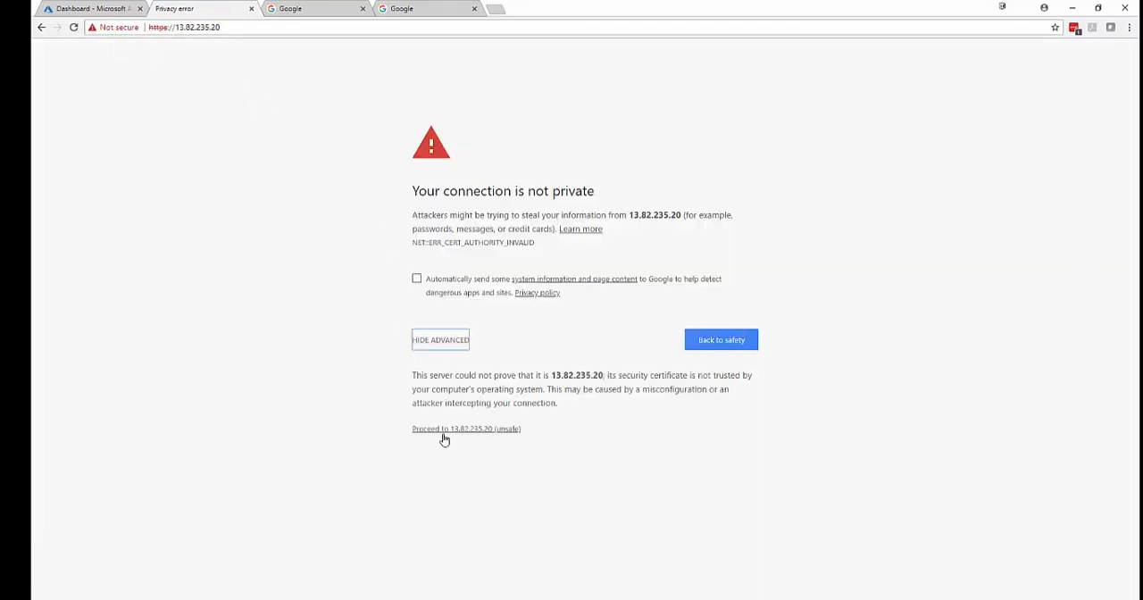
left_click(491, 431)
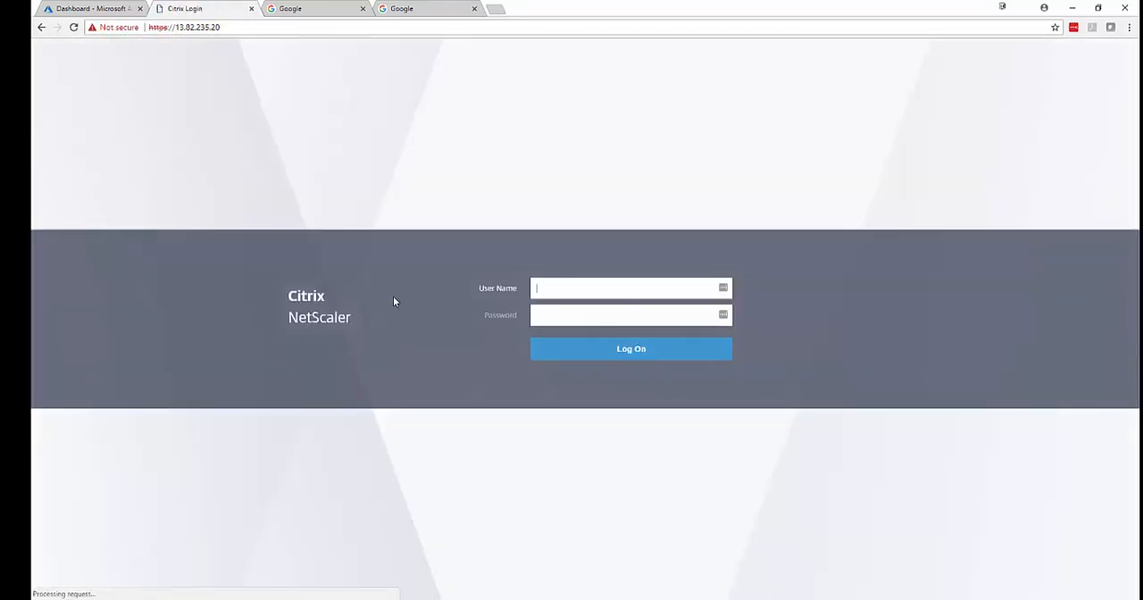
Return to the Azure portal, open the virtual machine vpx1 from the same resource group and copy its public IP address.
left_click(105, 8)
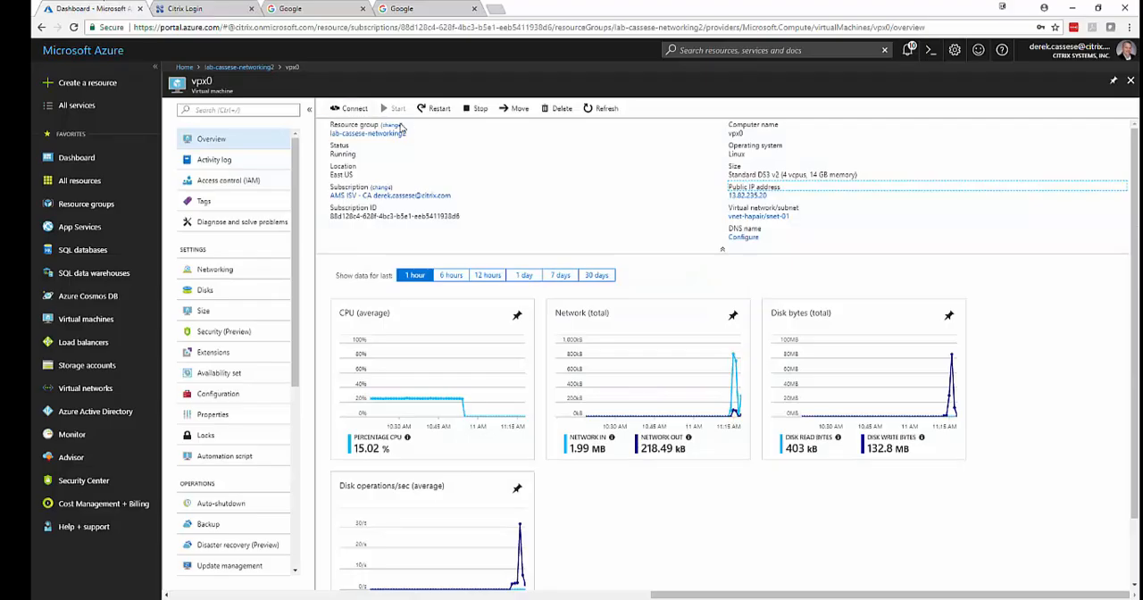
left_click(225, 68)
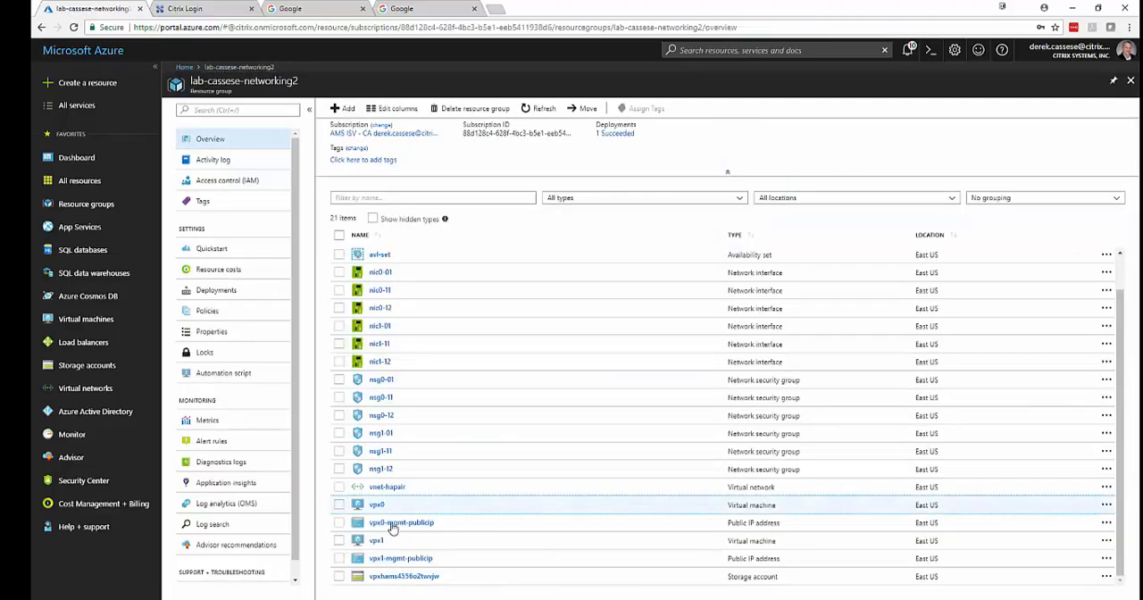
left_click(375, 540)
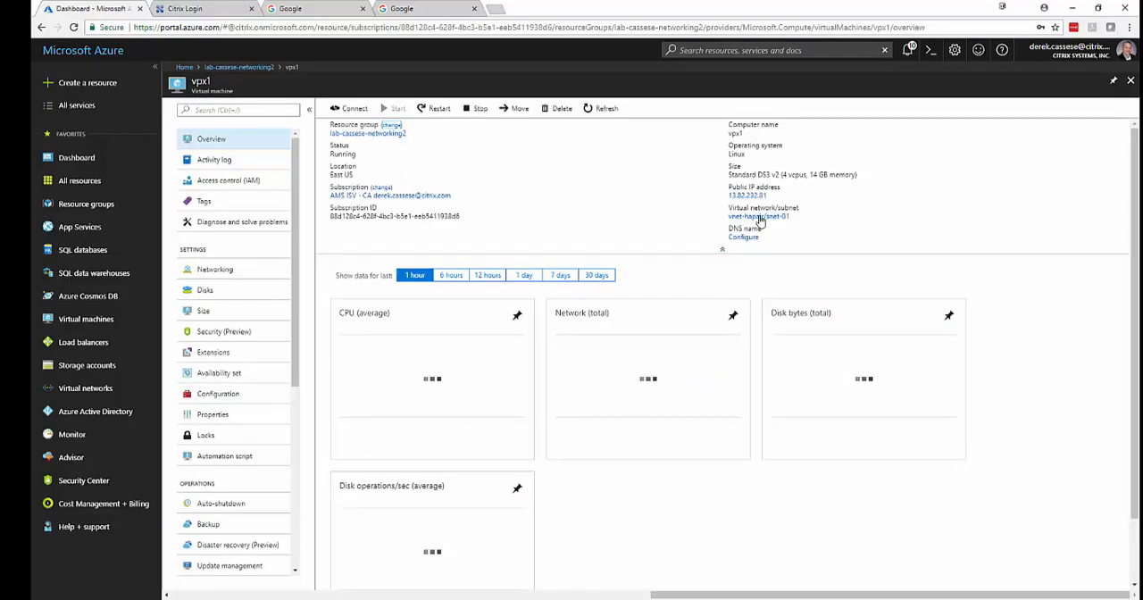
left_click(773, 197)
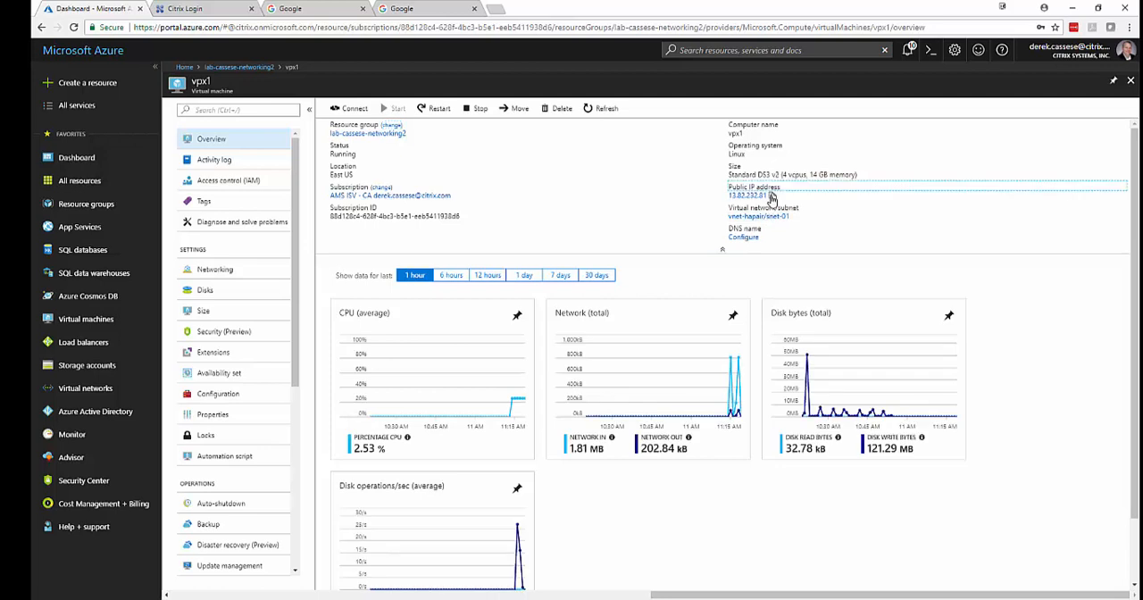
left_click(289, 10)
double_click(288, 27)
left_click(289, 27)
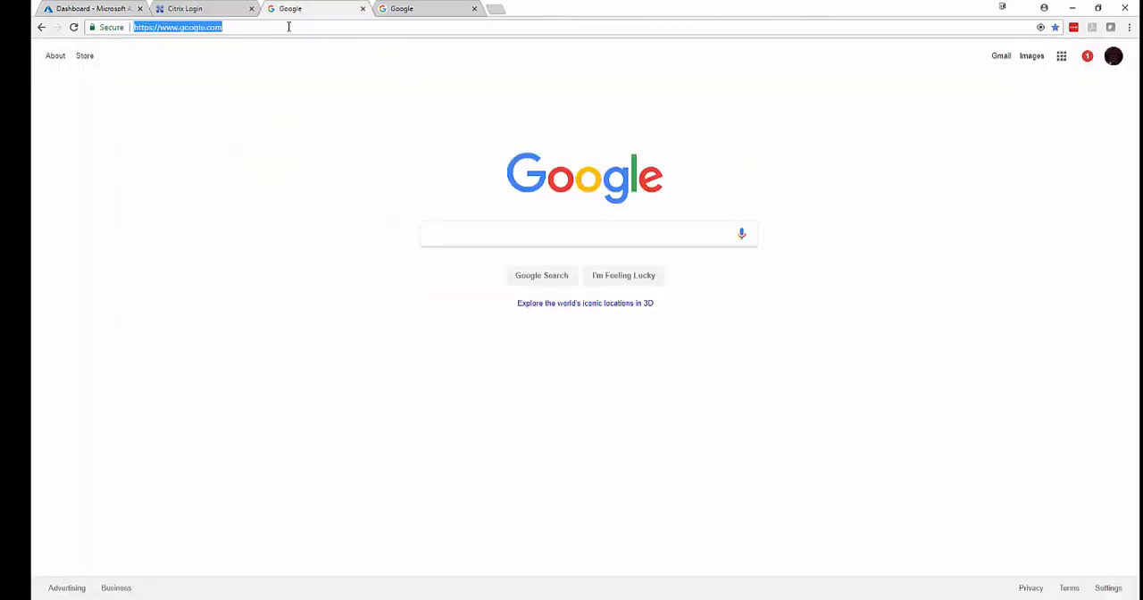
type("http")
type("s://13.82.232.81")
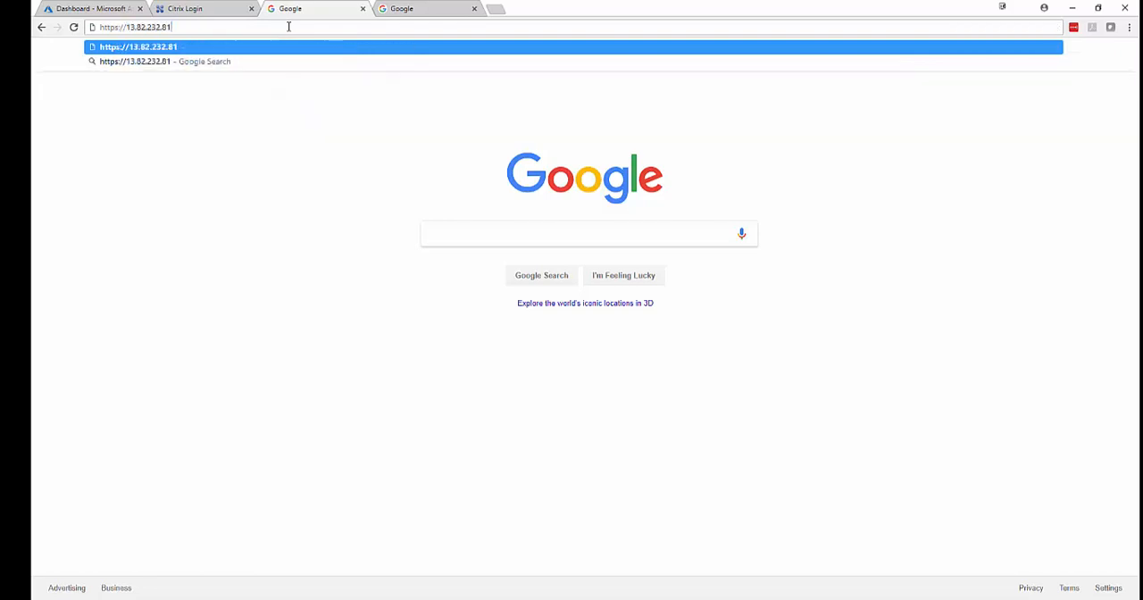
key("Return")
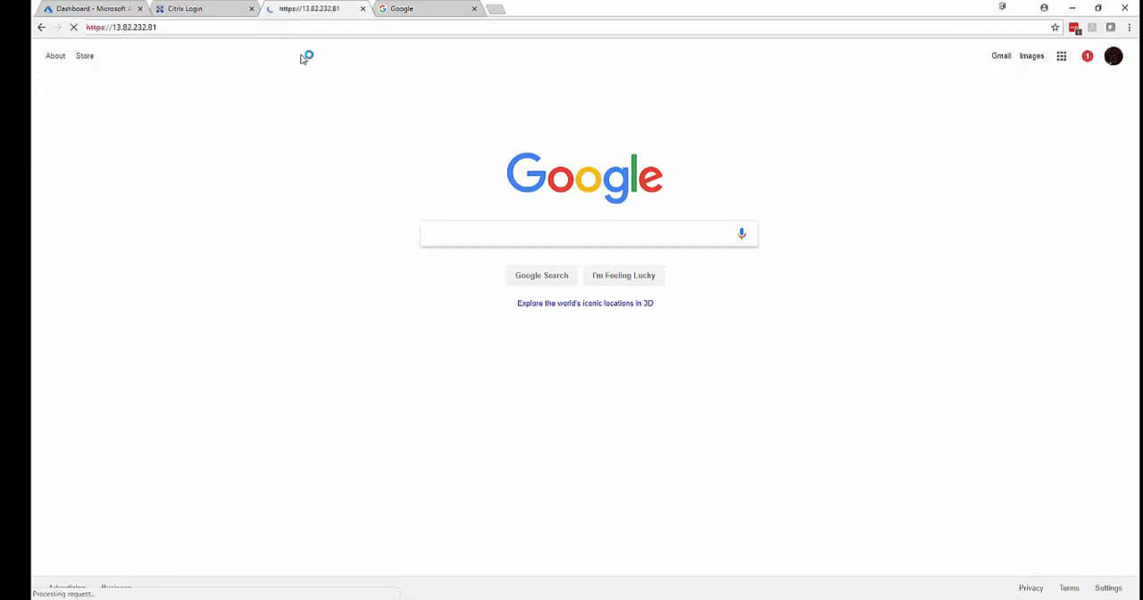
left_click(429, 339)
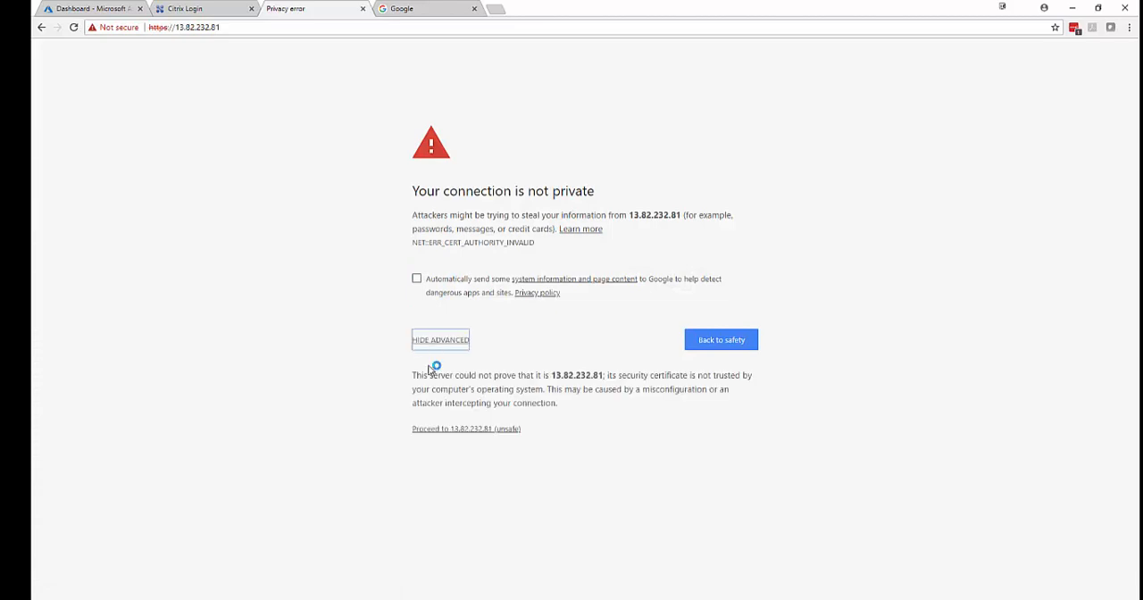
left_click(436, 429)
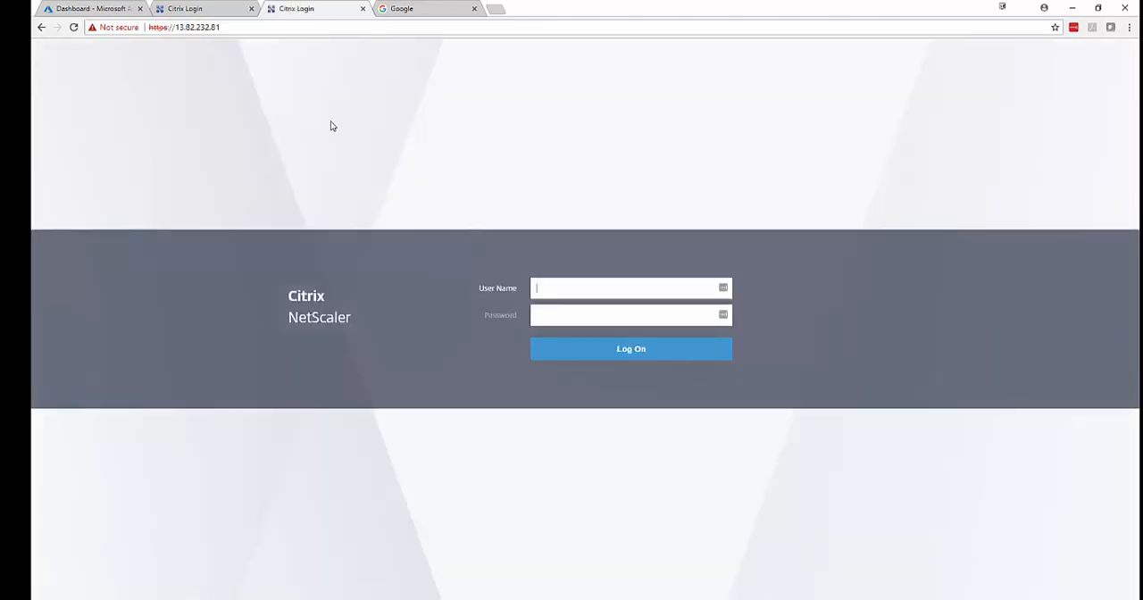
Log on to the NetScaler at 13.82.235.20 as nsroot with the account password.
left_click(216, 10)
left_click(580, 284)
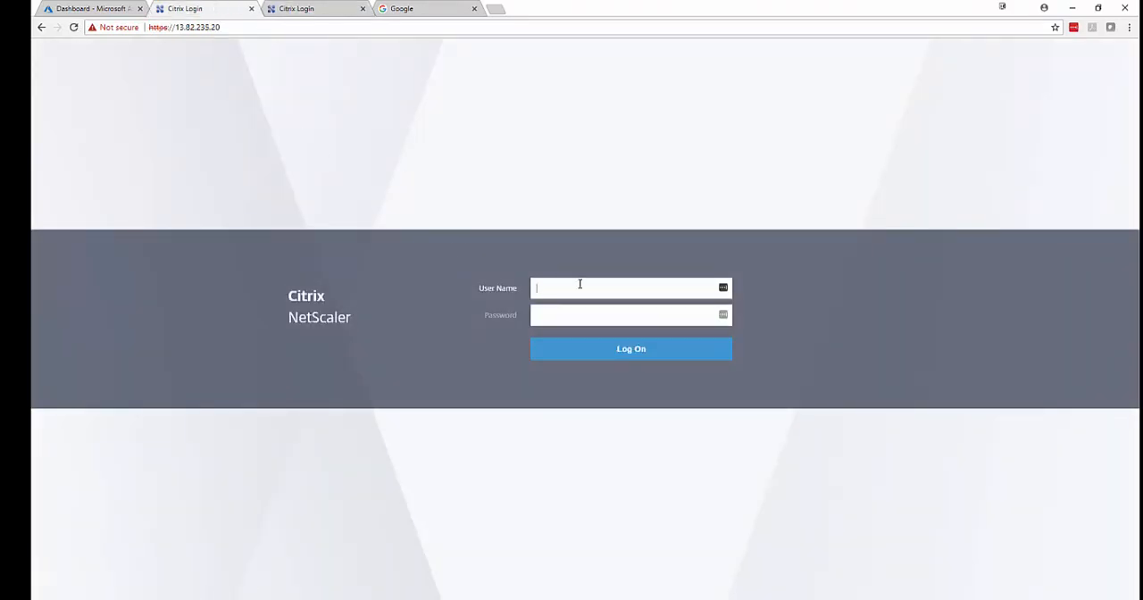
type("nsroot")
key("Tab")
type("••••••••••••••")
key("Return")
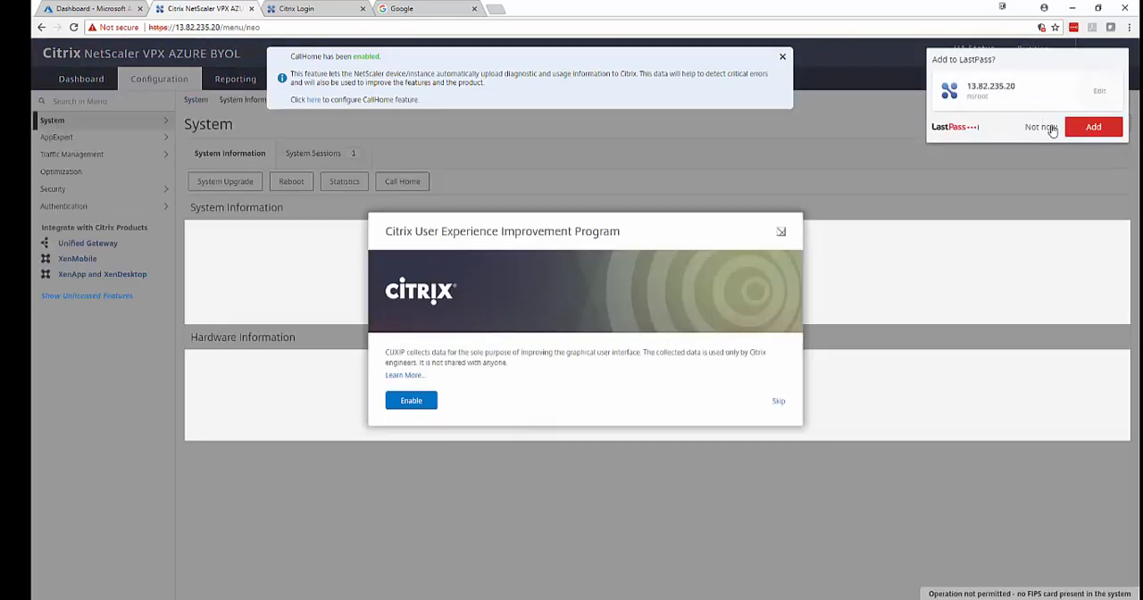
Decline saving the credentials in LastPass, dismiss the CallHome notice and skip the Citrix User Experience Improvement Program.
left_click(1040, 126)
left_click(785, 58)
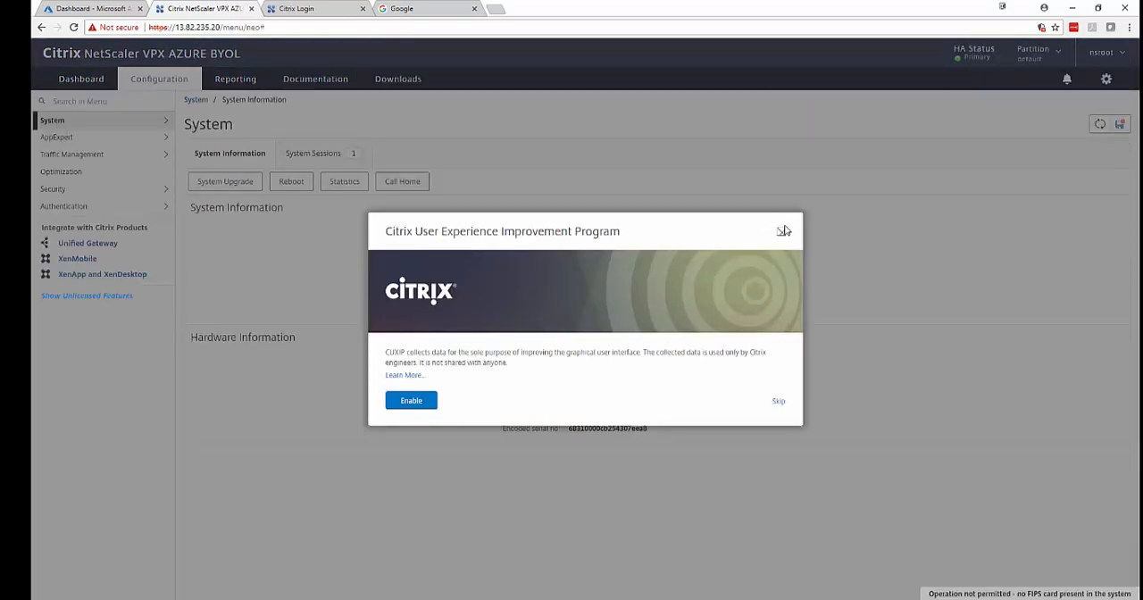
left_click(778, 401)
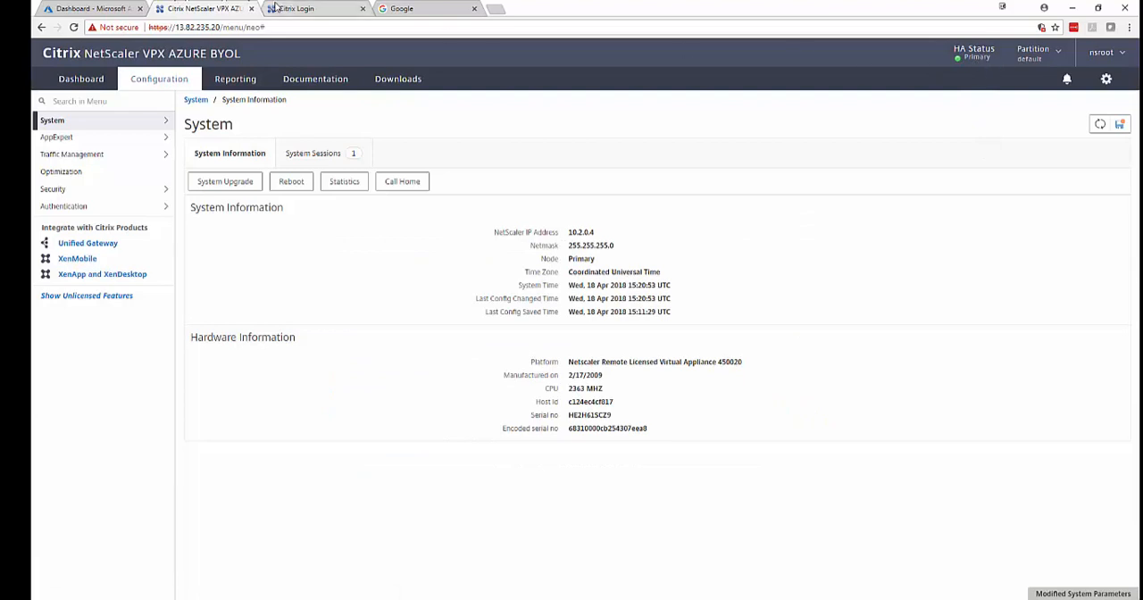
Log on to the NetScaler at 13.82.232.81 as nsroot with the account password.
left_click(275, 9)
left_click(551, 285)
type("nsroot")
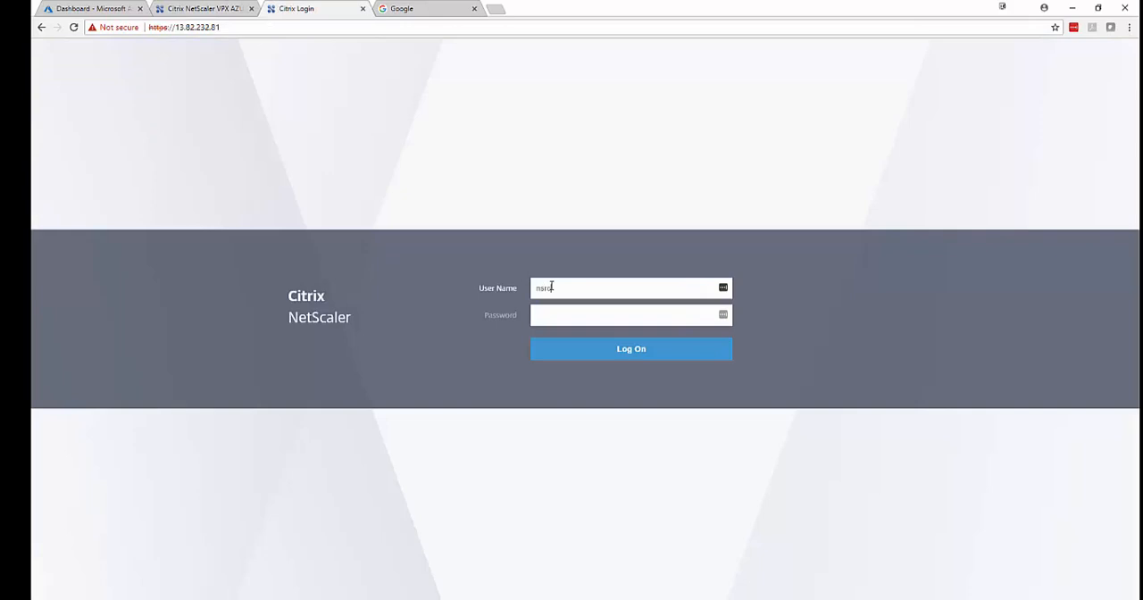
key("Tab")
type("••••••••••••••")
key("Return")
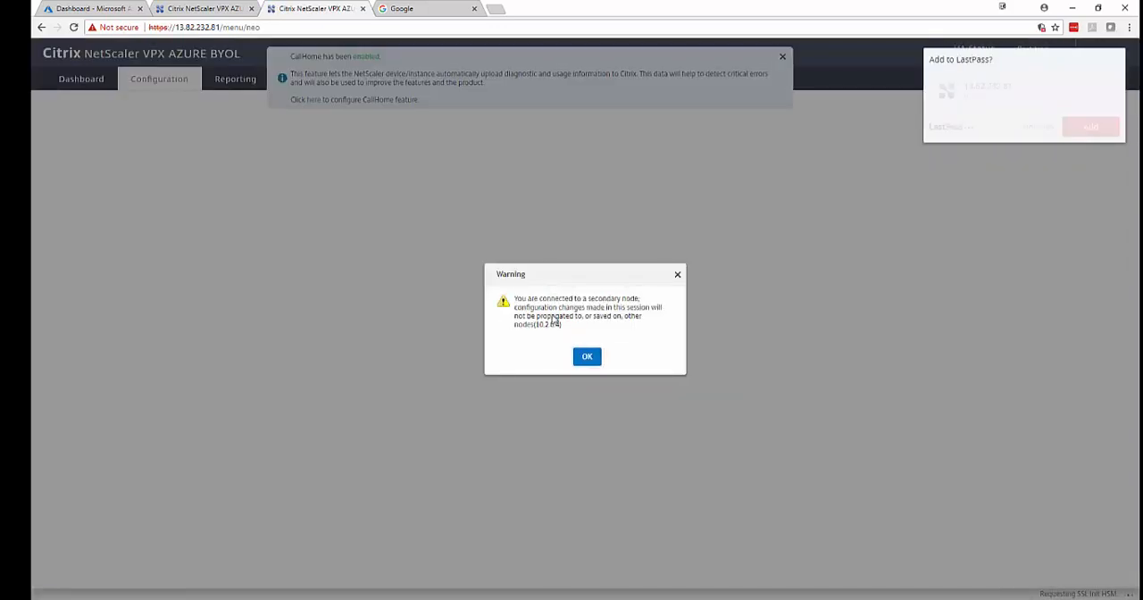
Acknowledge the secondary node warning, dismiss the CallHome notice and decline saving the credentials in LastPass.
left_click_drag(587, 299, 643, 300)
left_click(591, 357)
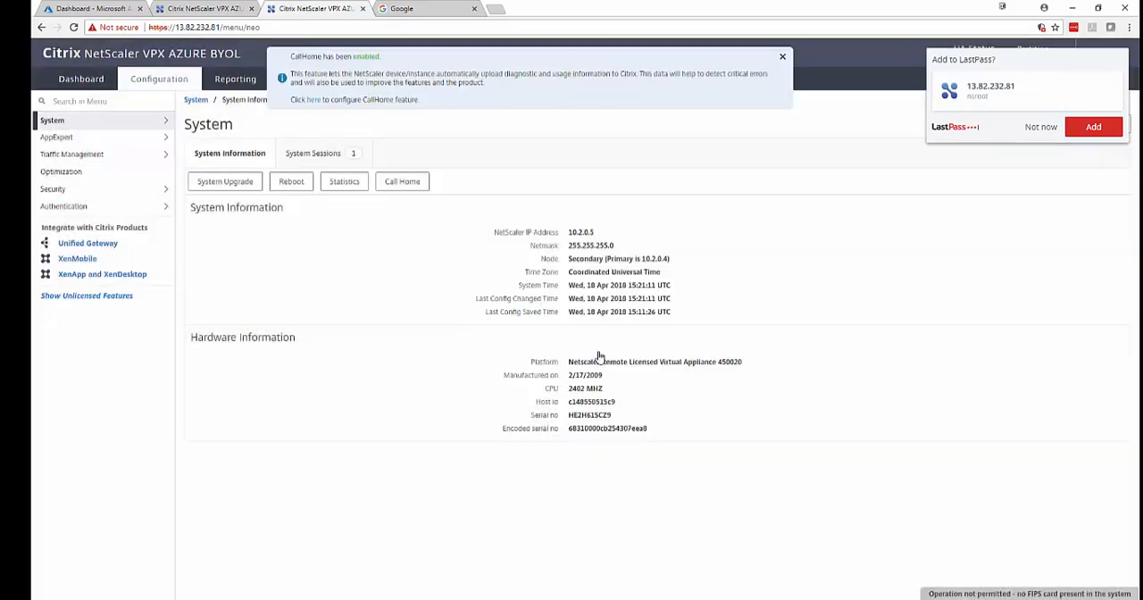
left_click(782, 57)
left_click(1036, 128)
On the primary NetScaler at 13.82.235.20, open the license management settings and start adding a new license.
left_click(222, 8)
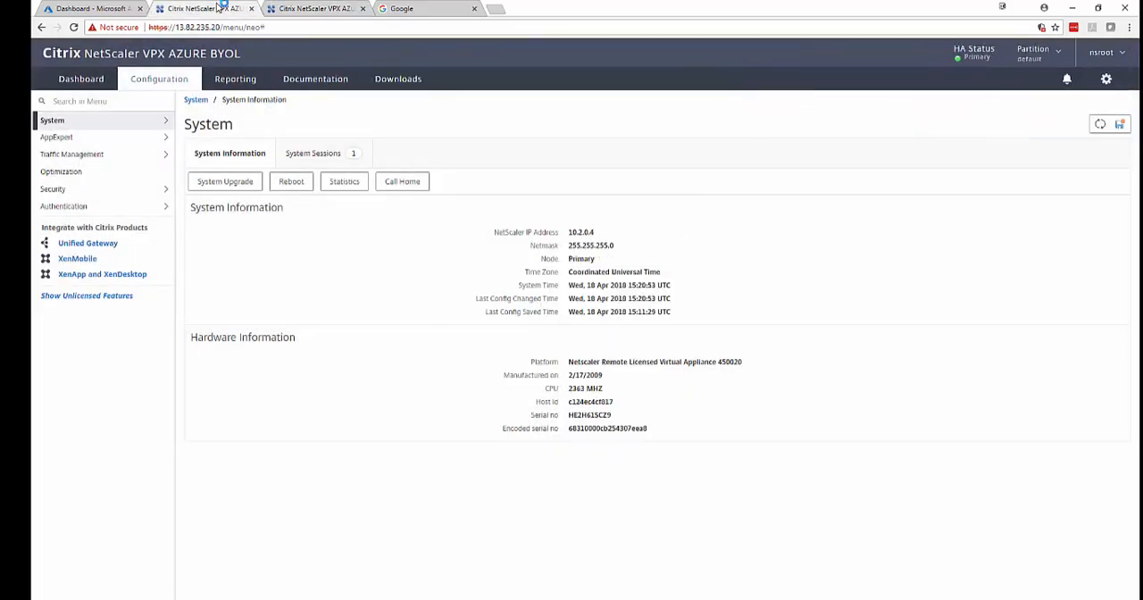
left_click(78, 121)
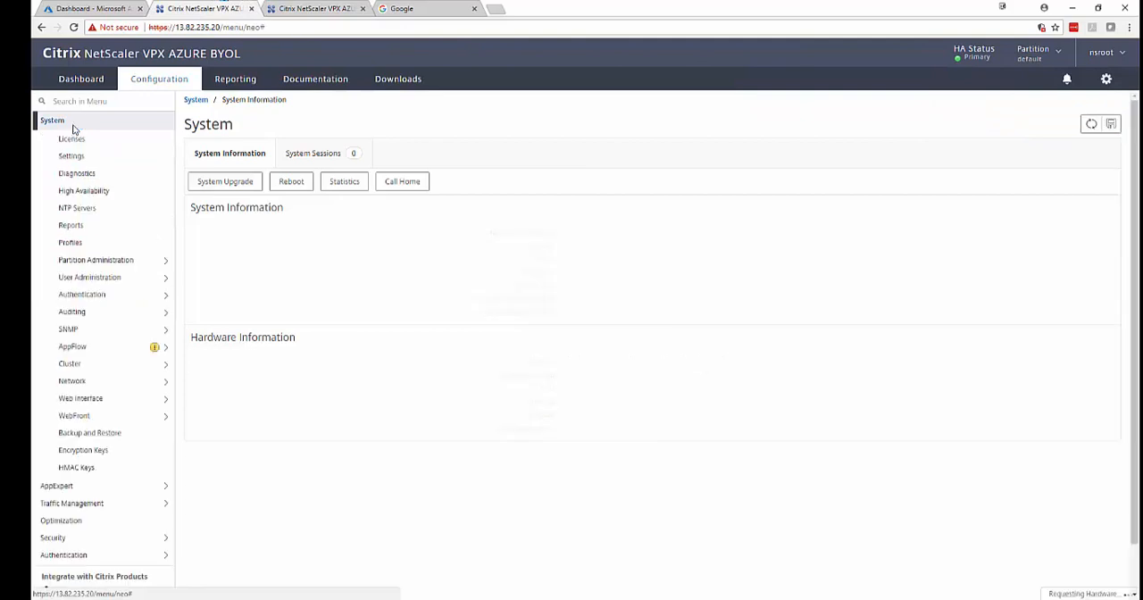
left_click(75, 141)
left_click(228, 152)
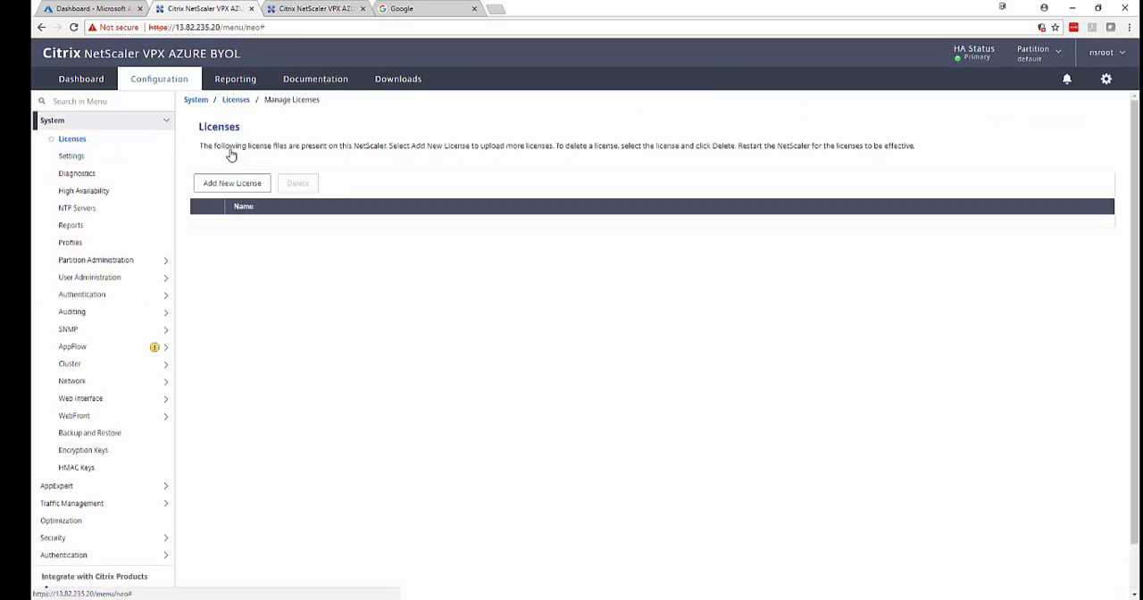
left_click(239, 187)
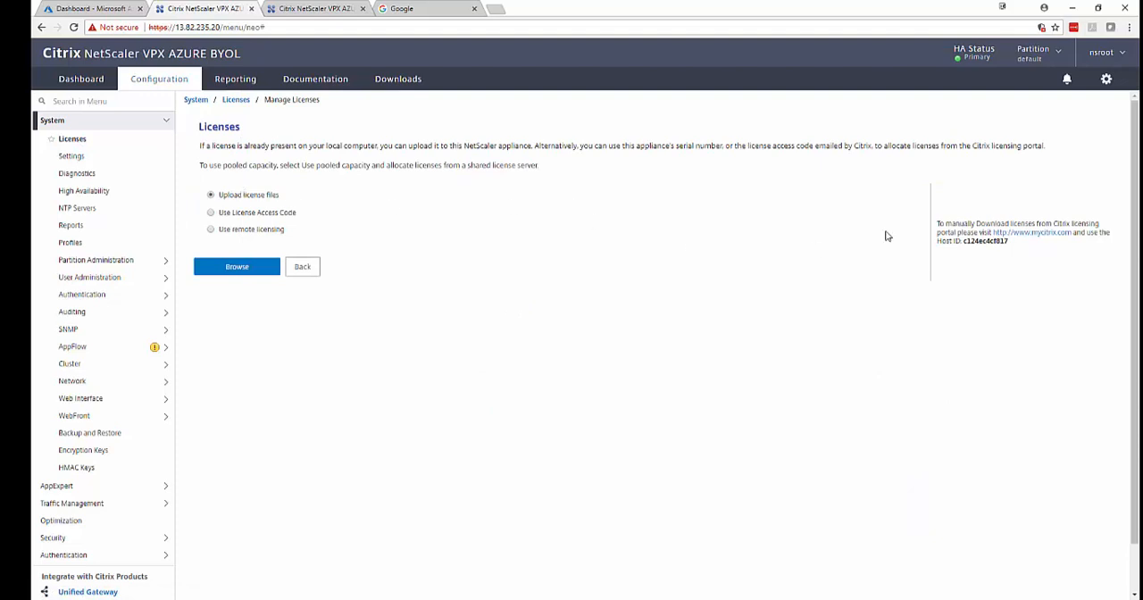
Copy the primary NetScaler's host ID from the license upload page.
left_click_drag(966, 244, 1004, 244)
right_click(1006, 244)
left_click(984, 266)
left_click(891, 294)
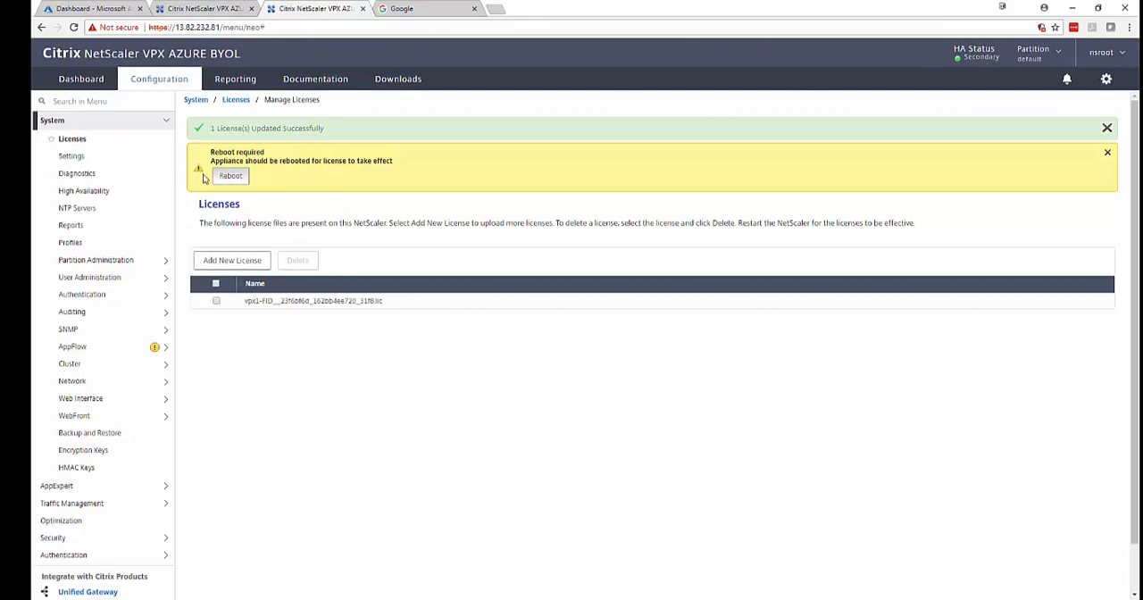
Save the configuration and reboot the secondary NetScaler at 13.82.232.81 to apply its uploaded license.
left_click(229, 179)
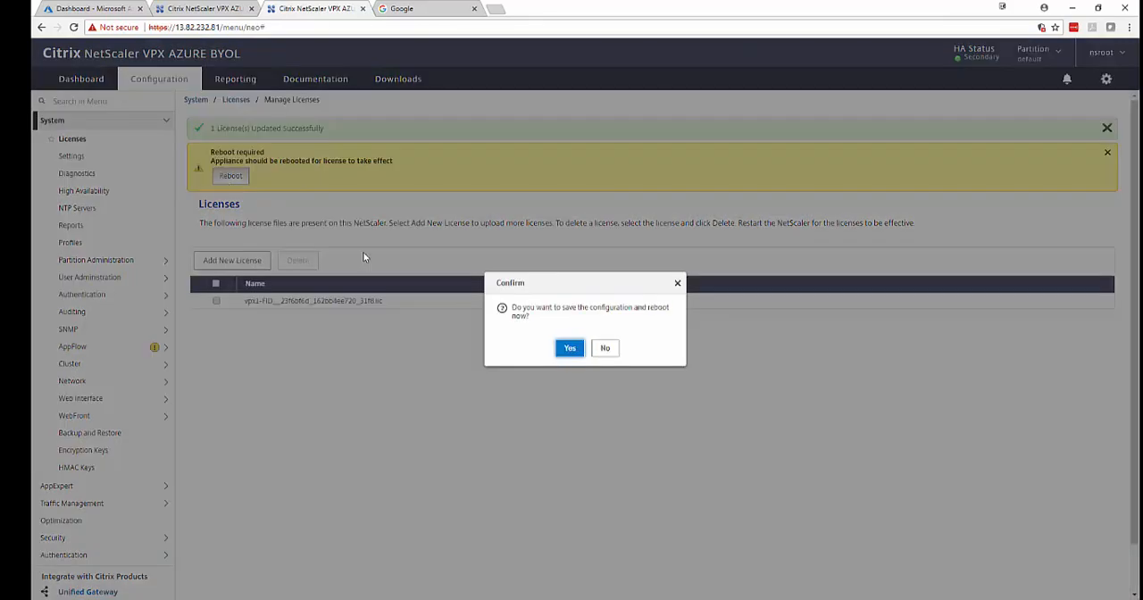
left_click(563, 351)
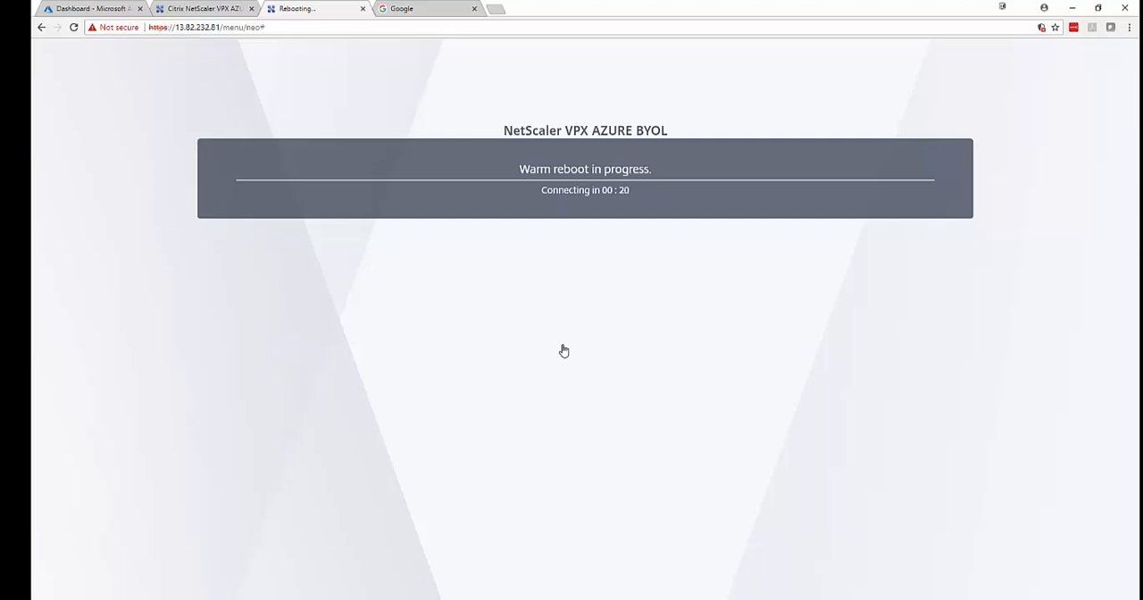
left_click(305, 30)
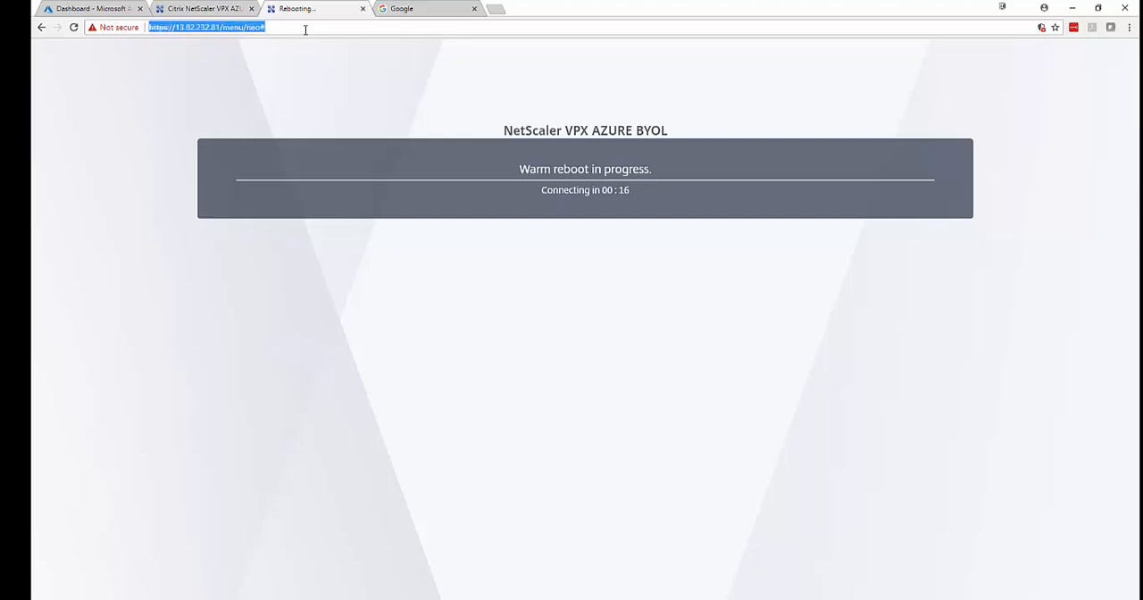
Reload the NetScaler page at 13.82.232.81 and proceed past the certificate privacy warning to its logon page.
key("Return")
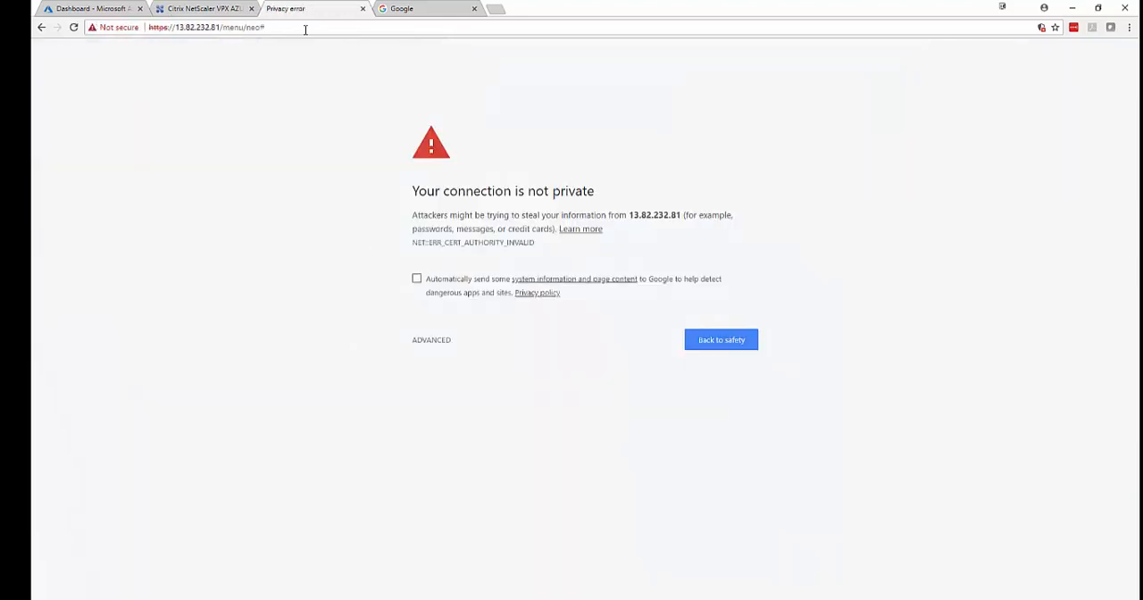
left_click(431, 340)
left_click(446, 430)
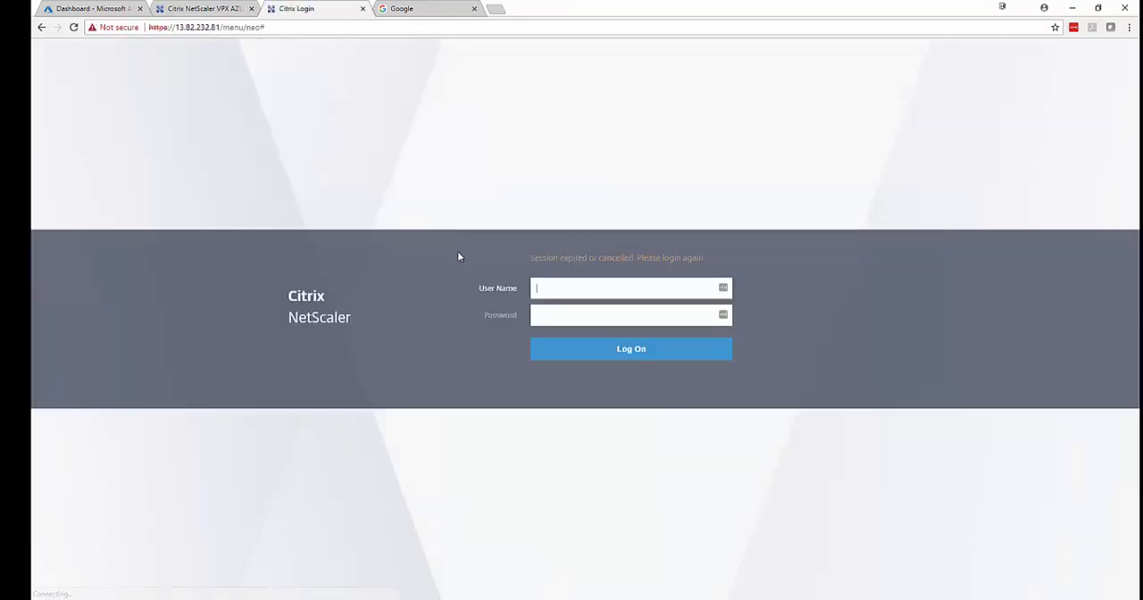
Save the configuration and reboot the NetScaler at 13.82.235.20 to apply its uploaded license.
left_click(198, 7)
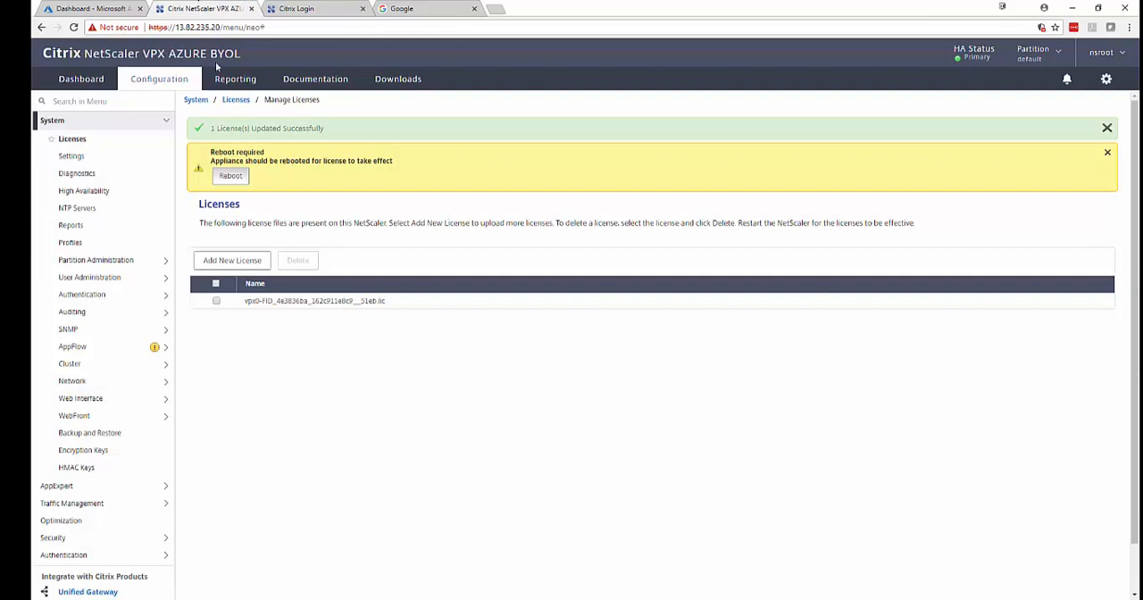
left_click(234, 182)
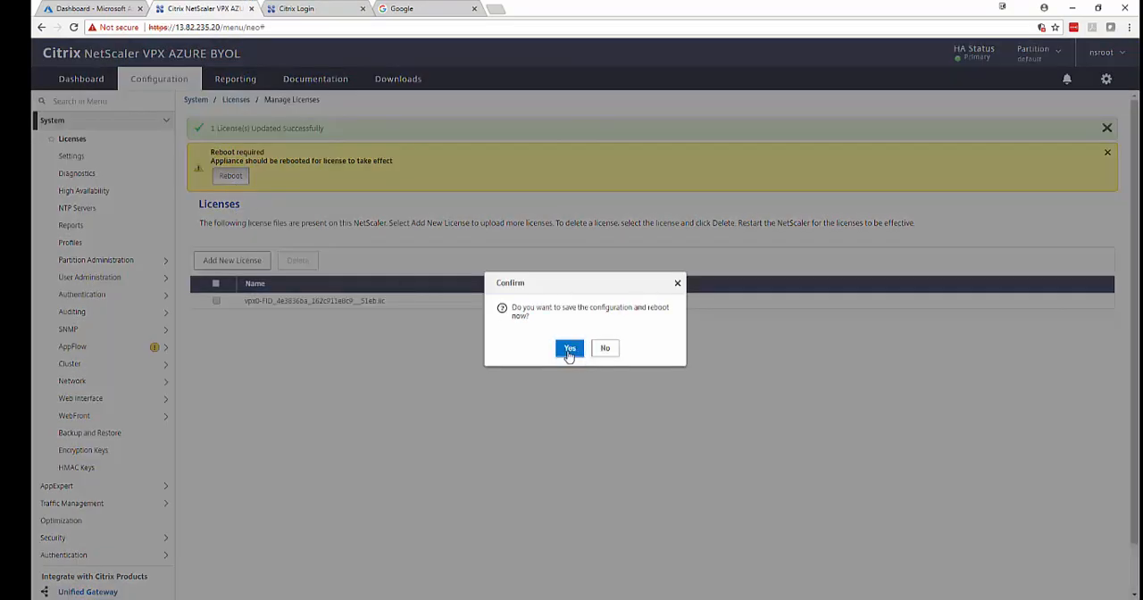
left_click(569, 349)
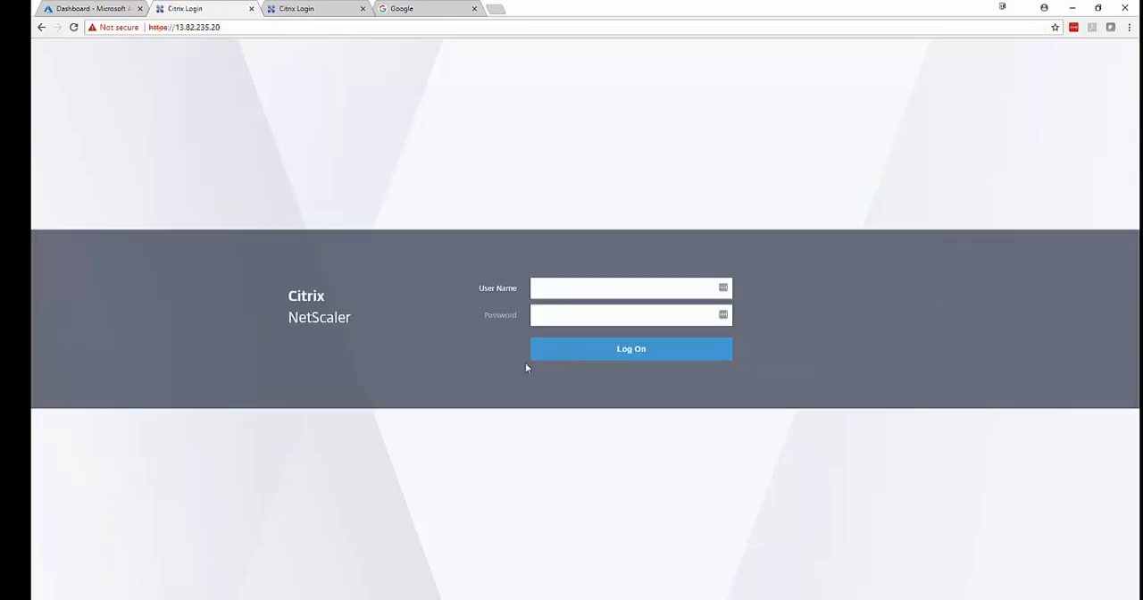
Log on to the NetScaler at 13.82.232.81 with the nsroot account and its password, then dismiss the LastPass prompt and license overview.
left_click(308, 9)
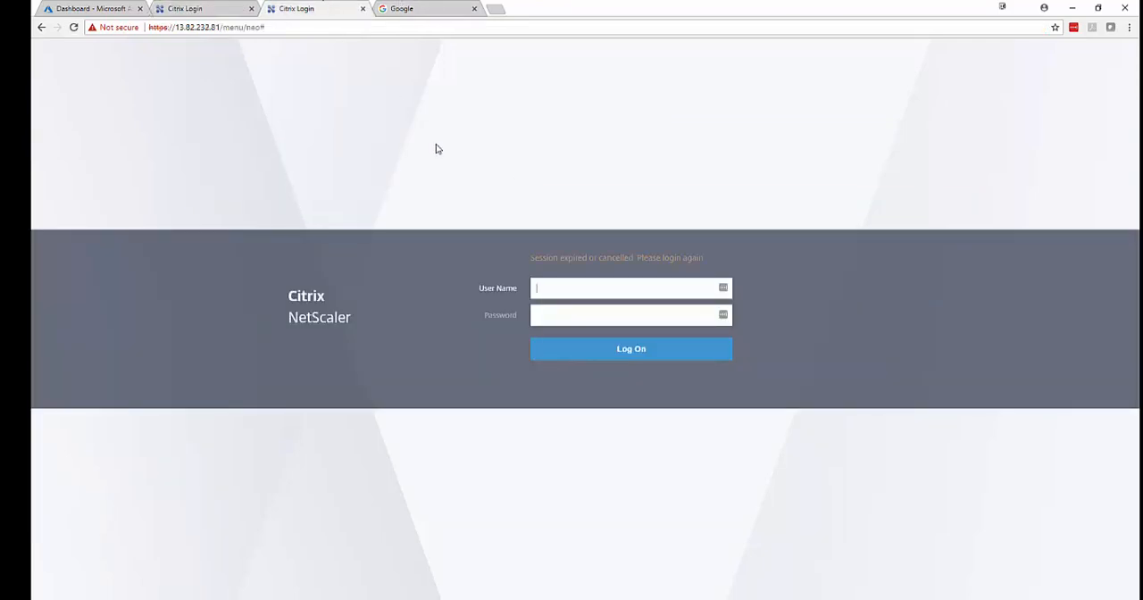
left_click(543, 286)
key("Tab")
key("Return")
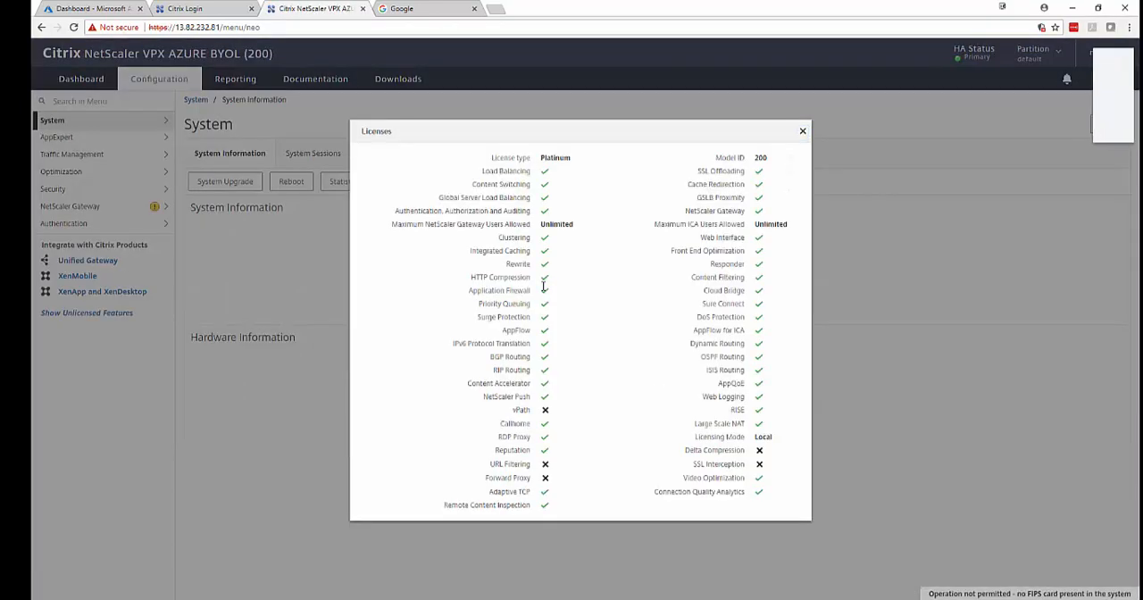
left_click(1041, 127)
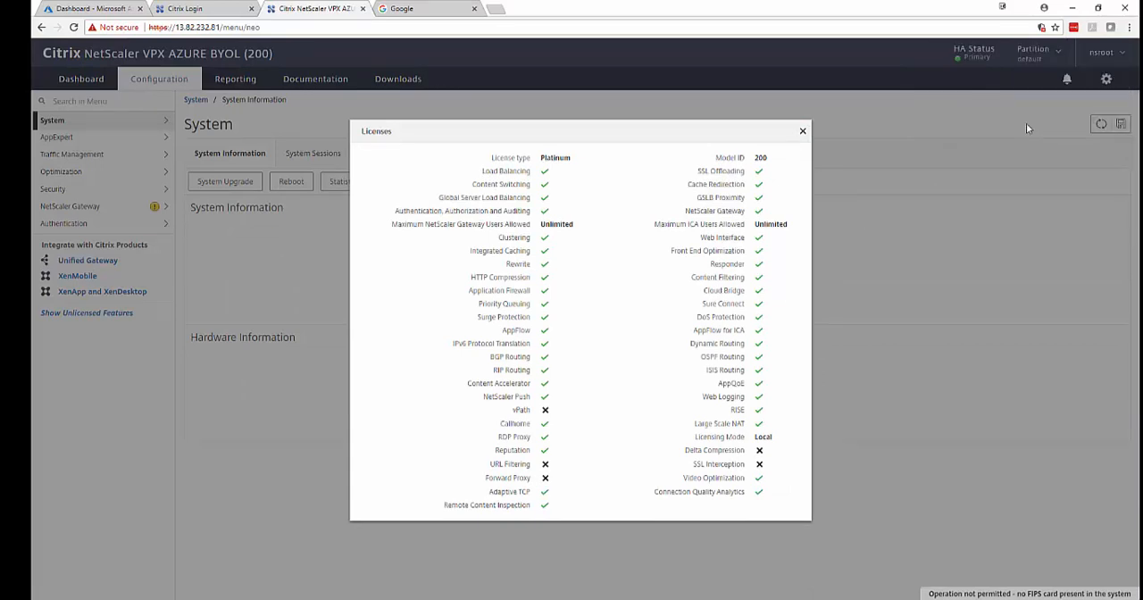
left_click(801, 133)
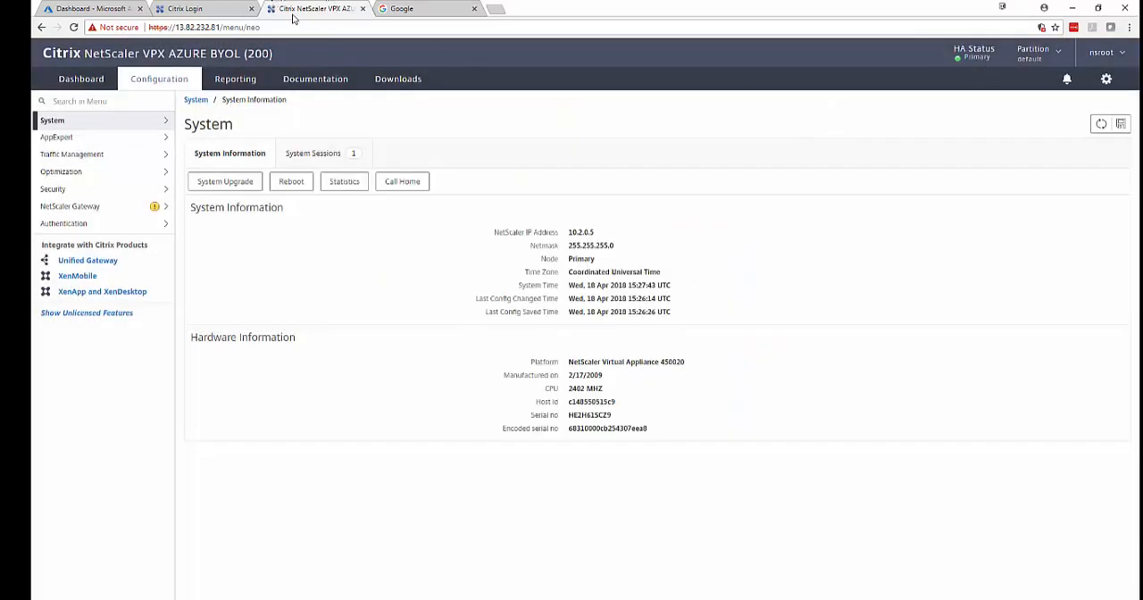
Log on to the NetScaler at 13.82.235.20 as nsroot with the account password.
left_click(200, 8)
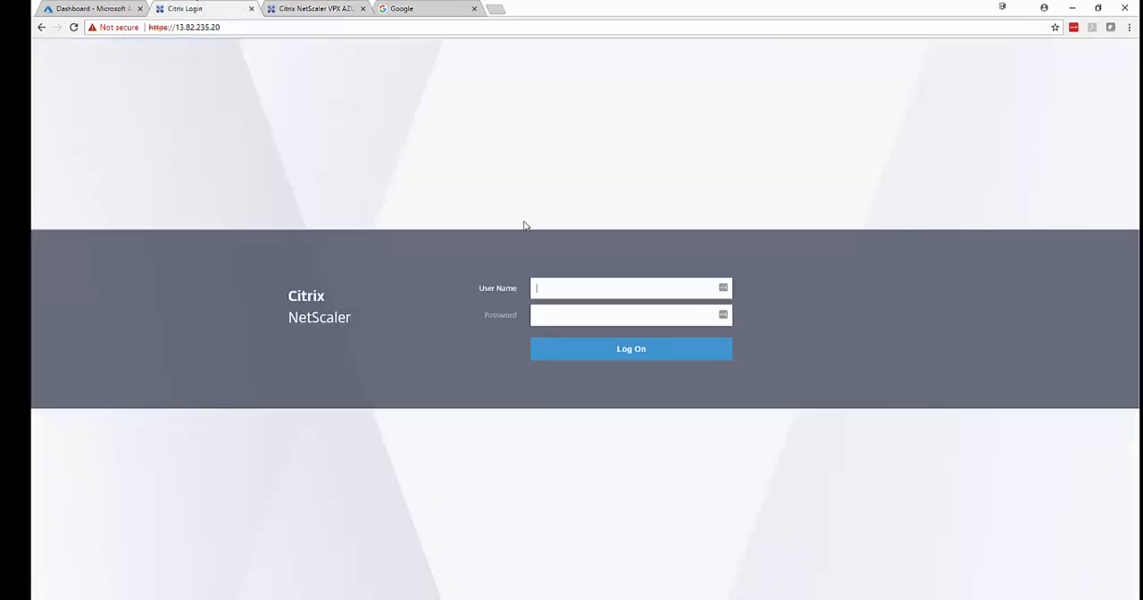
left_click(580, 291)
type("nsroot")
key("Tab")
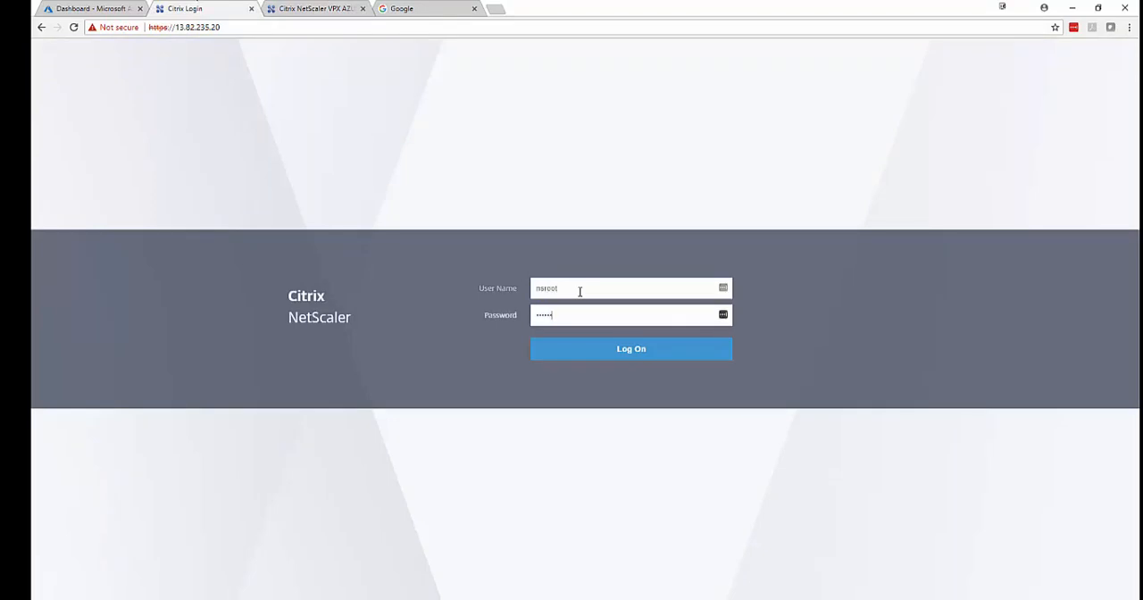
key("Return")
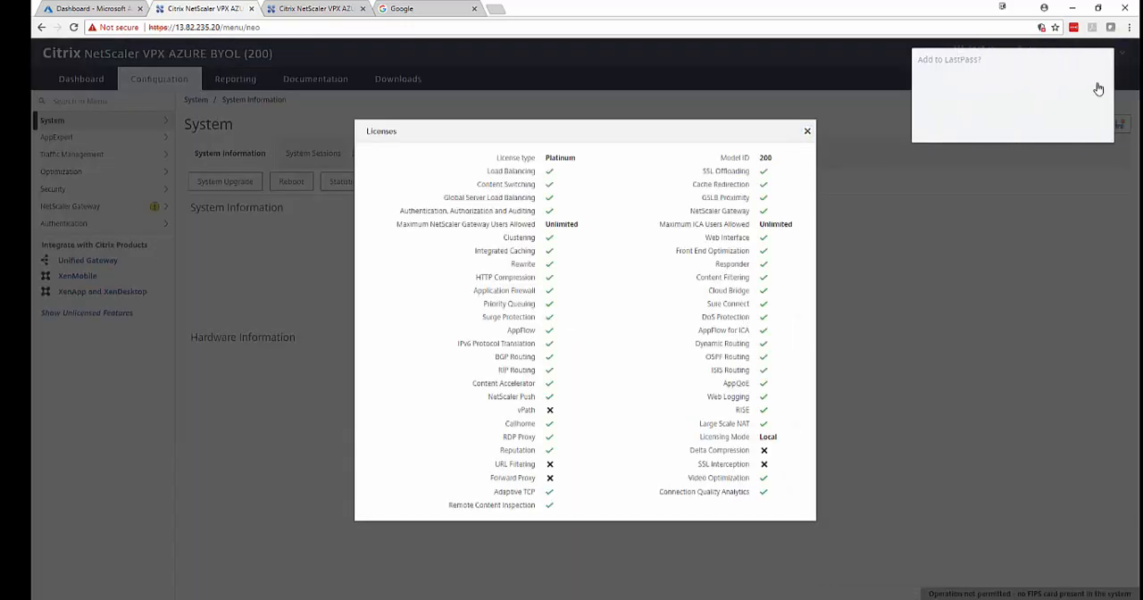
Decline saving the credentials in LastPass, close the license overview and acknowledge the secondary node warning.
left_click(1051, 128)
left_click(807, 133)
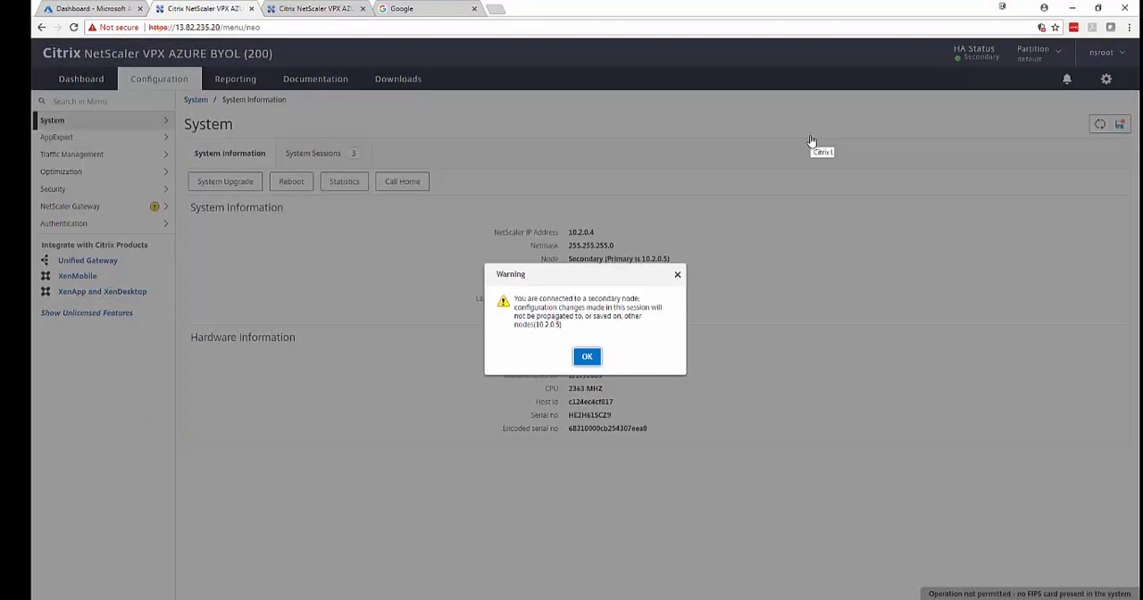
left_click(588, 357)
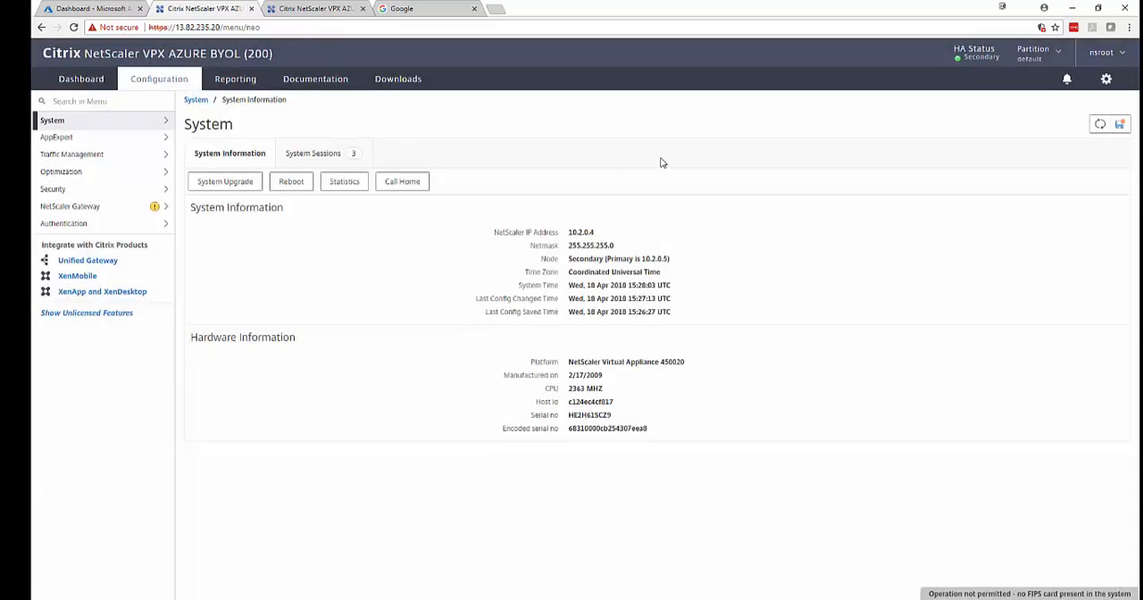
On the NetScaler at 13.82.232.81, check the high availability nodes and the configured IPv4 addresses.
left_click(284, 9)
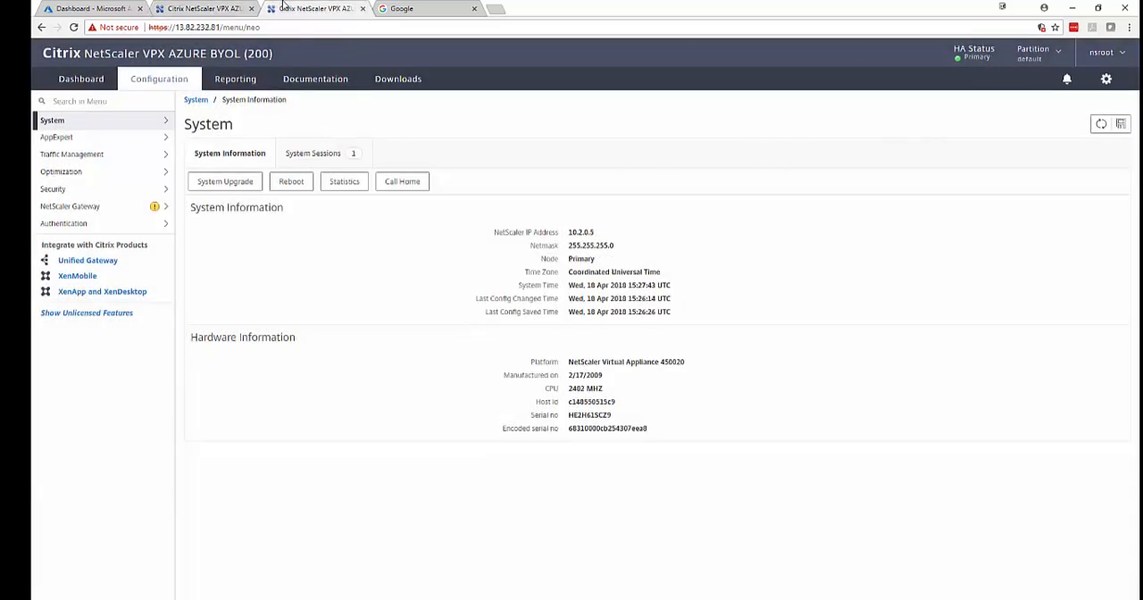
left_click(125, 120)
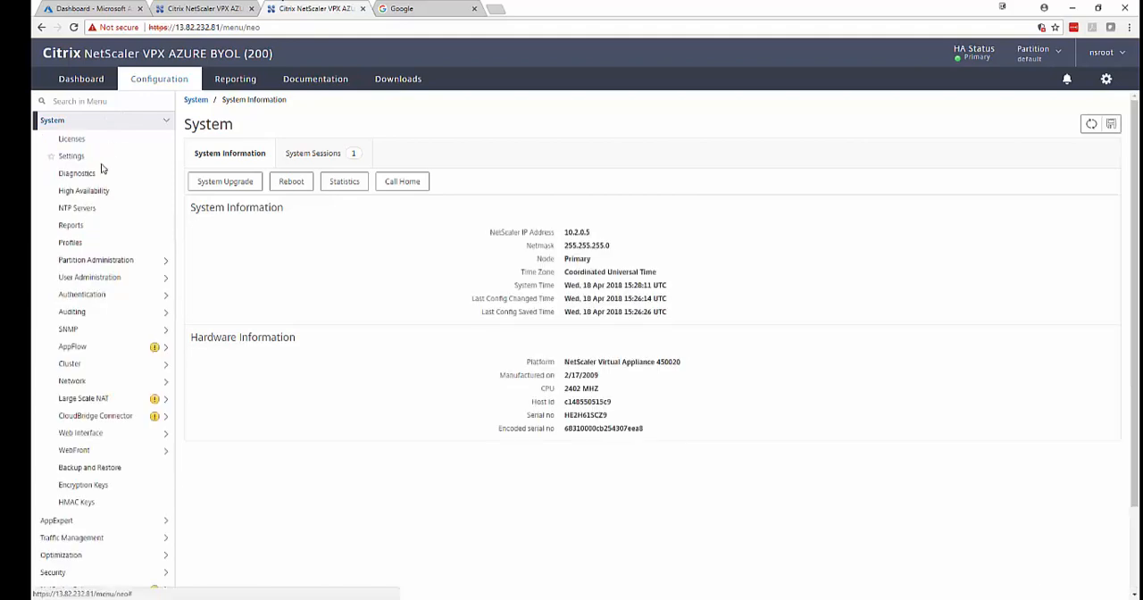
left_click(84, 191)
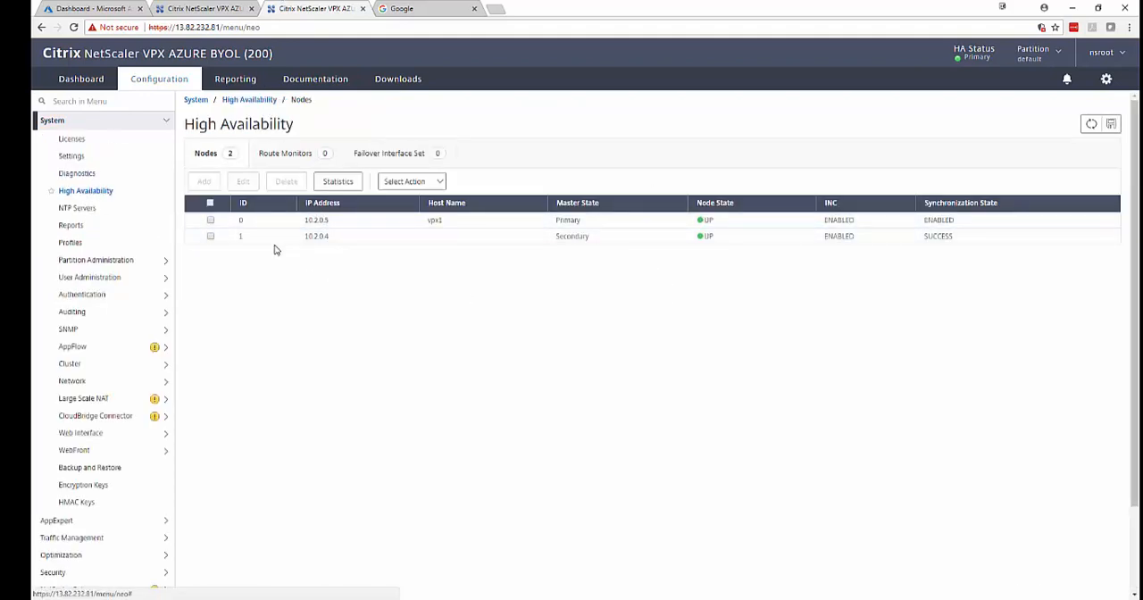
left_click(111, 382)
left_click(73, 396)
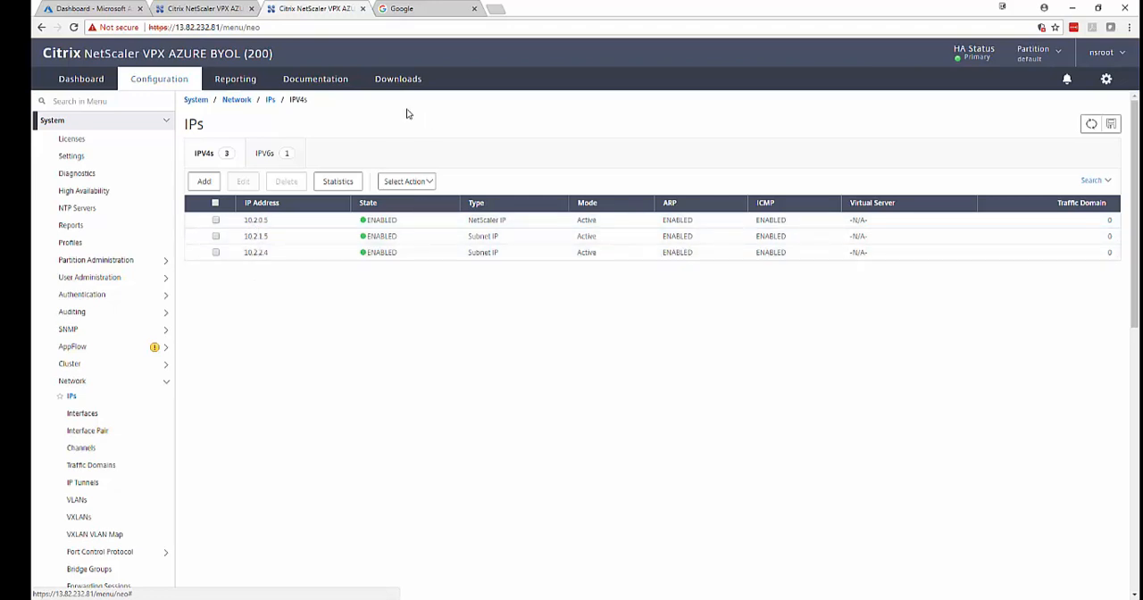
Switch to the Azure portal and check the private IPs of vpx1's network interfaces nic1-01, nic1-11 and nic1-12.
left_click(98, 8)
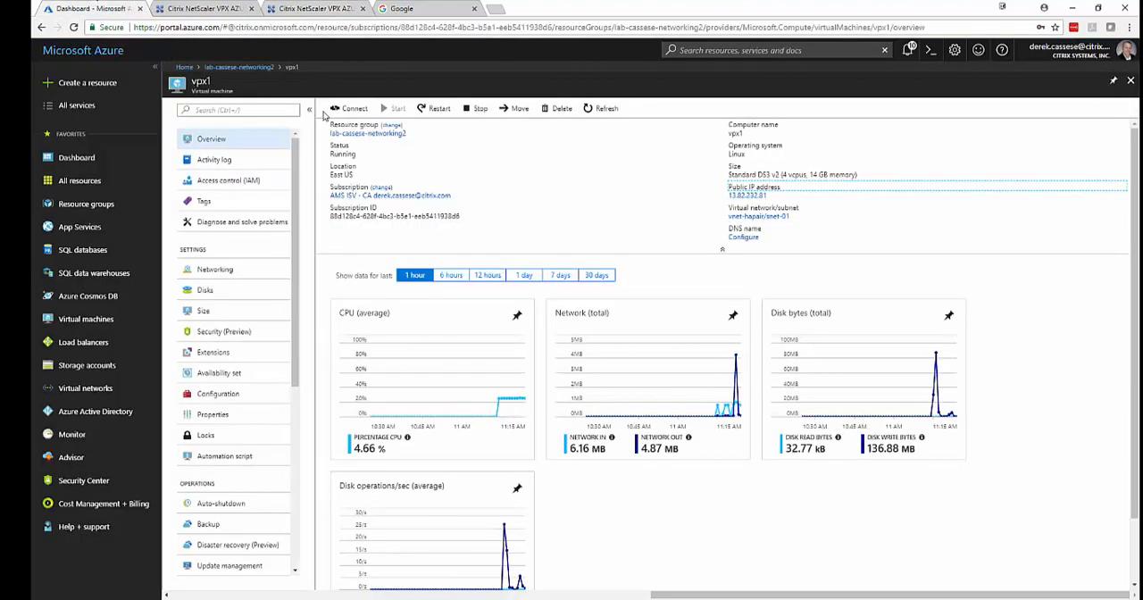
left_click(215, 269)
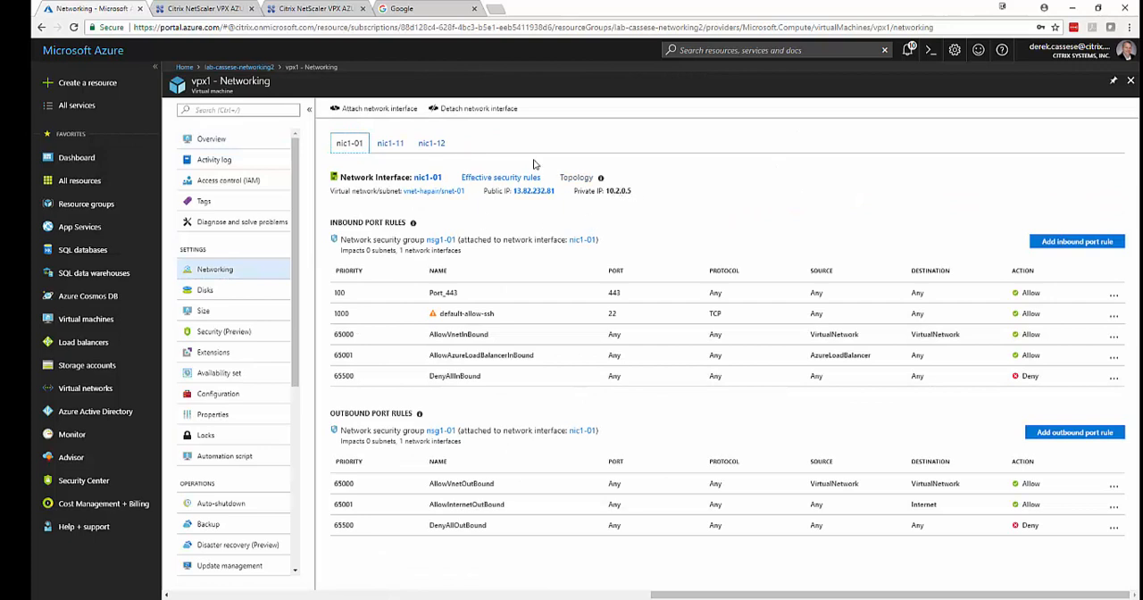
left_click(402, 147)
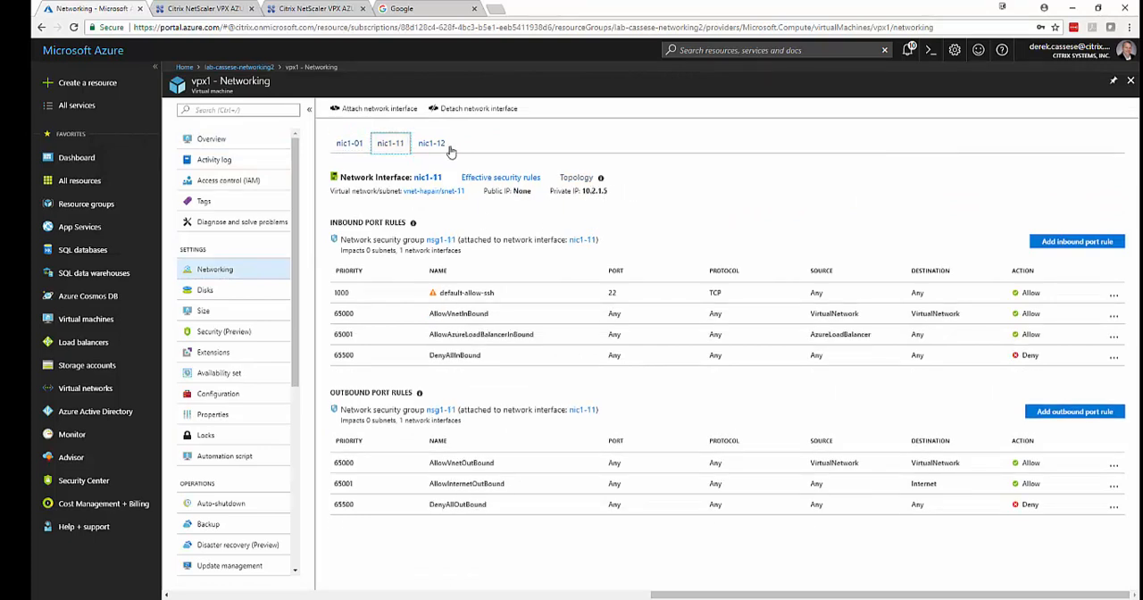
left_click(432, 145)
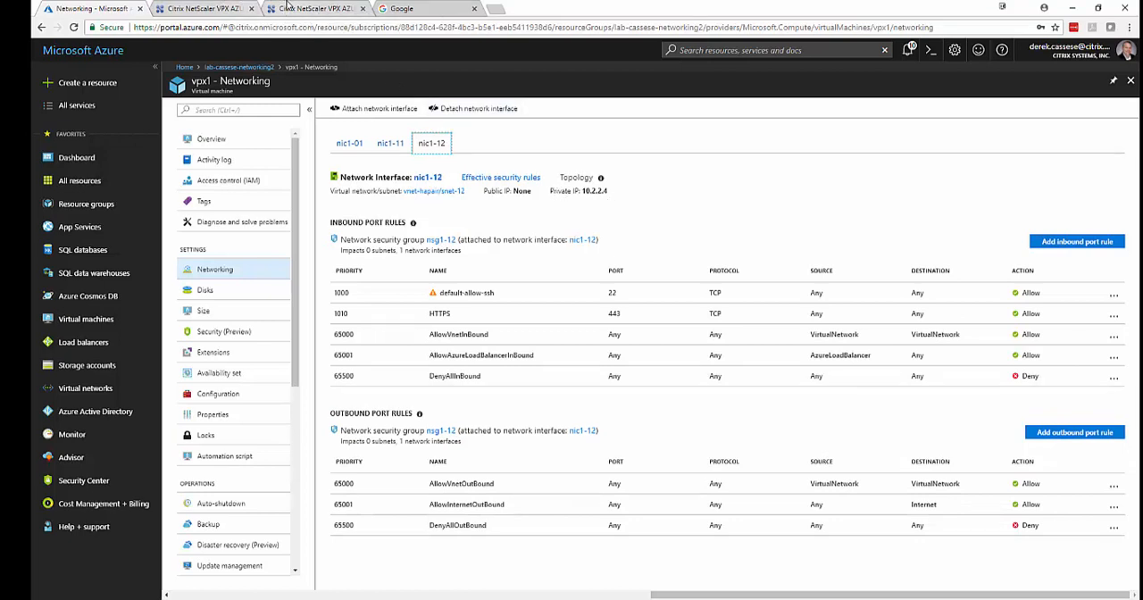
Return to the NetScaler at 13.82.232.81 and enable the NetScaler Gateway feature.
left_click(287, 7)
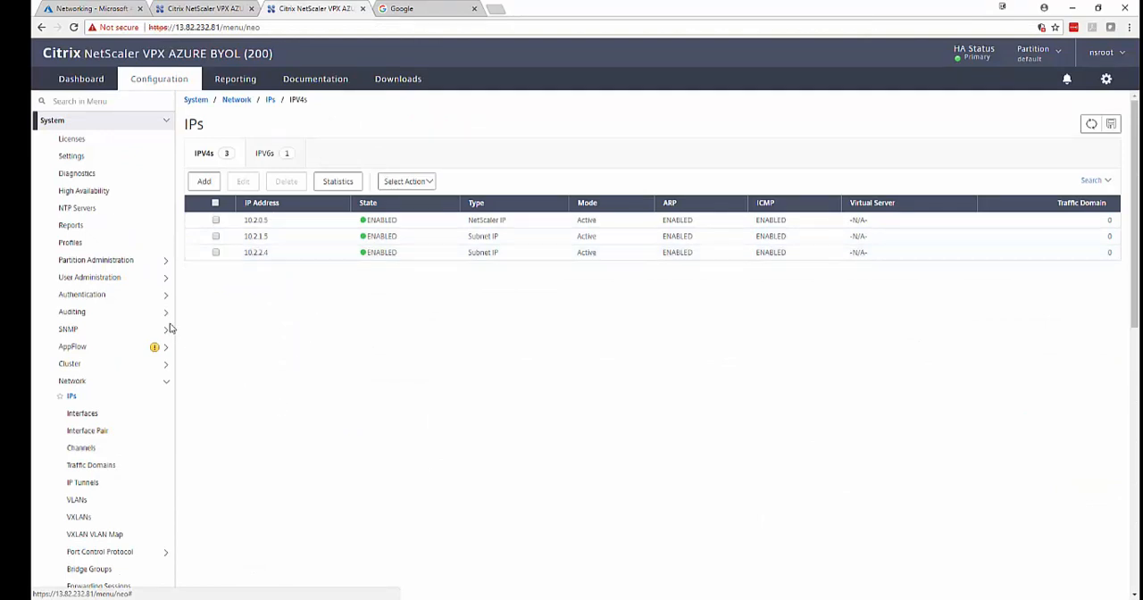
left_click(167, 121)
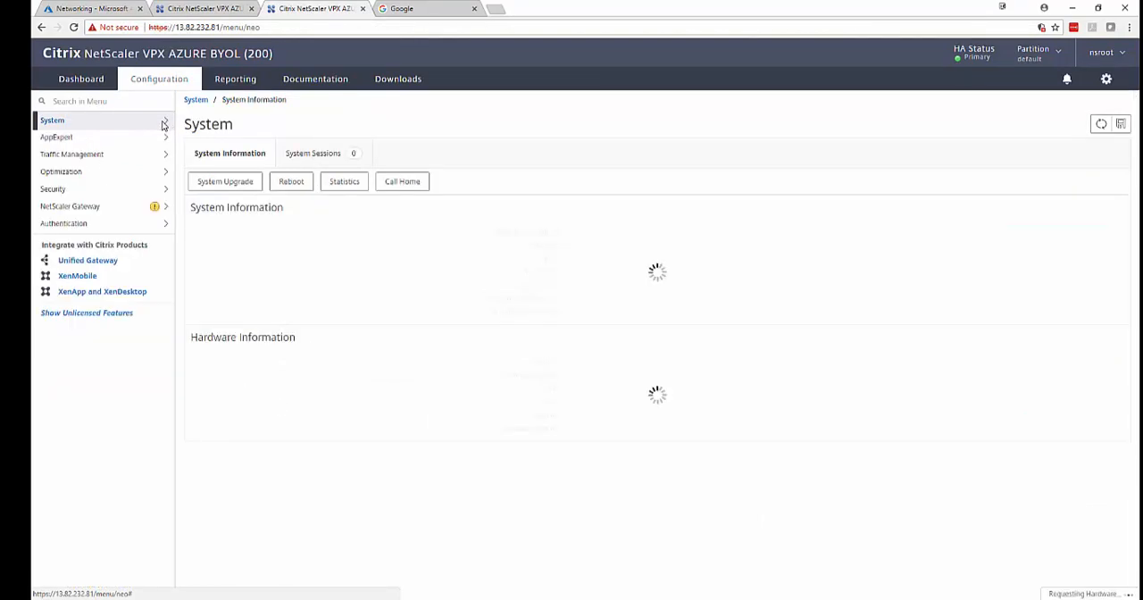
left_click(169, 213)
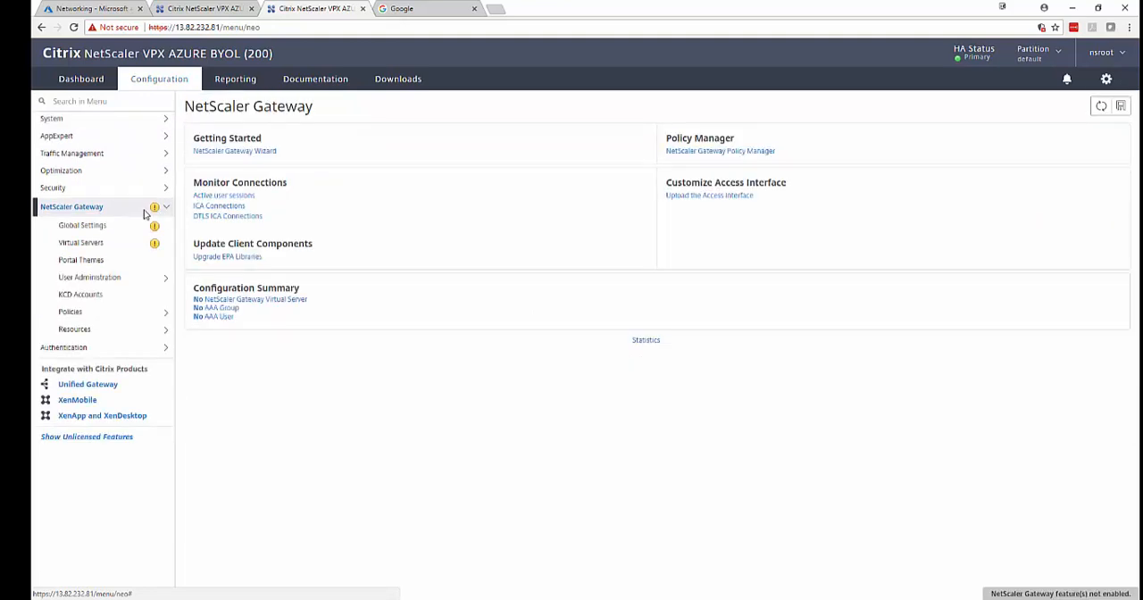
left_click(123, 225)
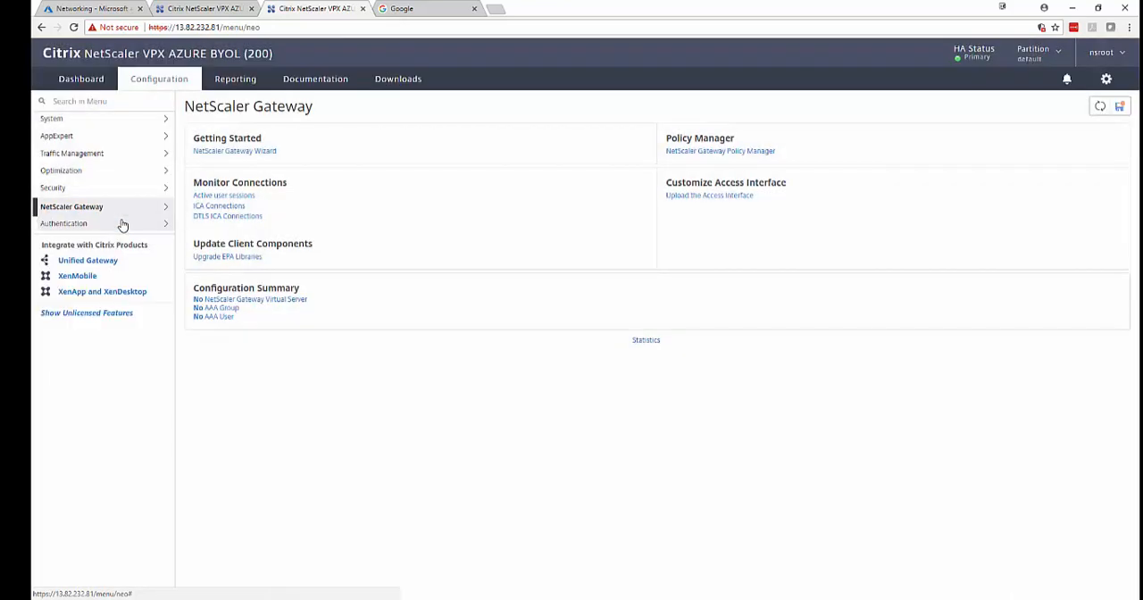
Enable the SSL feature under Traffic Management on the primary node.
left_click(166, 154)
left_click(90, 261)
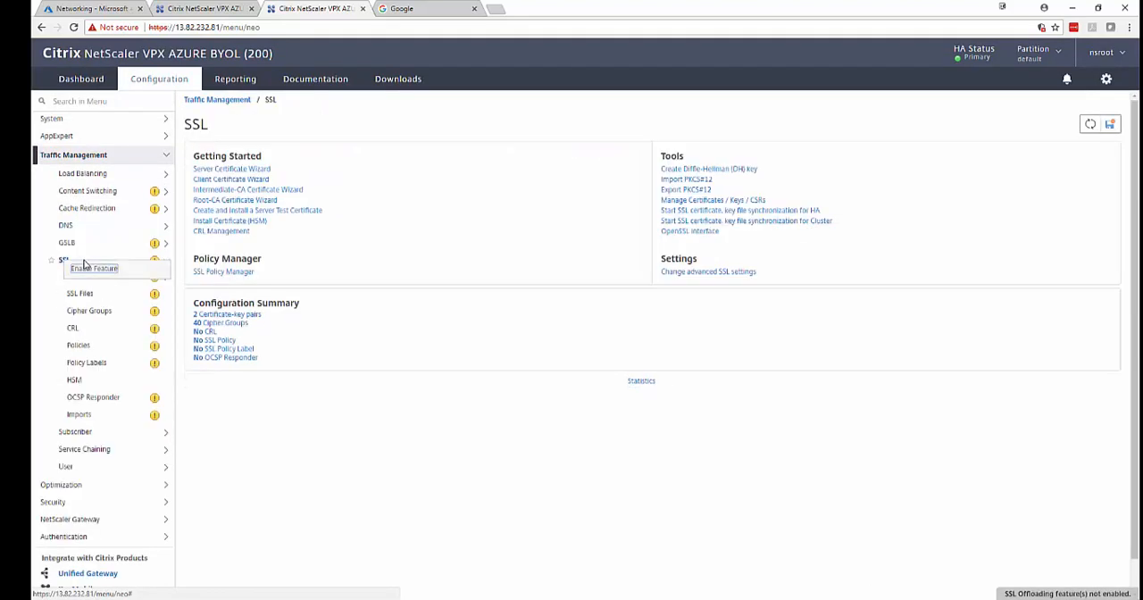
left_click(90, 261)
On the secondary NetScaler at 13.82.235.20, enable the NetScaler Gateway feature and check the SSL feature's status under Traffic Management.
left_click(185, 9)
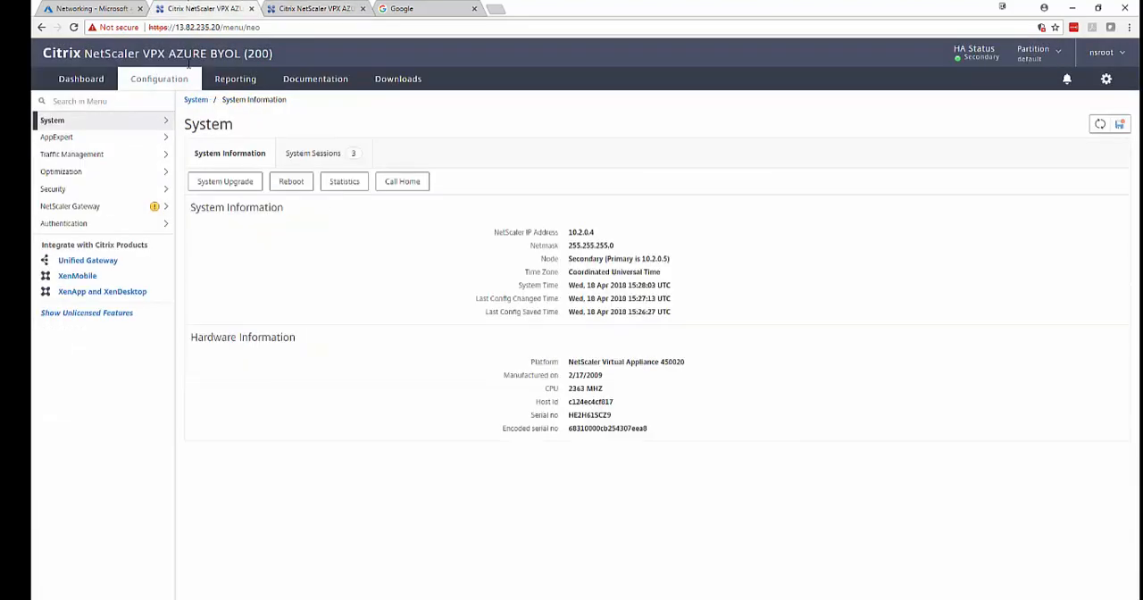
left_click(90, 207)
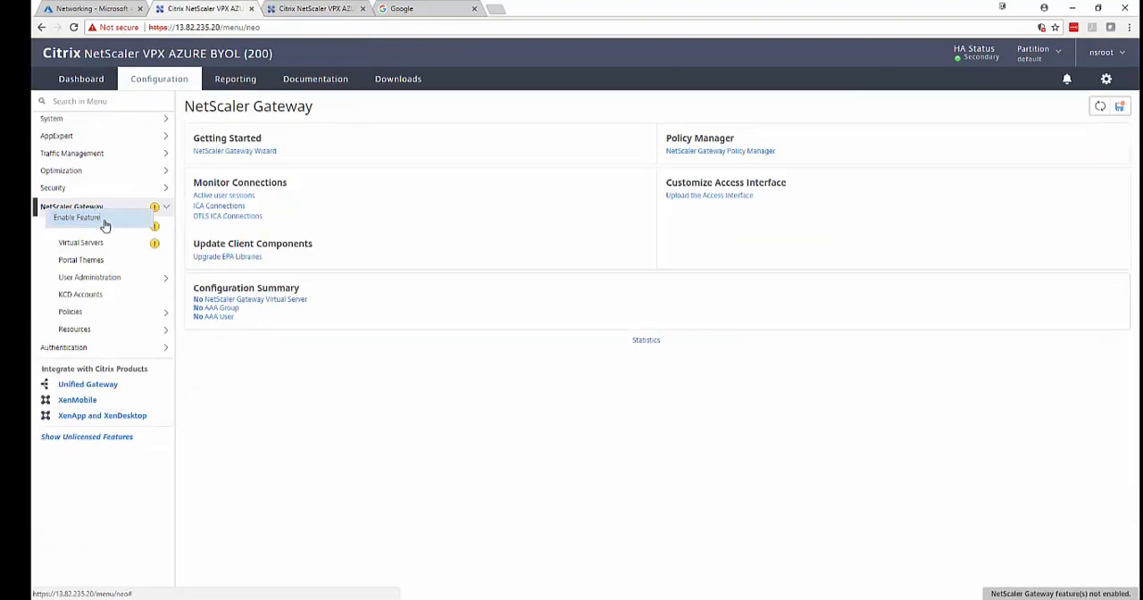
left_click(104, 225)
left_click(109, 156)
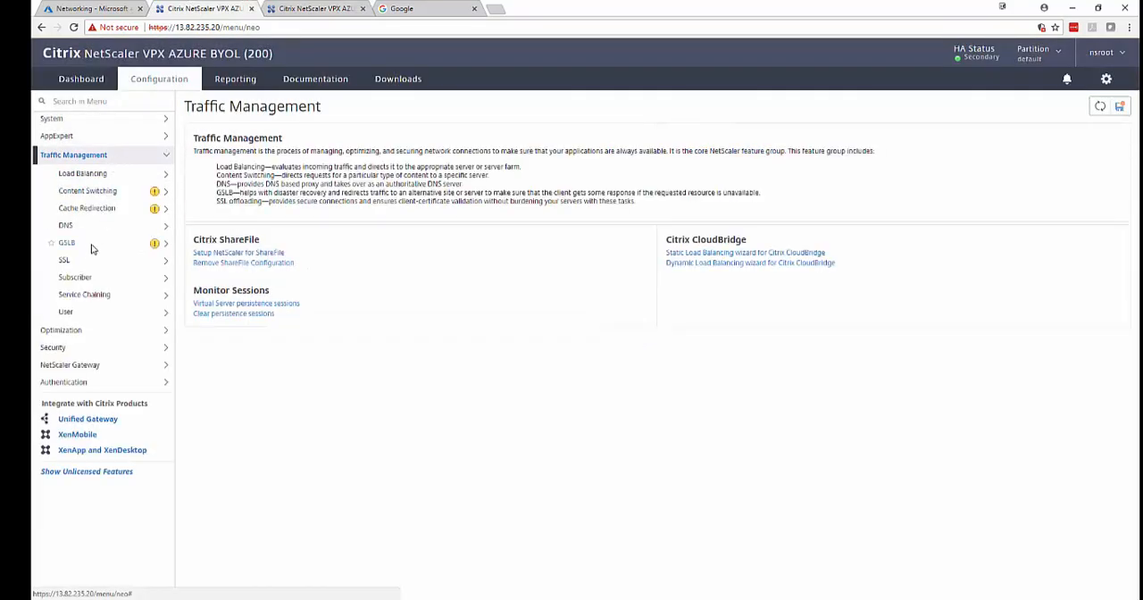
left_click(98, 155)
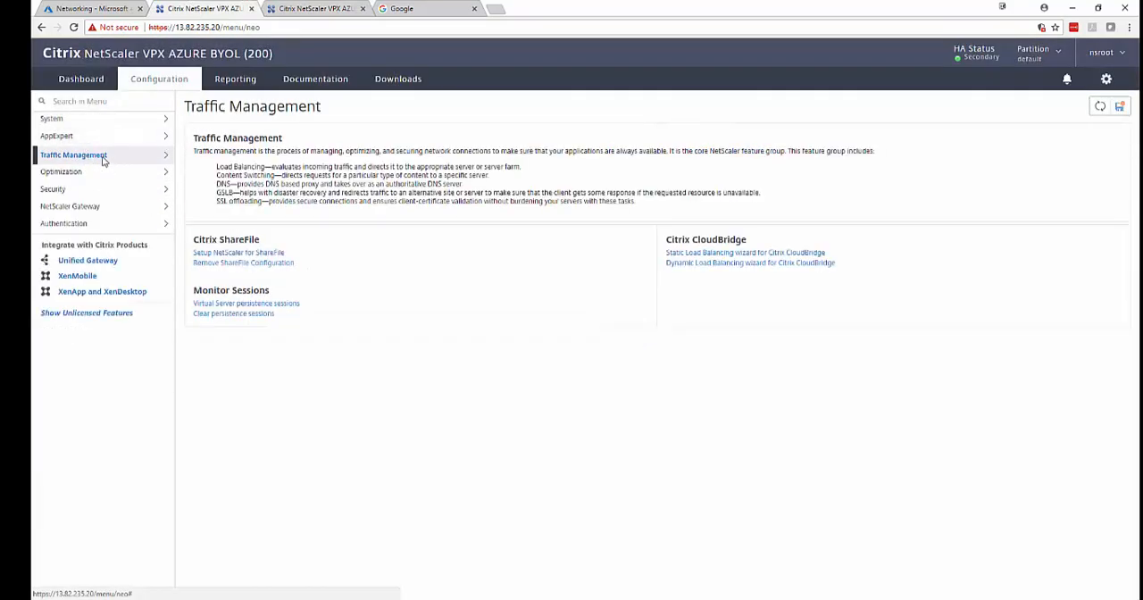
On the primary NetScaler at 13.82.232.81, start installing an SSL server certificate with the certificate-key pair name *.cassese.net.
left_click(302, 7)
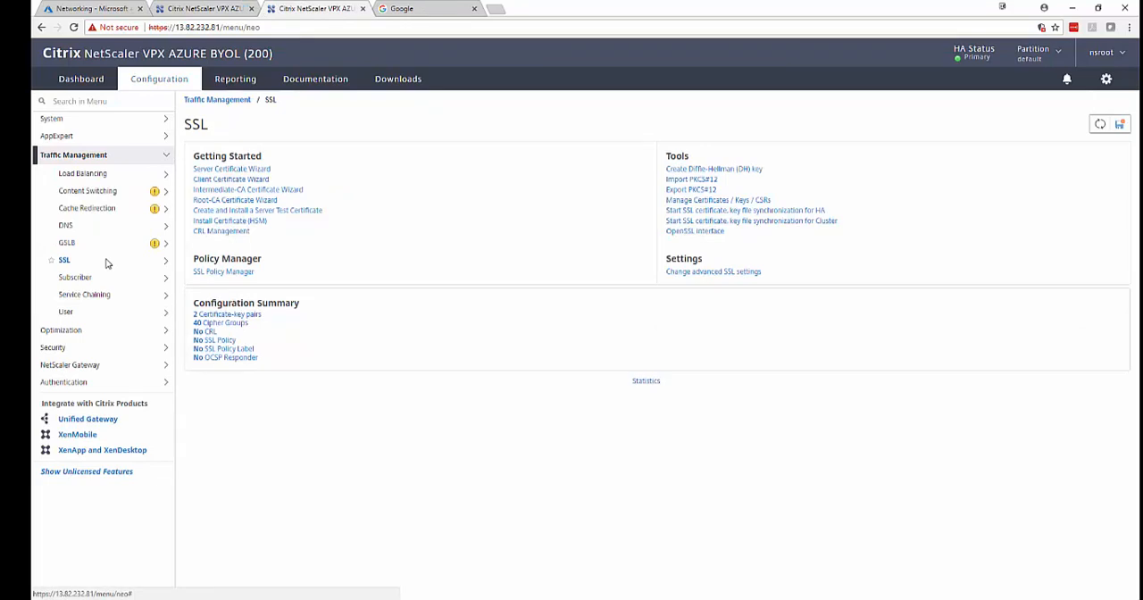
left_click(65, 260)
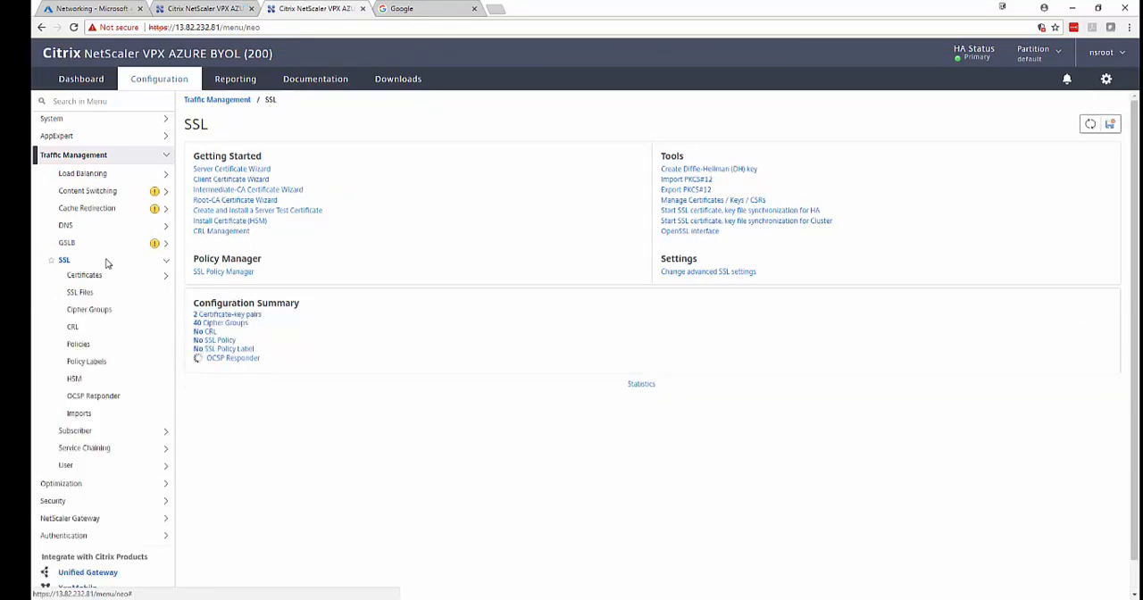
left_click(90, 275)
left_click(101, 291)
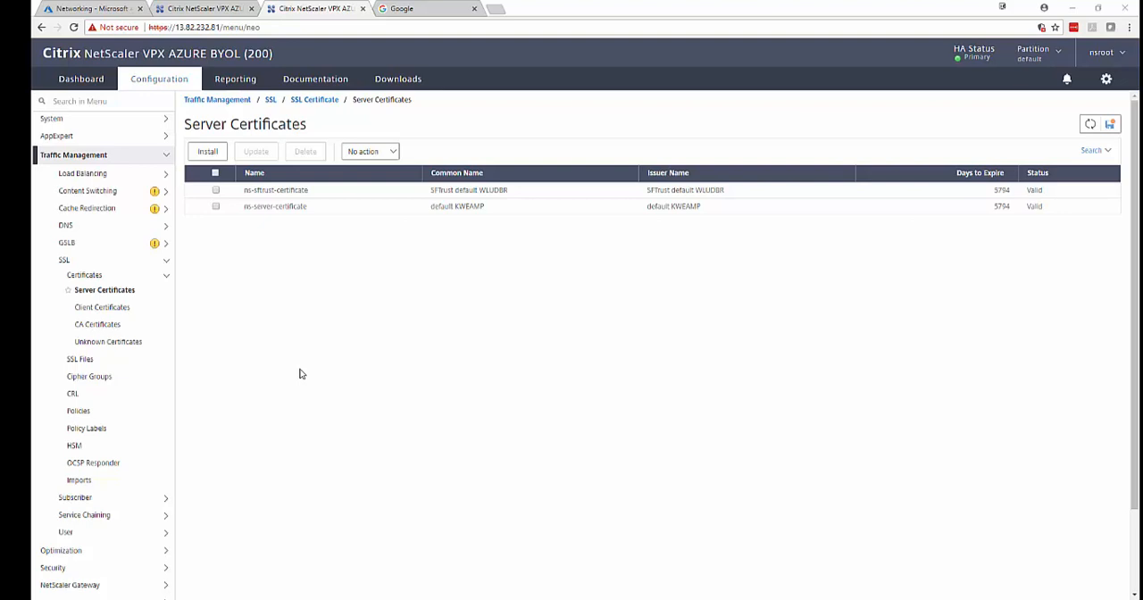
left_click(207, 154)
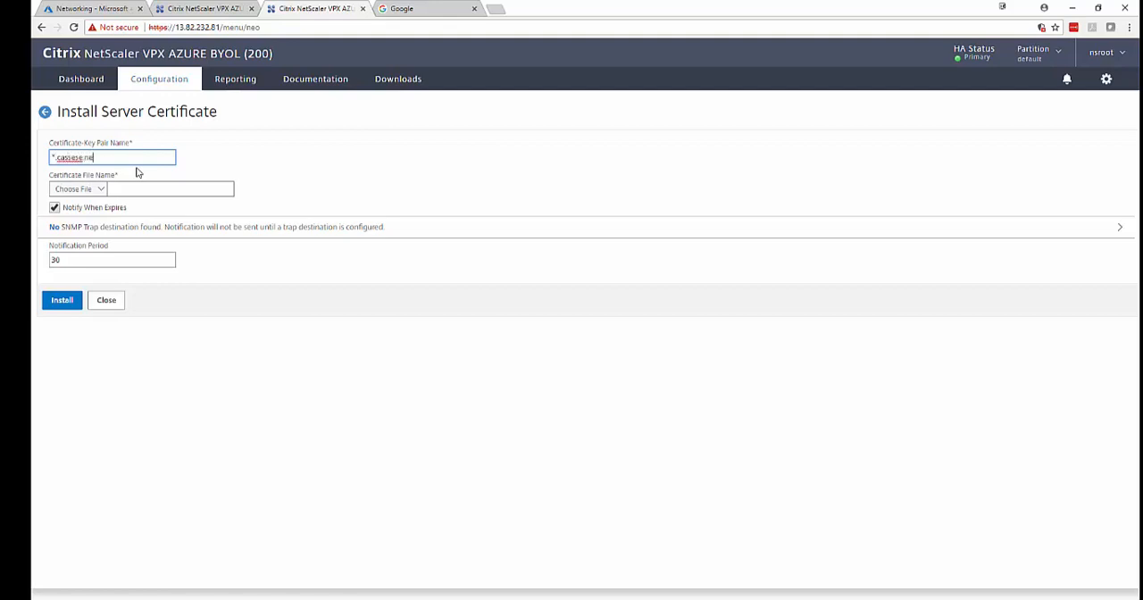
Upload wildcard.cassese.net-2018.pfx from the local wildcard folder to /nsconfig/ssl/ and choose it as the certificate file.
left_click(79, 189)
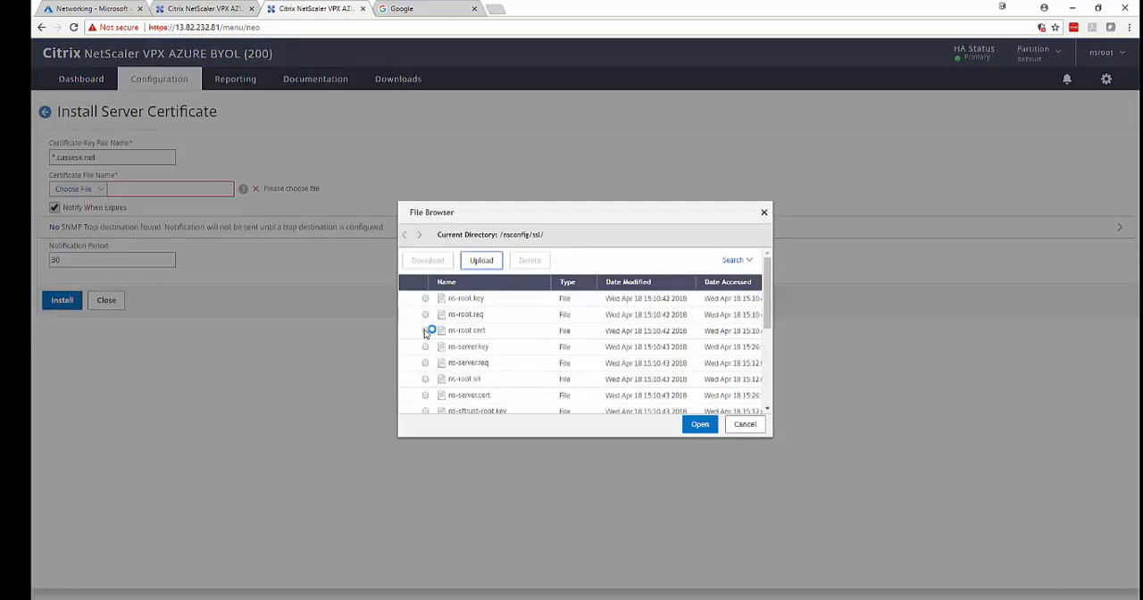
left_click(481, 261)
left_click(190, 106)
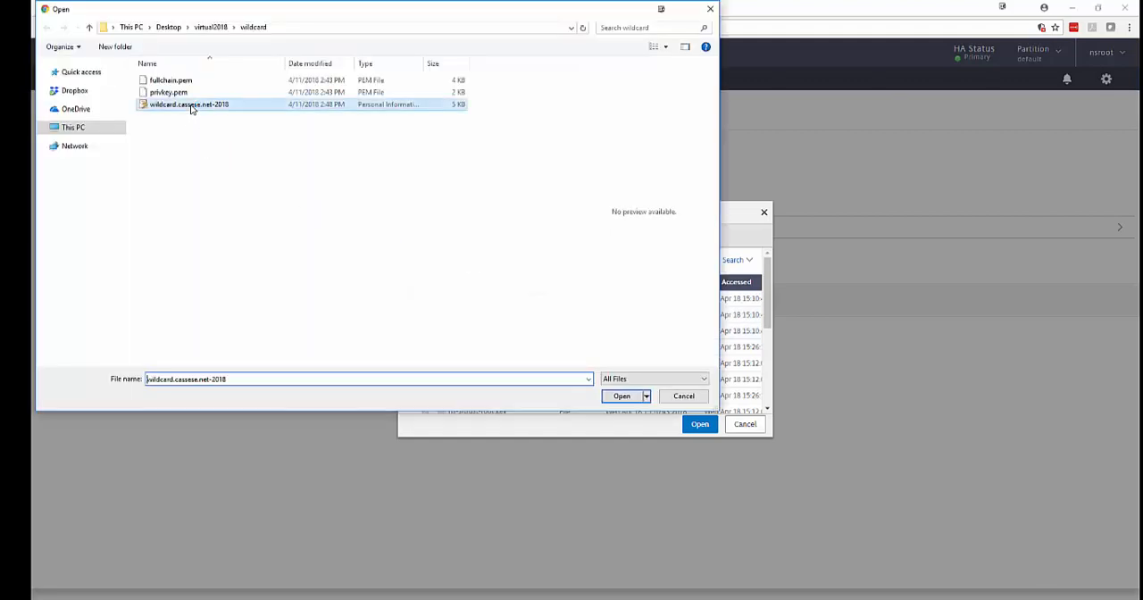
left_click(622, 396)
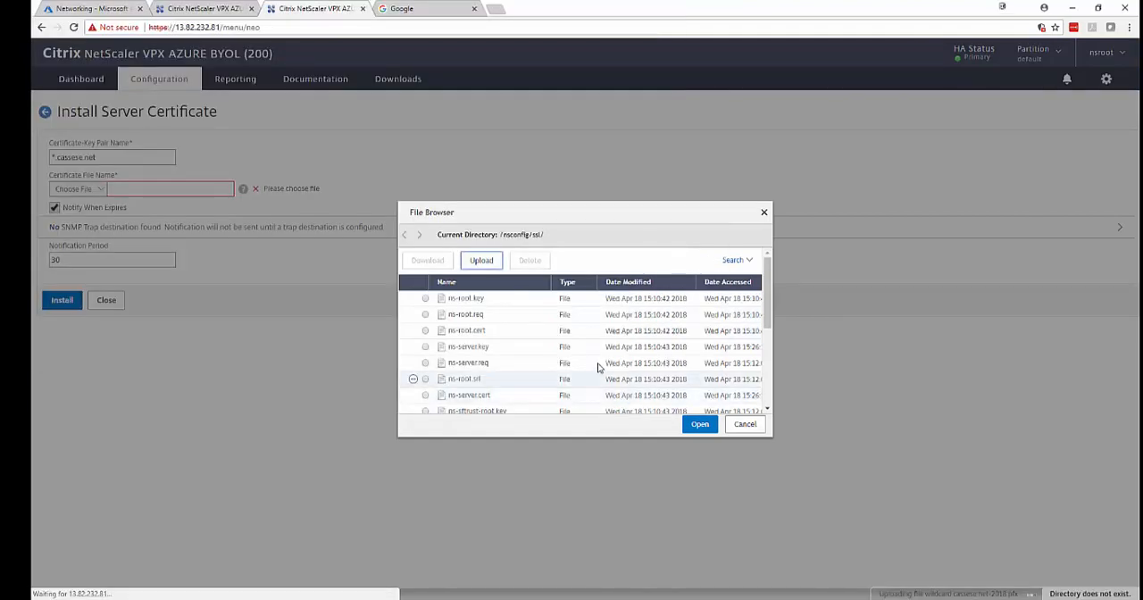
scroll(597, 339, "down", 5)
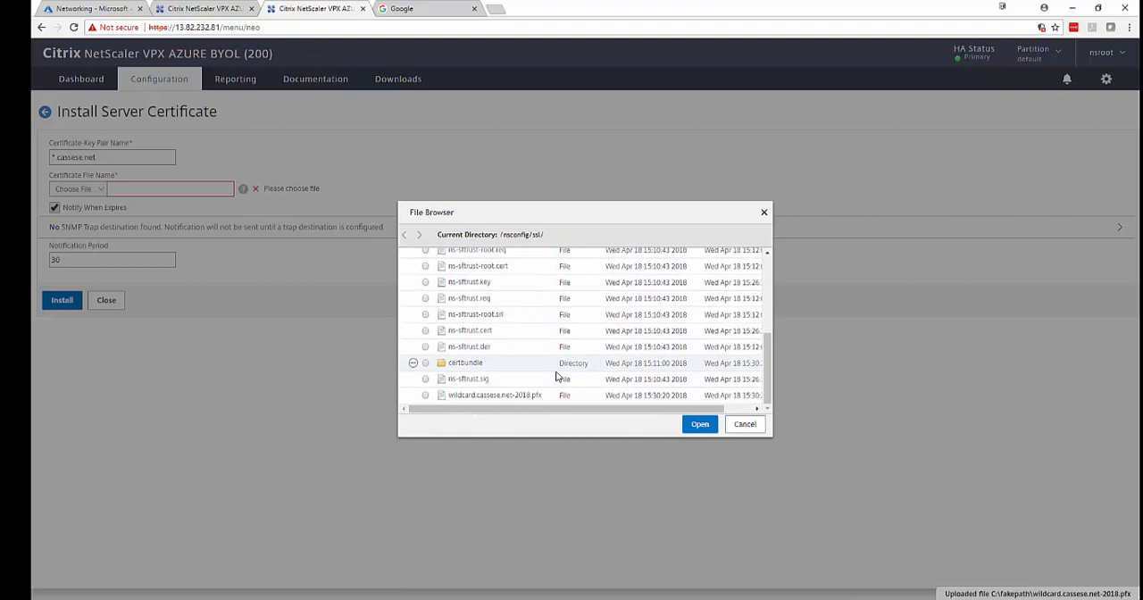
left_click(460, 397)
left_click(700, 424)
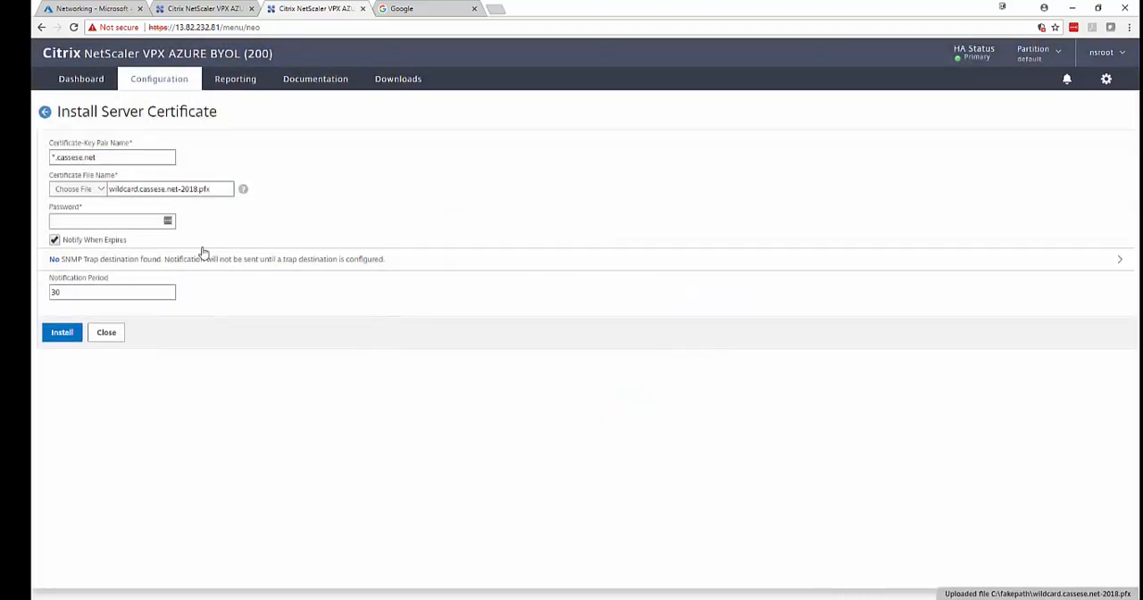
Enter the certificate file's password, install the server certificate, and decline saving the login to LastPass.
left_click(132, 227)
type("****")
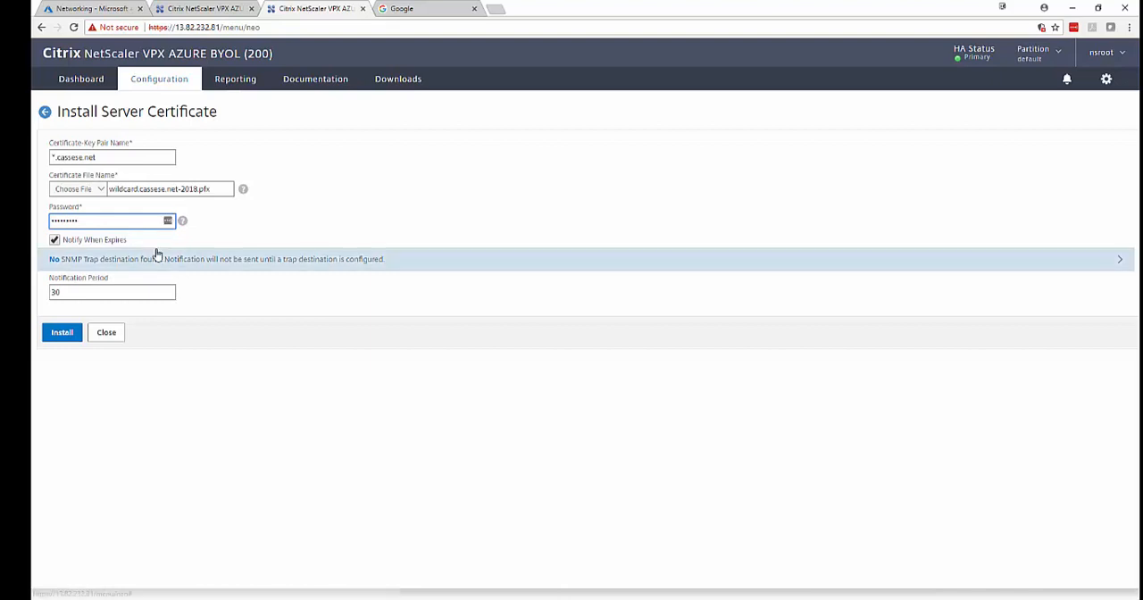
left_click(63, 336)
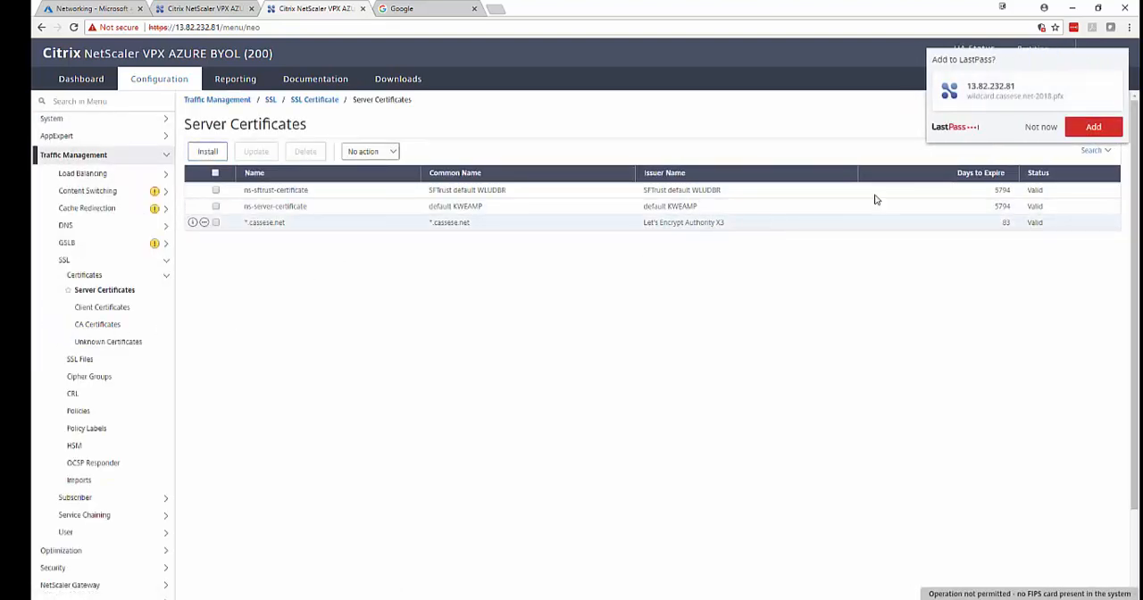
left_click(1041, 127)
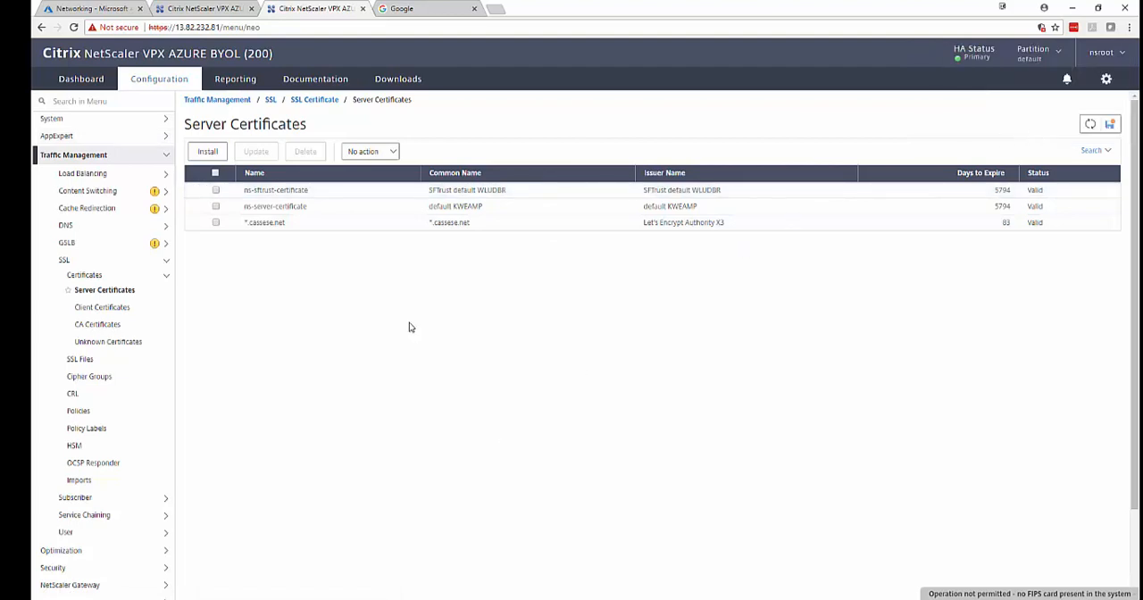
On the secondary NetScaler at 13.82.235.20, check the SSL server certificates list for the synchronized *.cassese.net certificate.
left_click(194, 7)
left_click(102, 156)
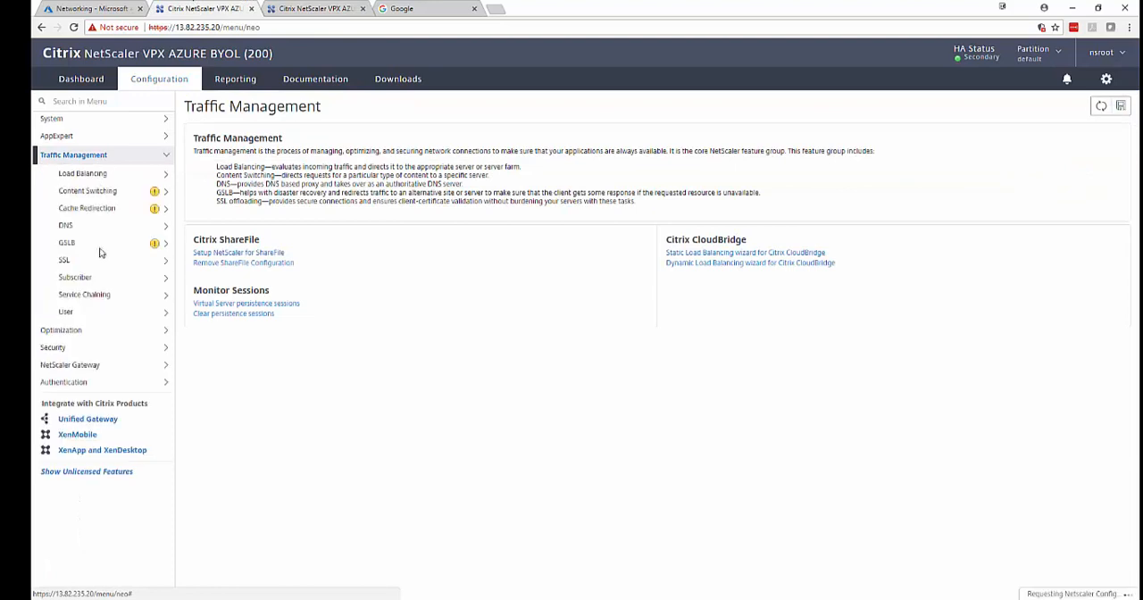
left_click(92, 259)
left_click(85, 275)
left_click(92, 290)
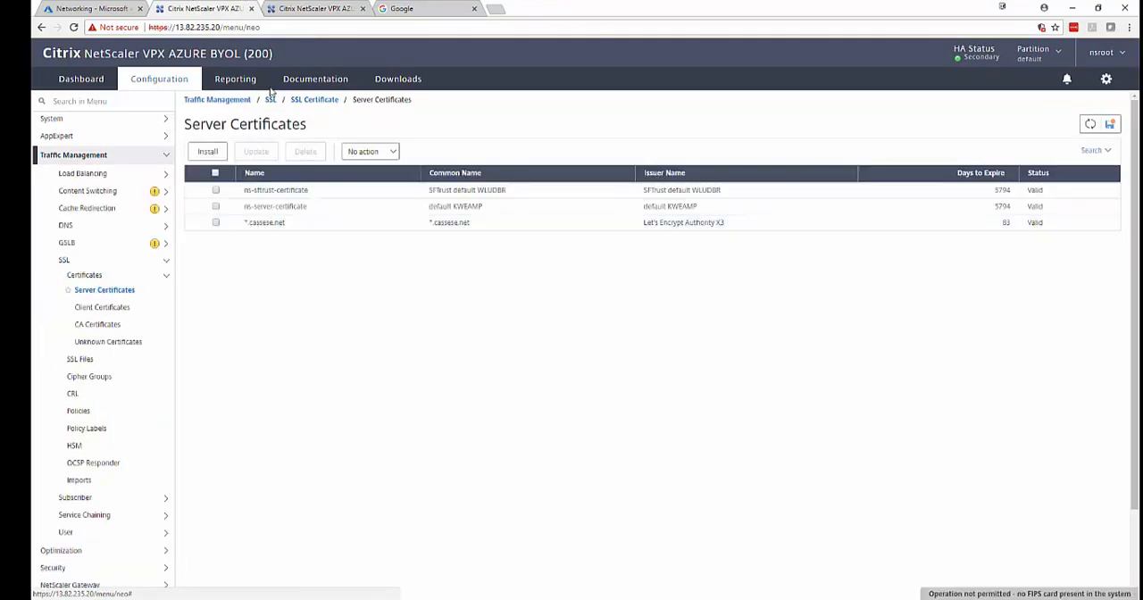
Return to the primary NetScaler at 13.82.232.81 and open the DNS address records under Traffic Management.
left_click(289, 7)
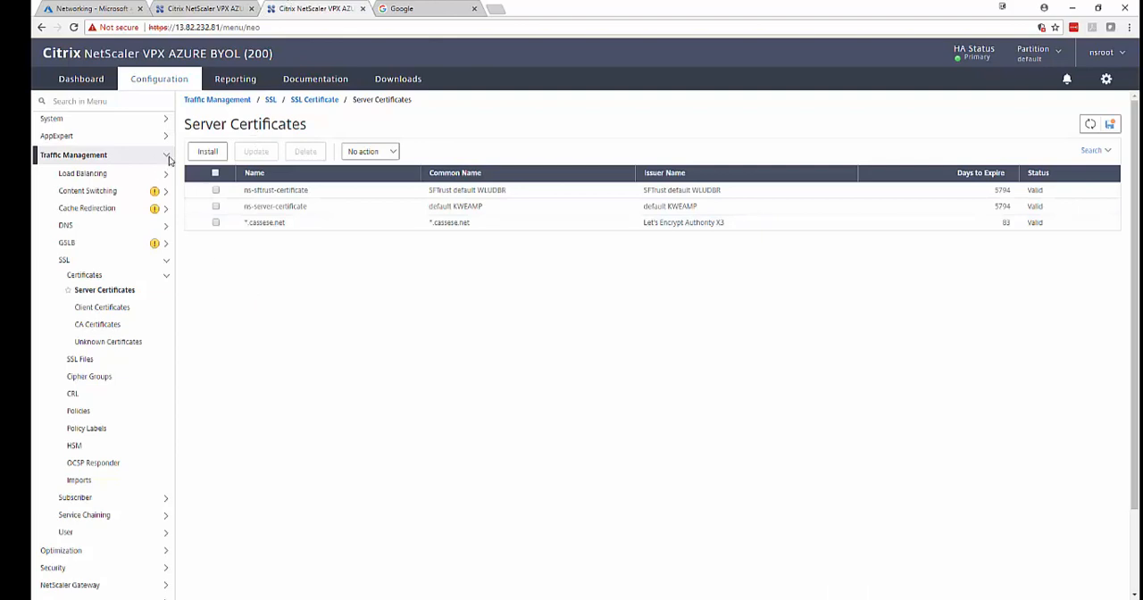
left_click(166, 156)
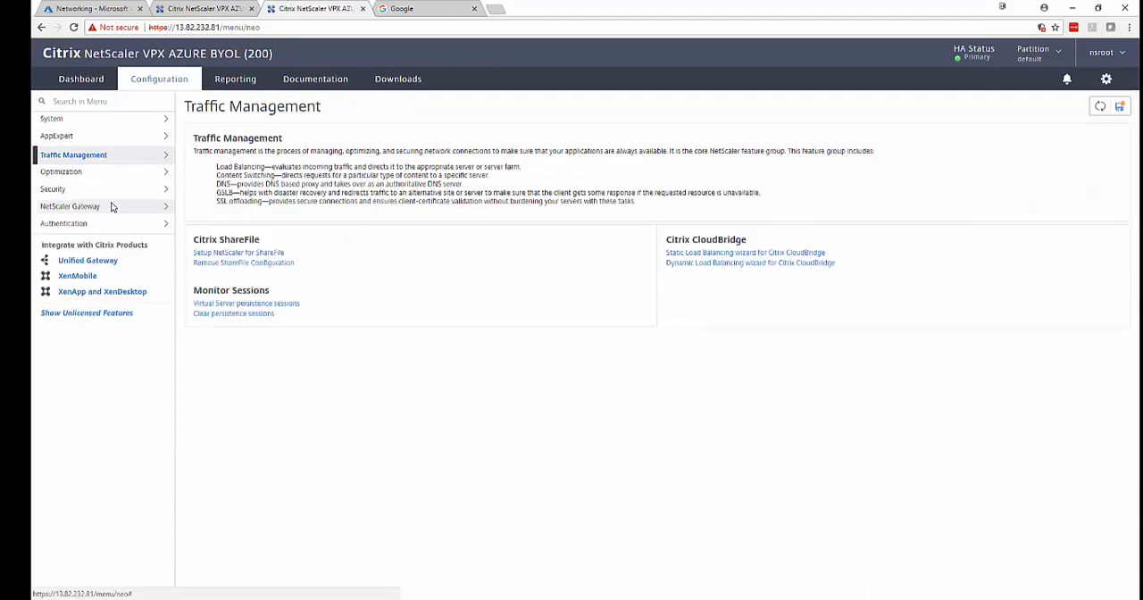
left_click(131, 122)
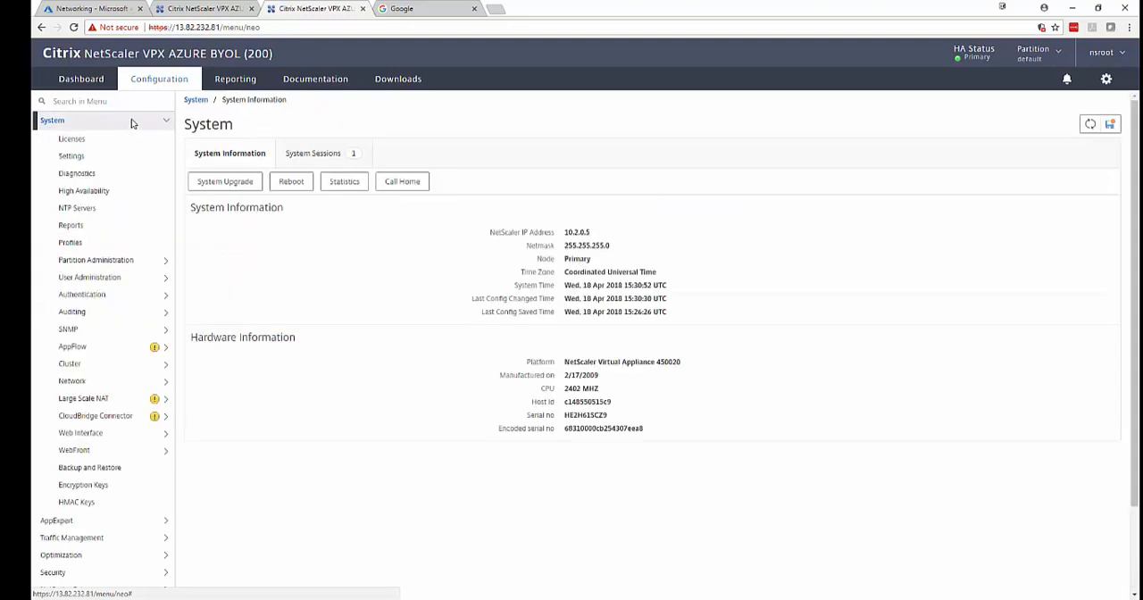
left_click(131, 123)
left_click(130, 155)
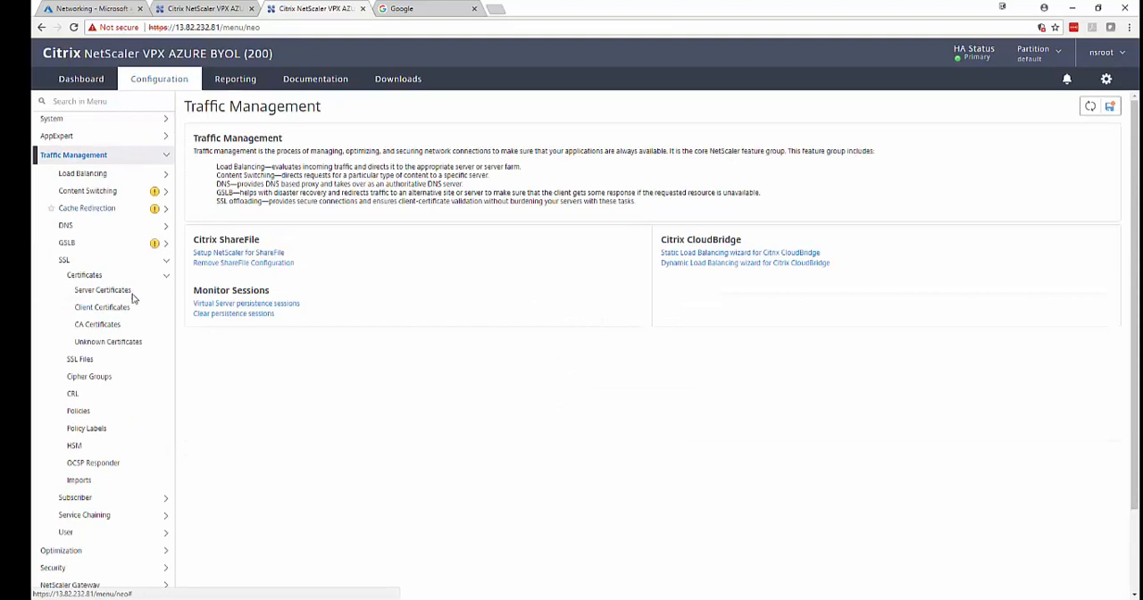
left_click(106, 226)
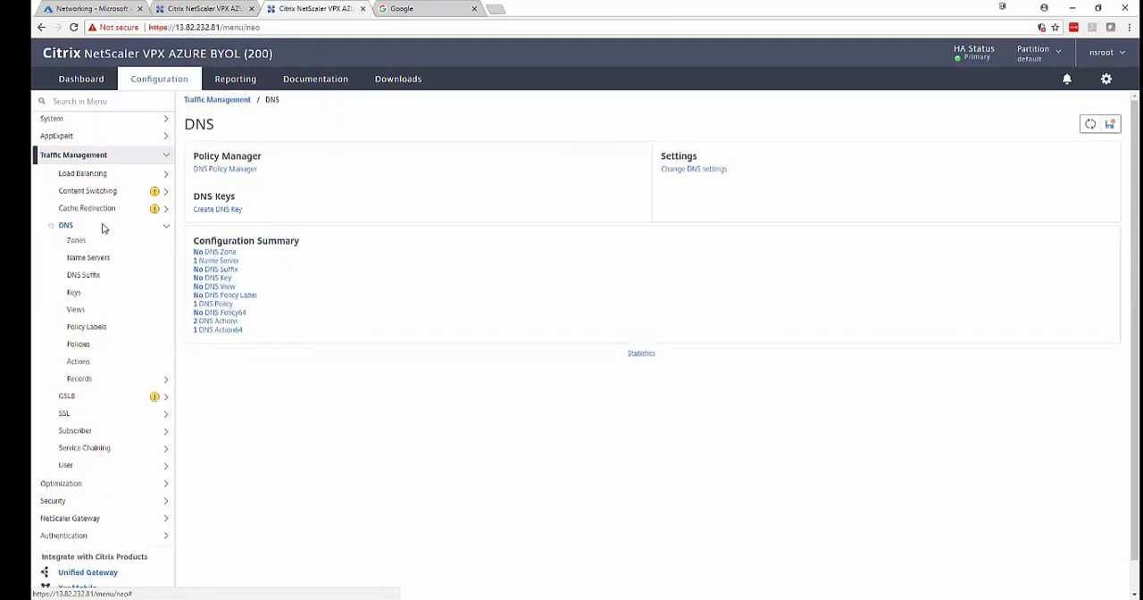
left_click(105, 381)
left_click(101, 393)
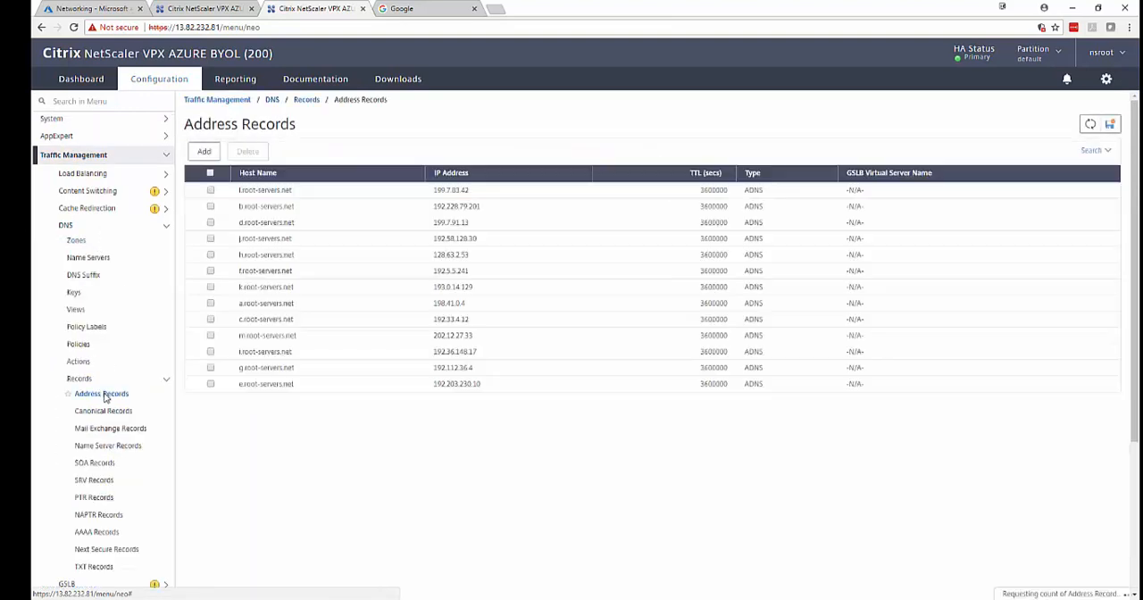
Create a DNS address record for host store.lab.cassese.net with IP address 10.0.0.6.
left_click(205, 154)
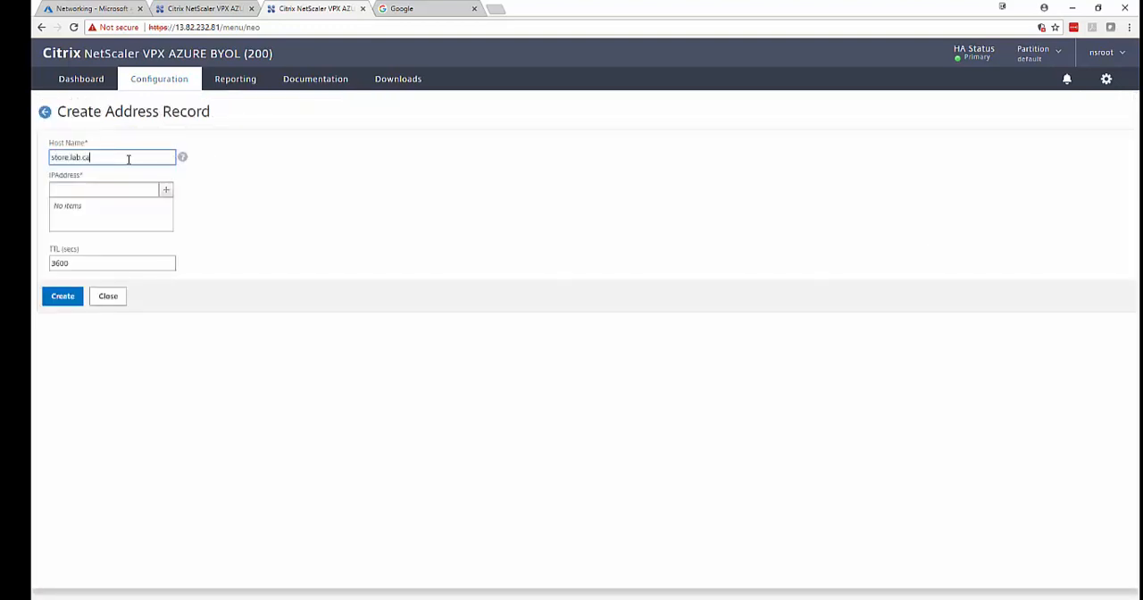
type("store.lab.cassese.net")
left_click(97, 188)
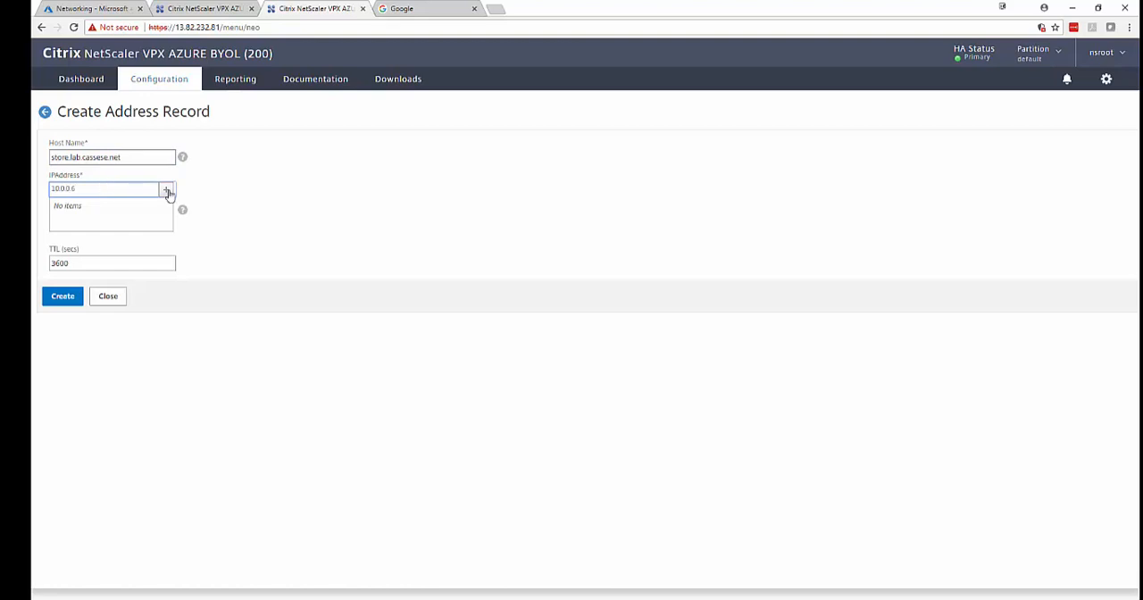
left_click(166, 189)
left_click(67, 300)
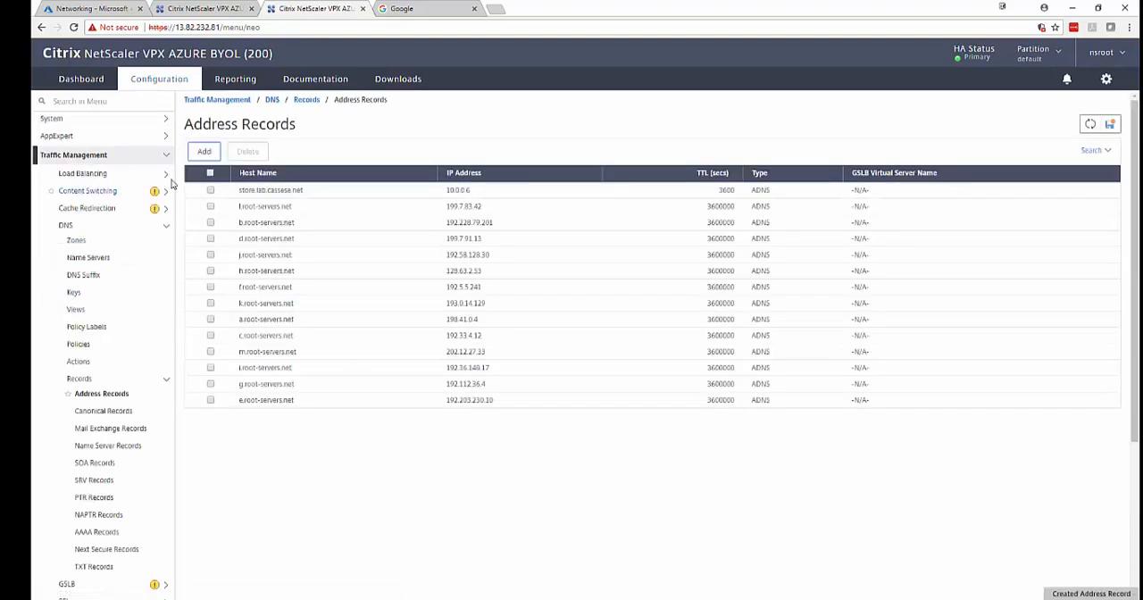
Create a DNS address record for host lab-xd01.lab.cassese.net with IP address 10.0.0.5.
left_click(202, 154)
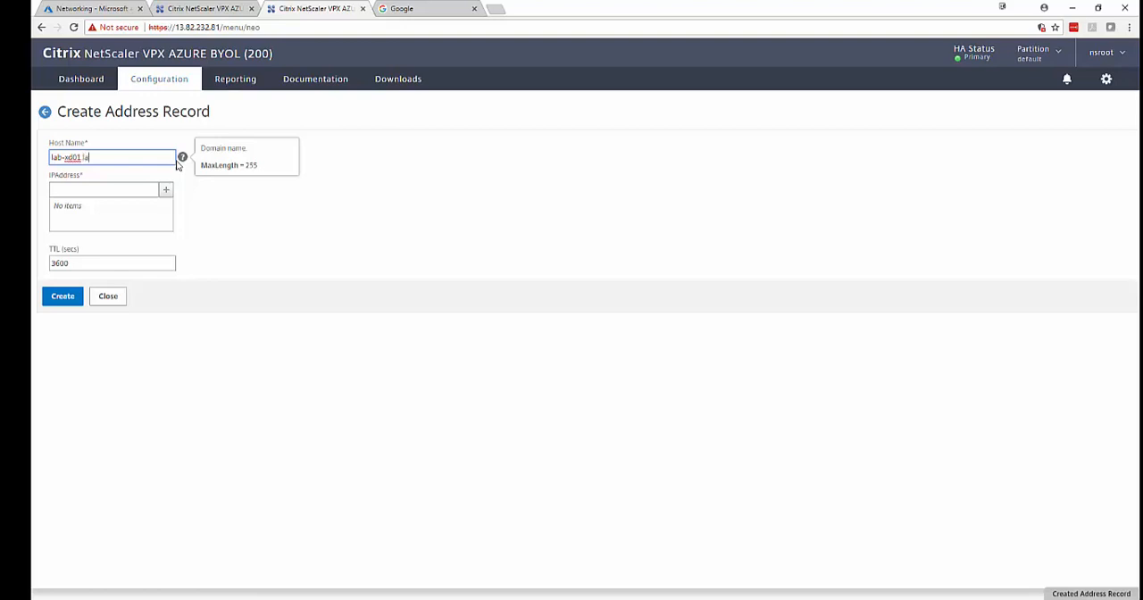
type("lab-xd01.lab.cassese.net")
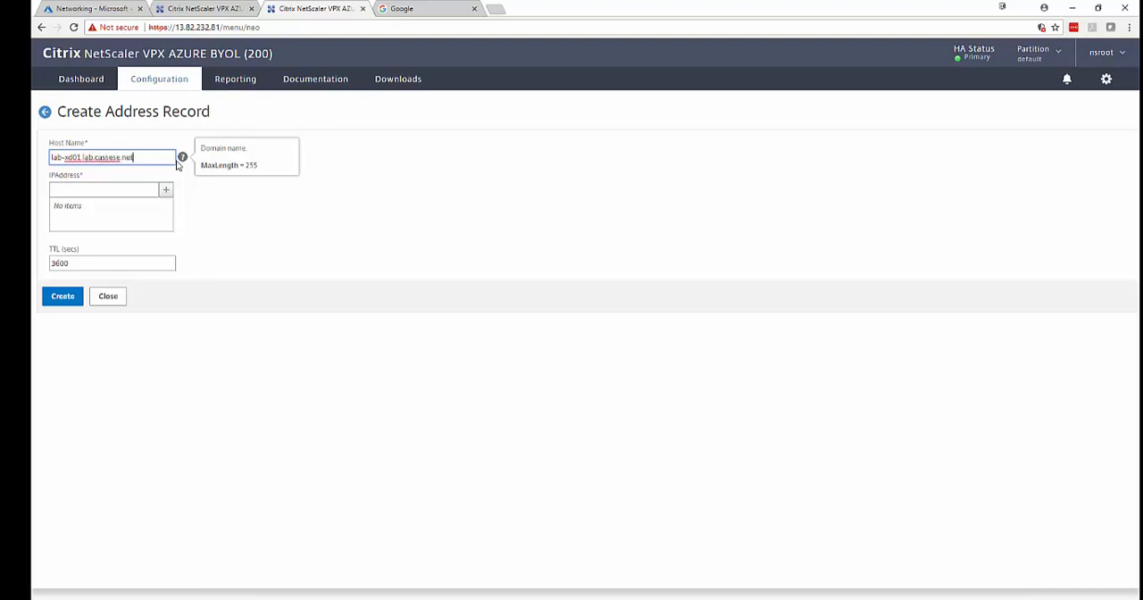
left_click(122, 190)
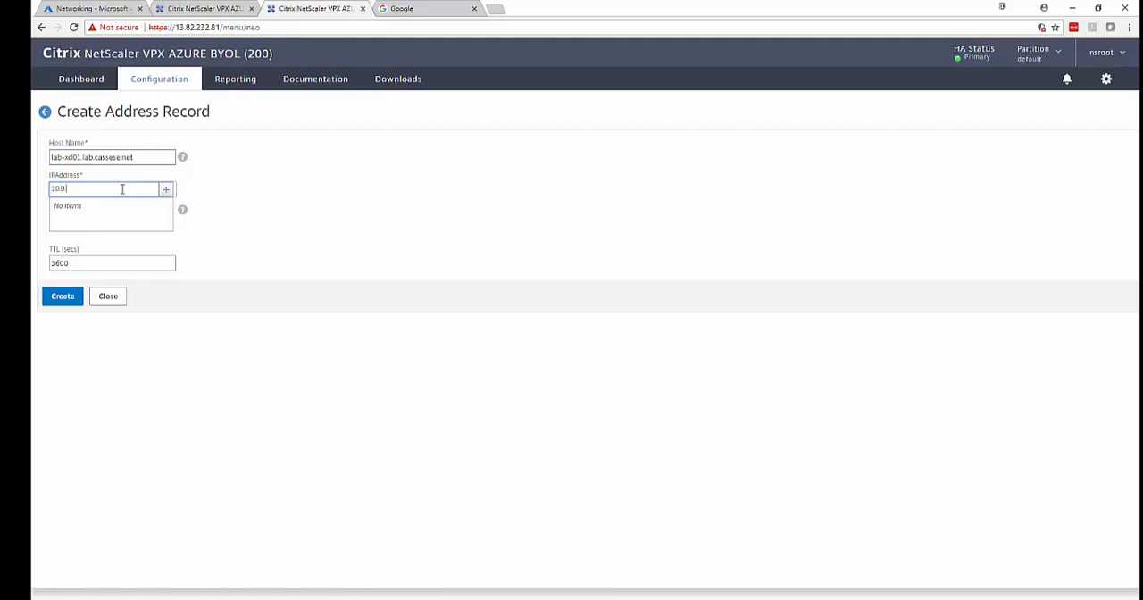
type("10.0.0.5")
left_click(166, 190)
left_click(65, 297)
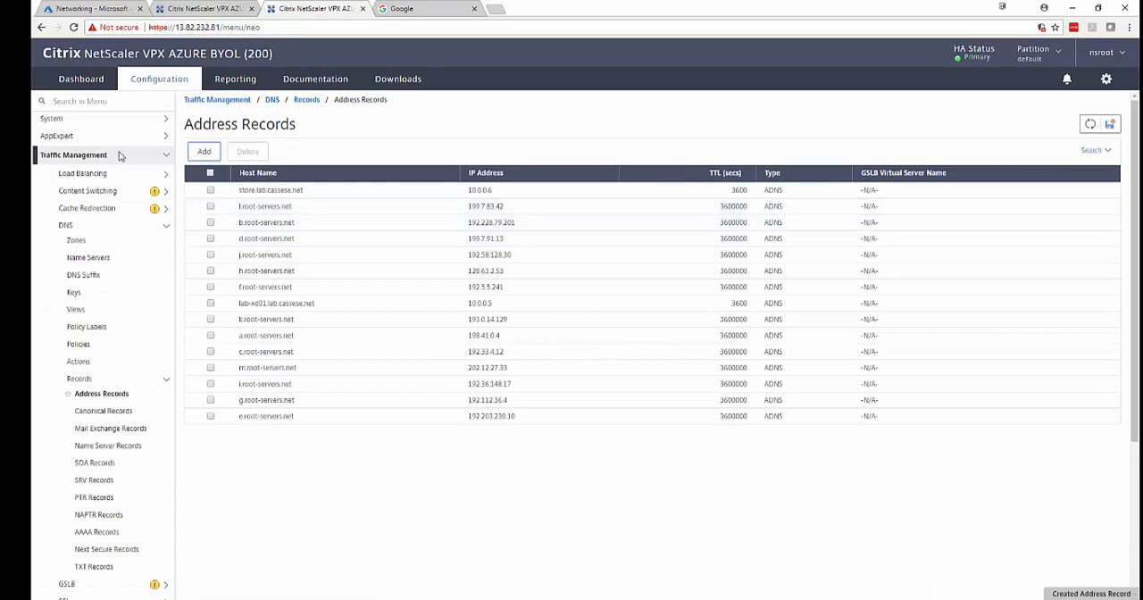
Check the configured DNS name servers and the load balancing services on the primary node.
left_click(94, 257)
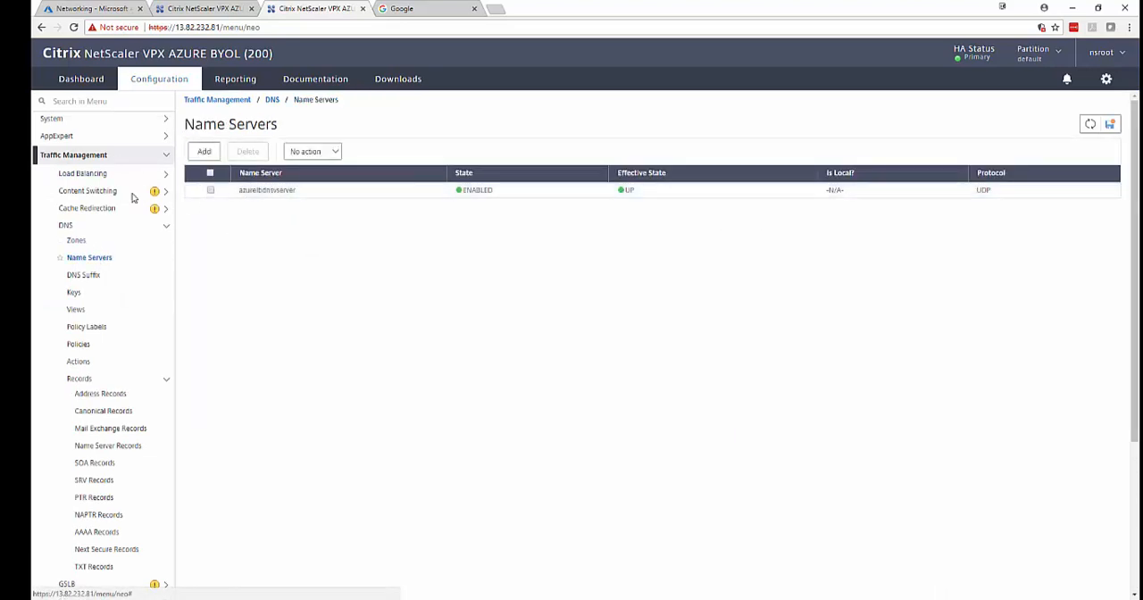
left_click(106, 176)
left_click(89, 207)
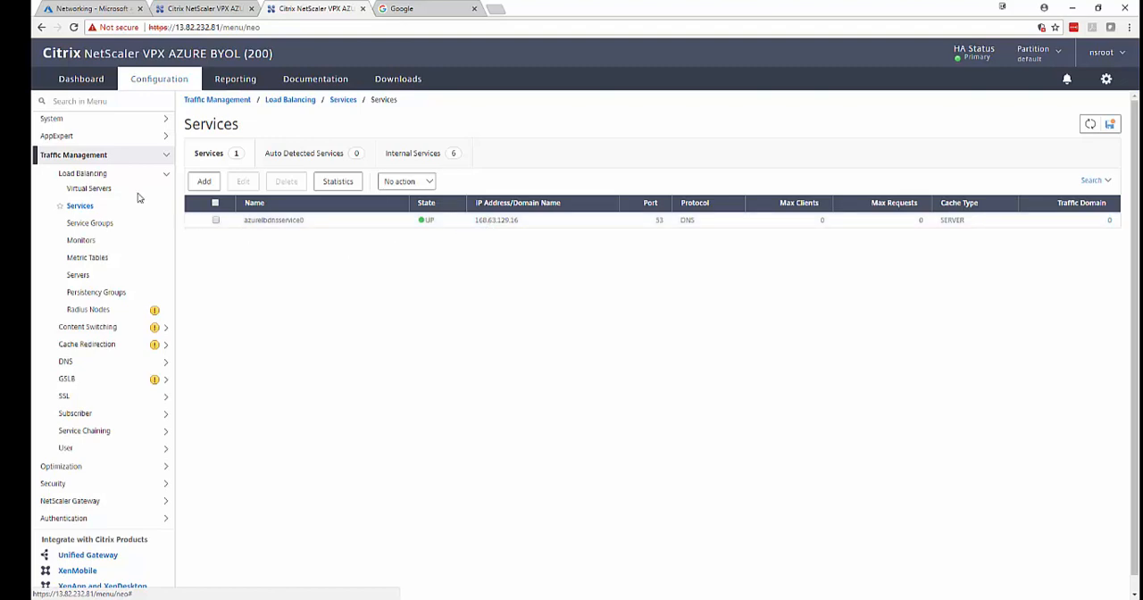
left_click(167, 157)
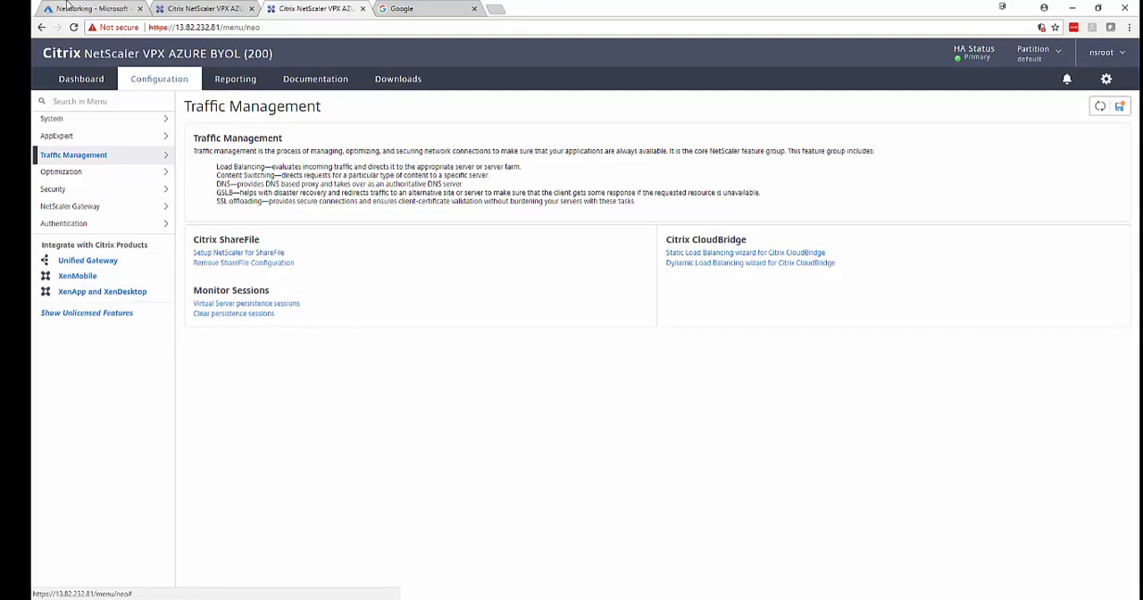
Switch to the Azure portal and check the IP configurations of vpx1's network interface nic1-12.
left_click(67, 8)
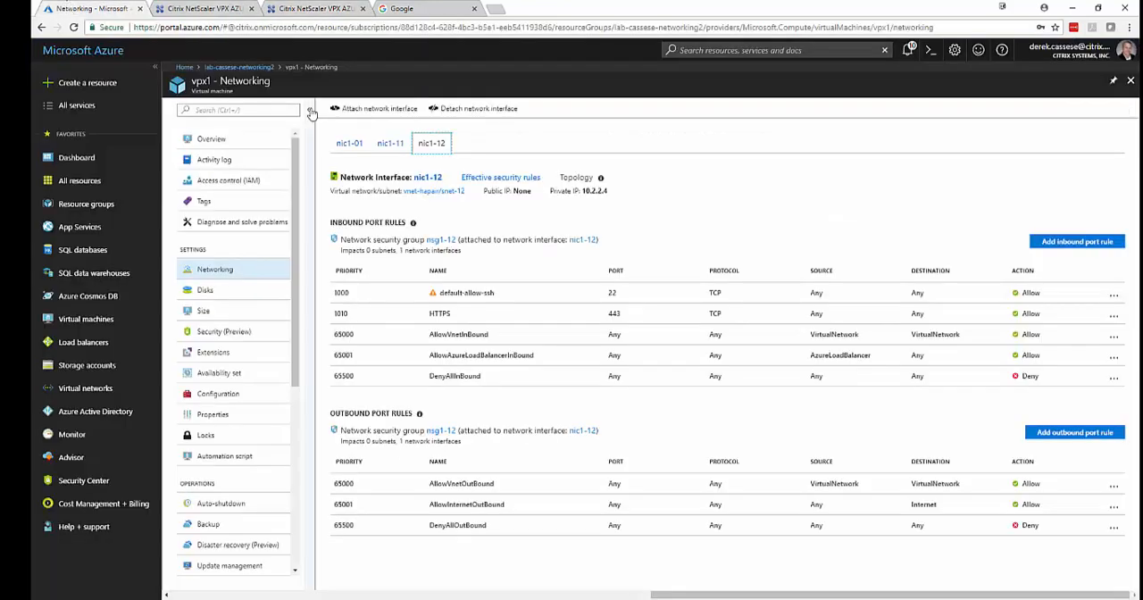
left_click(424, 177)
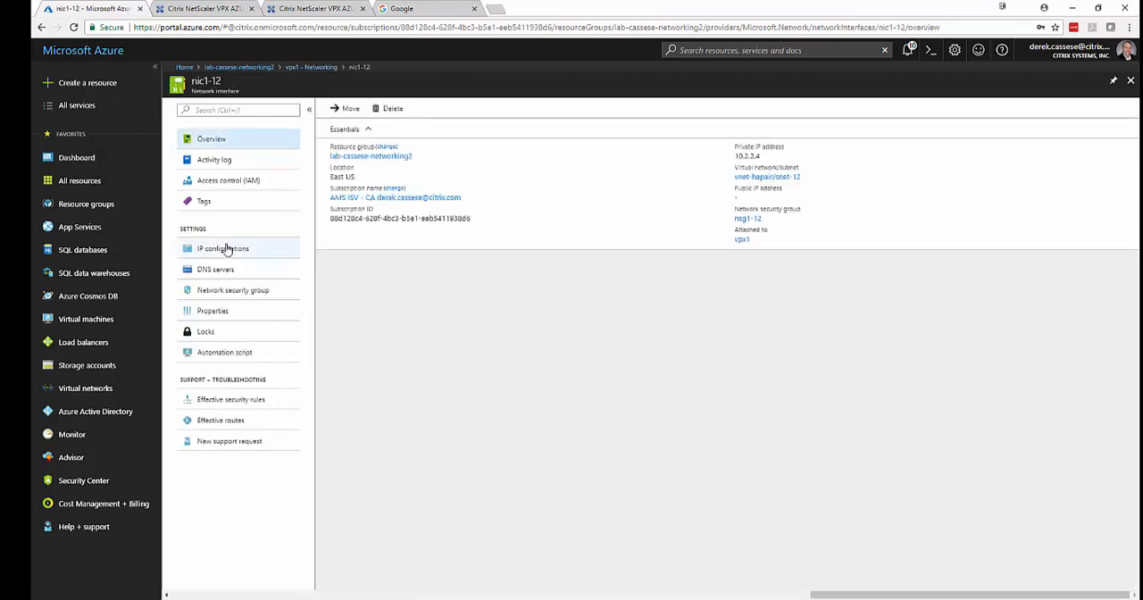
left_click(230, 250)
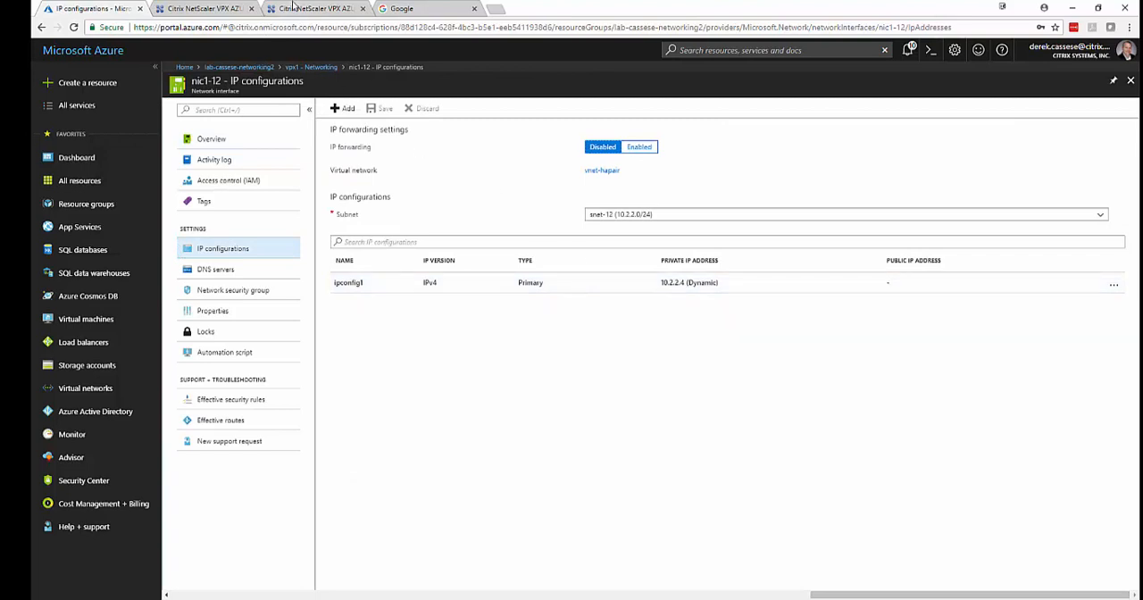
Return to the primary NetScaler at 13.82.232.81 and check its IPv4 addresses in the System network settings.
left_click(295, 8)
left_click(82, 118)
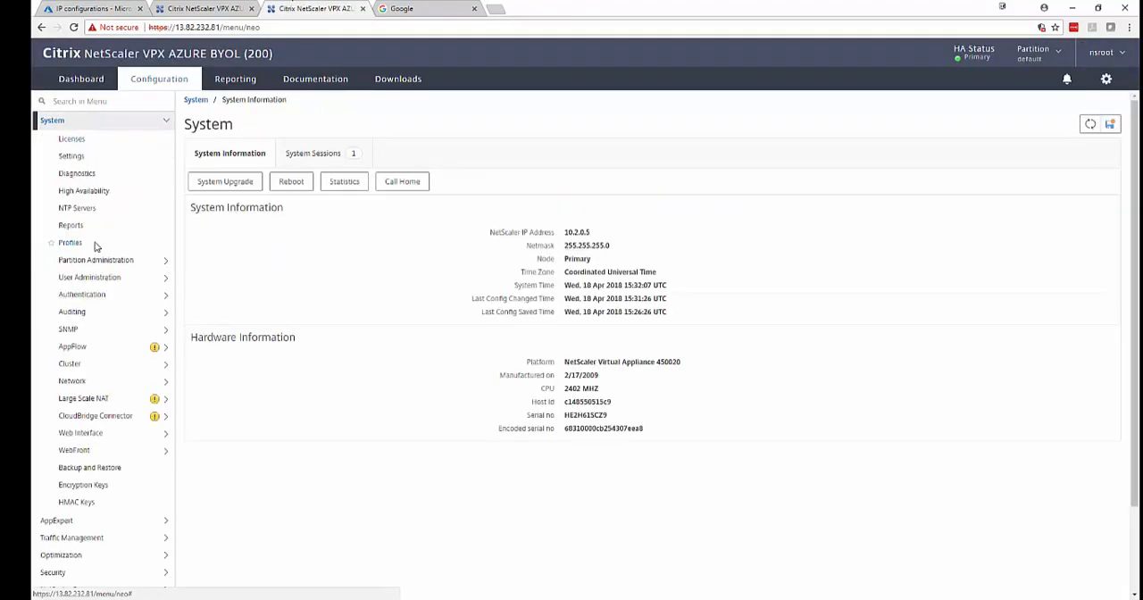
left_click(89, 380)
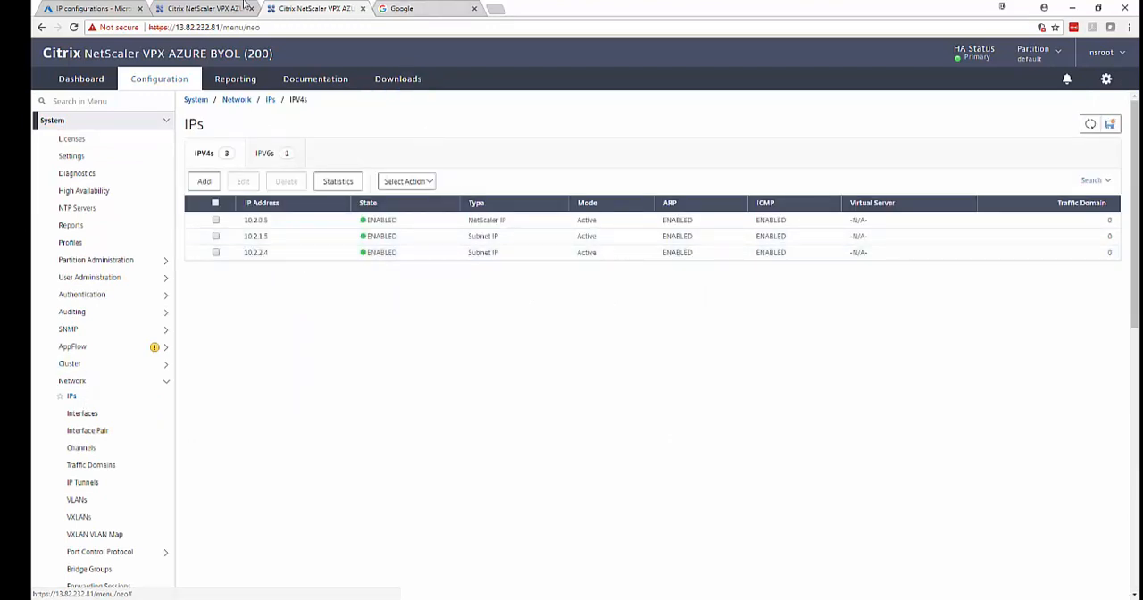
Switch to the Azure portal and add an IP configuration named ipconfig2-gateway to nic1-12, with dynamic allocation and public IP disabled.
left_click(192, 8)
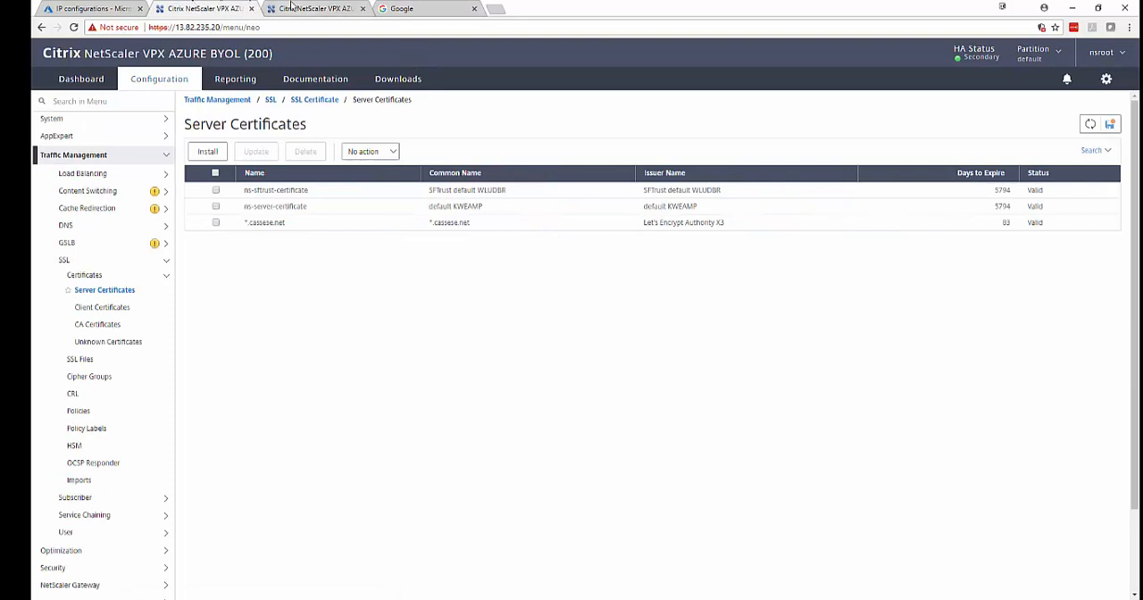
left_click(295, 8)
left_click(81, 8)
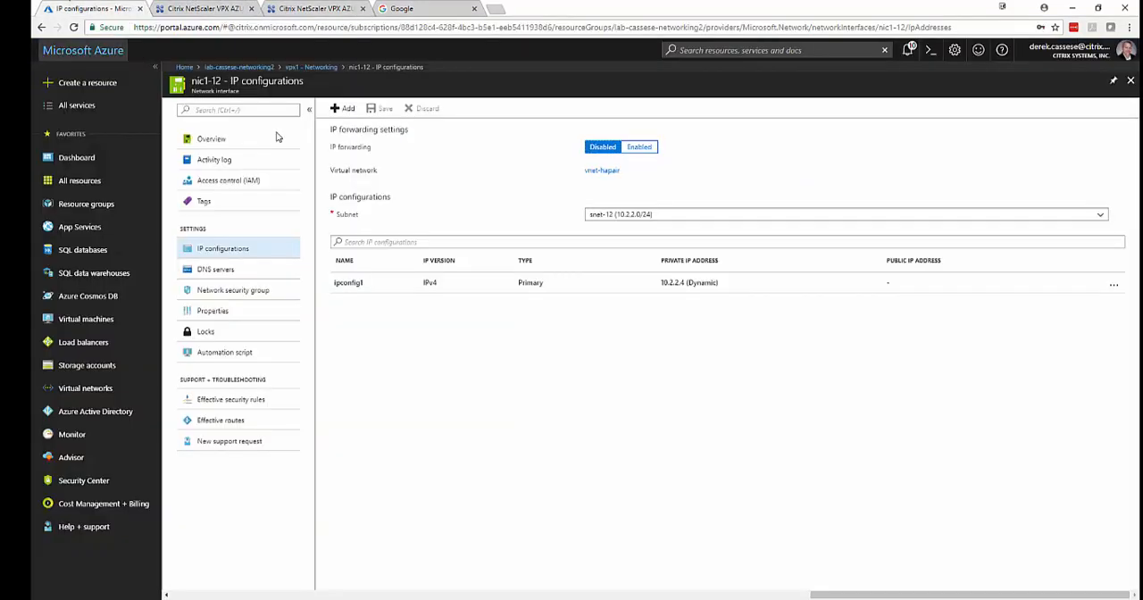
left_click(347, 108)
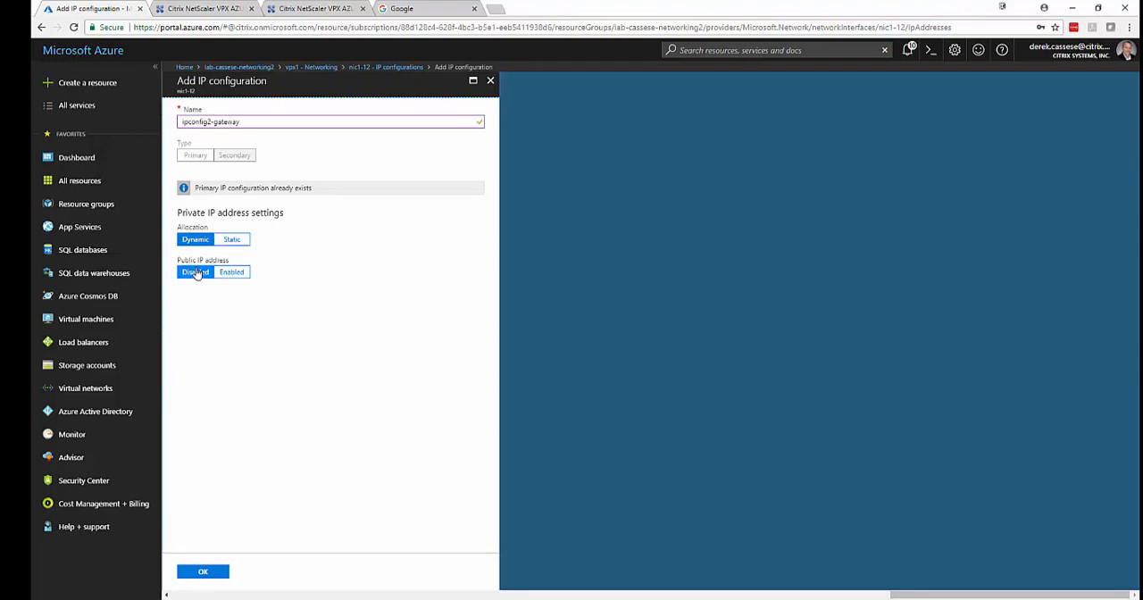
left_click(202, 571)
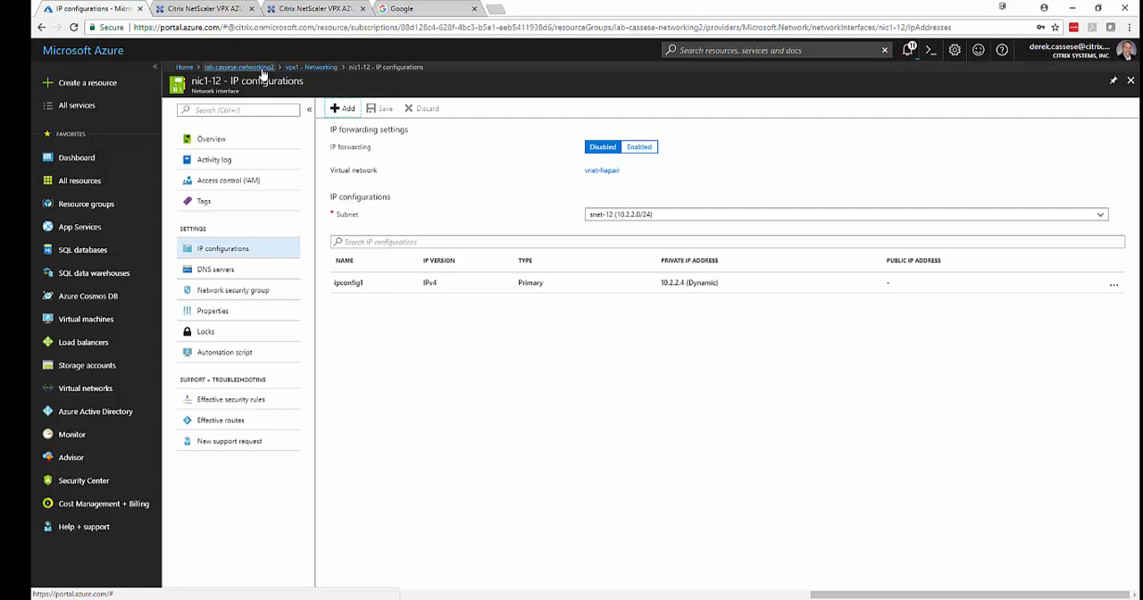
Open the lab-cassese-networking2 resource group and check the IP configurations of vpx0's network interface nic0-12.
left_click(262, 72)
left_click(382, 505)
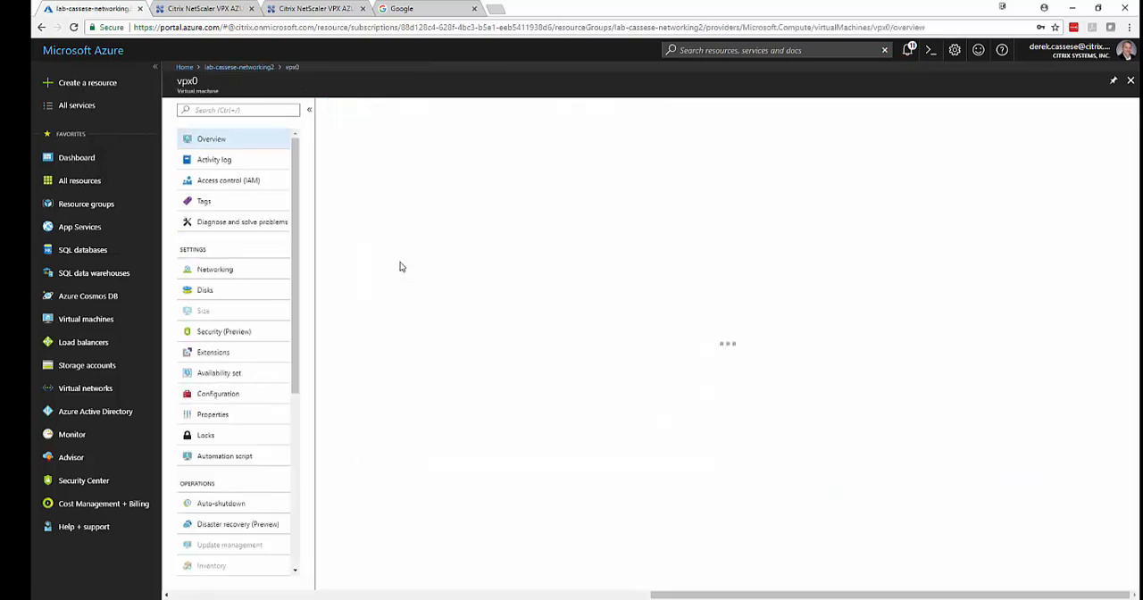
left_click(217, 269)
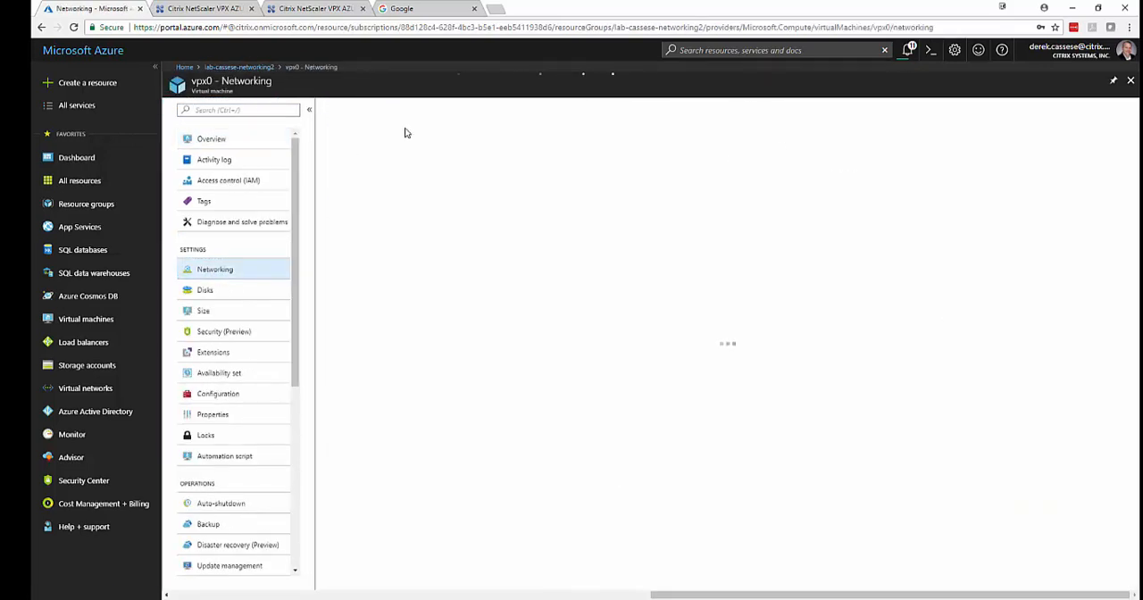
left_click(437, 145)
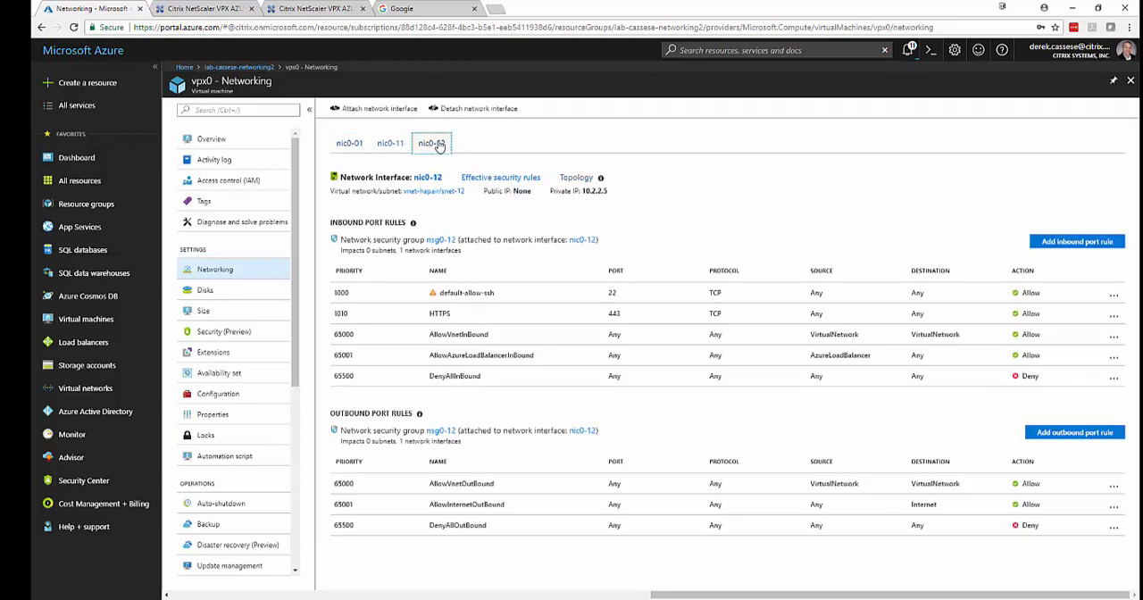
left_click(428, 178)
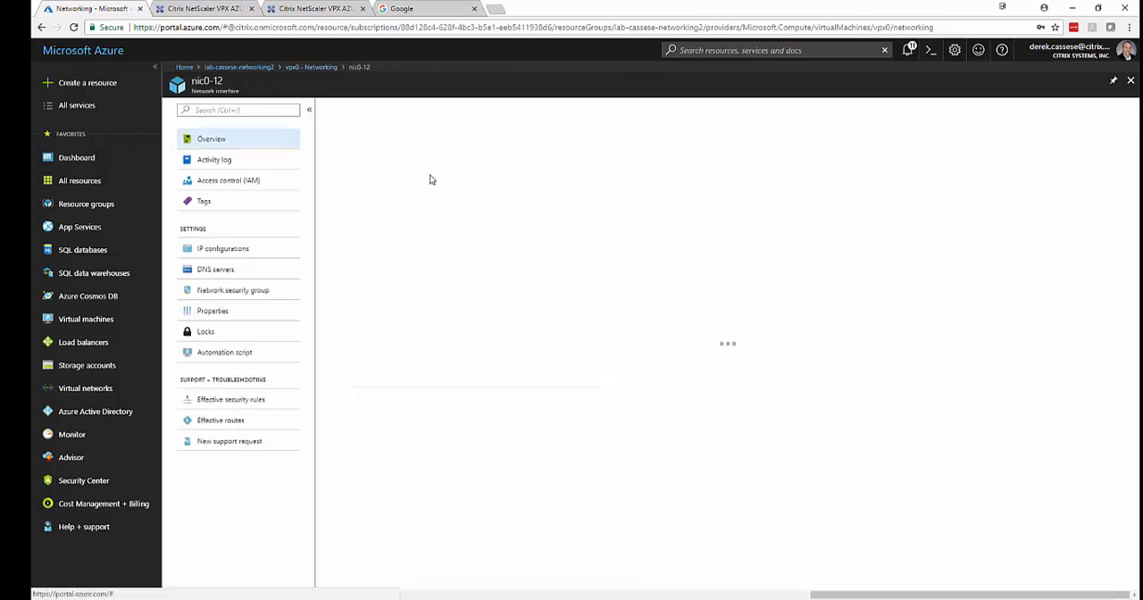
left_click(211, 252)
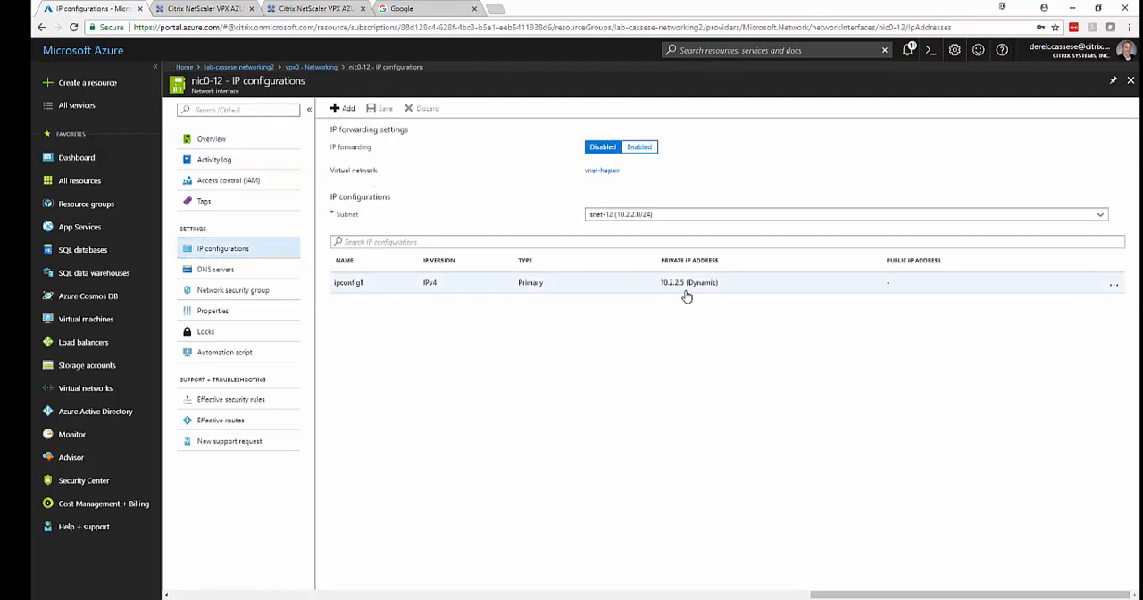
Switch to the secondary NetScaler at 13.82.235.20 and check its IPv4 addresses in the System network settings.
left_click(207, 8)
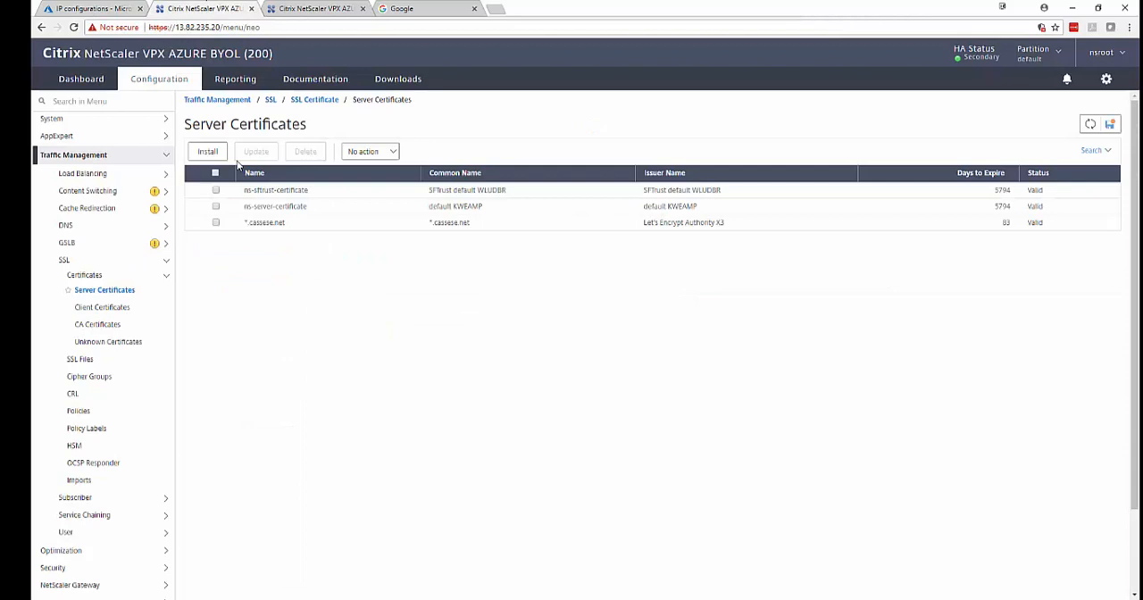
left_click(147, 119)
left_click(96, 380)
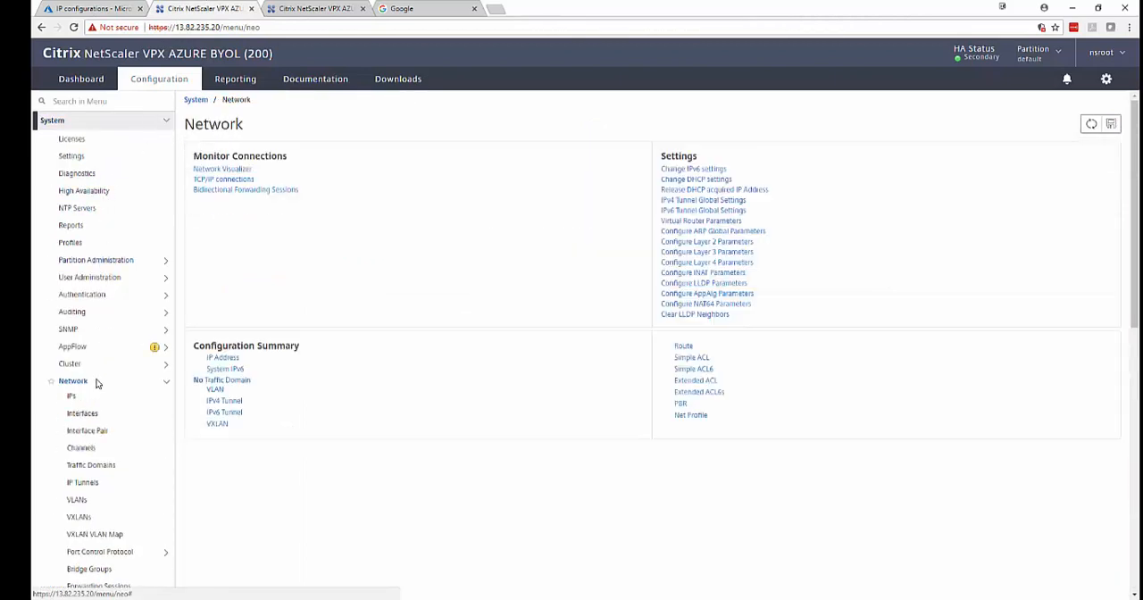
left_click(86, 399)
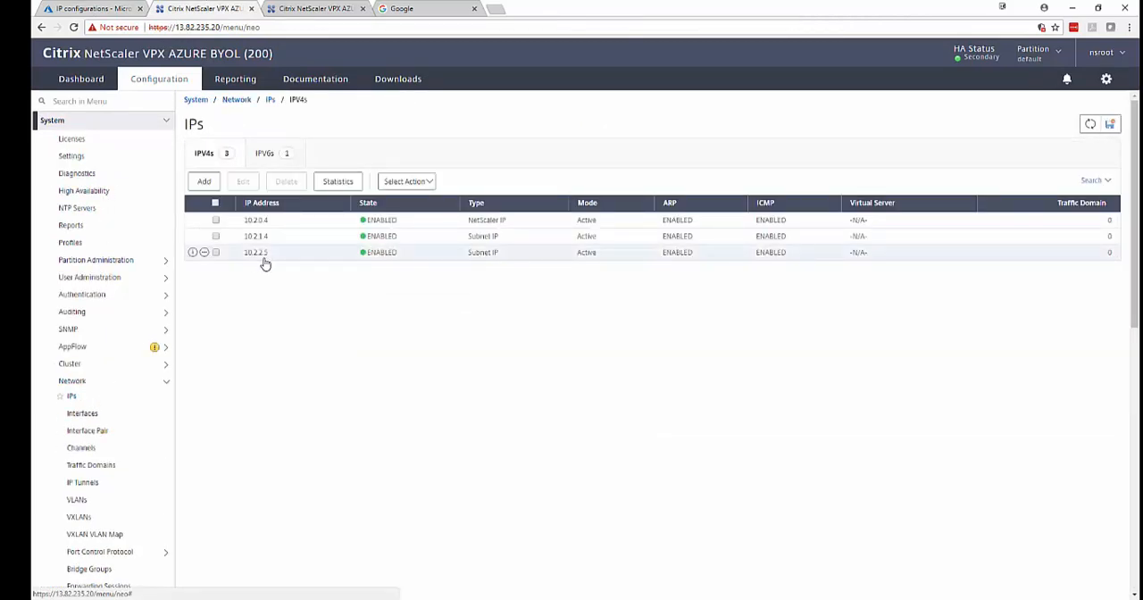
Return to the Azure portal and add an IP configuration named ipconfig2-gateway to nic0-12, with dynamic allocation and public IP disabled.
left_click(90, 8)
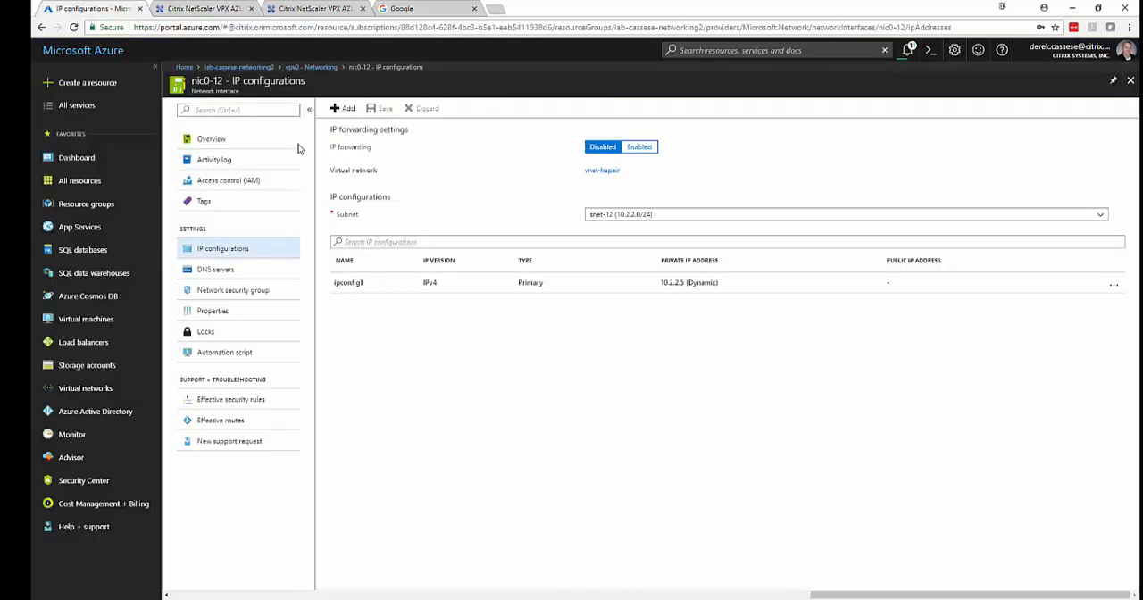
left_click(340, 109)
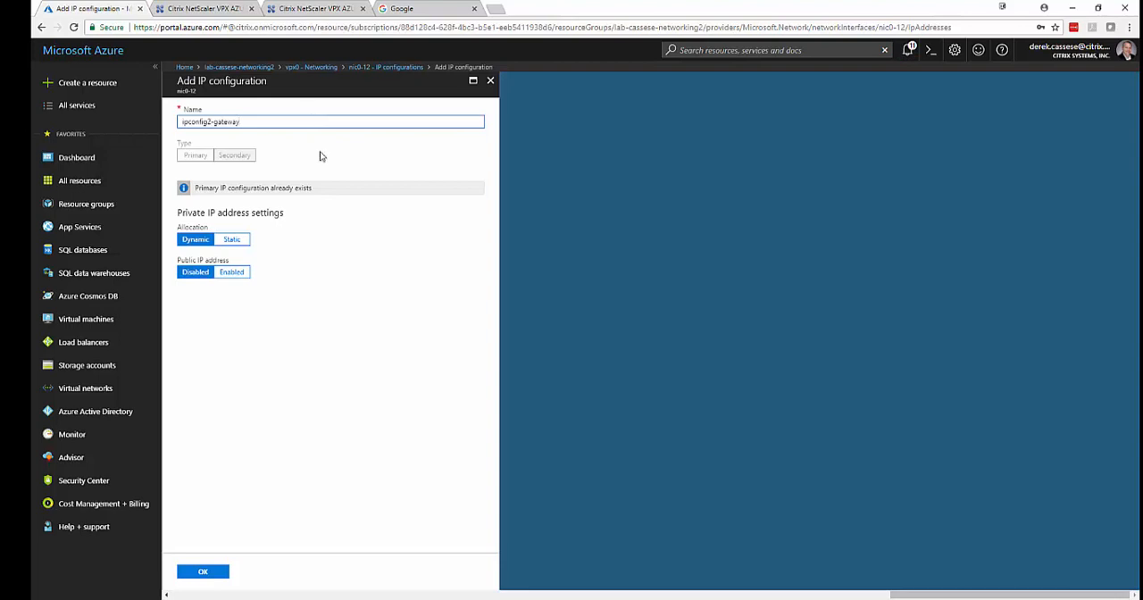
left_click(211, 573)
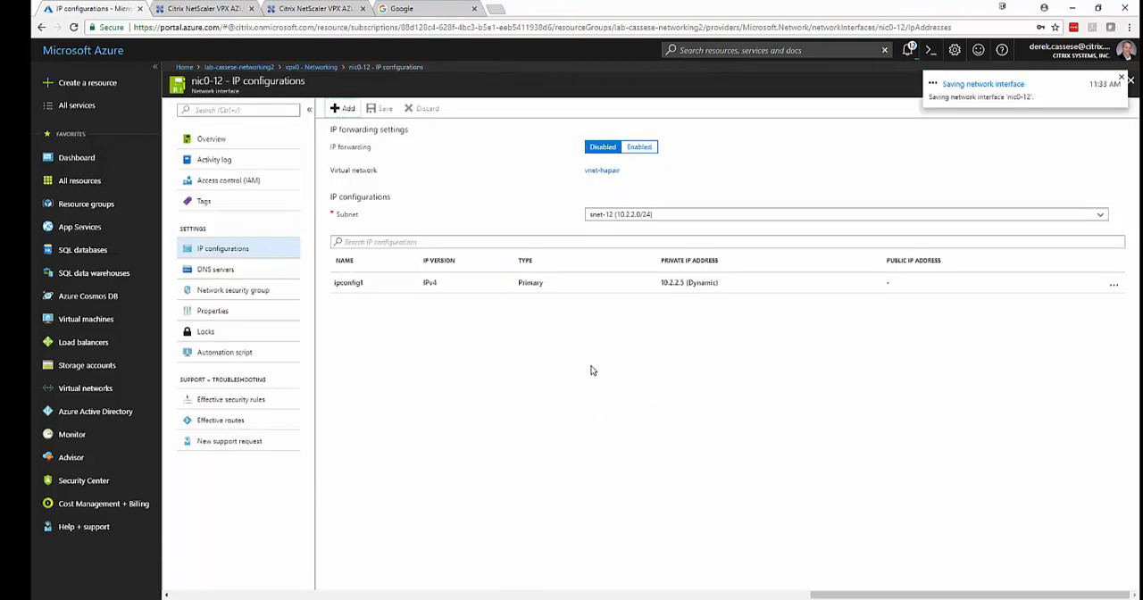
Go back to the resource group and review the IP configurations of vpx1's network interface nic1-12.
left_click(230, 70)
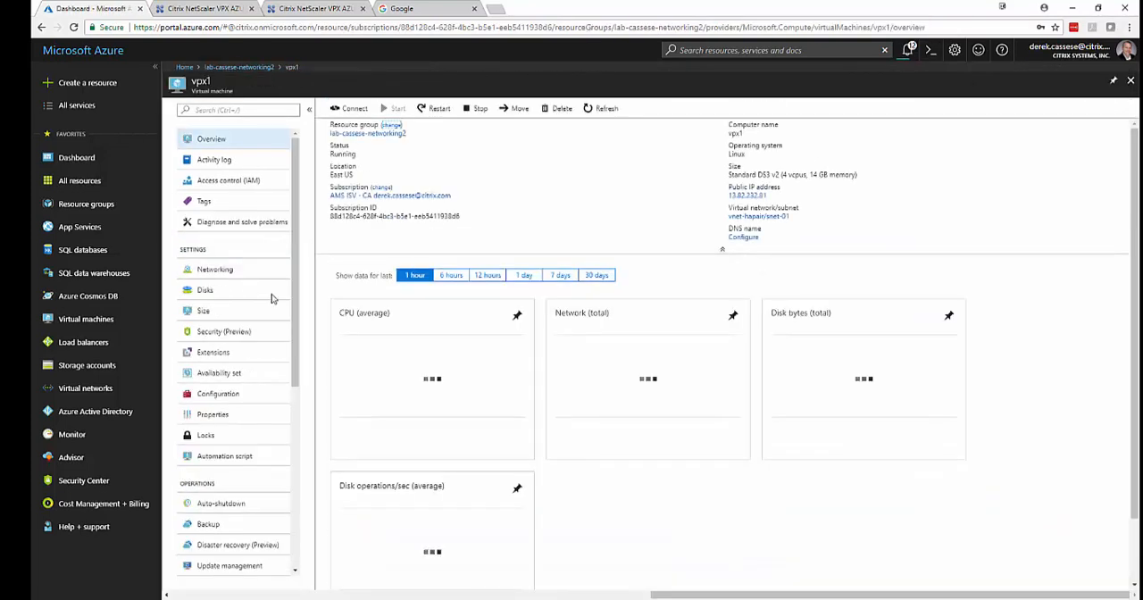
left_click(234, 269)
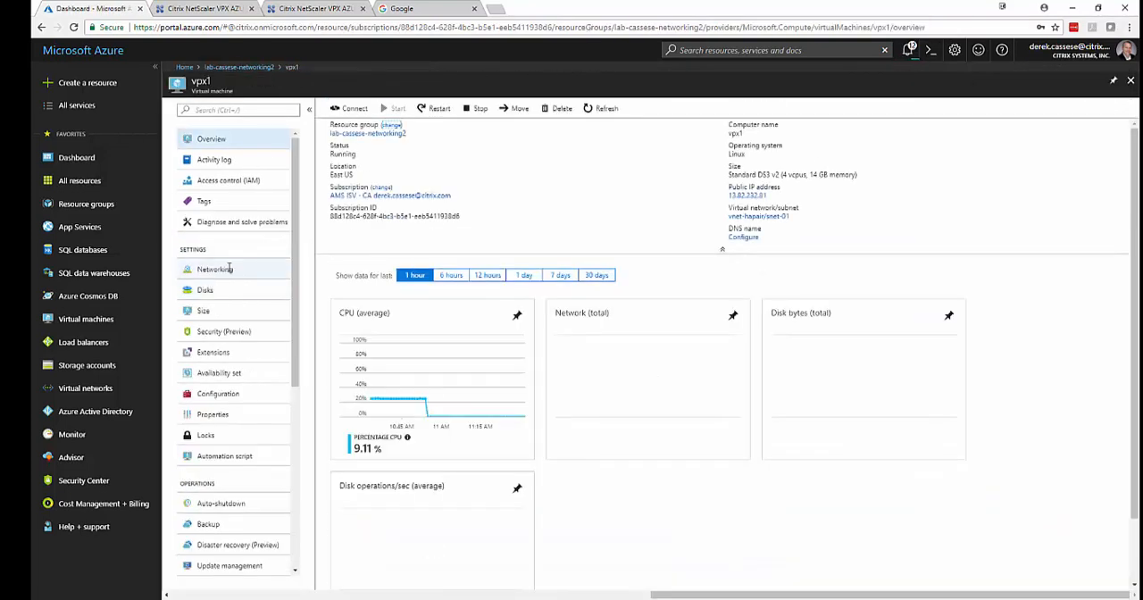
left_click(432, 143)
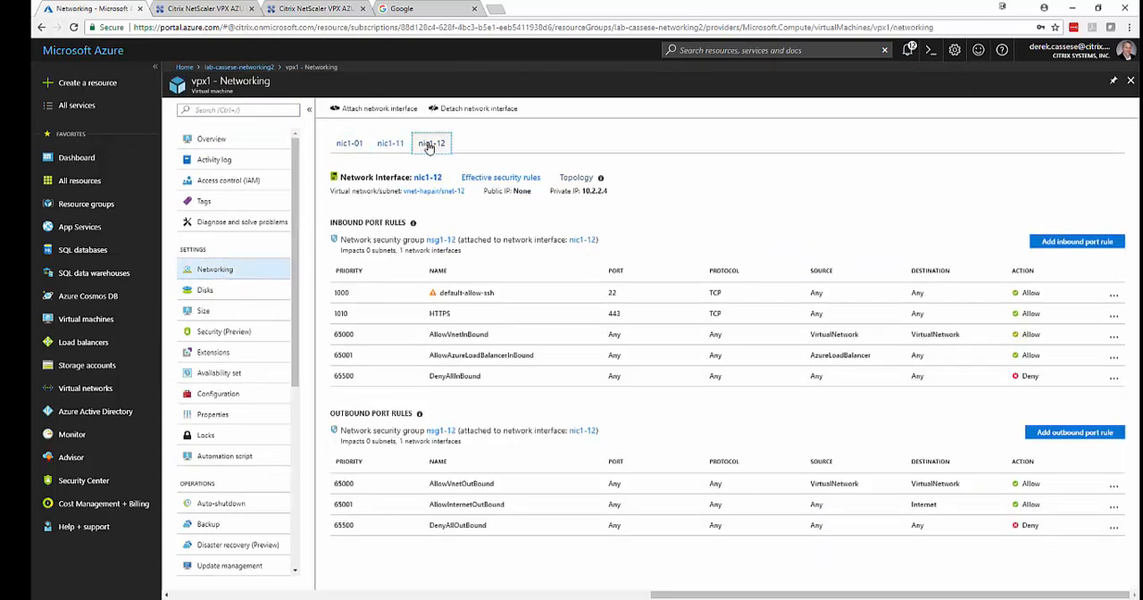
left_click(427, 177)
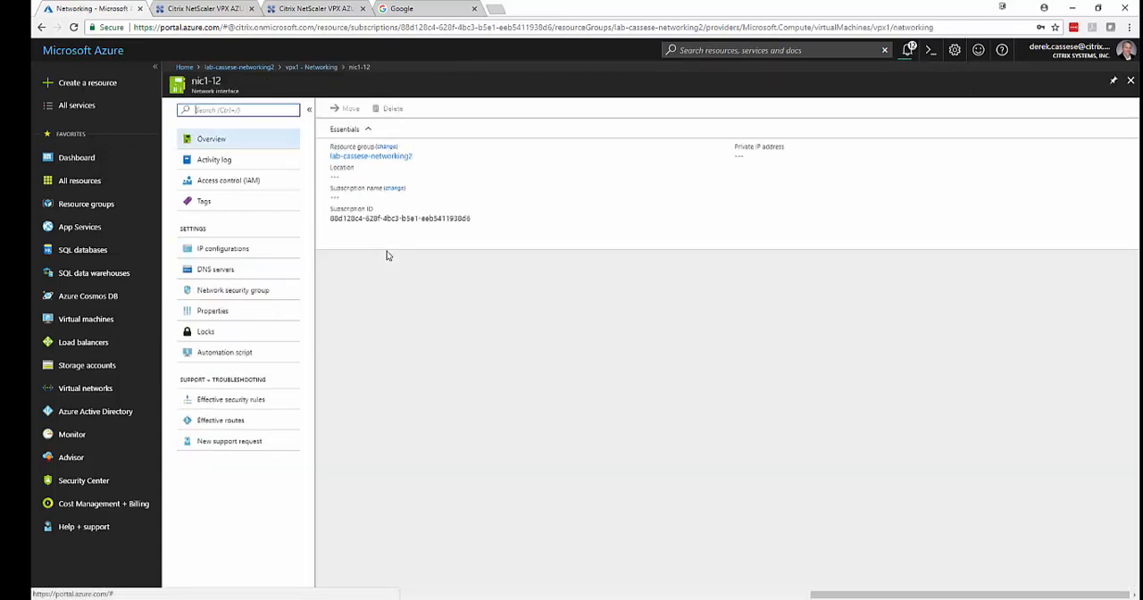
left_click(251, 256)
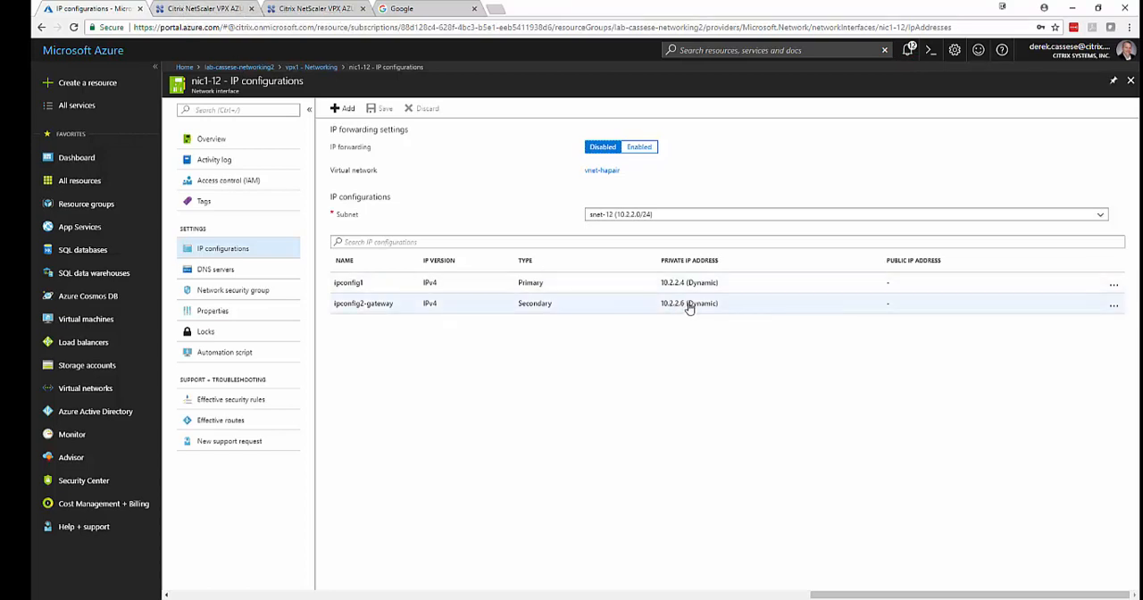
Switch to the primary NetScaler at 13.82.232.81 and start the XenApp/XenDesktop Setup Wizard with the StoreFront option.
left_click(304, 8)
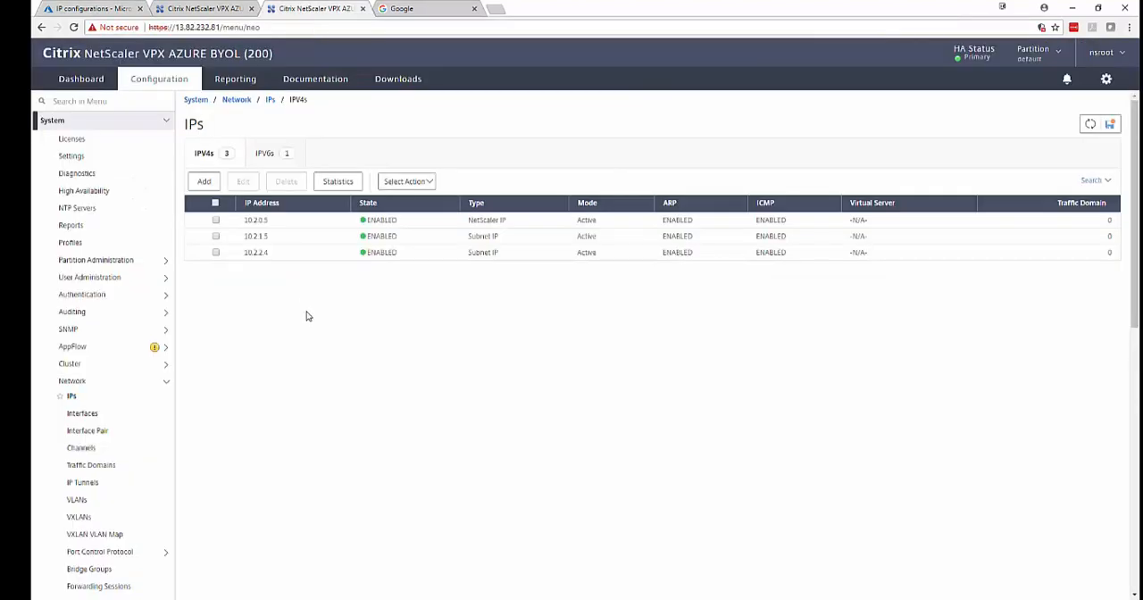
left_click(166, 121)
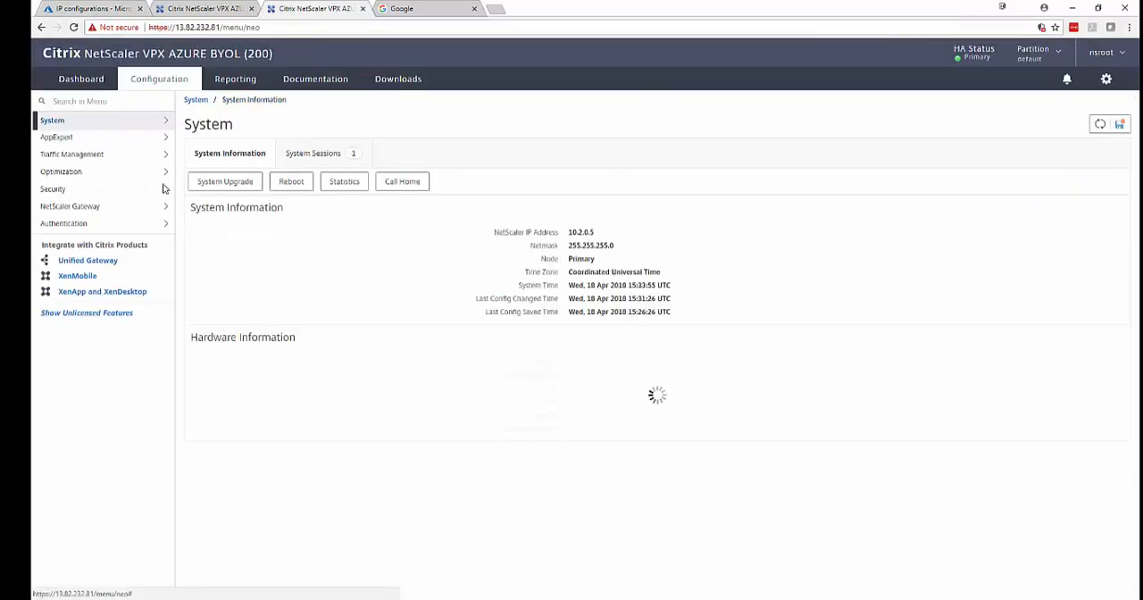
left_click(118, 295)
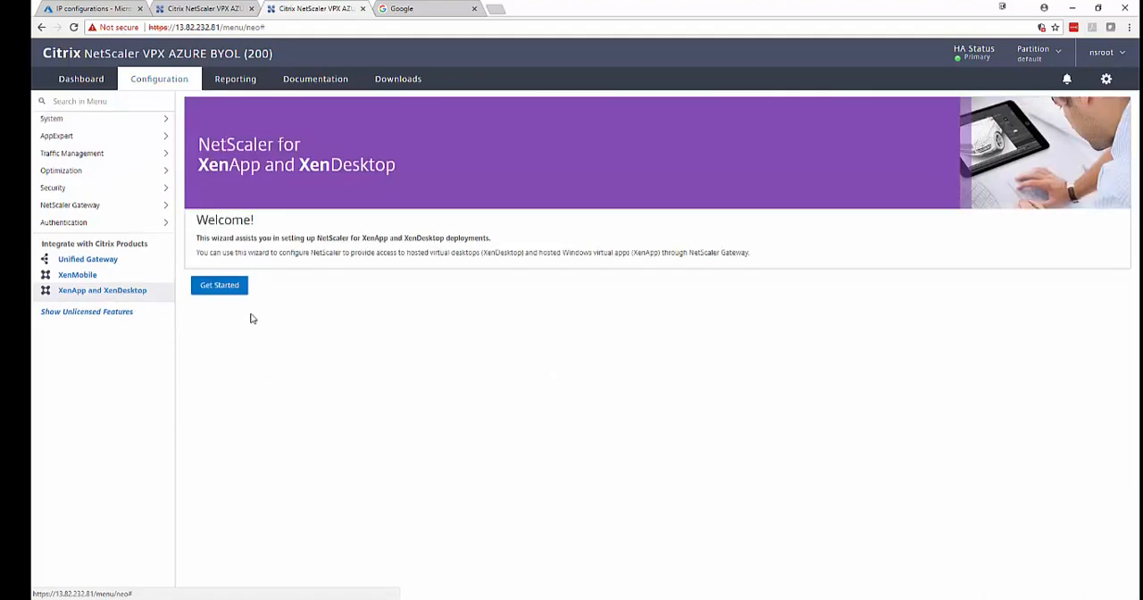
left_click(235, 287)
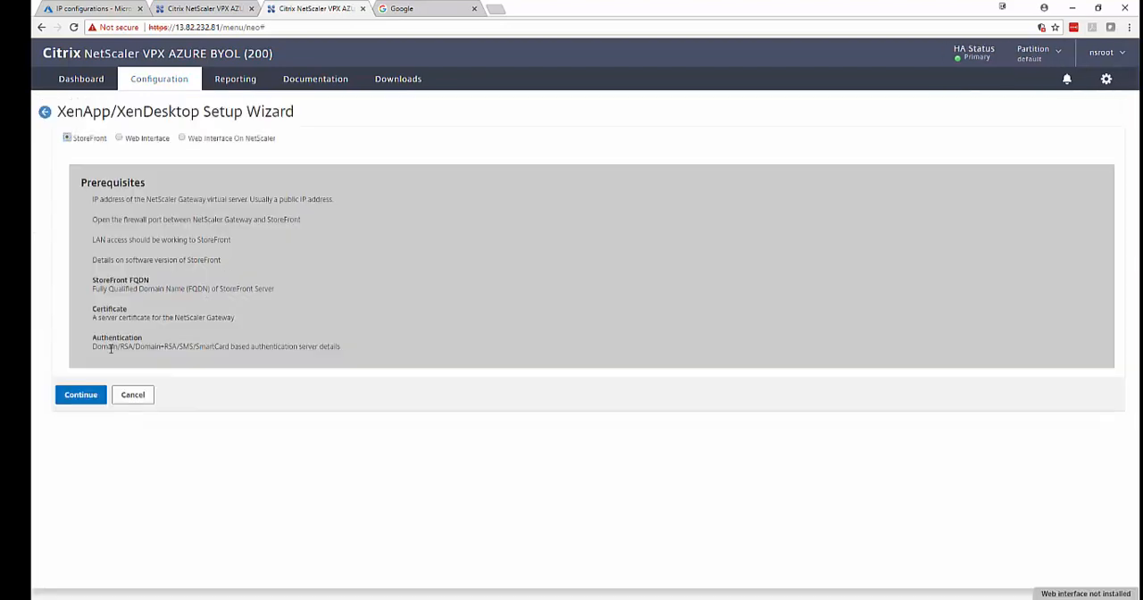
left_click(87, 395)
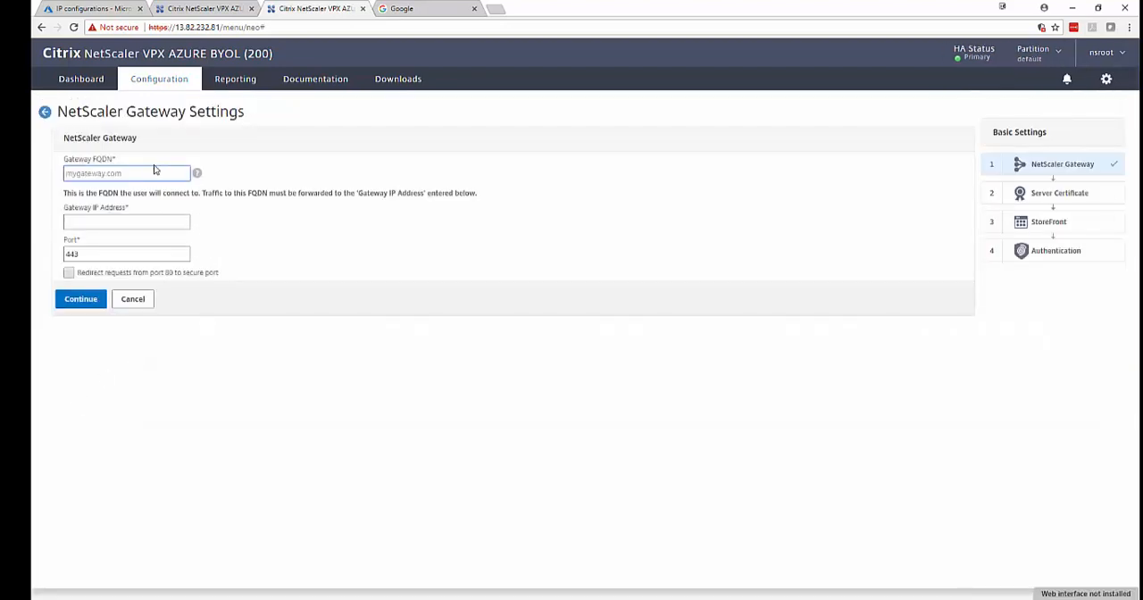
Configure the gateway with FQDN virtual2.cassese.net, IP 10.2.2.6, port 443 and port 80 redirection, using the existing *.cassese.net certificate.
type("virtual2.cassese.net")
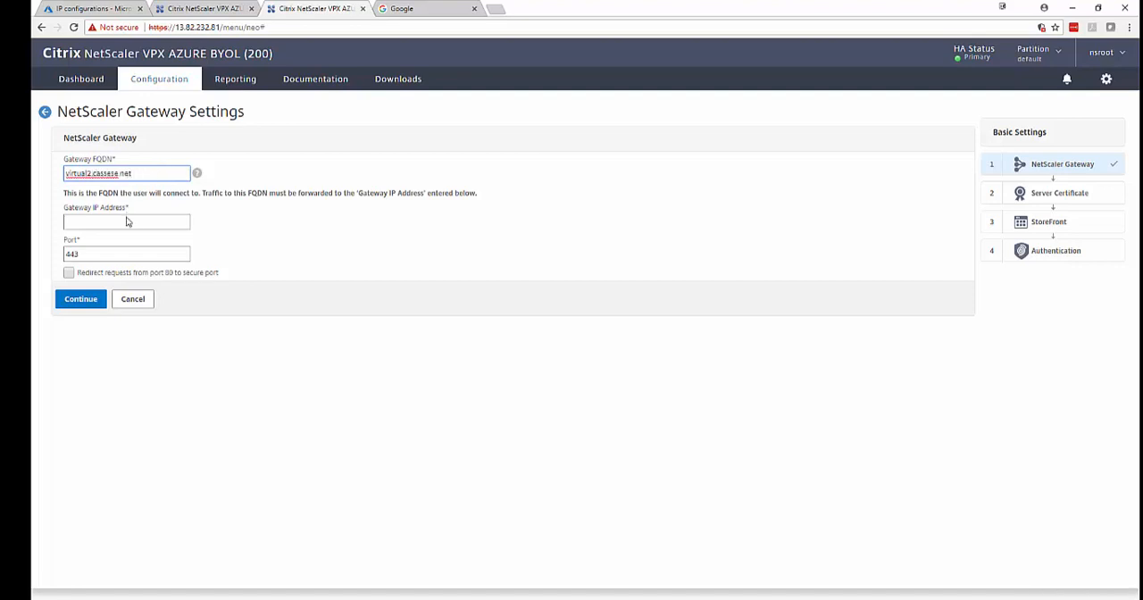
left_click(128, 221)
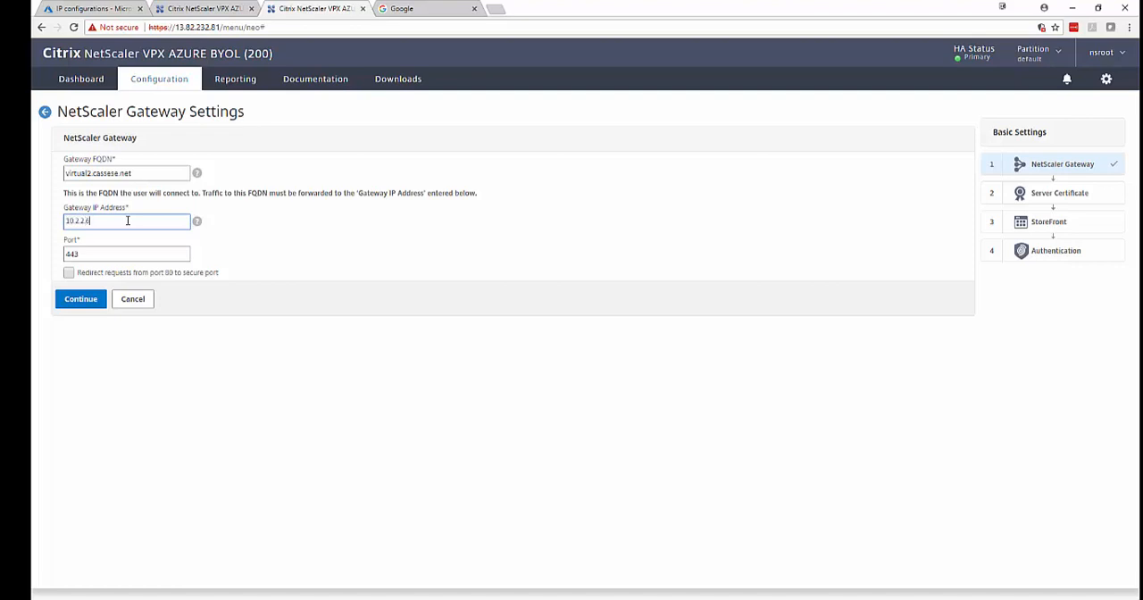
left_click(89, 8)
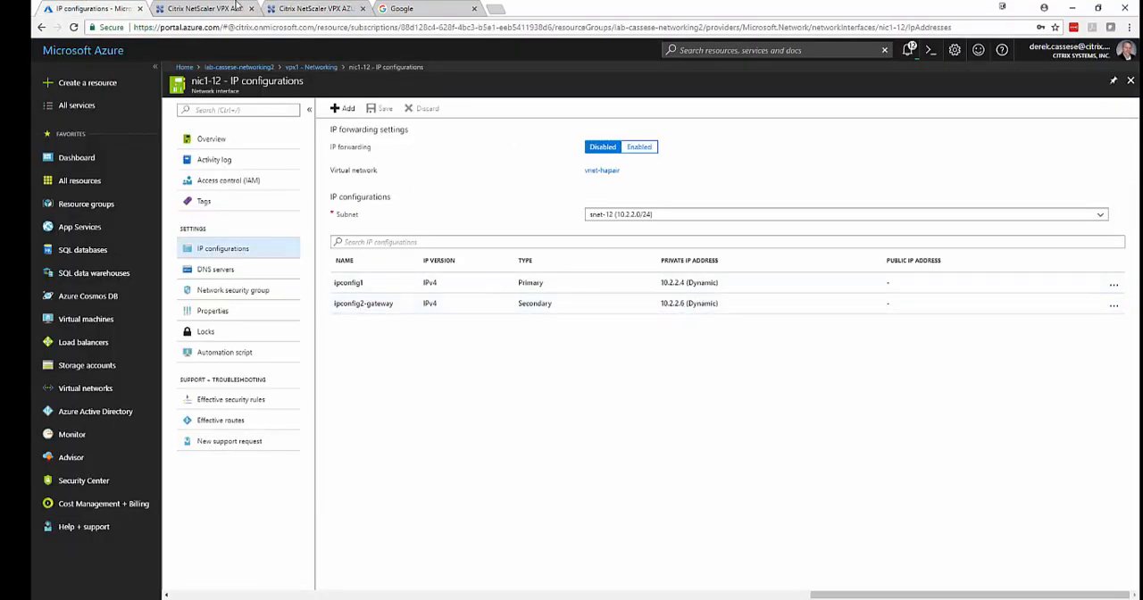
left_click(308, 8)
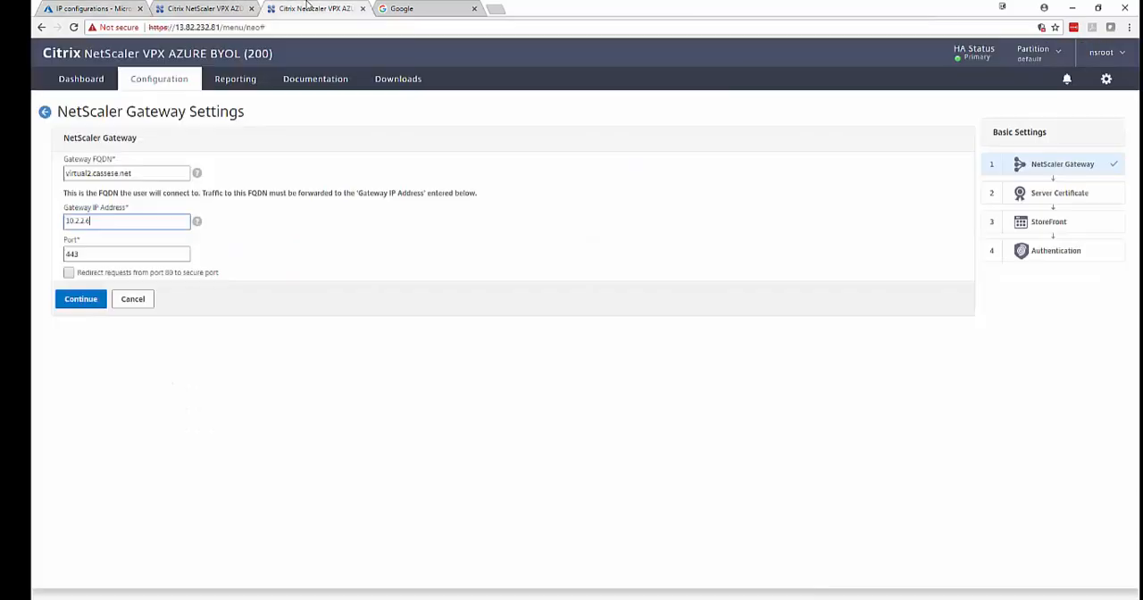
left_click(118, 251)
left_click(69, 272)
left_click(90, 303)
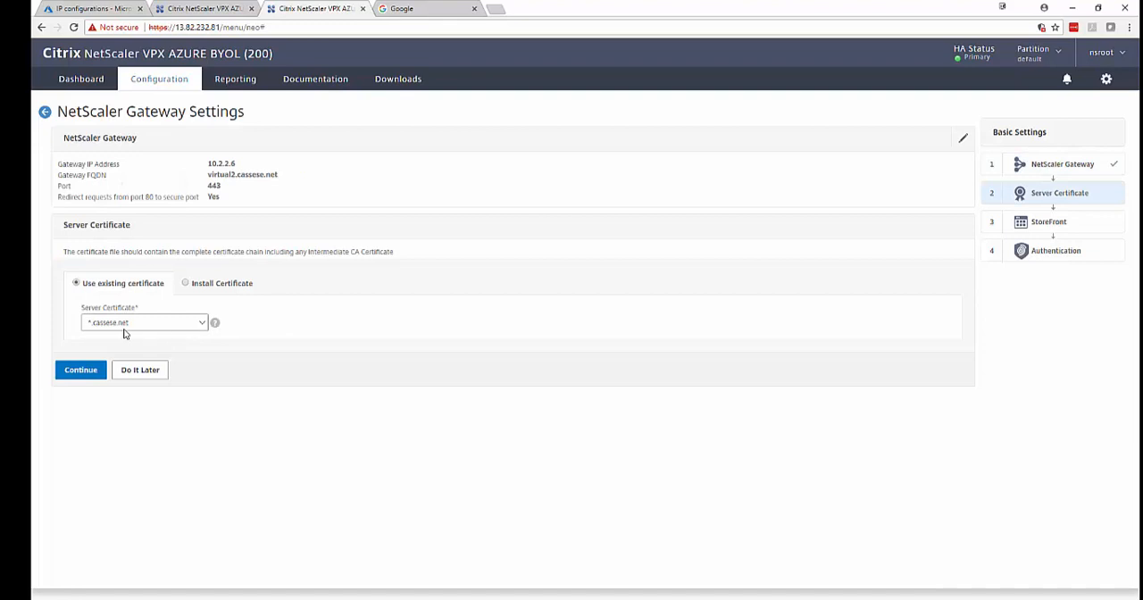
left_click(81, 369)
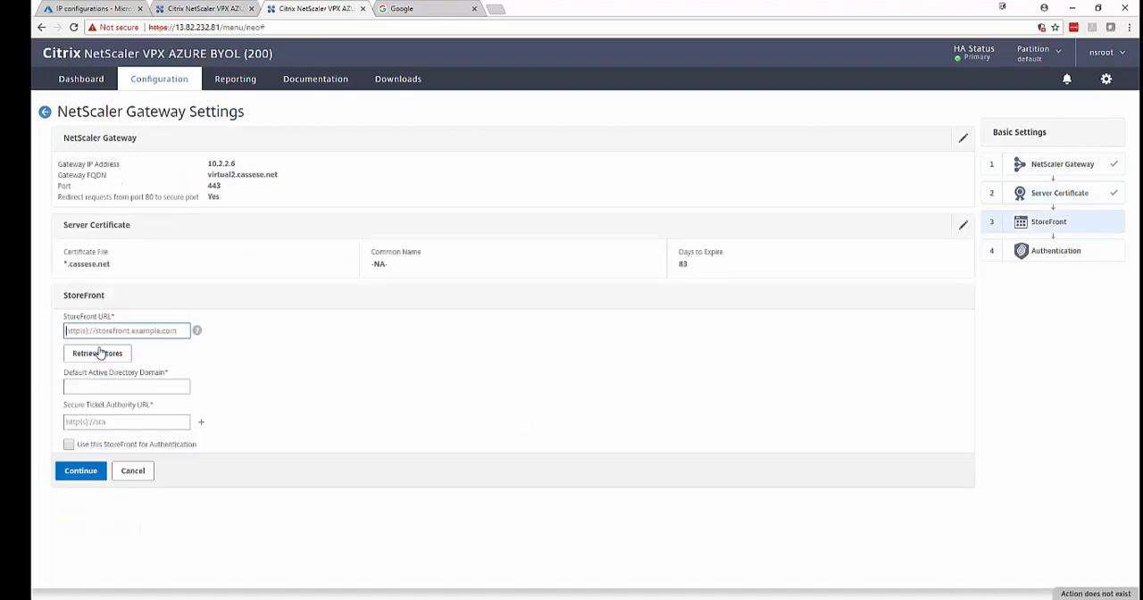
type("https://stor")
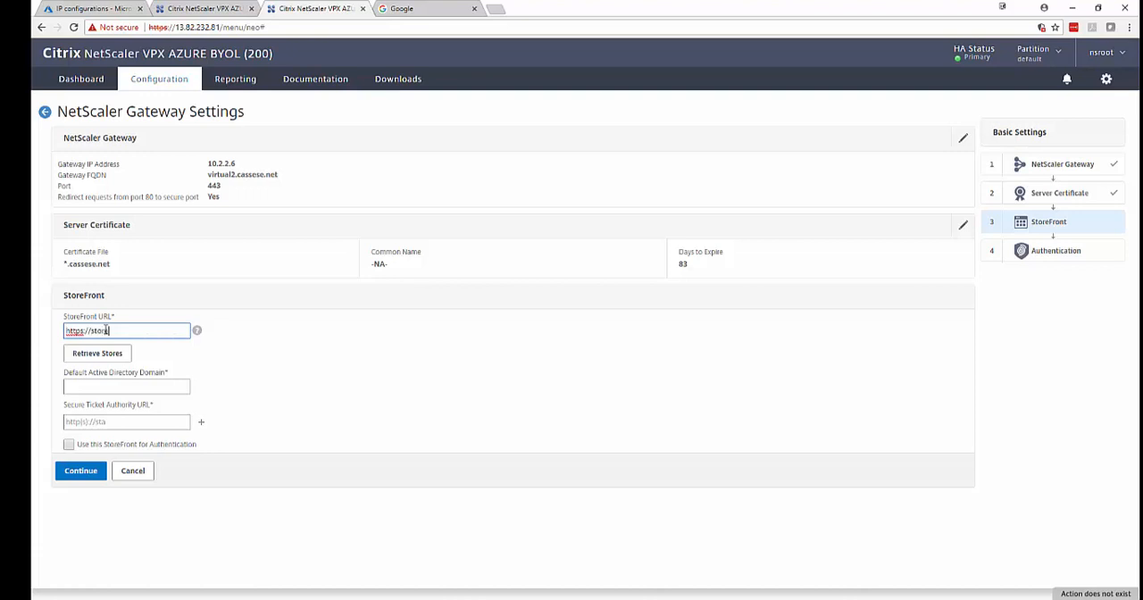
type("e.lab")
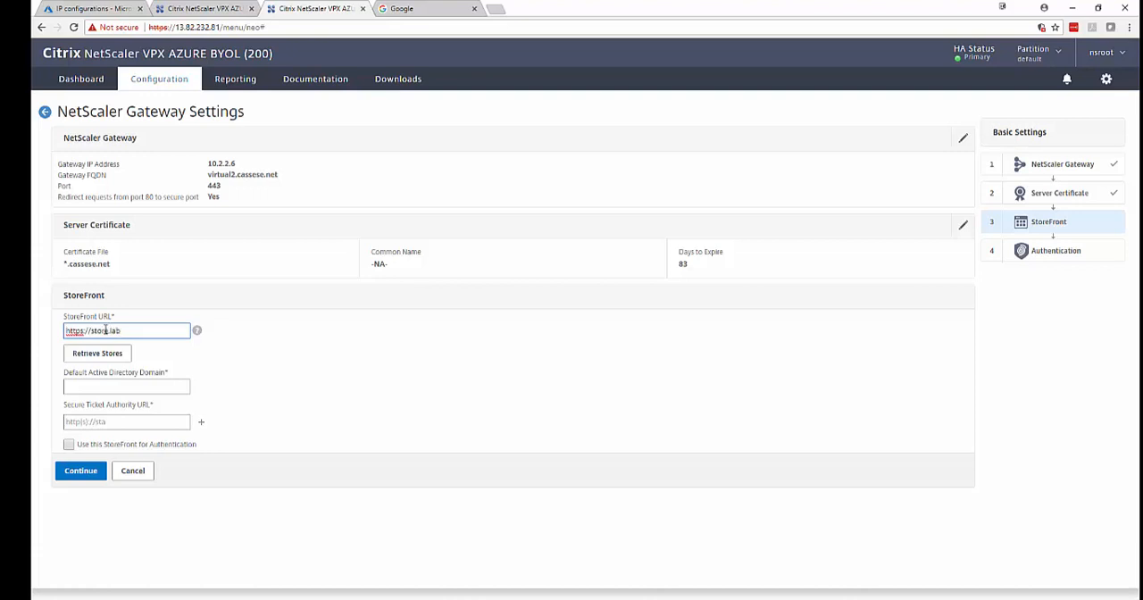
type(".cassese.net")
left_click(110, 355)
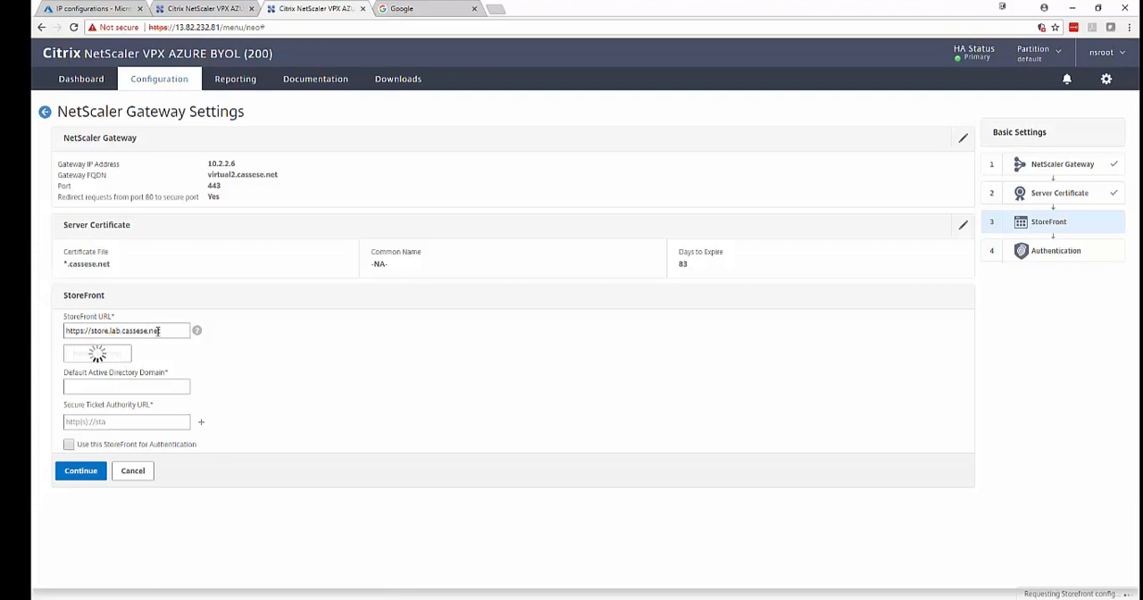
left_click(174, 389)
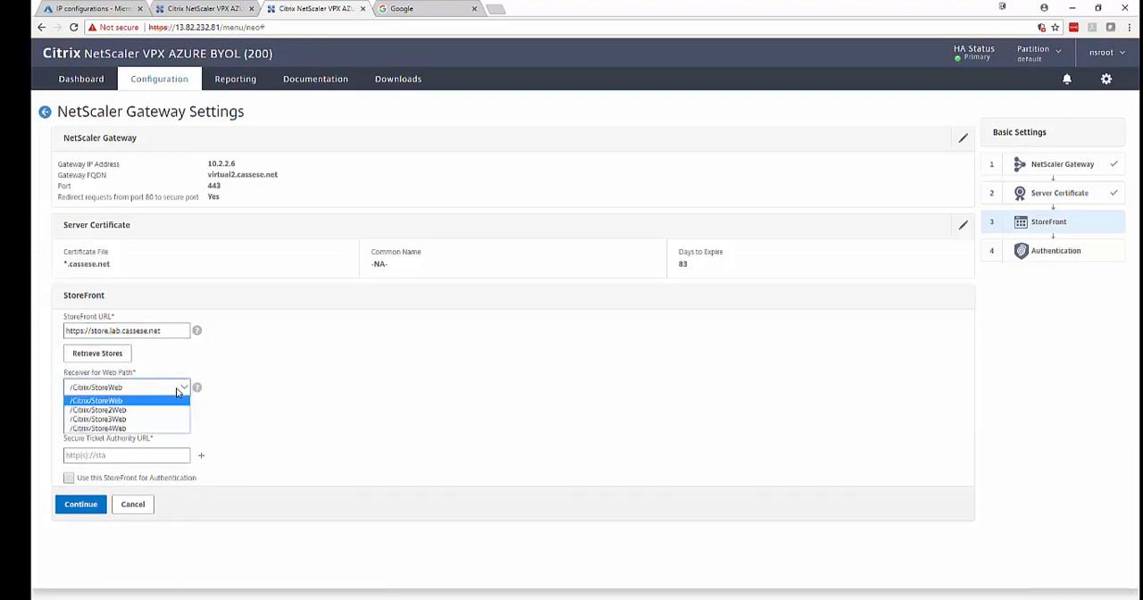
left_click(142, 429)
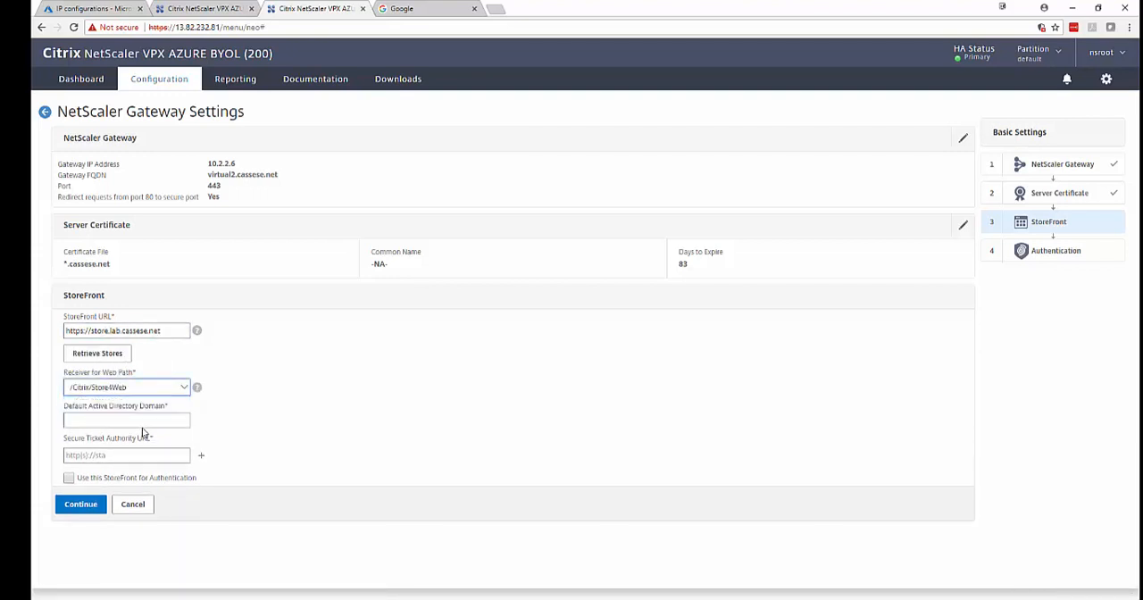
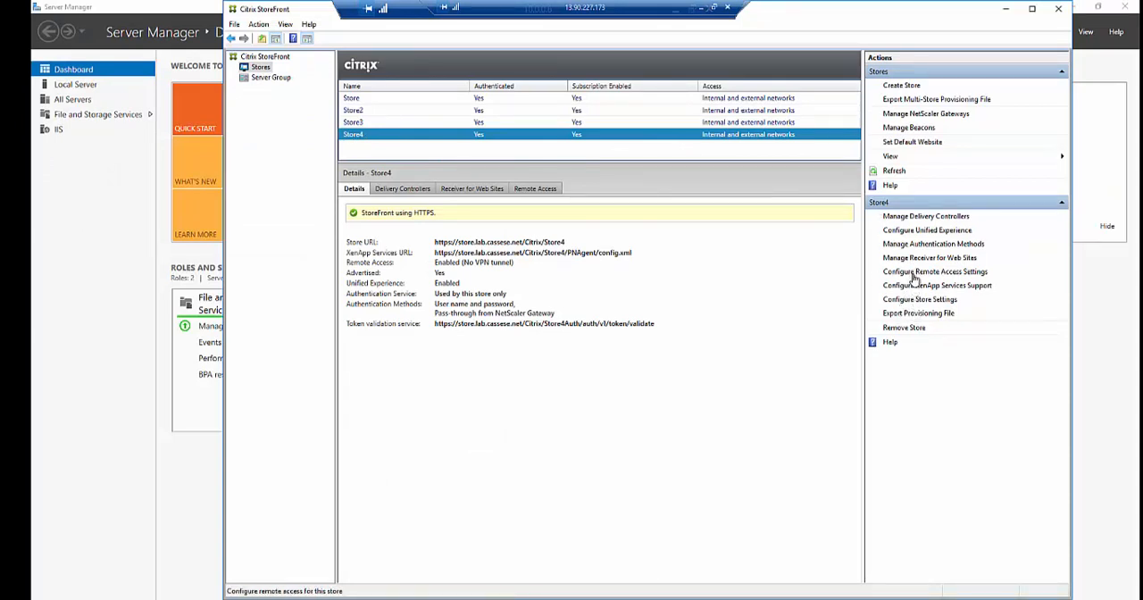
Review Store4's remote access settings and the URL of the NSG-HA2 entry among StoreFront's managed NetScaler Gateways.
left_click(914, 275)
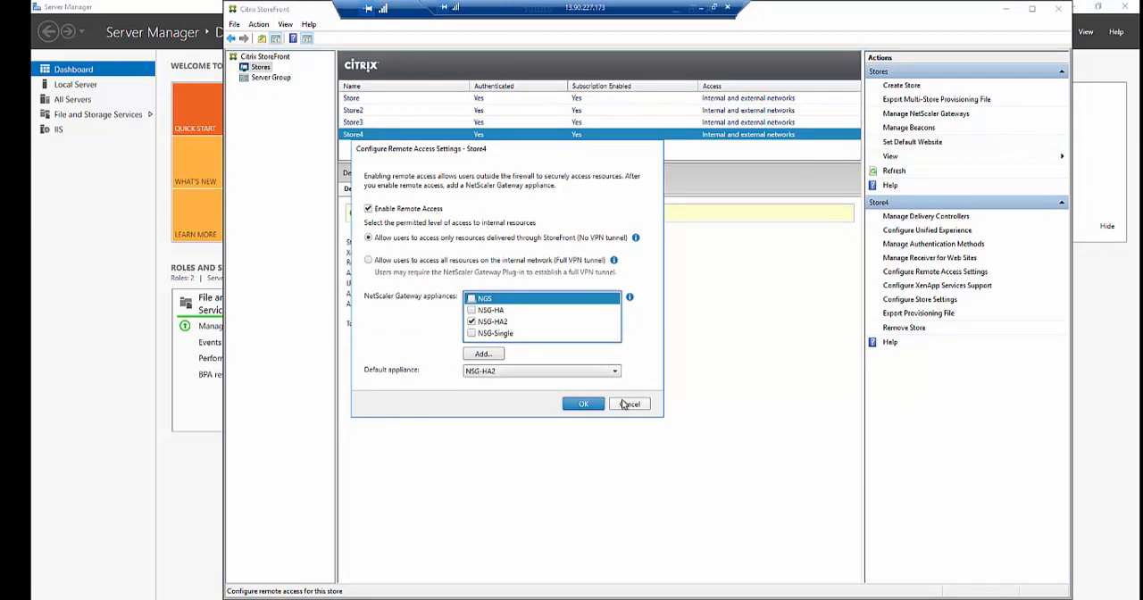
left_click(583, 404)
left_click(912, 115)
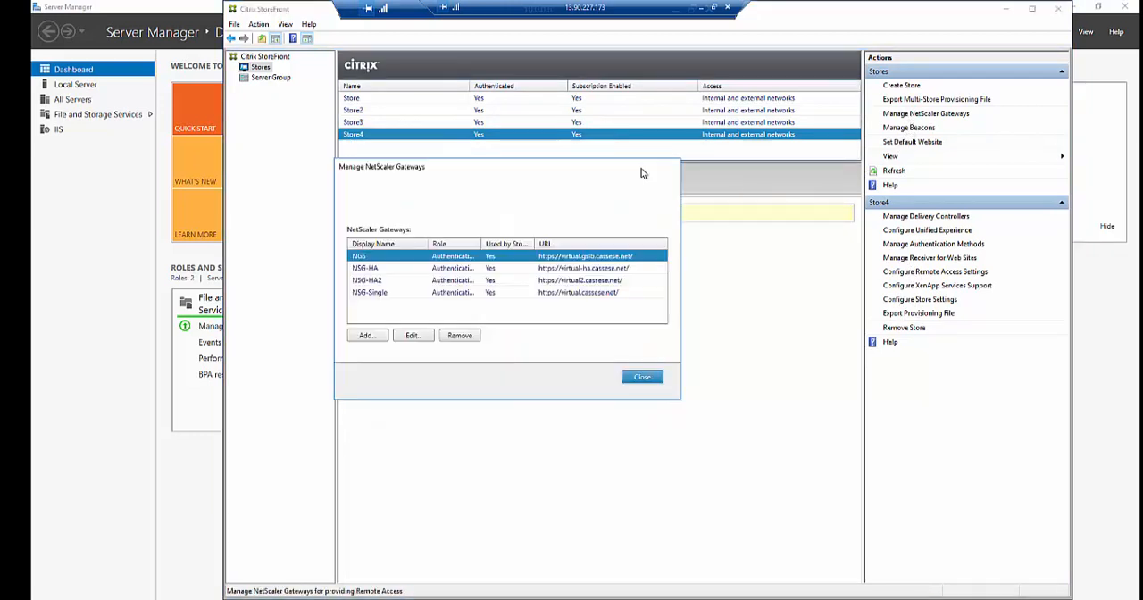
left_click(379, 291)
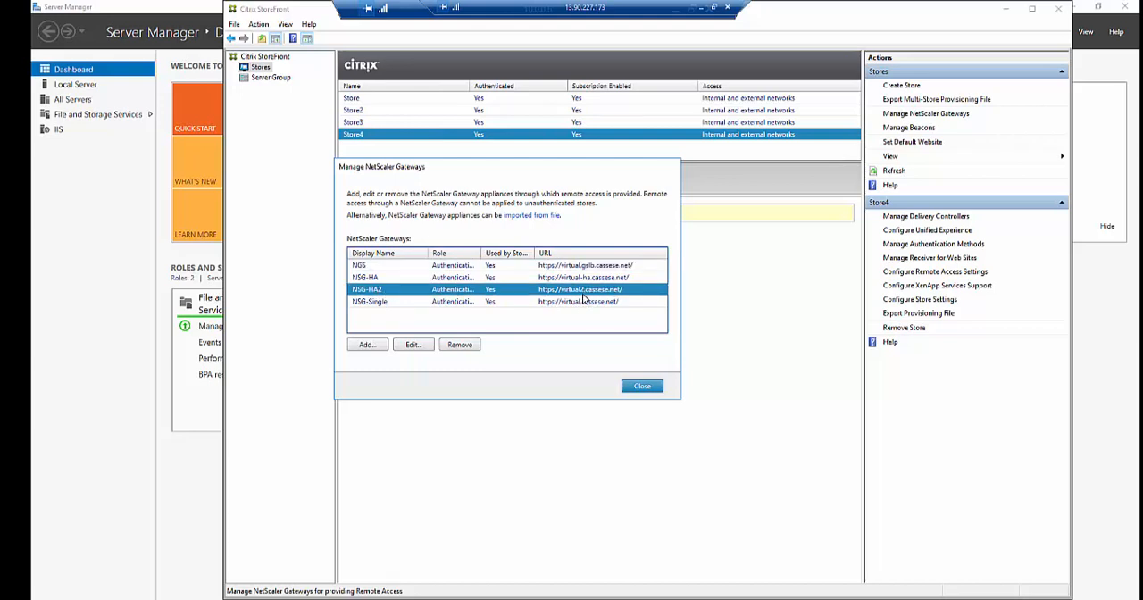
left_click(633, 385)
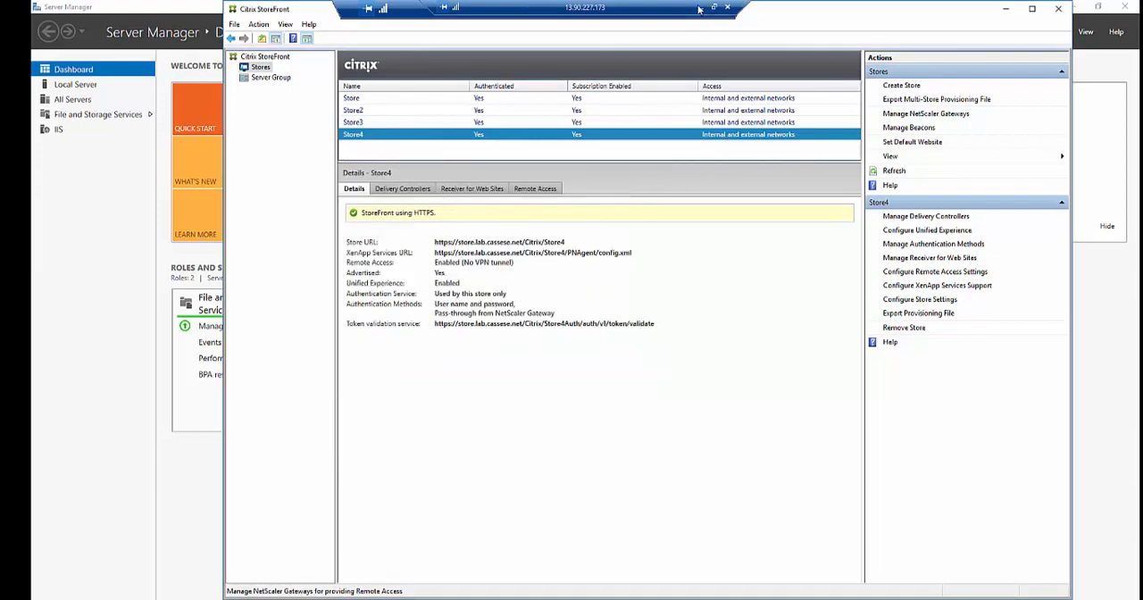
left_click(700, 7)
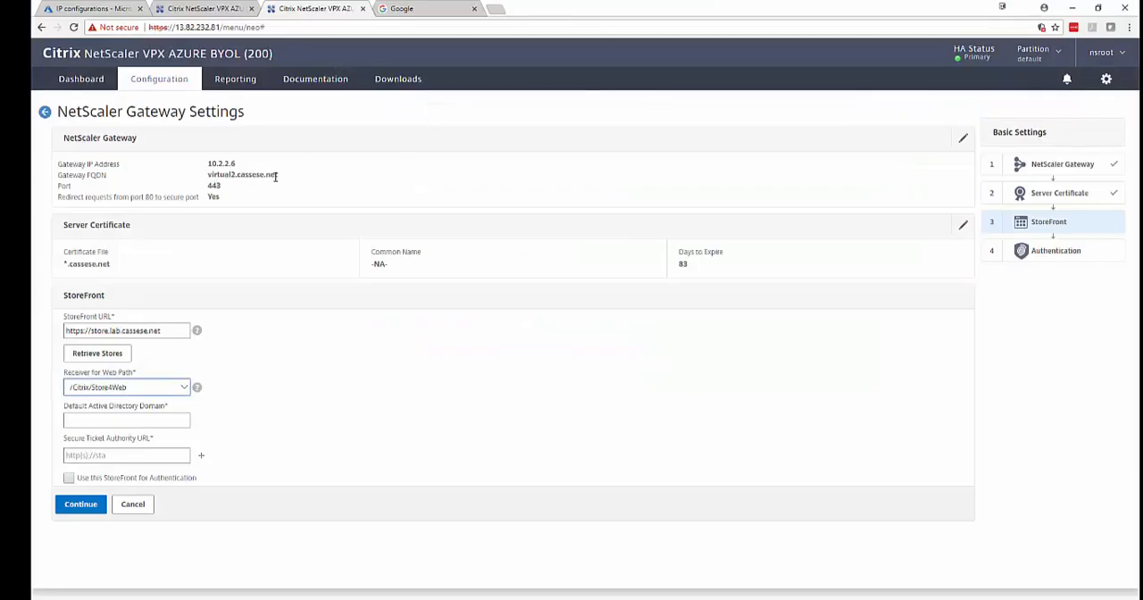
left_click(119, 422)
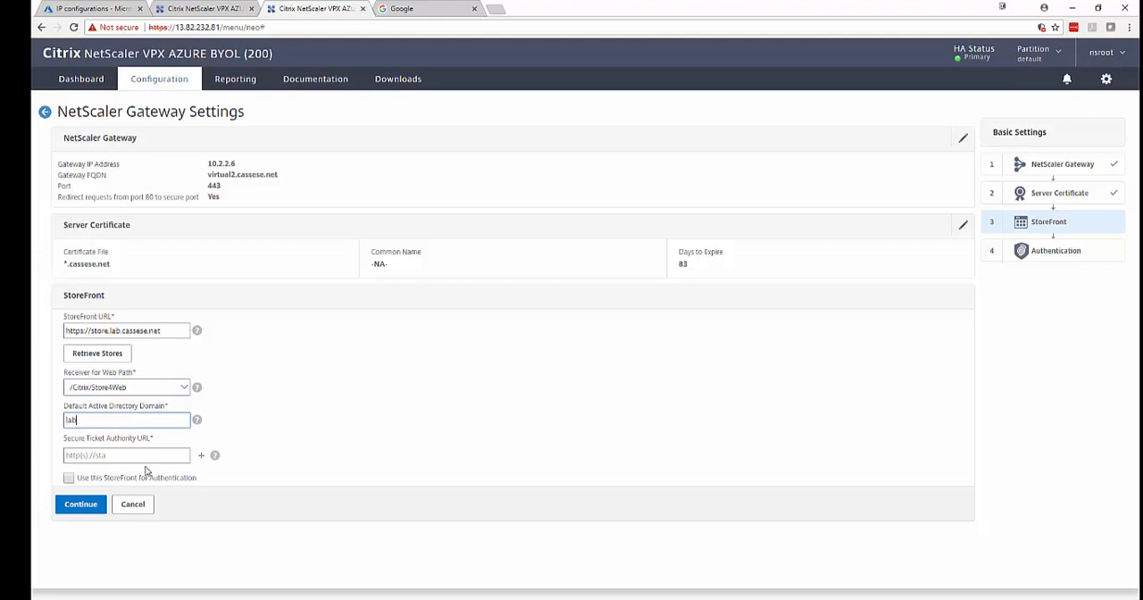
left_click(140, 456)
type("http://")
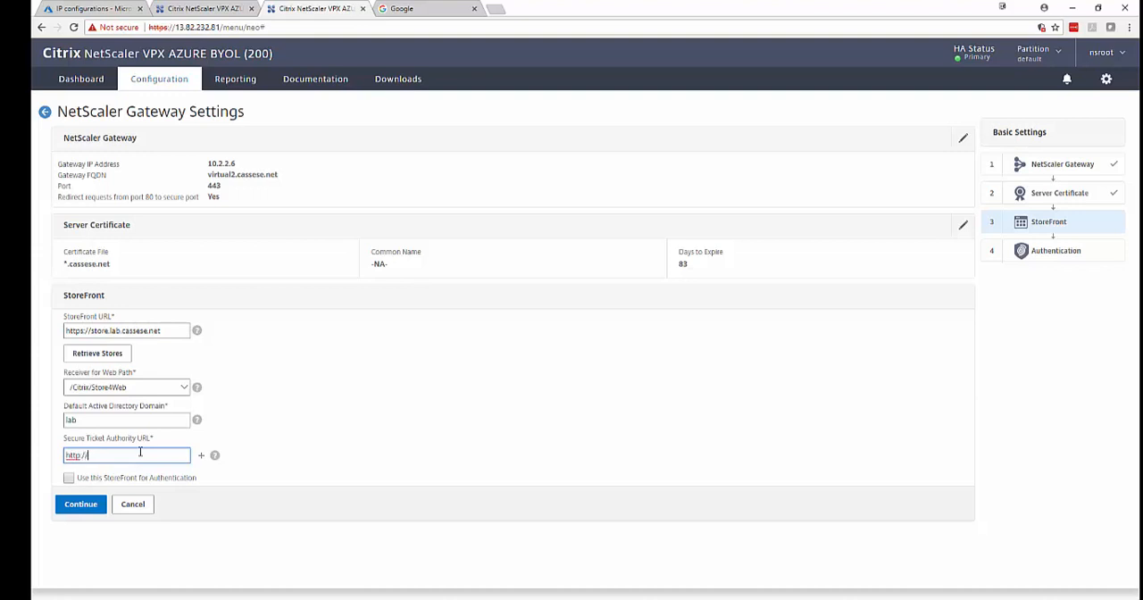
type("lab-xd01.lab.cassese.net")
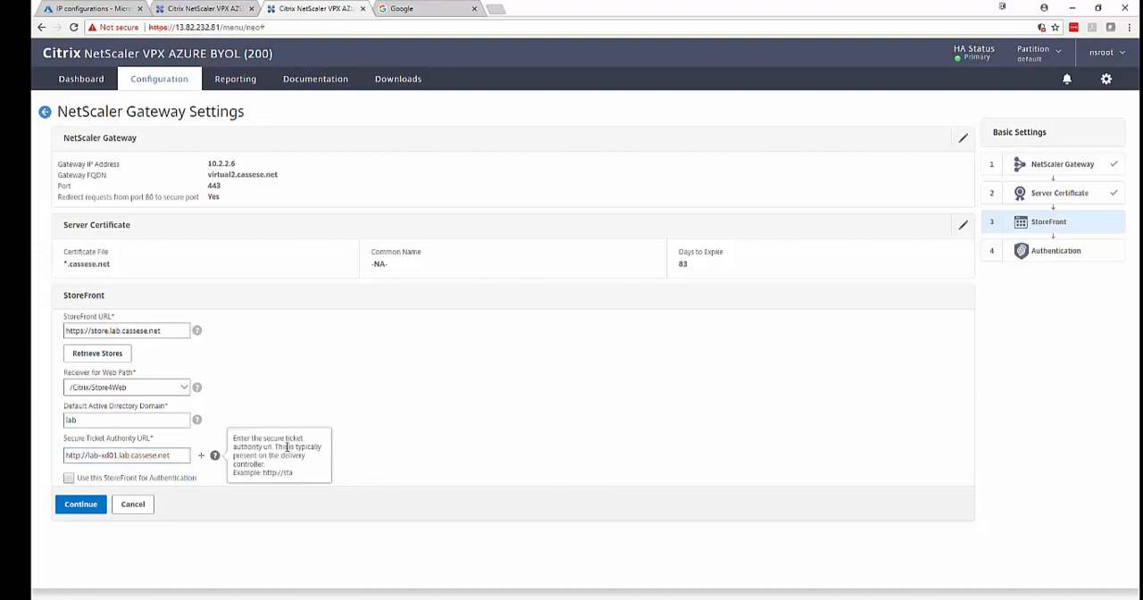
left_click(314, 388)
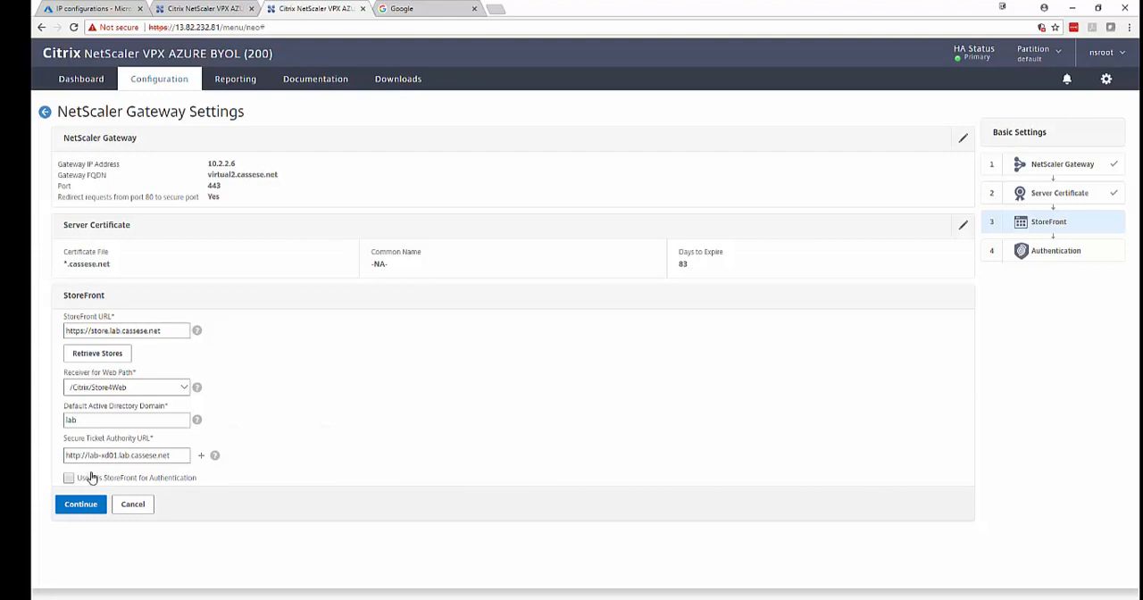
left_click(94, 506)
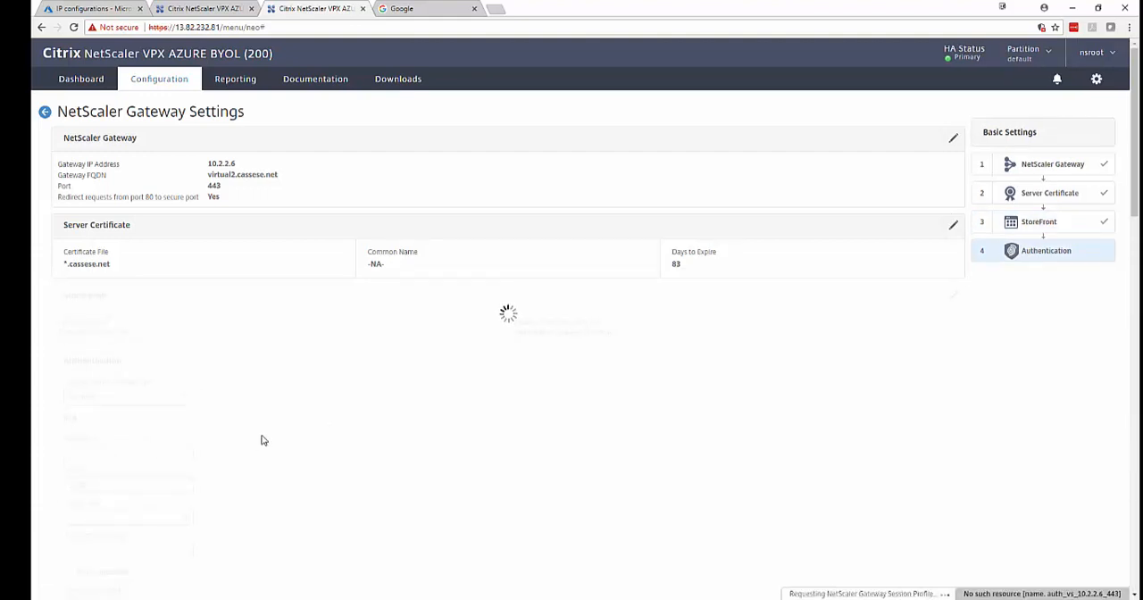
Set the domain authentication server IP to 10.0.0.4 and enter the base DN for the user's entry in the lab domain.
left_click(137, 225)
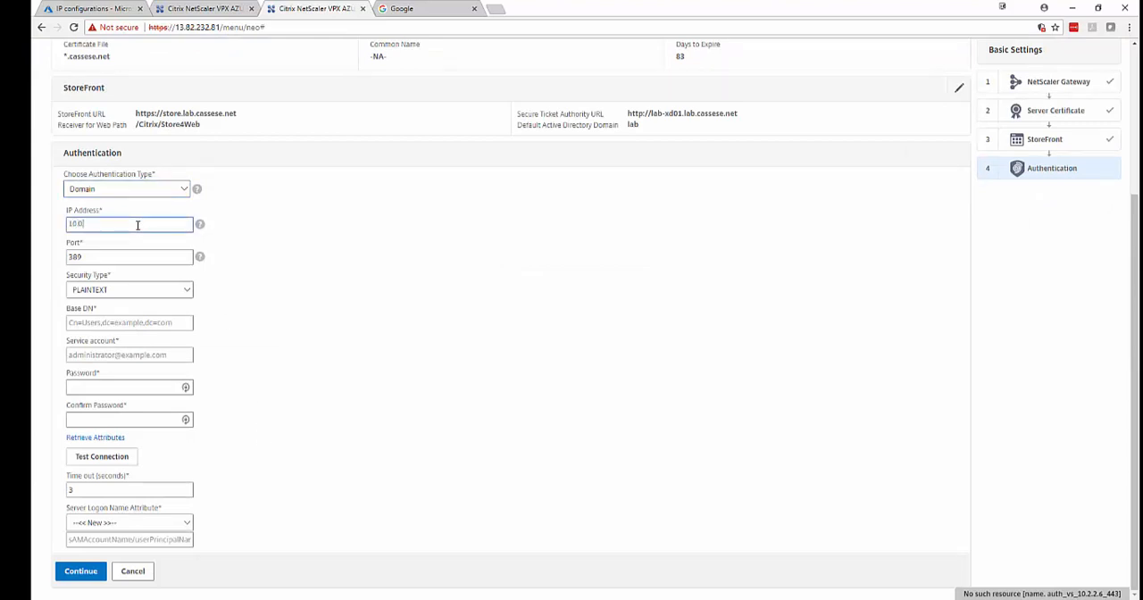
left_click(131, 321)
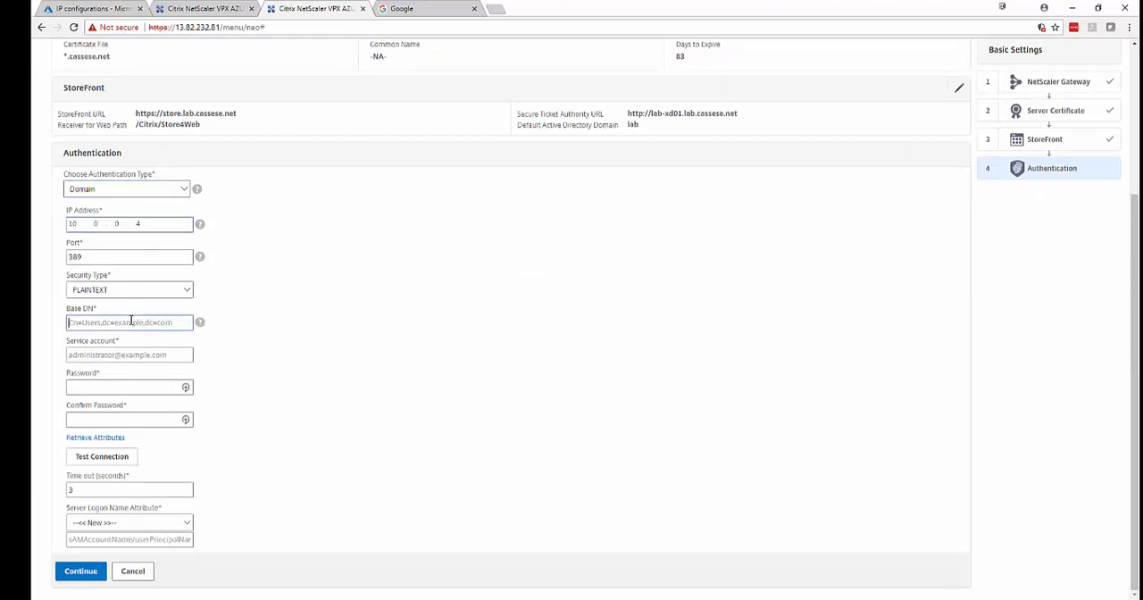
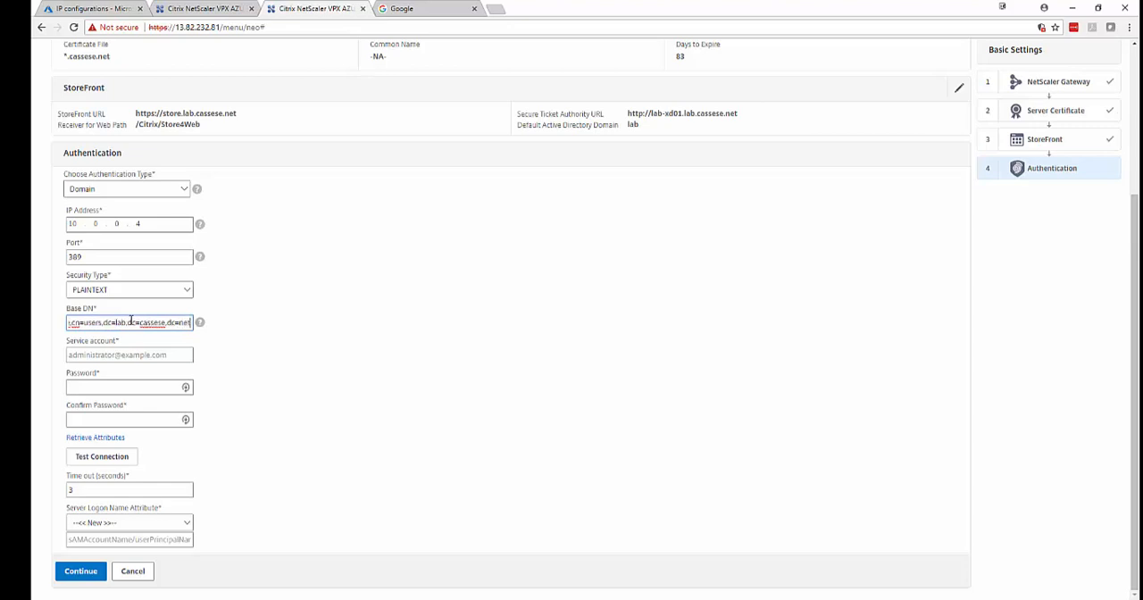
Enter the service account with its password and confirmation, and test the connection to the LDAP server.
left_click(129, 356)
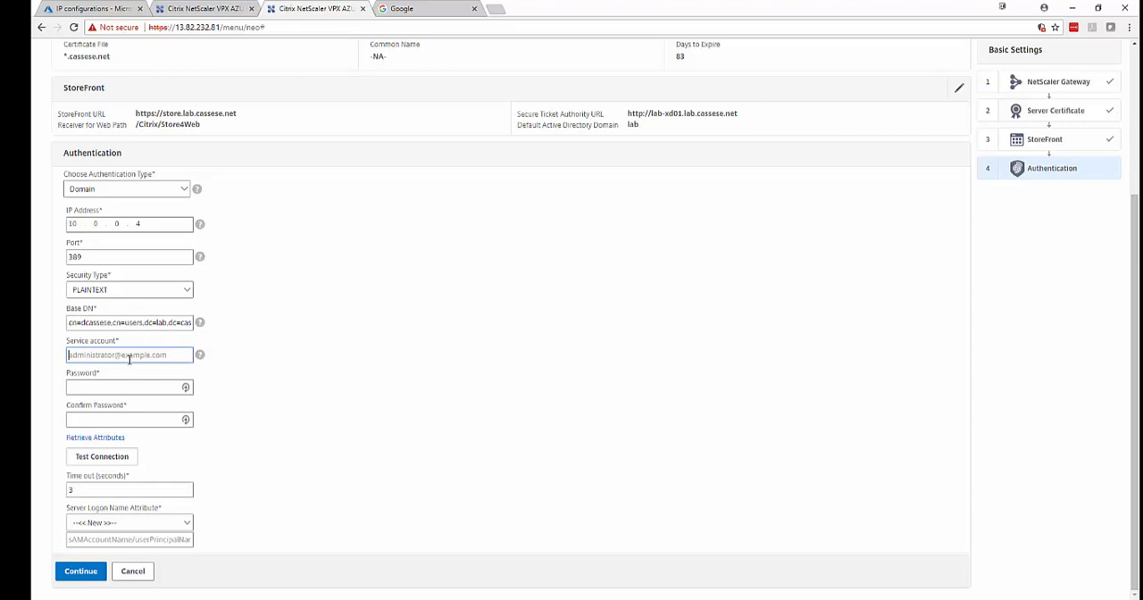
left_click(128, 384)
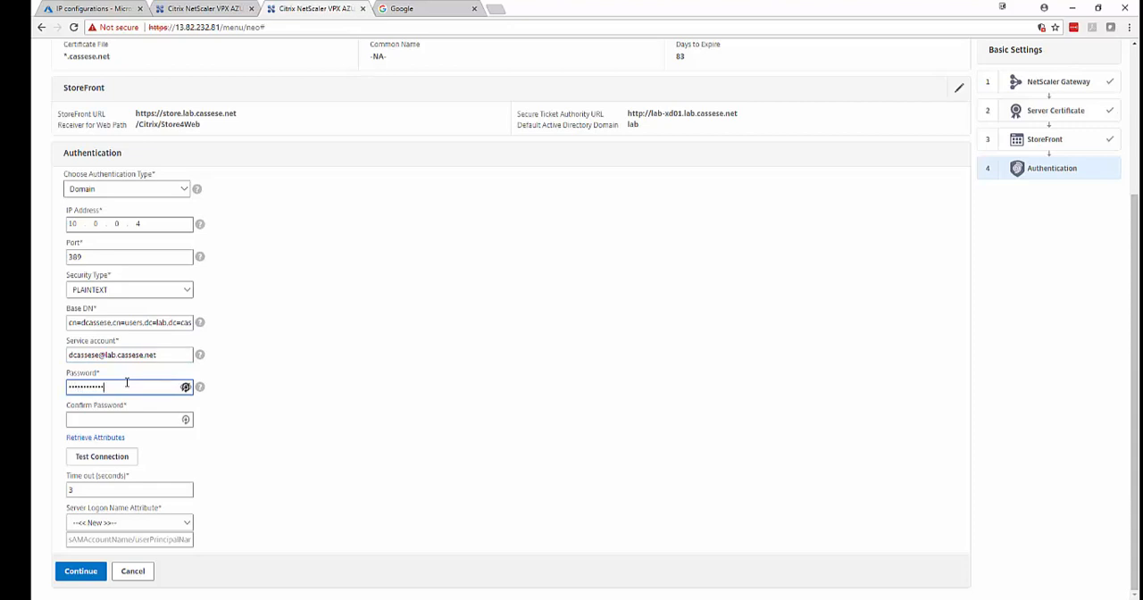
key("Tab")
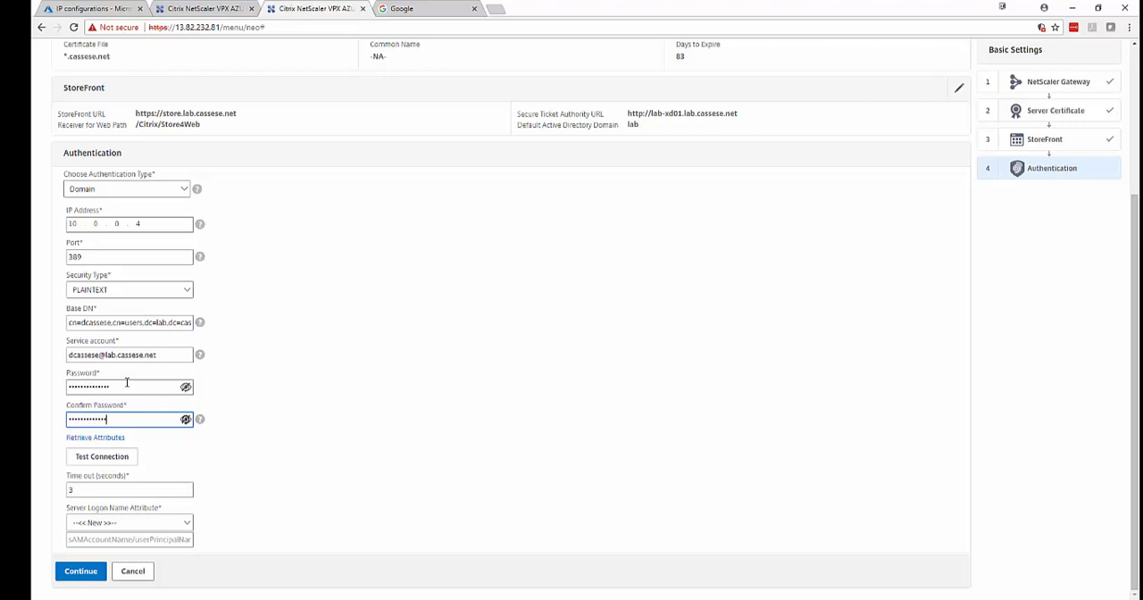
left_click(115, 459)
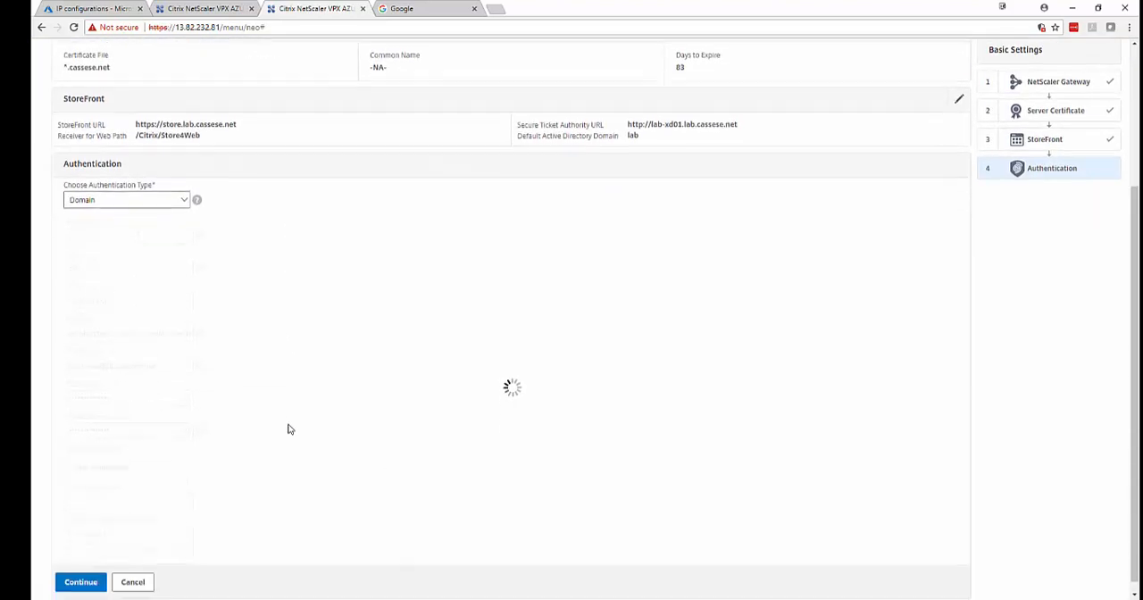
scroll(255, 440, "down", 2)
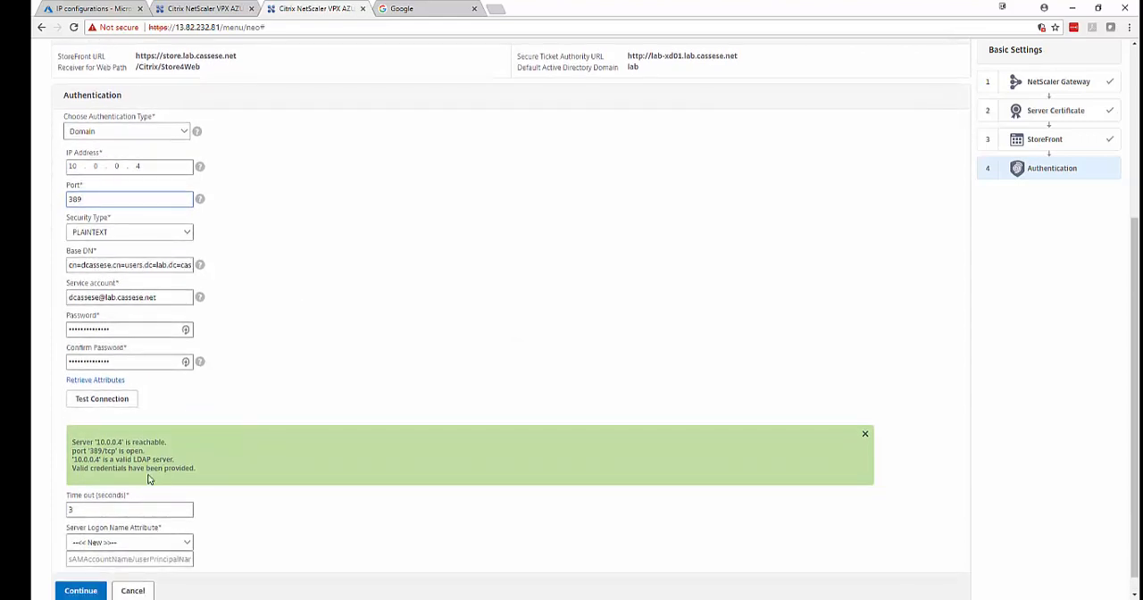
Use sAMAccountName as the server logon name attribute and finish the gateway setup, adding the credentials to LastPass.
left_click(141, 523)
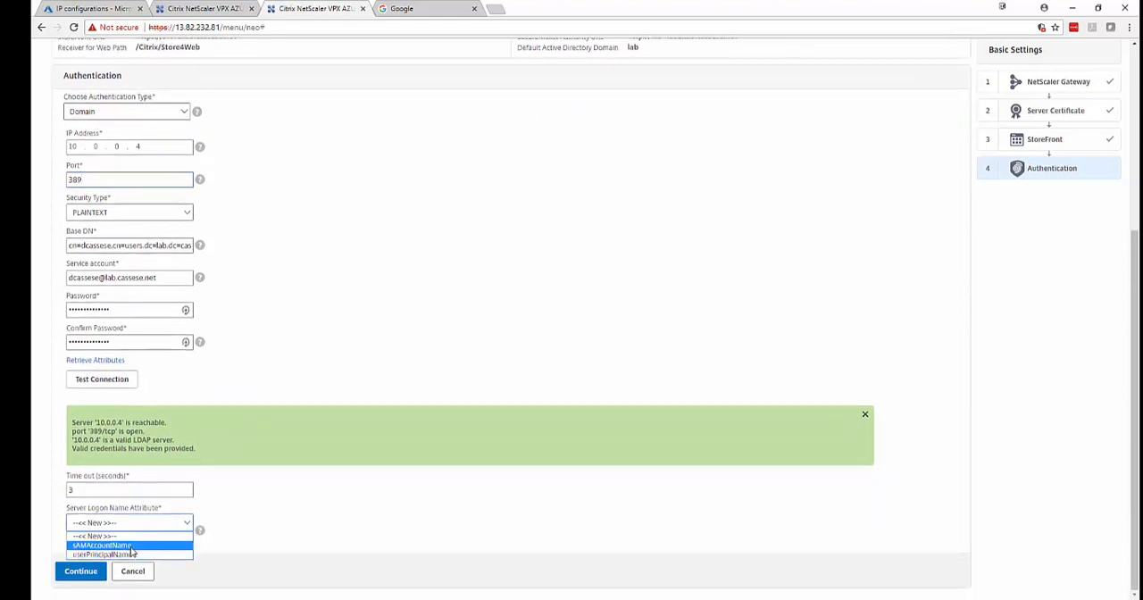
left_click(132, 547)
left_click(79, 570)
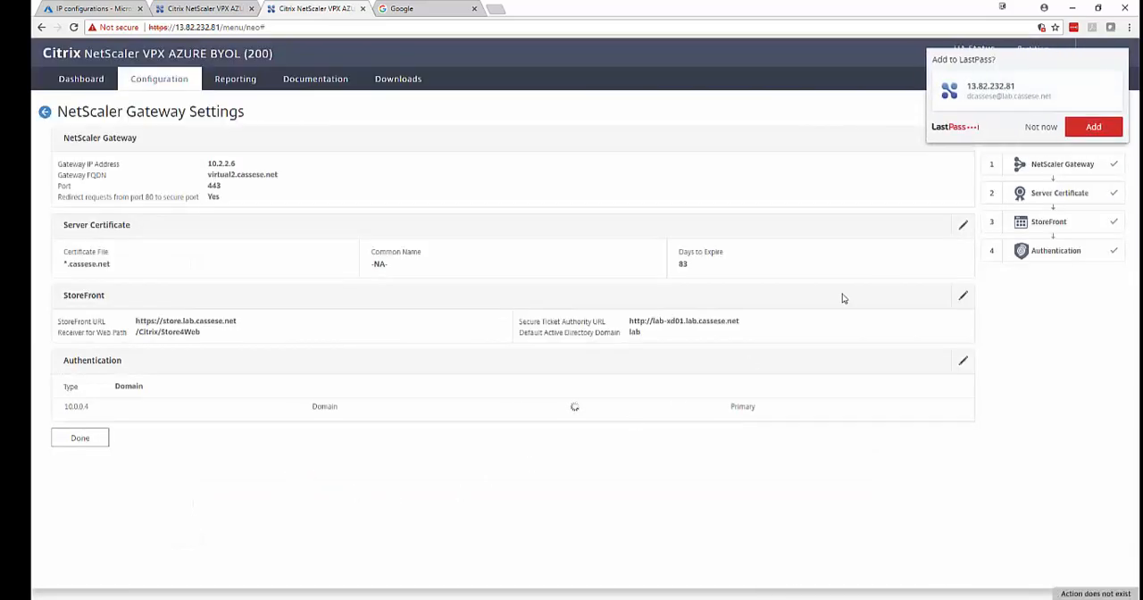
left_click(1074, 126)
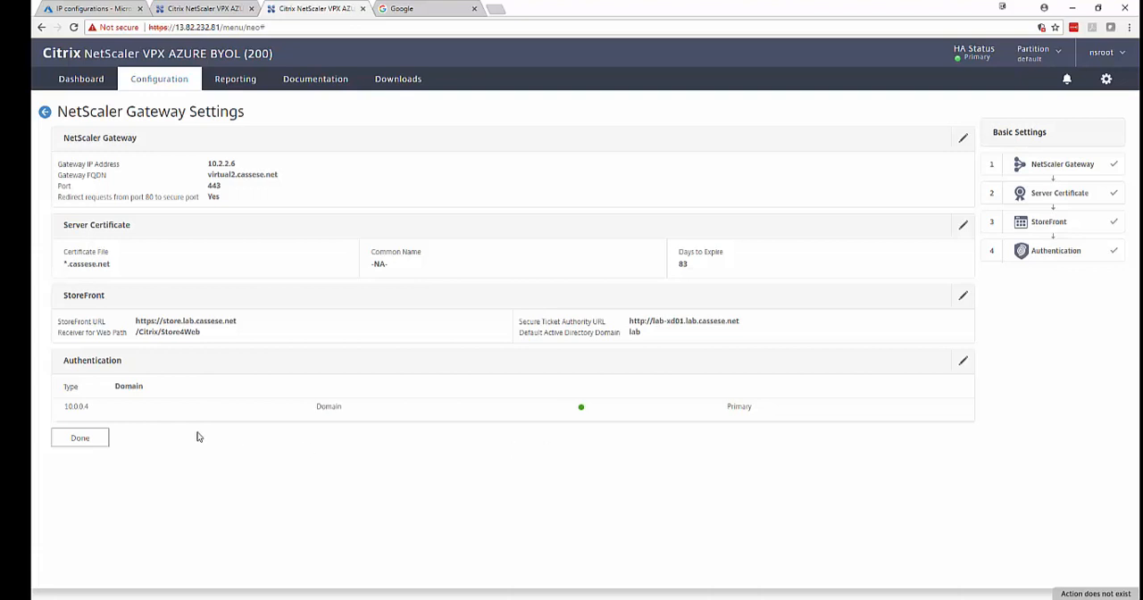
left_click(79, 438)
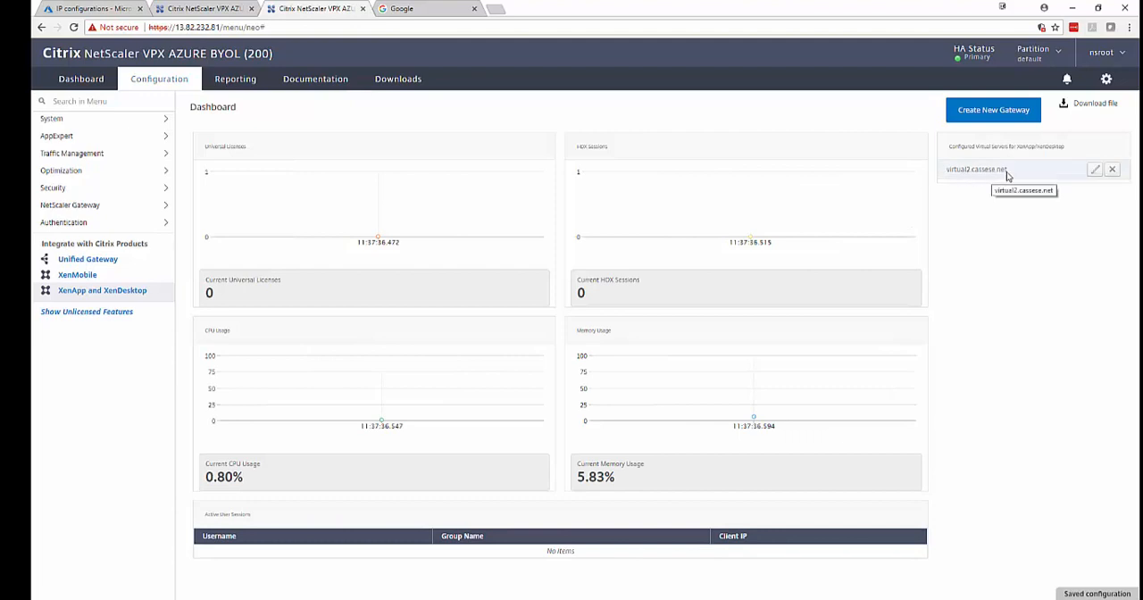
Check the NetScaler Gateway virtual servers on the secondary NetScaler at 13.82.235.20, and return to the primary.
left_click(211, 8)
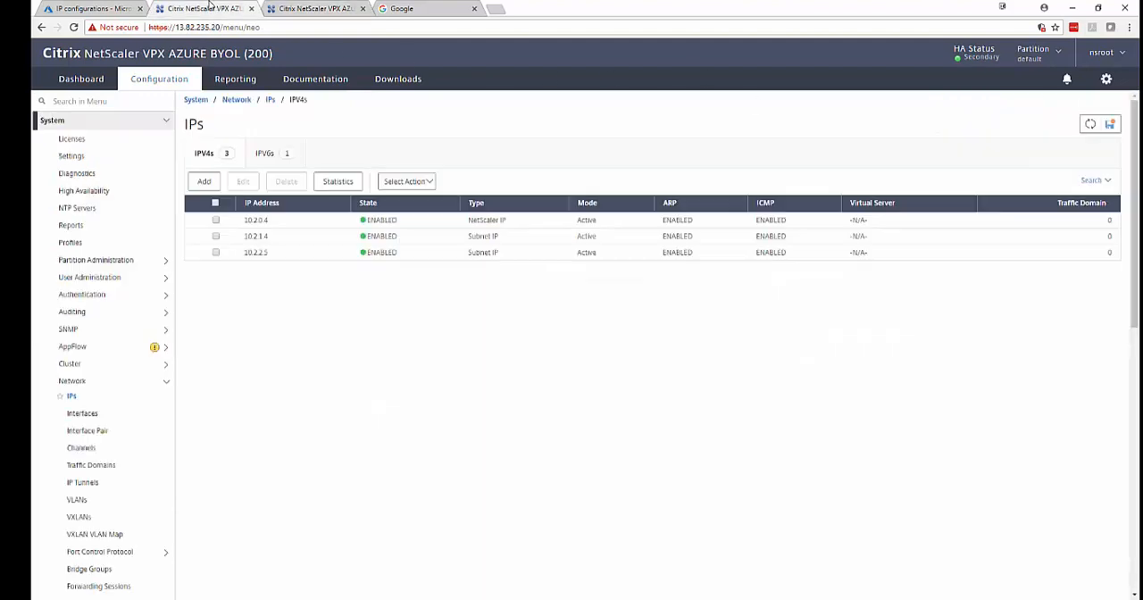
left_click(129, 122)
left_click(105, 208)
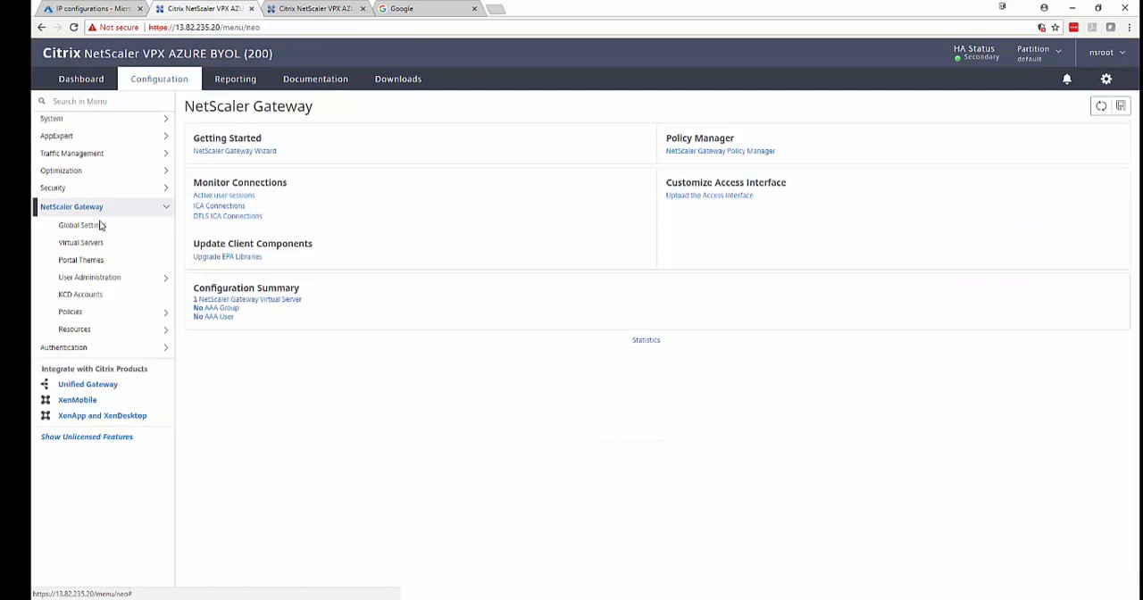
left_click(96, 243)
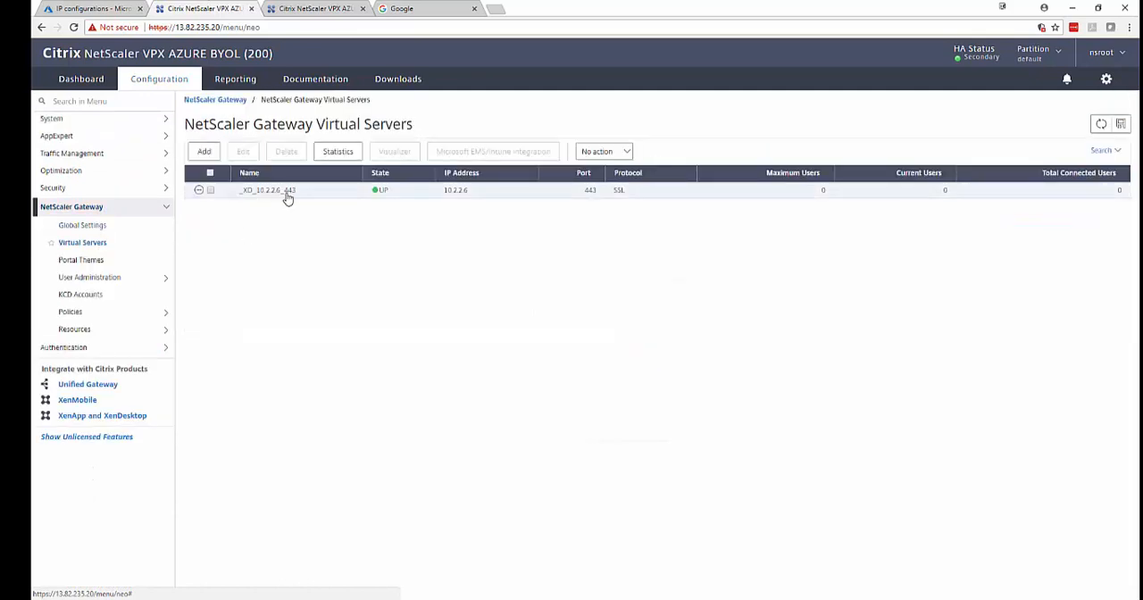
left_click(279, 7)
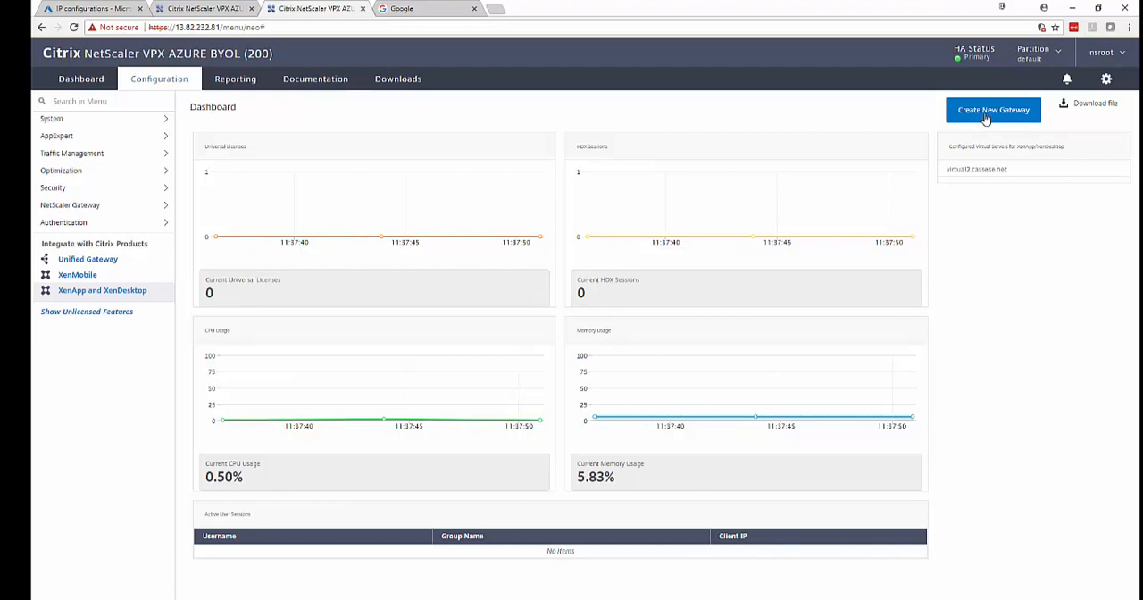
Switch to the Azure portal and look up the IP configurations of vpx0's nic0-12 in resource group lab-cassese-networking2.
left_click(103, 7)
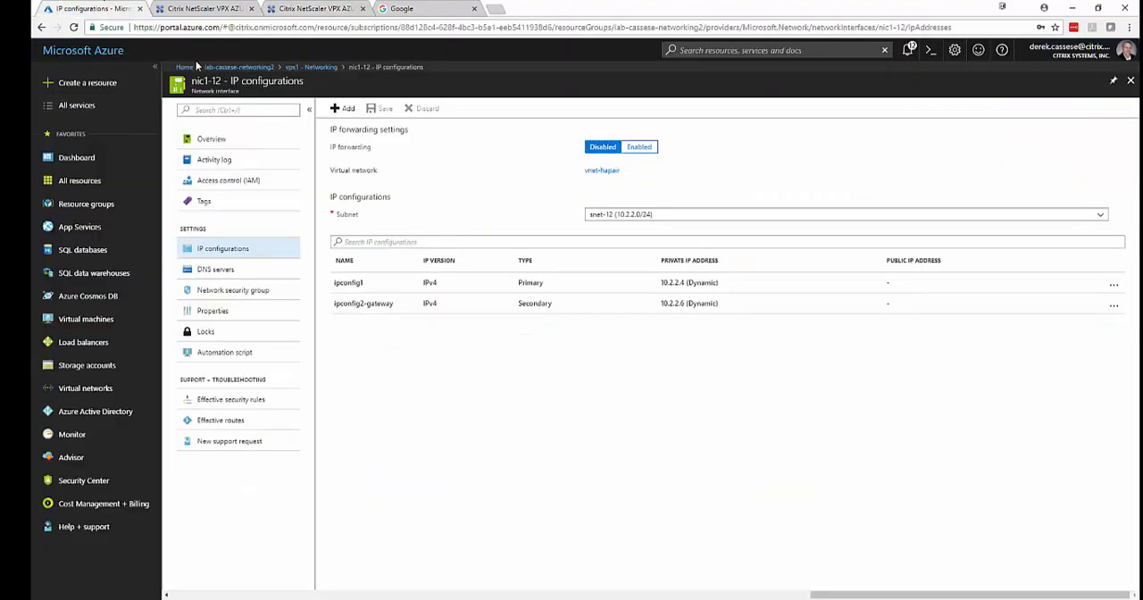
left_click(230, 67)
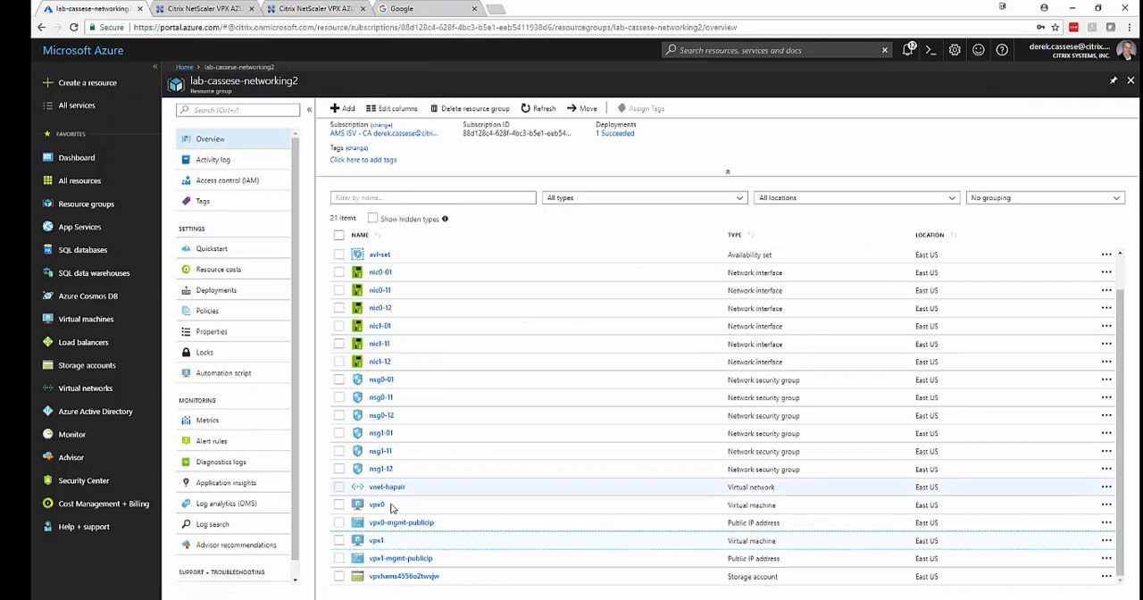
left_click(378, 505)
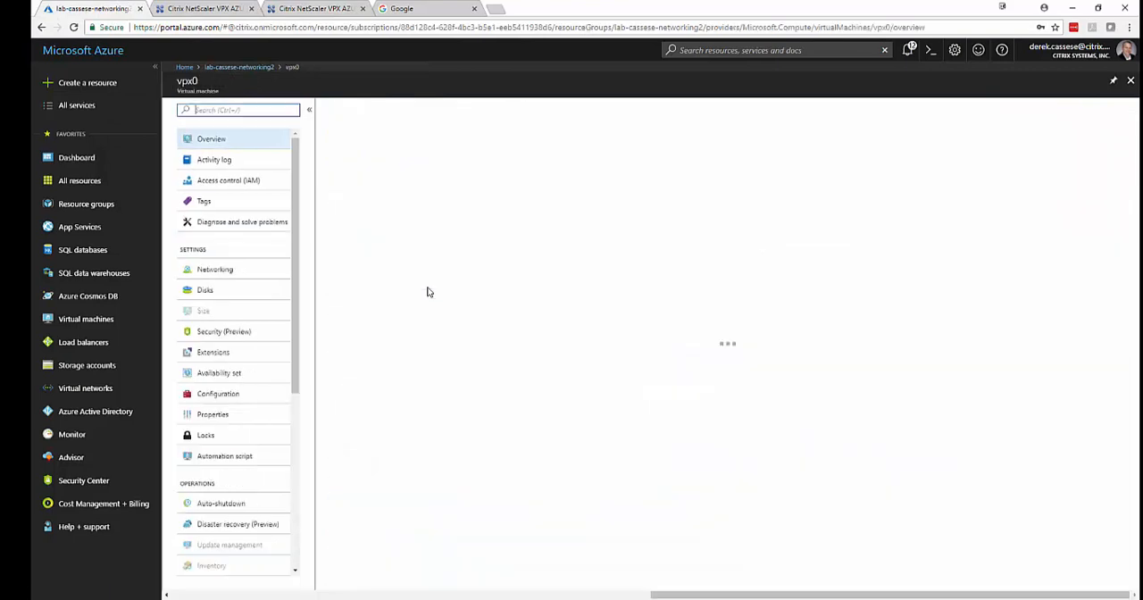
left_click(227, 276)
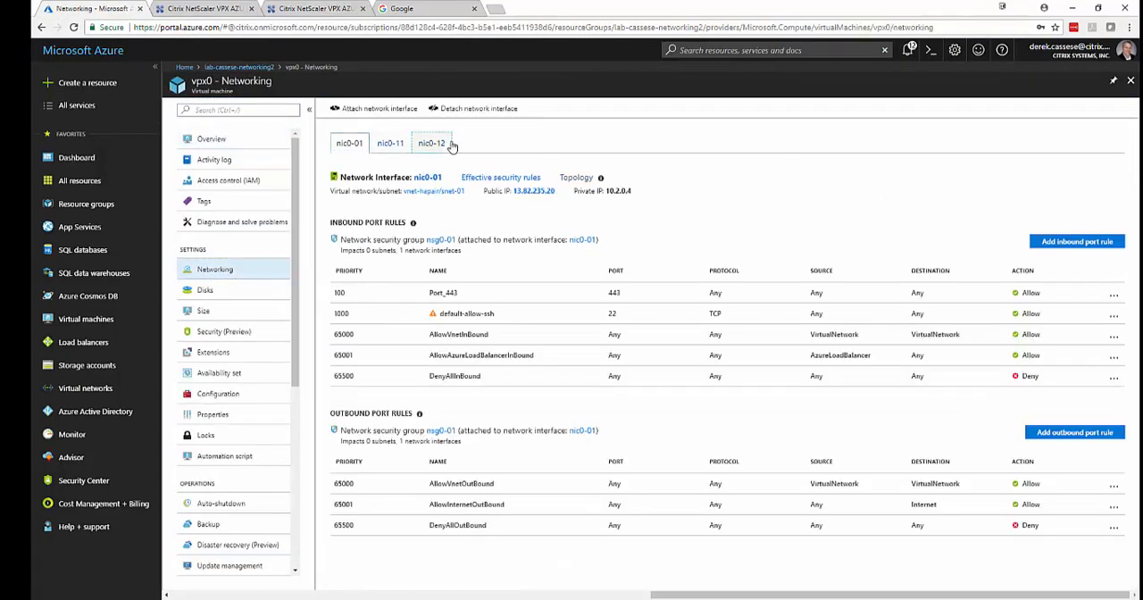
left_click(432, 143)
left_click(427, 177)
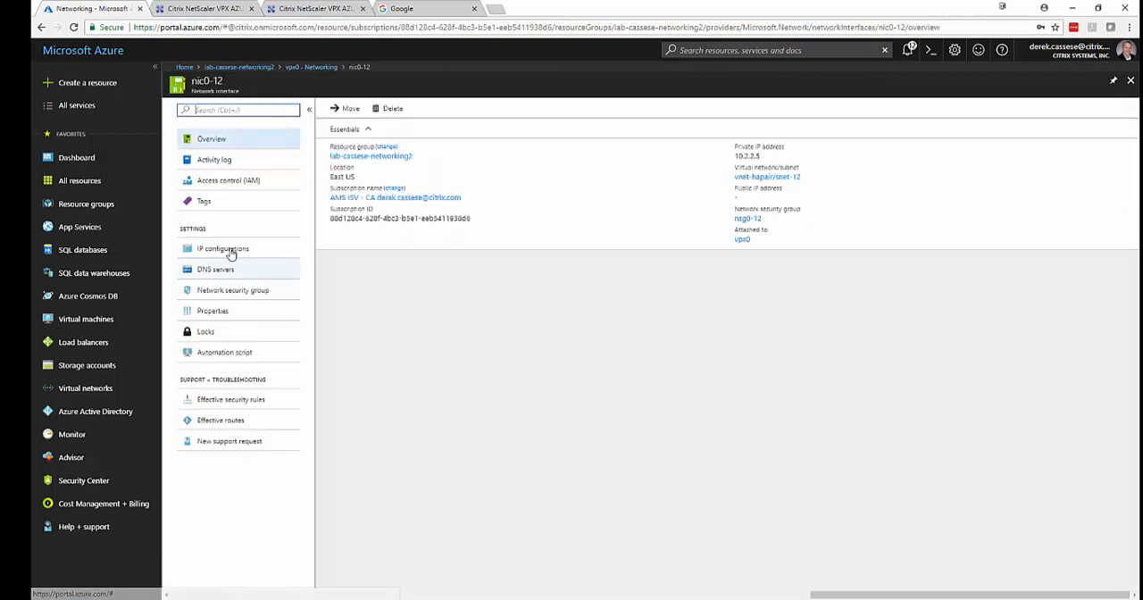
left_click(225, 250)
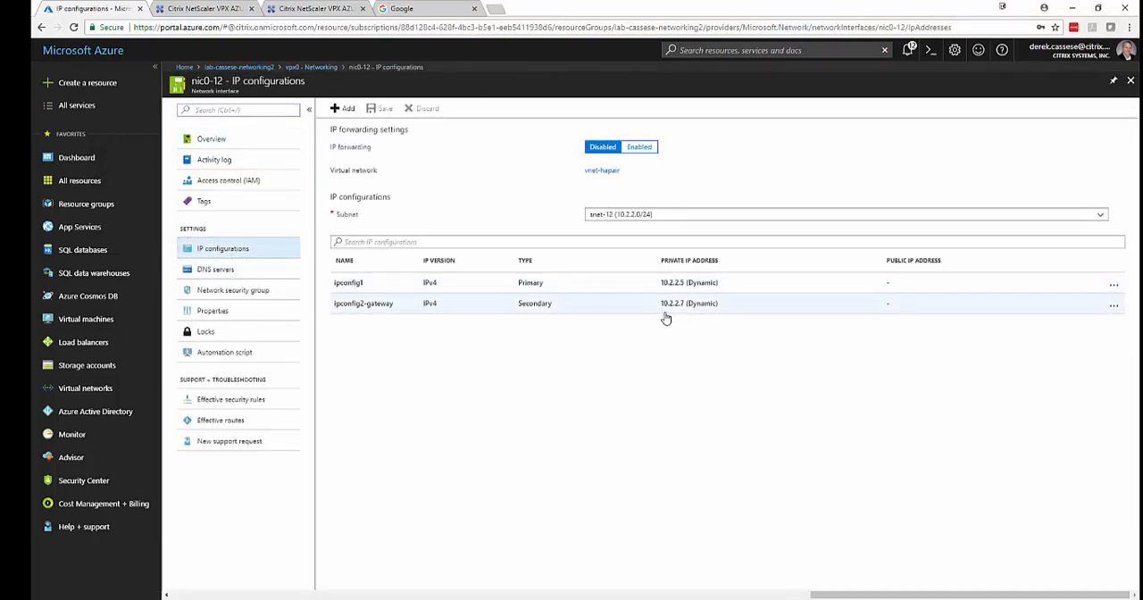
Return to the primary NetScaler at 13.82.232.81 and start creating a second XenApp/XenDesktop gateway with the StoreFront option.
left_click(317, 8)
left_click(963, 116)
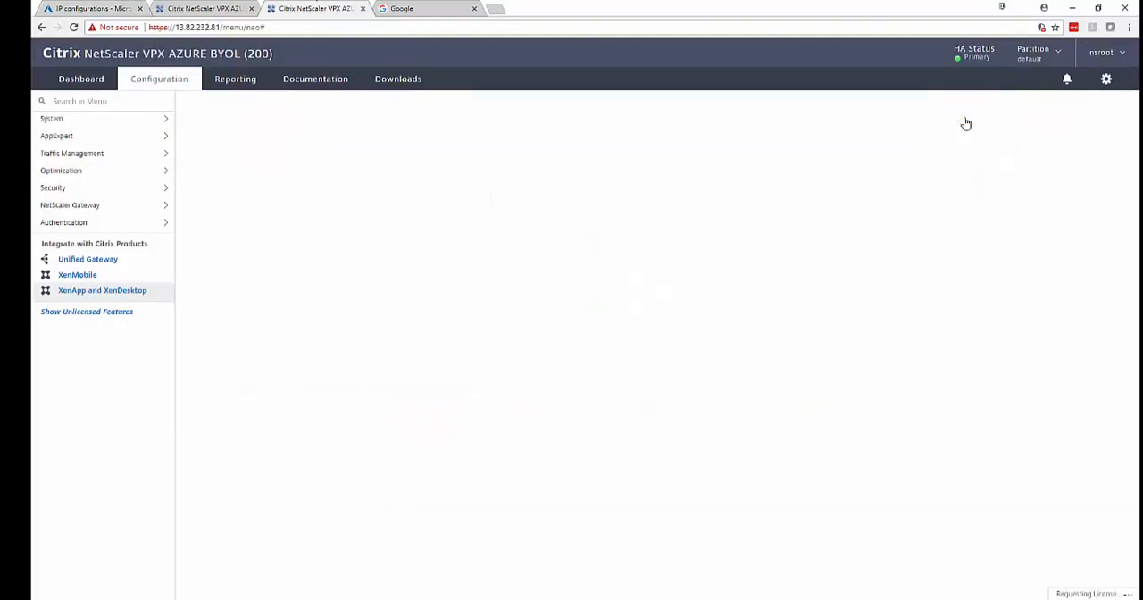
left_click(83, 398)
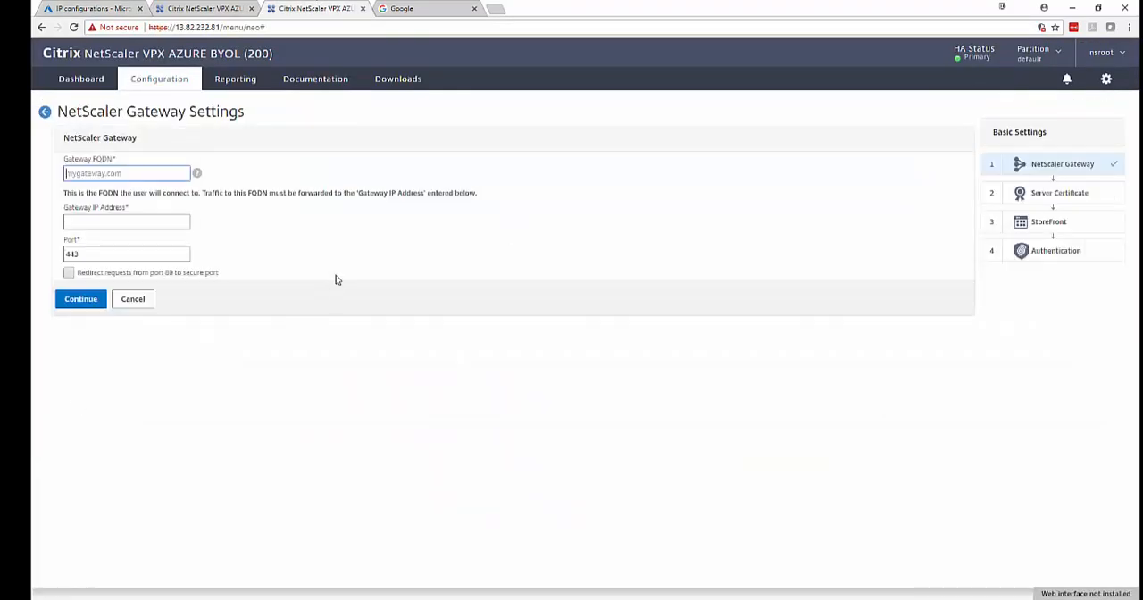
Set the gateway FQDN to virtual2.cassese.net and its IP to nic0-12's gateway address 10.2.2.7, redirecting port 80 requests to the secure port.
left_click(135, 172)
type("virtual2.casses")
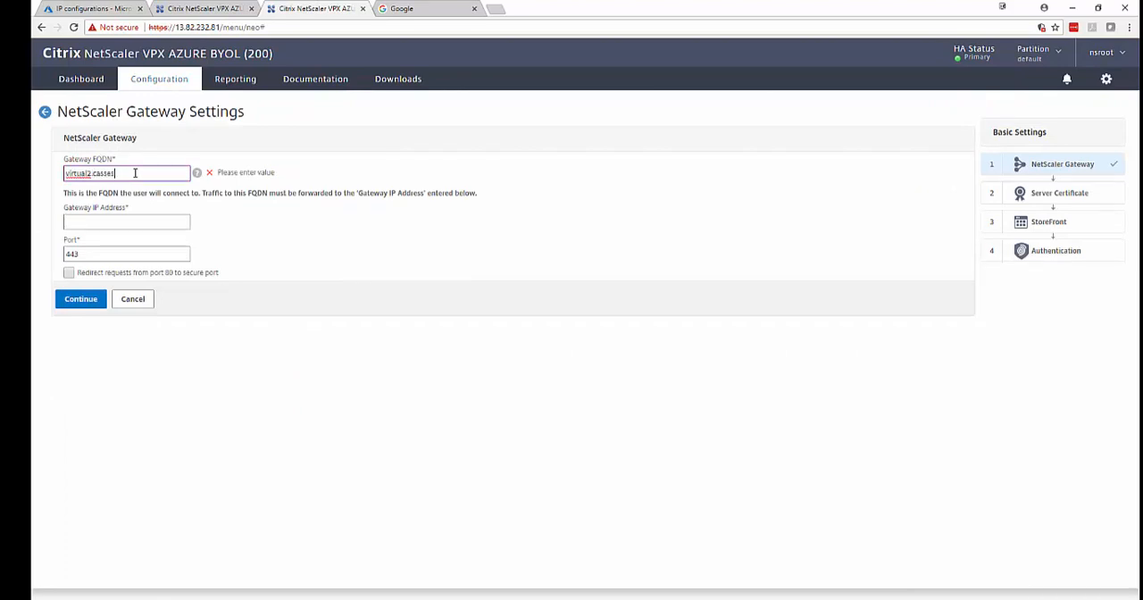
type("e.net")
left_click(140, 223)
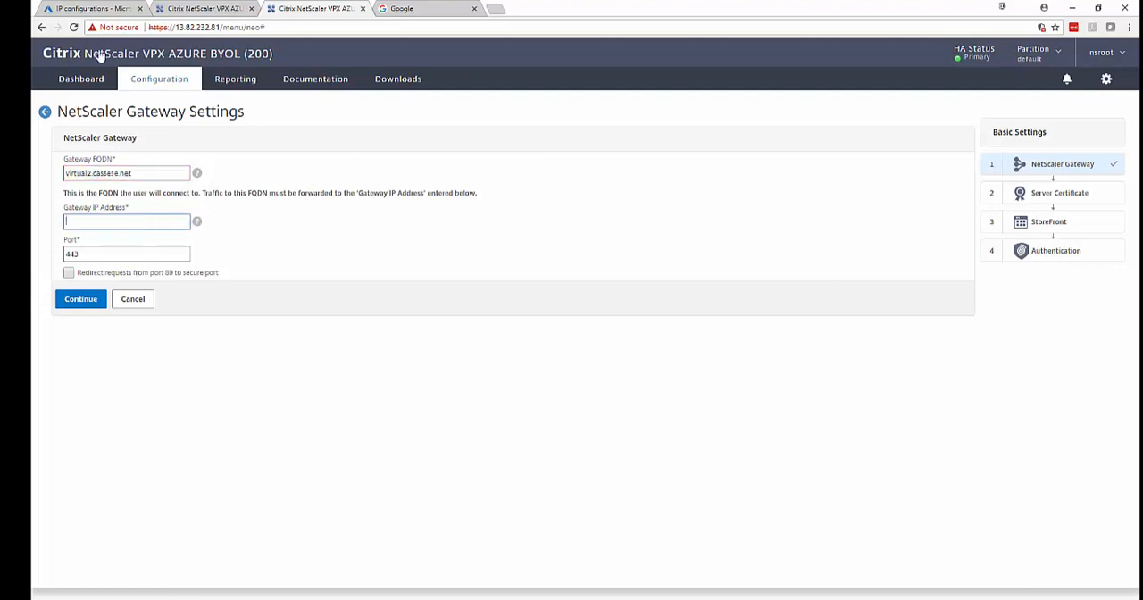
left_click(90, 7)
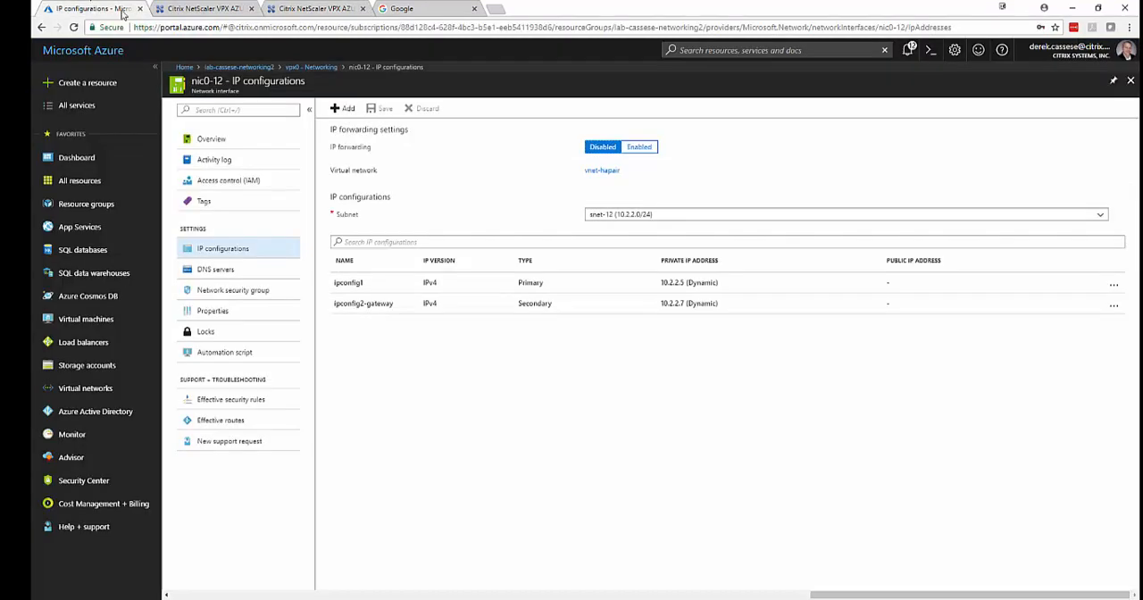
left_click(311, 8)
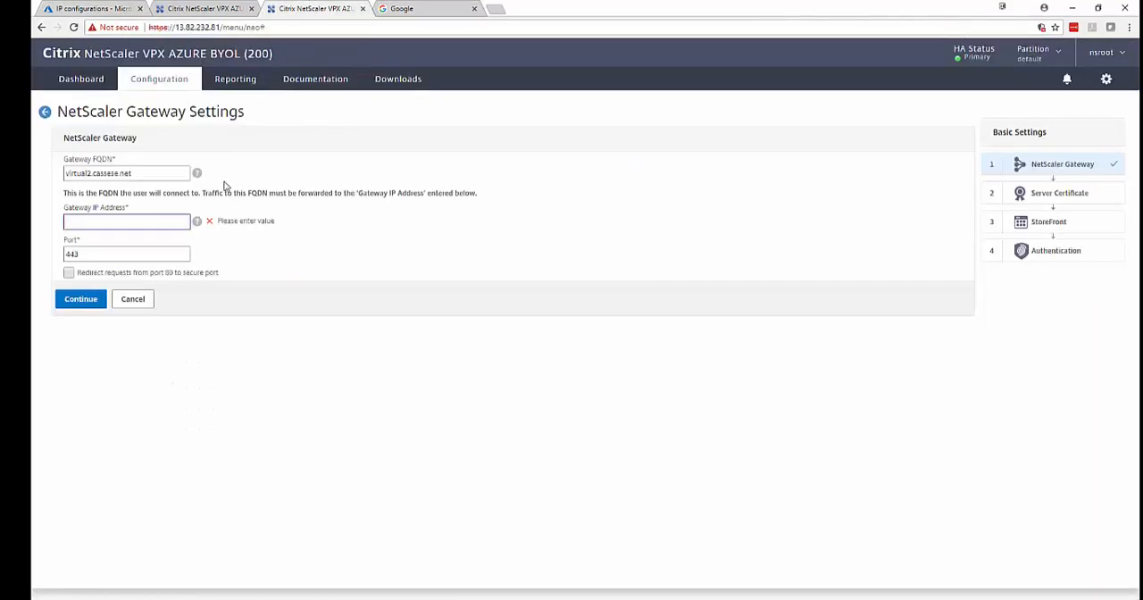
type("10.2.2.7")
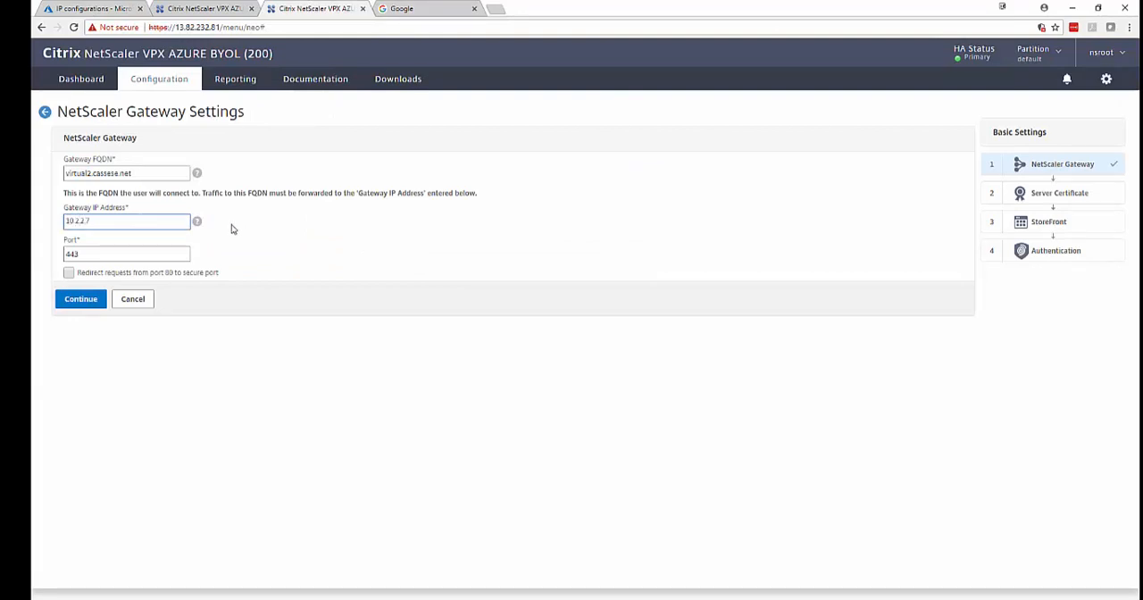
key("Tab")
left_click(69, 272)
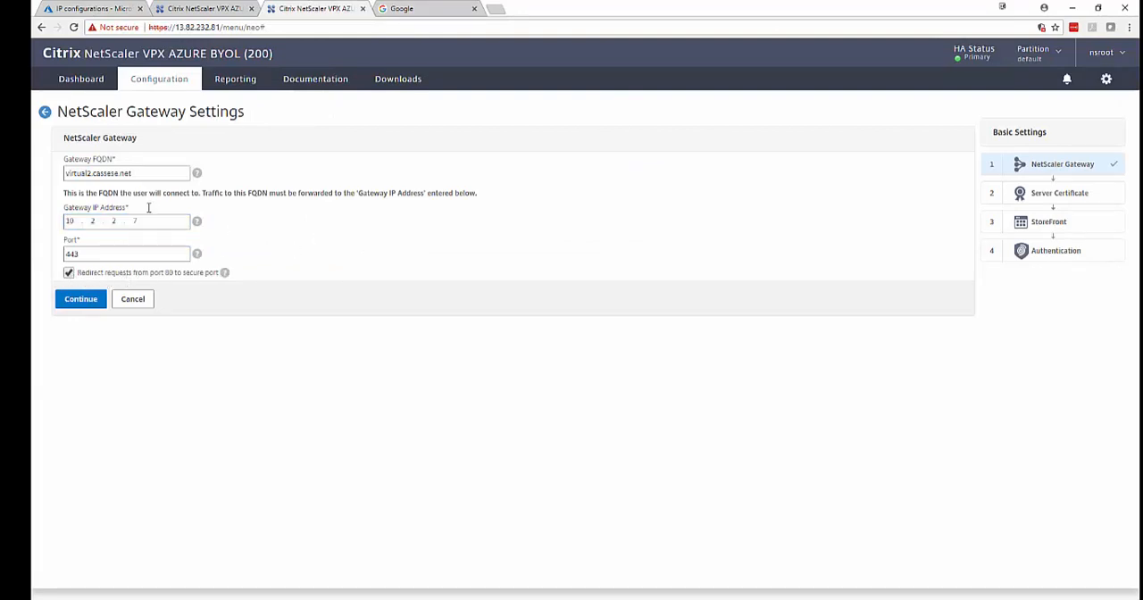
left_click(89, 299)
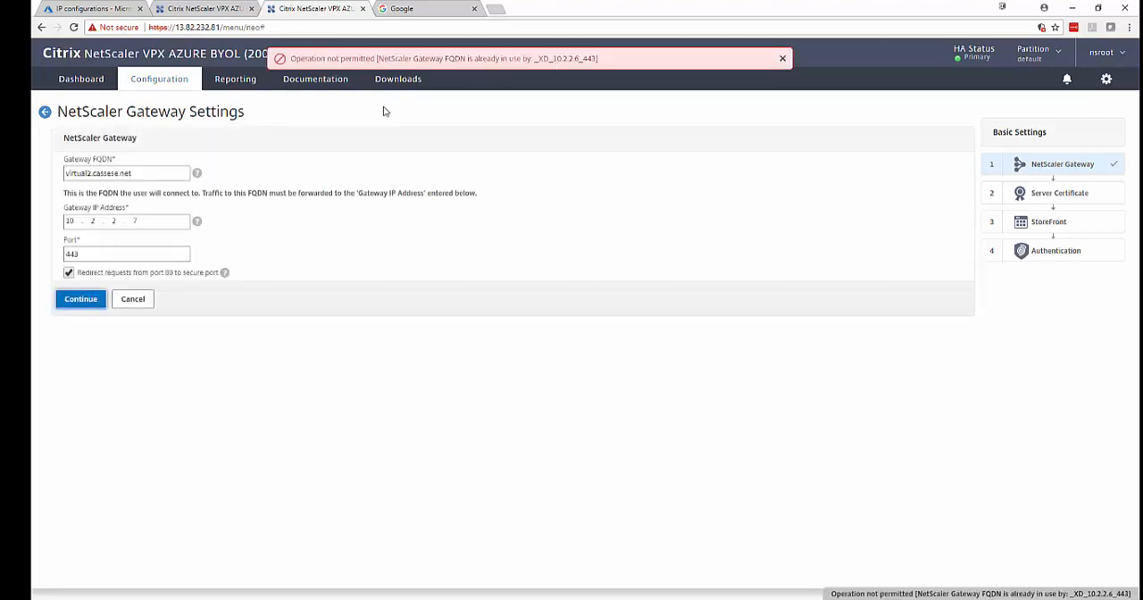
Re-enter the gateway FQDN in capitals as VIRTUAL2.CASSESE.NET and continue with the existing *.cassese.net server certificate.
left_click_drag(151, 172, 43, 177)
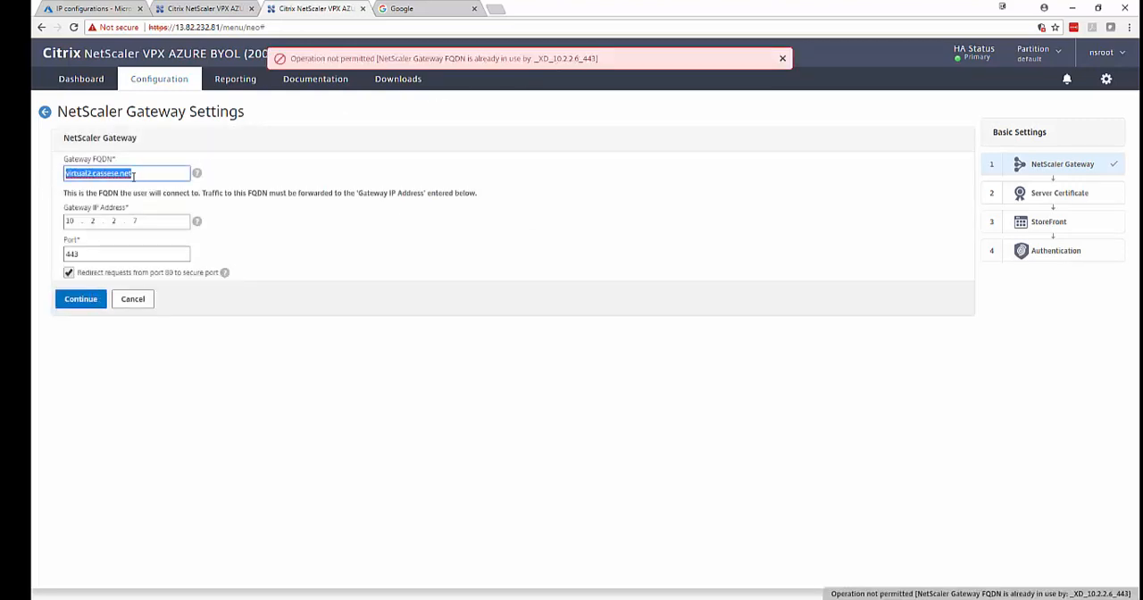
type("vIRTUAL")
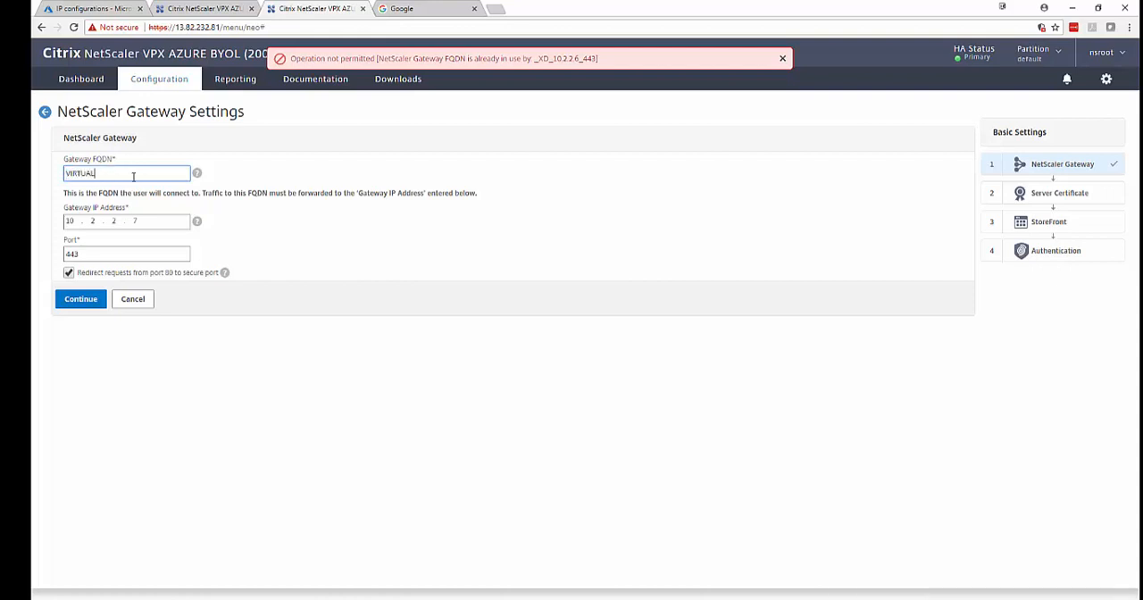
type("2.CASSESE.NET")
left_click(323, 225)
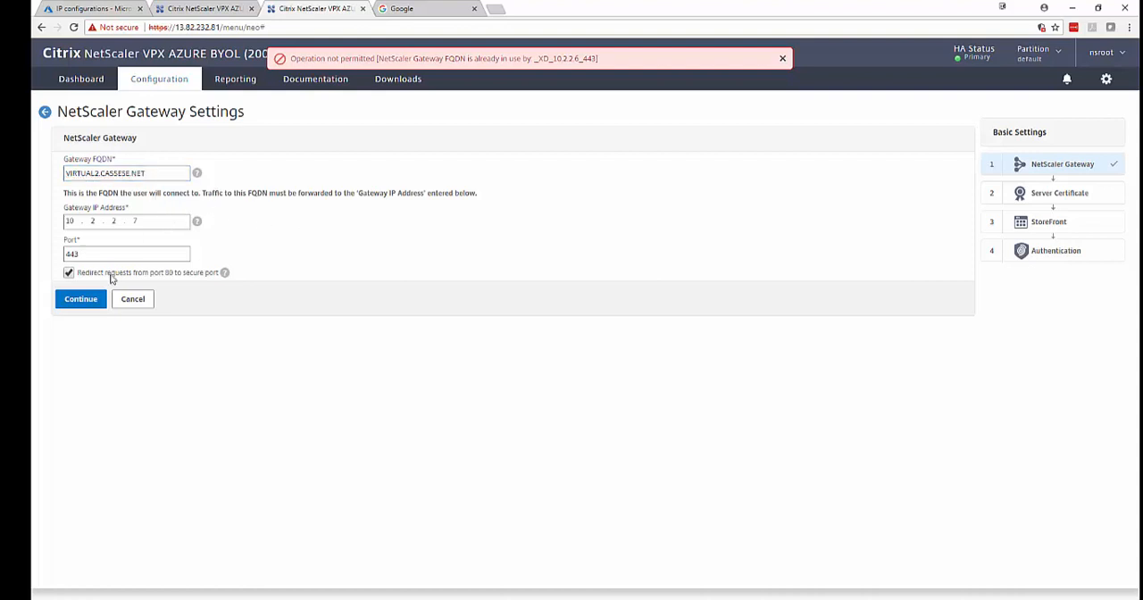
left_click(82, 300)
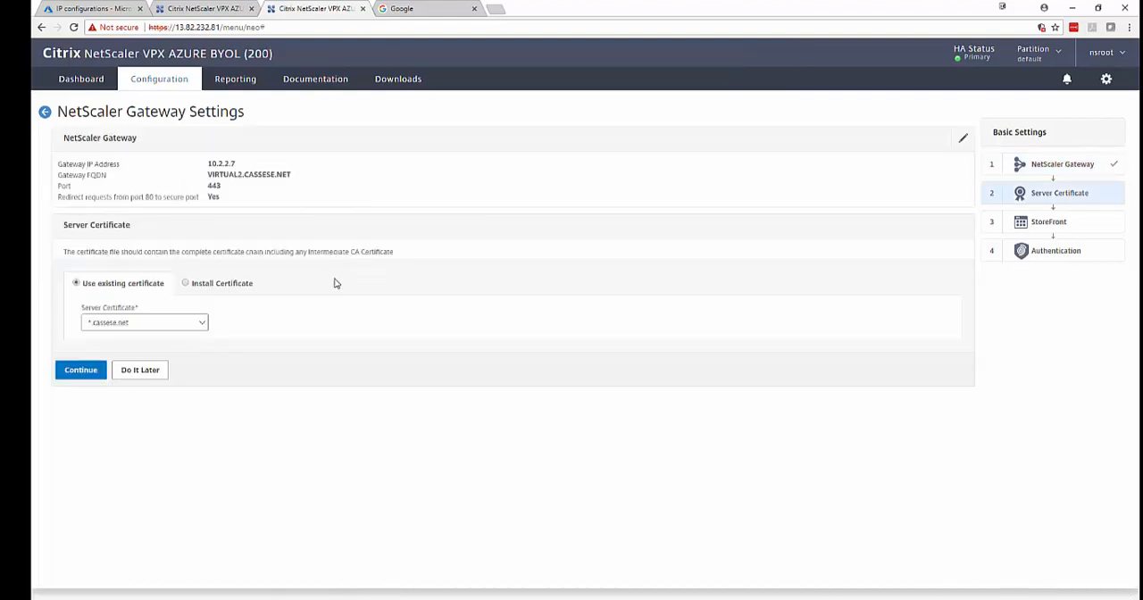
left_click(84, 371)
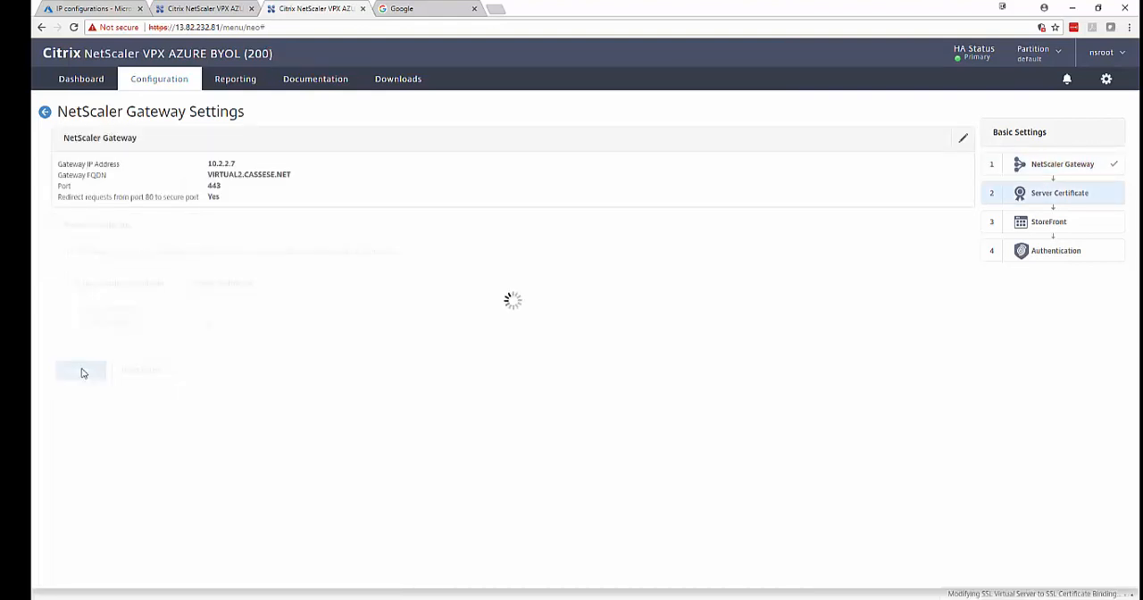
type("h")
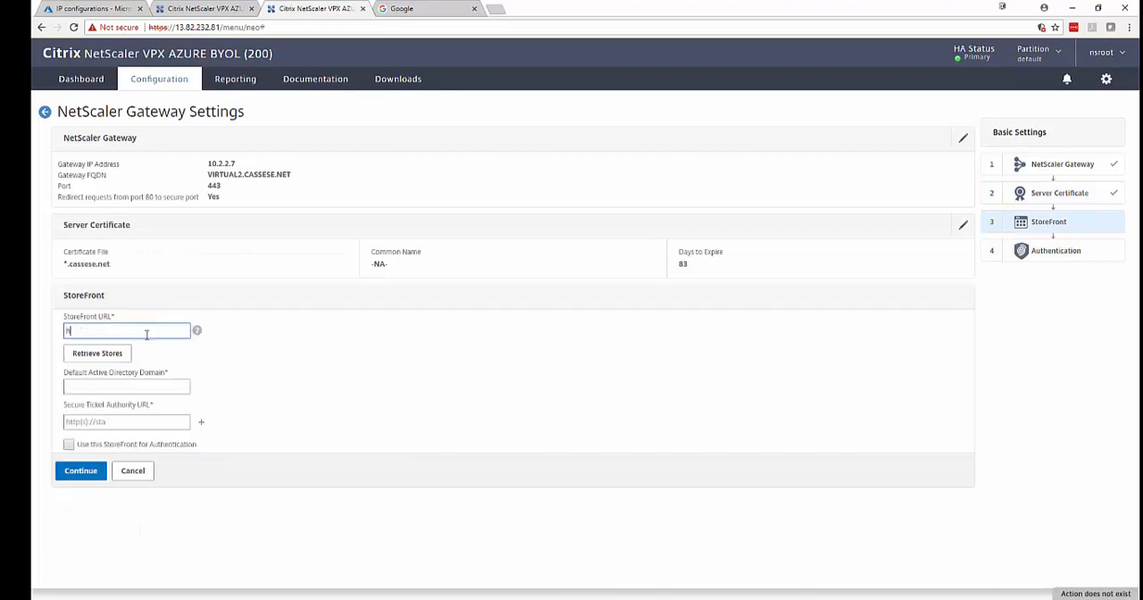
type("ttps://store.lab.cas")
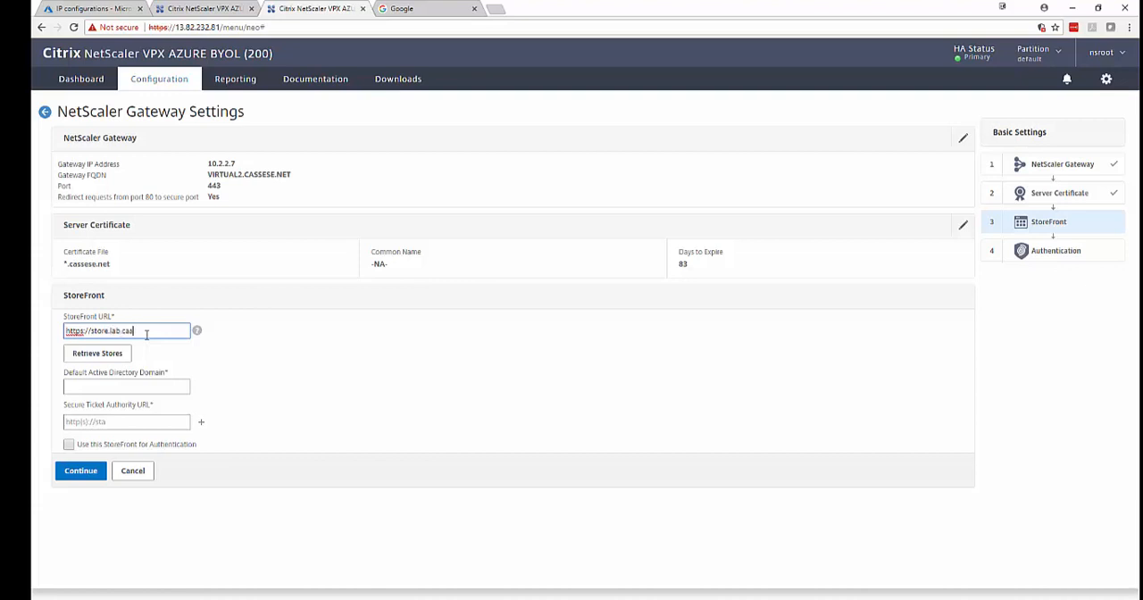
type("sese.net")
left_click(109, 357)
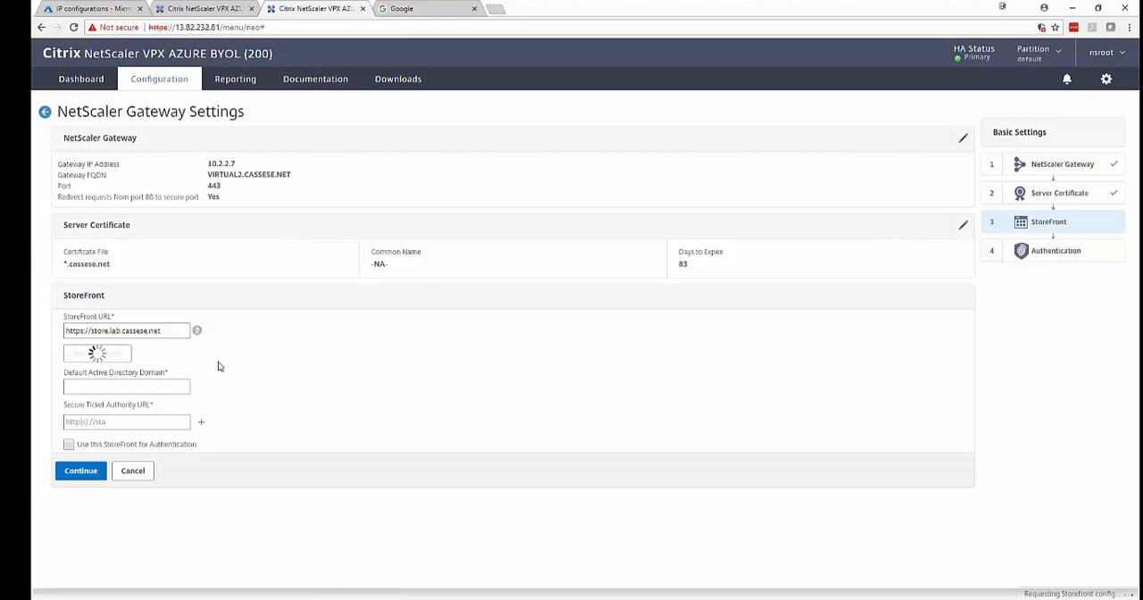
left_click(153, 391)
left_click(141, 427)
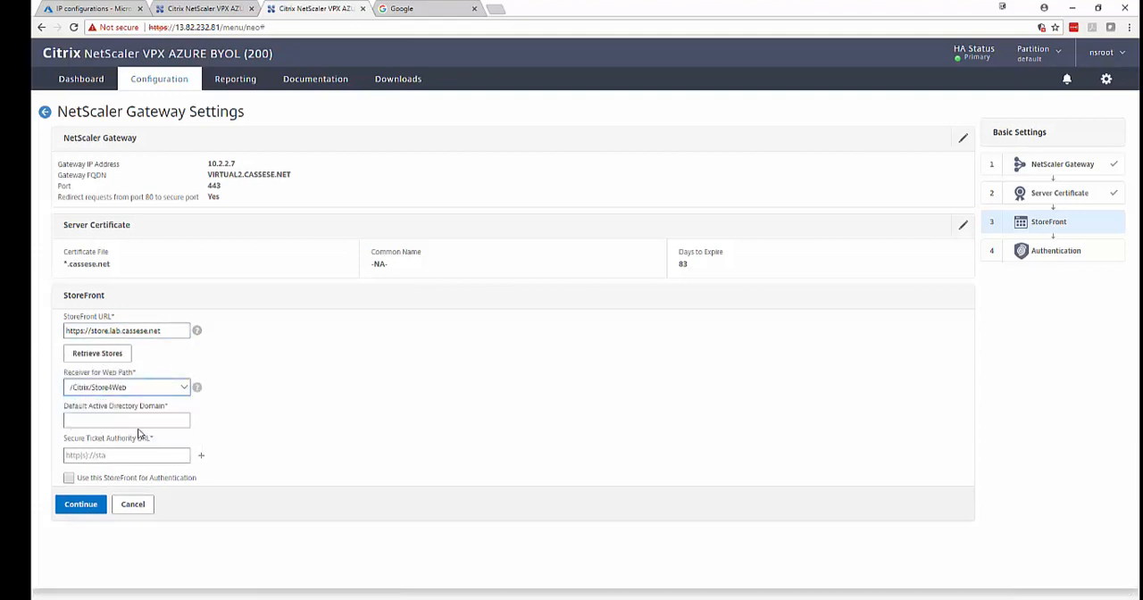
left_click(123, 426)
type("lab")
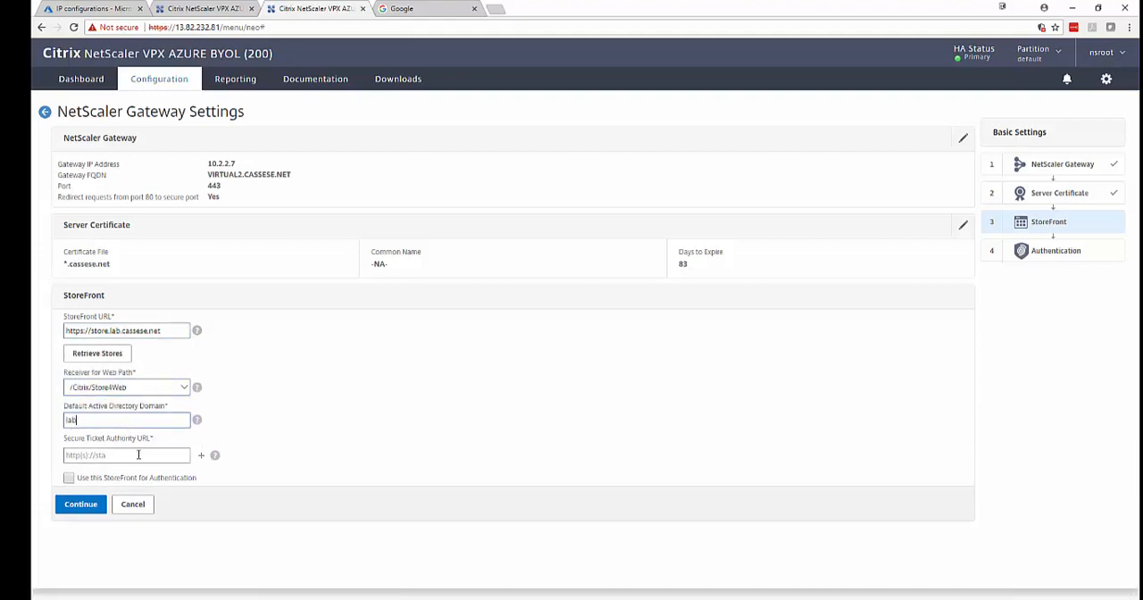
left_click(136, 456)
type("http")
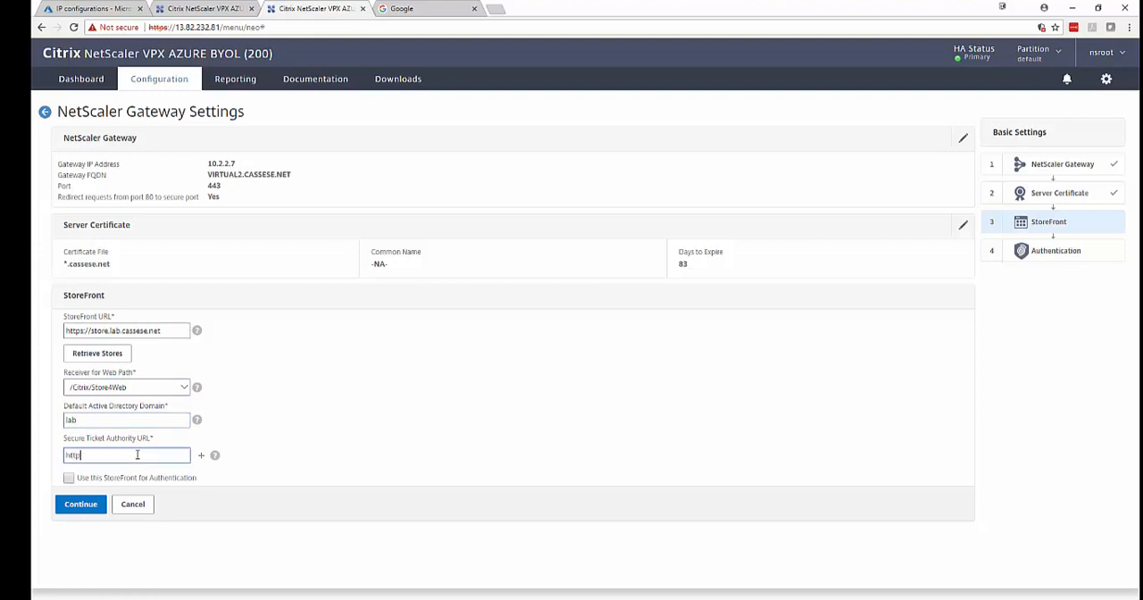
type("://lab-xd01.lab.cassese.net")
left_click(309, 440)
left_click(89, 505)
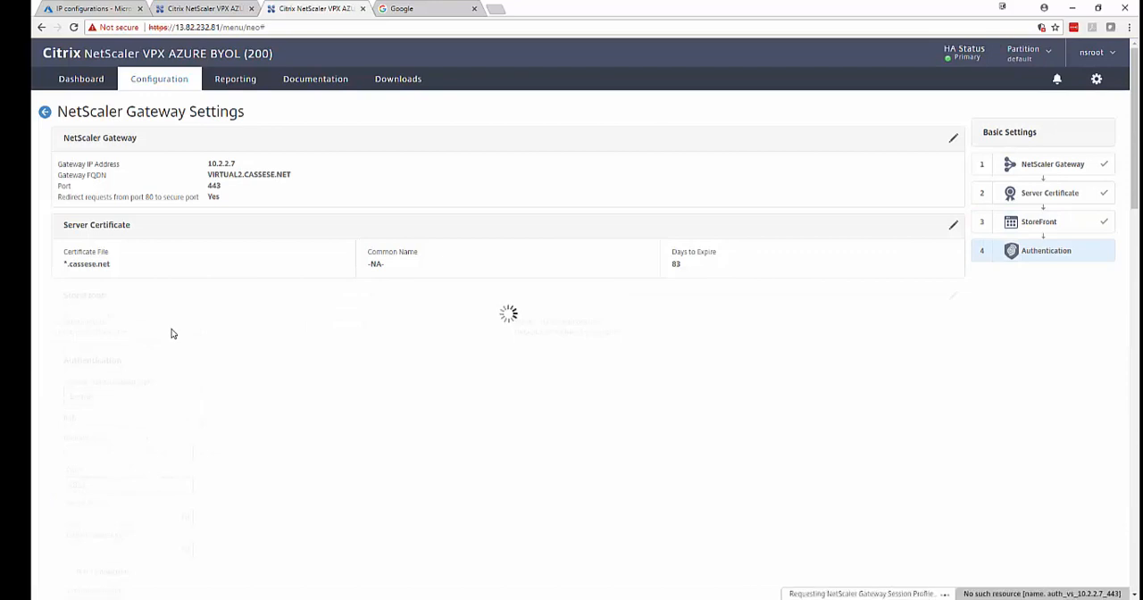
Use the existing domain server 10.0.0.4 for the gateway's Domain authentication.
left_click(158, 168)
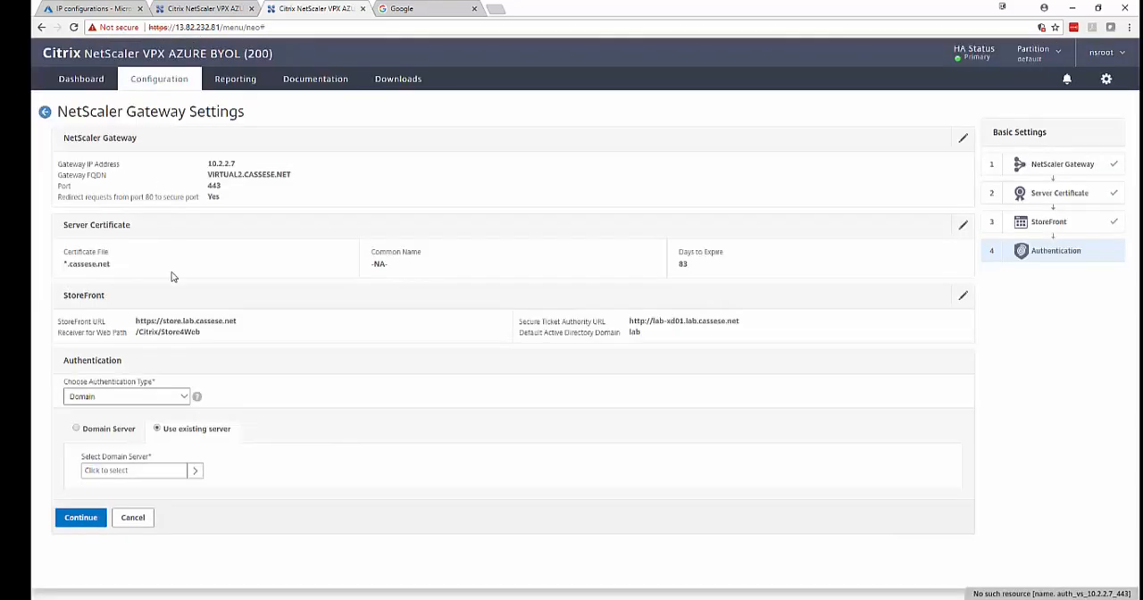
left_click(162, 471)
left_click(327, 174)
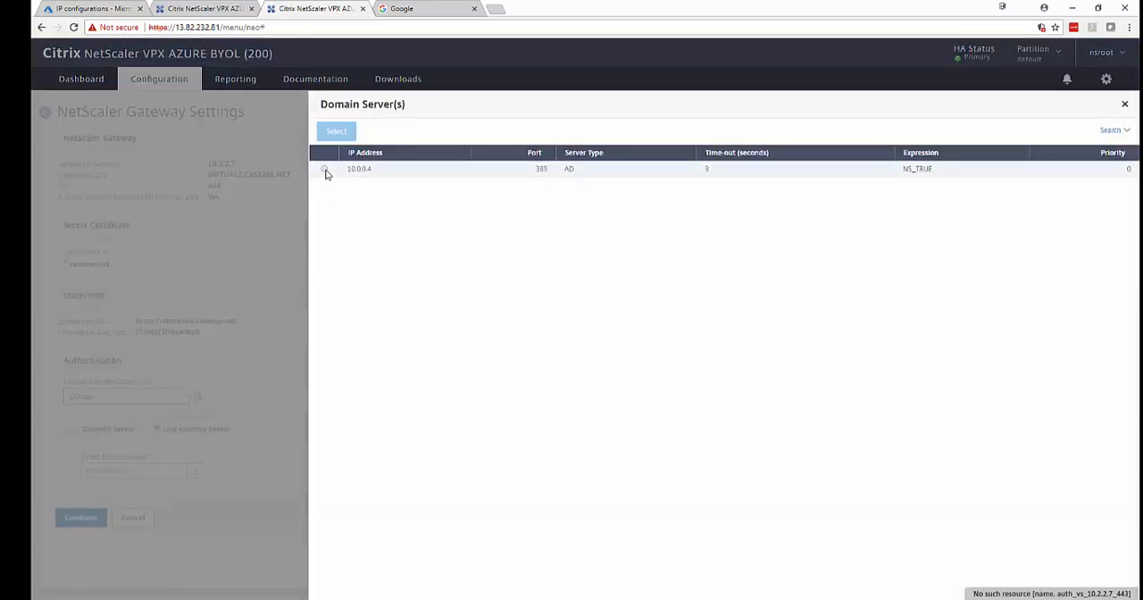
left_click(333, 130)
left_click(81, 518)
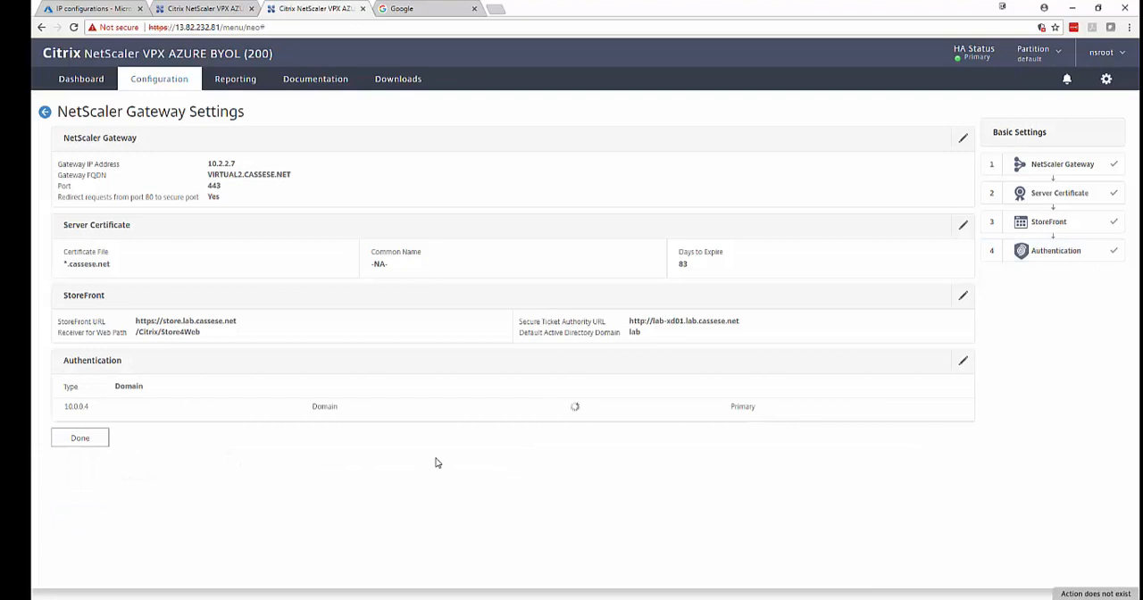
Finish the gateway setup and list the NetScaler Gateway virtual servers.
left_click(85, 437)
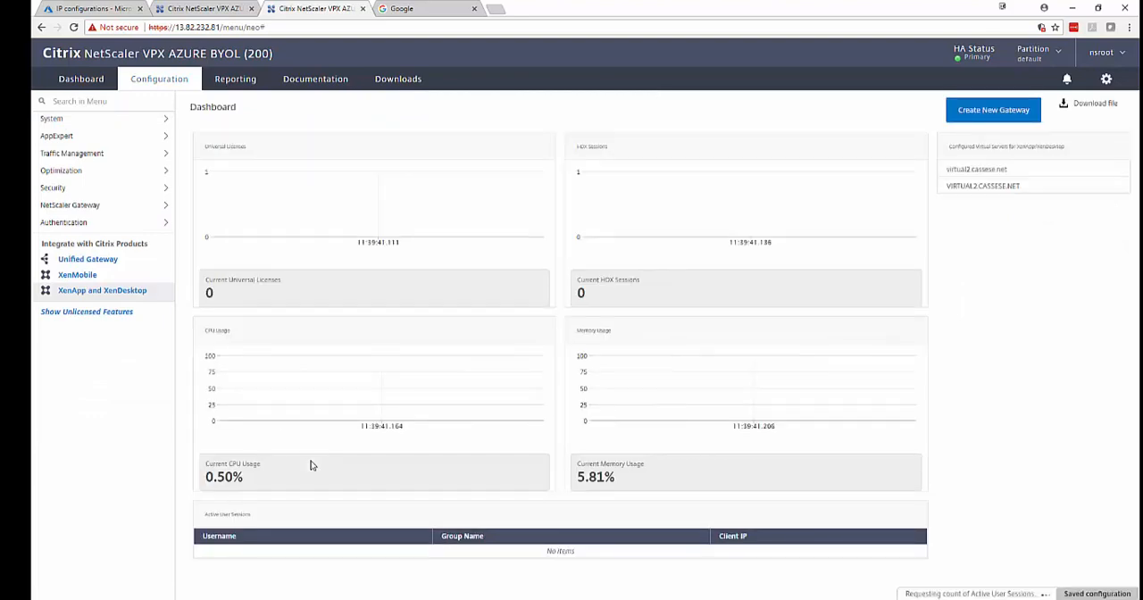
left_click(98, 206)
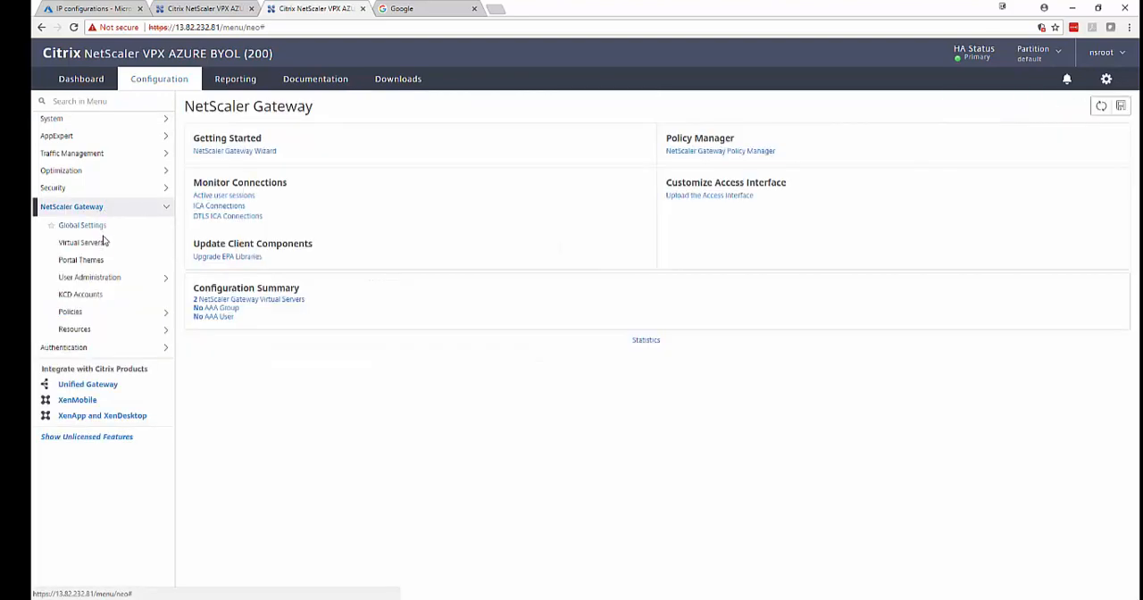
left_click(103, 243)
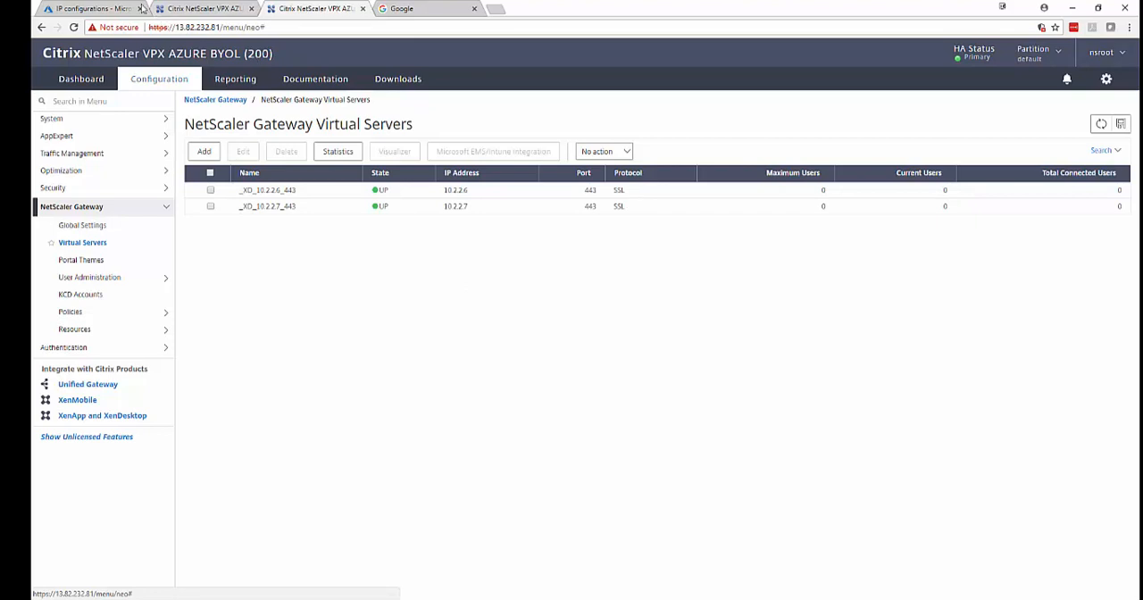
Switch to the Azure portal and review the frontend IP, backend pools, health probes and rules of load balancer alb in lab-cassese-networking2.
left_click(76, 7)
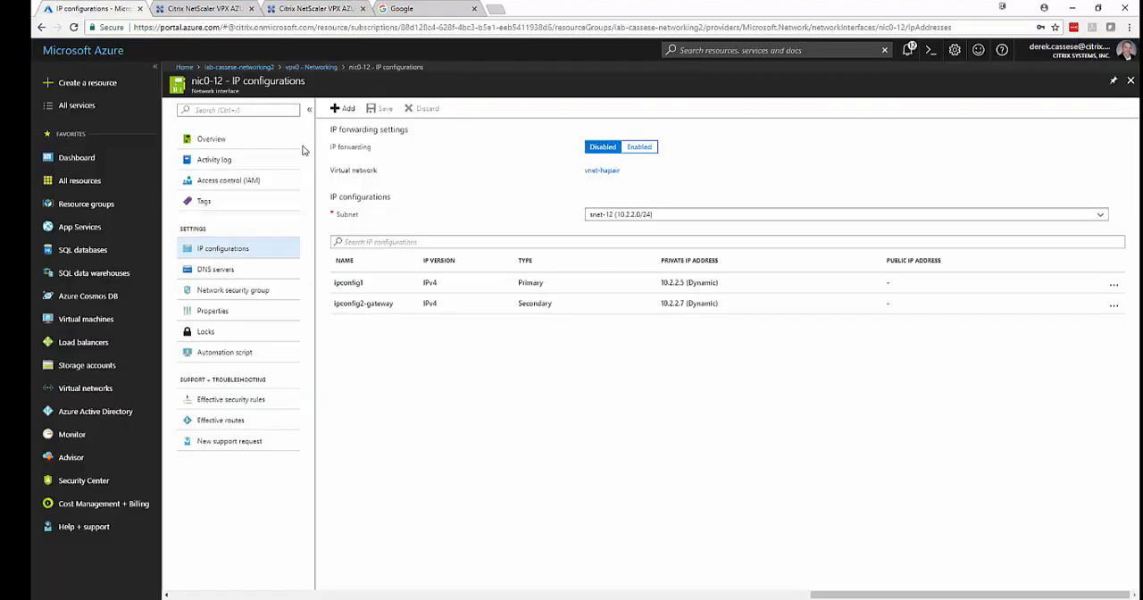
left_click(239, 68)
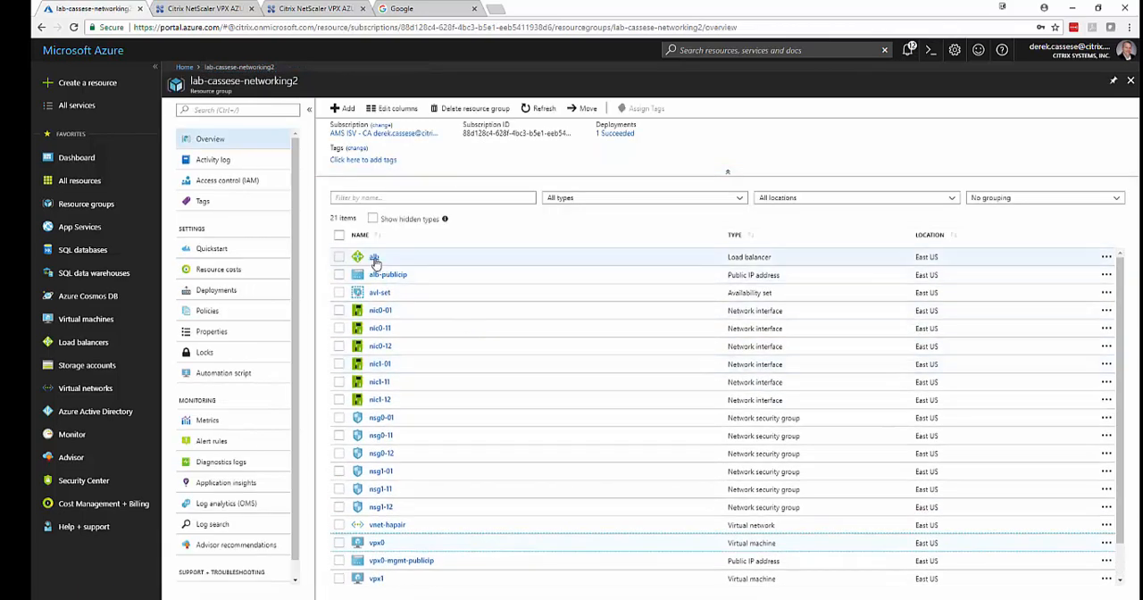
left_click(375, 259)
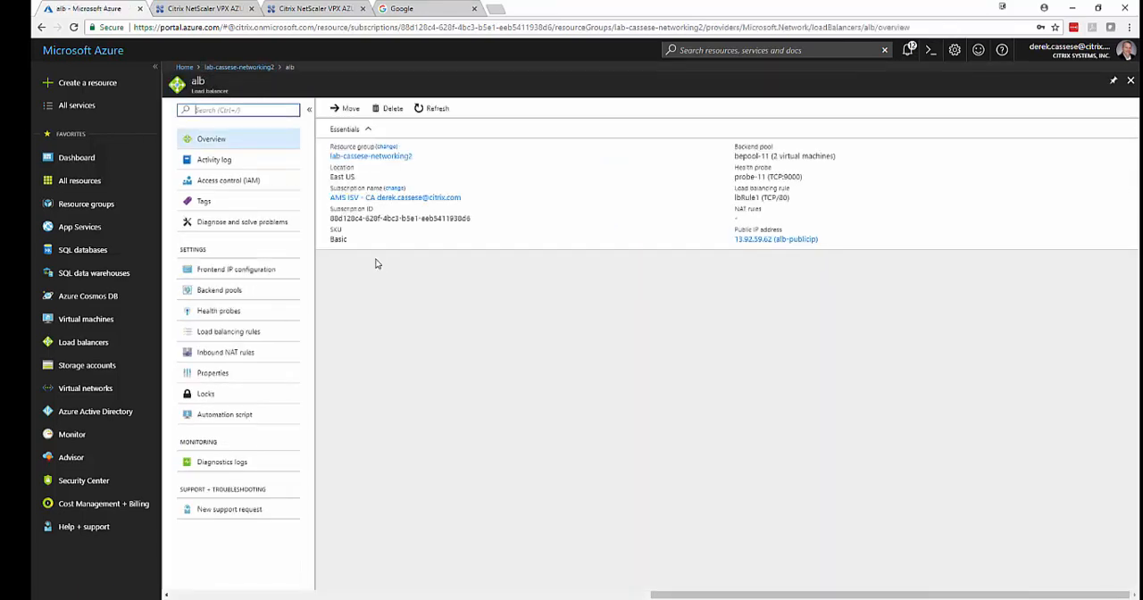
left_click(278, 273)
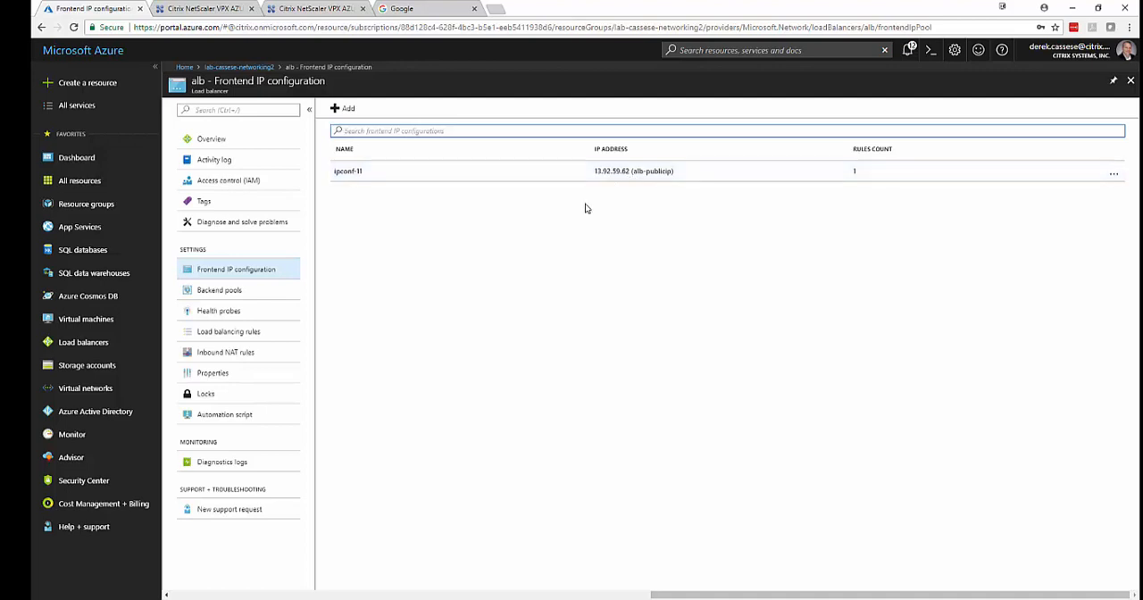
left_click(225, 294)
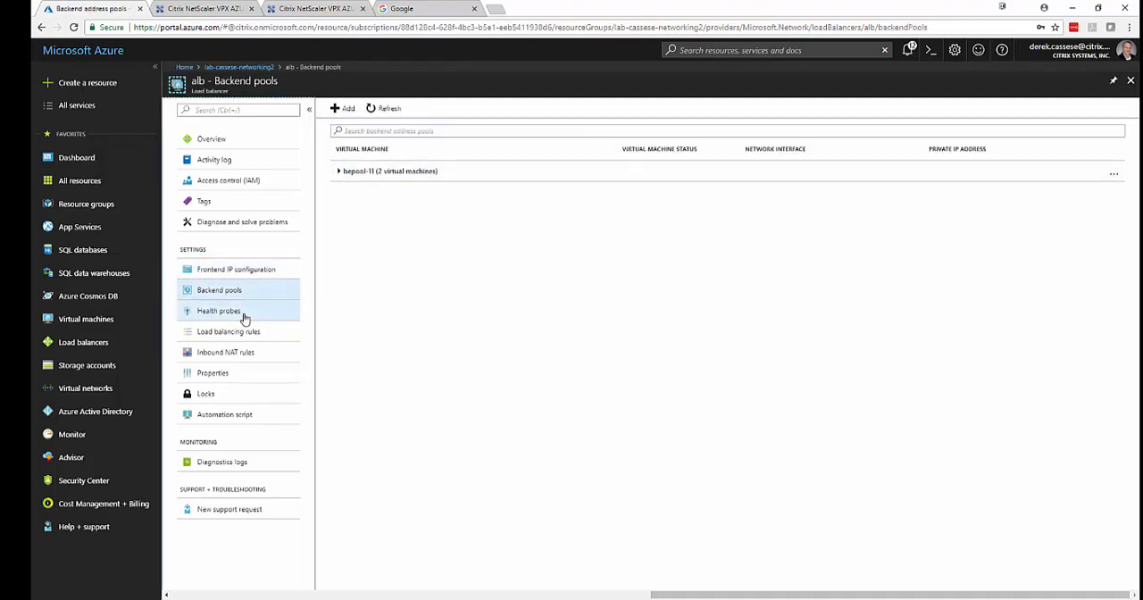
left_click(244, 319)
left_click(245, 332)
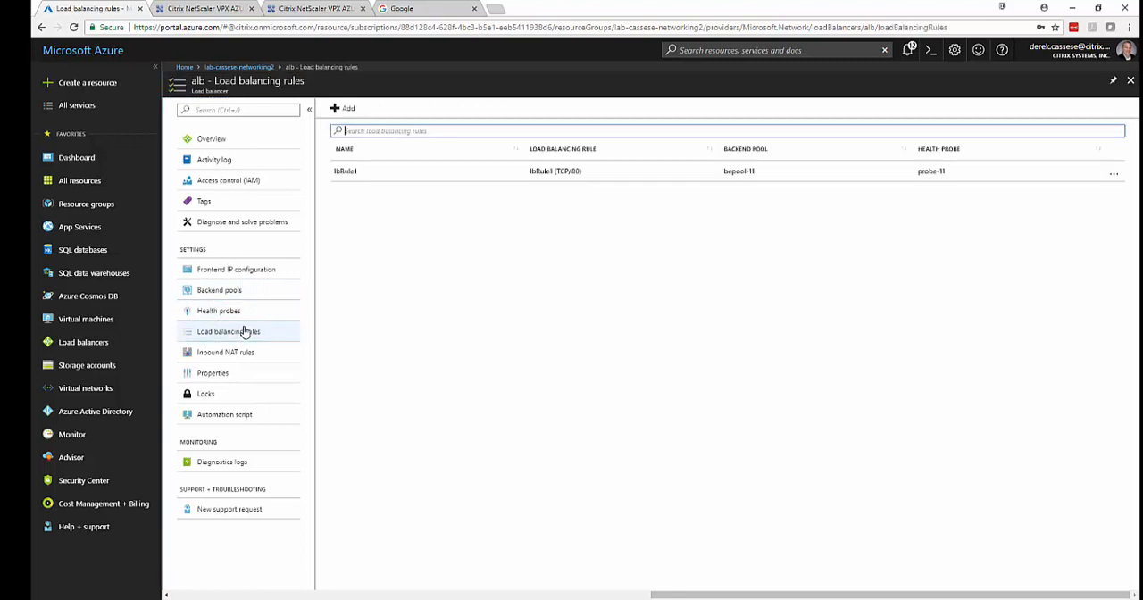
Start a new backend pool named Gateway on alb, targeting vpx0 with network IP configuration ipconfig2-gateway (10.2.2.7).
left_click(234, 292)
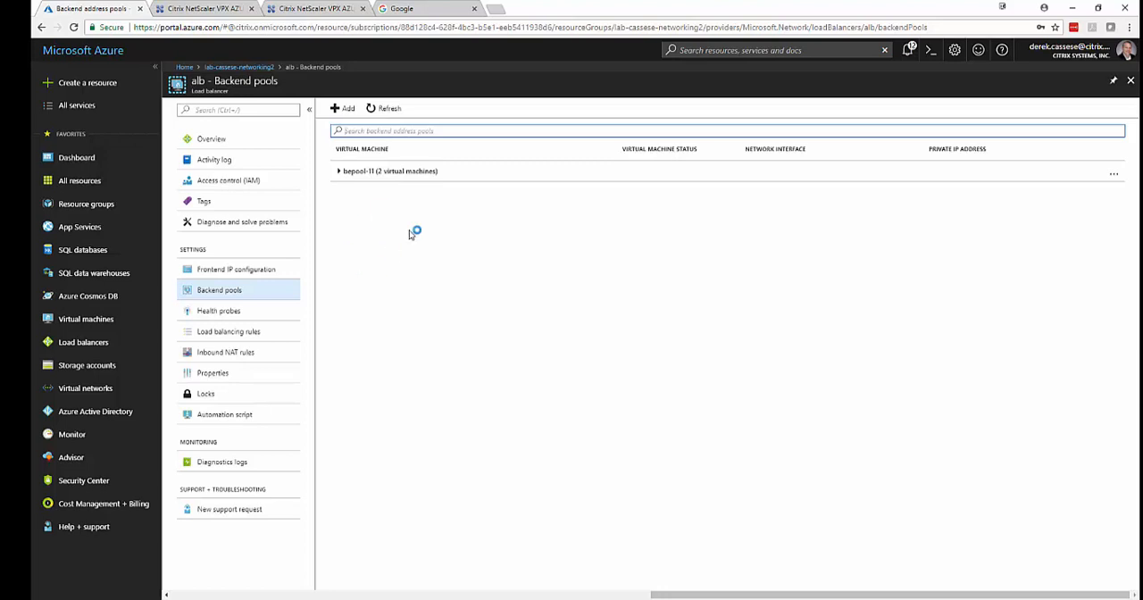
left_click(344, 108)
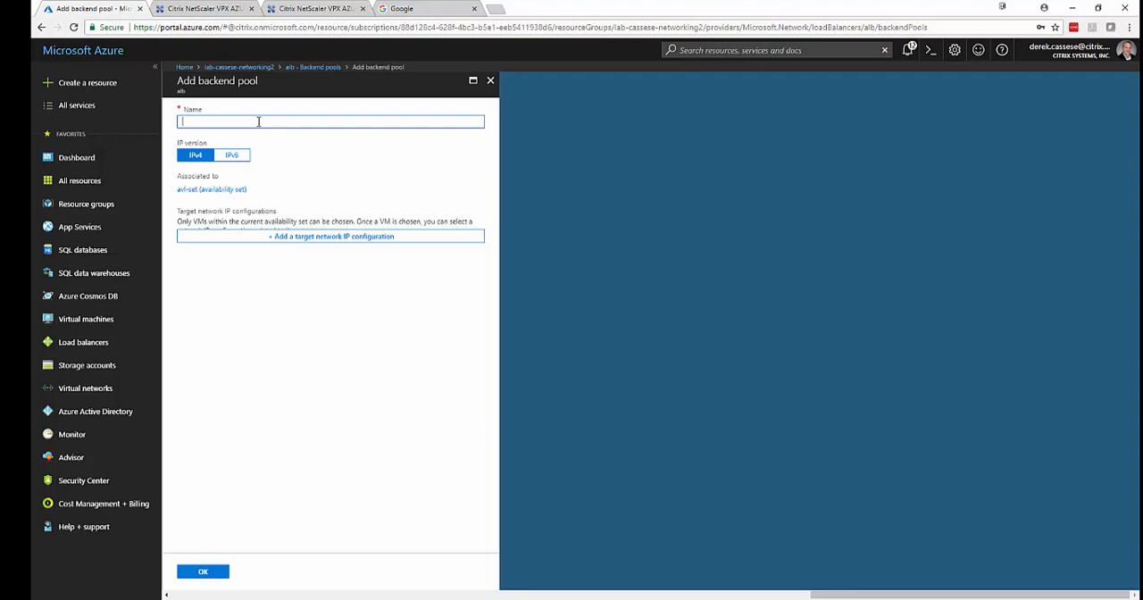
type("Gateway")
left_click(289, 236)
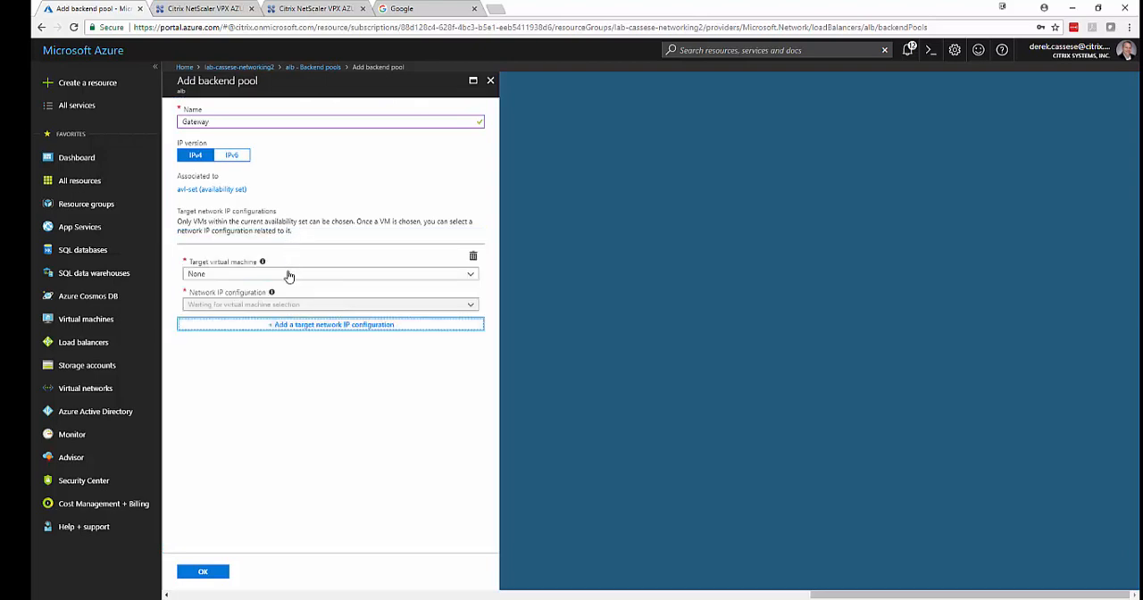
left_click(289, 273)
left_click(282, 304)
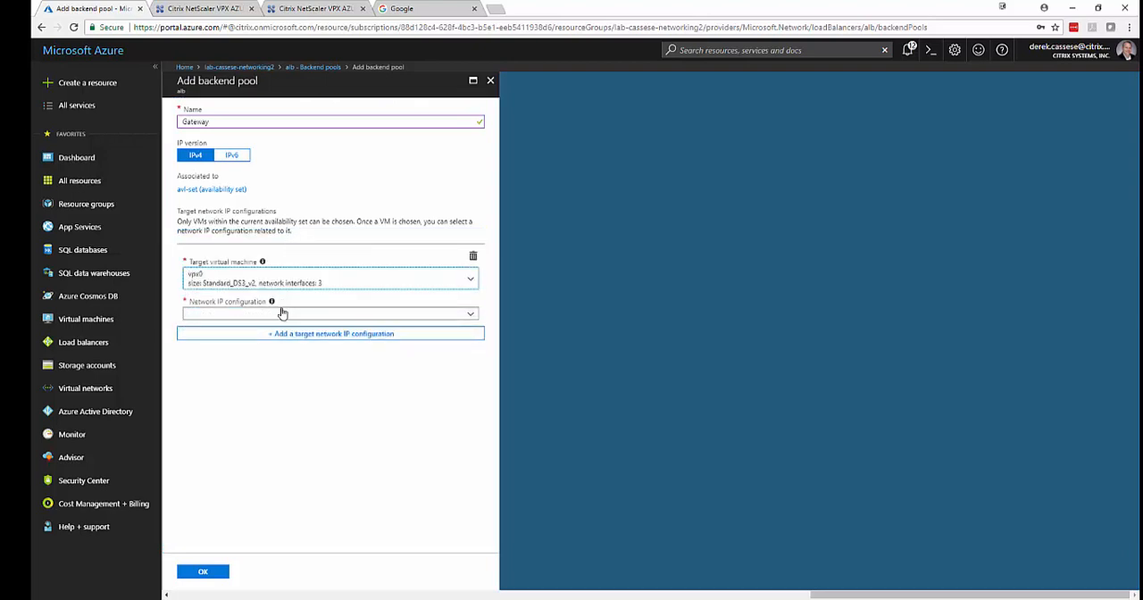
left_click(282, 315)
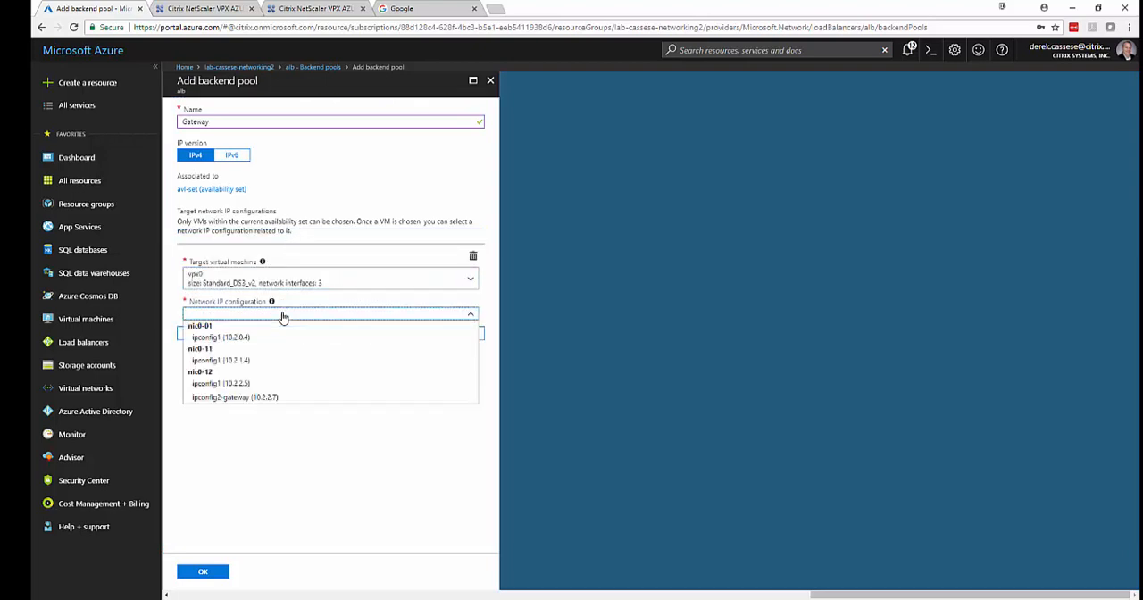
left_click(259, 398)
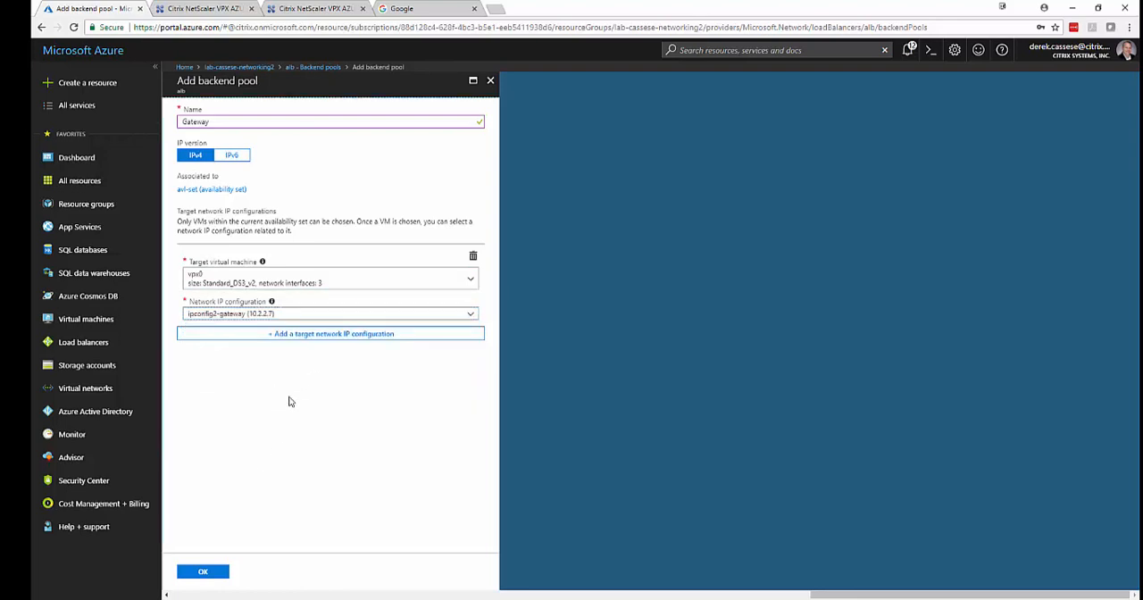
Add vpx1 with network IP configuration ipconfig2-gateway (10.2.2.6) as second target and save the Gateway backend pool.
left_click(346, 335)
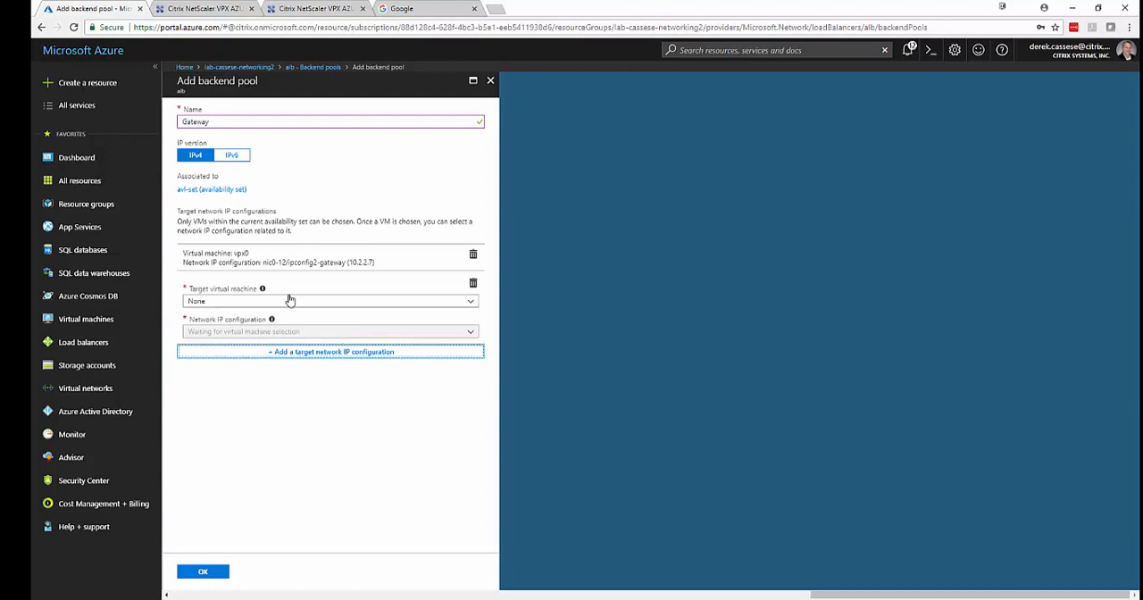
left_click(288, 301)
left_click(275, 345)
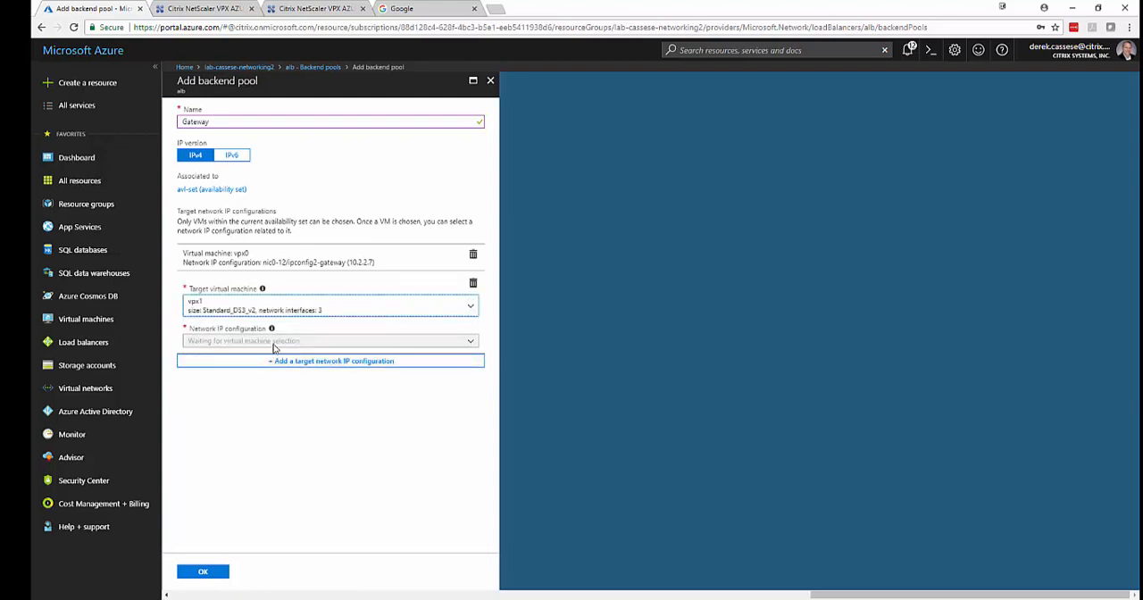
left_click(274, 342)
left_click(263, 425)
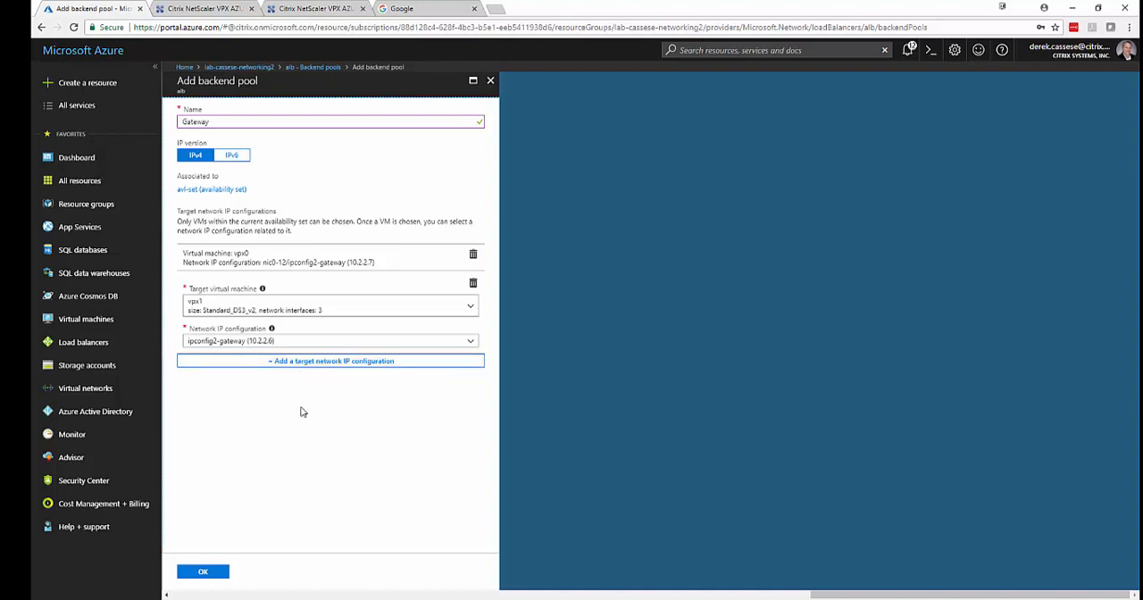
left_click(203, 573)
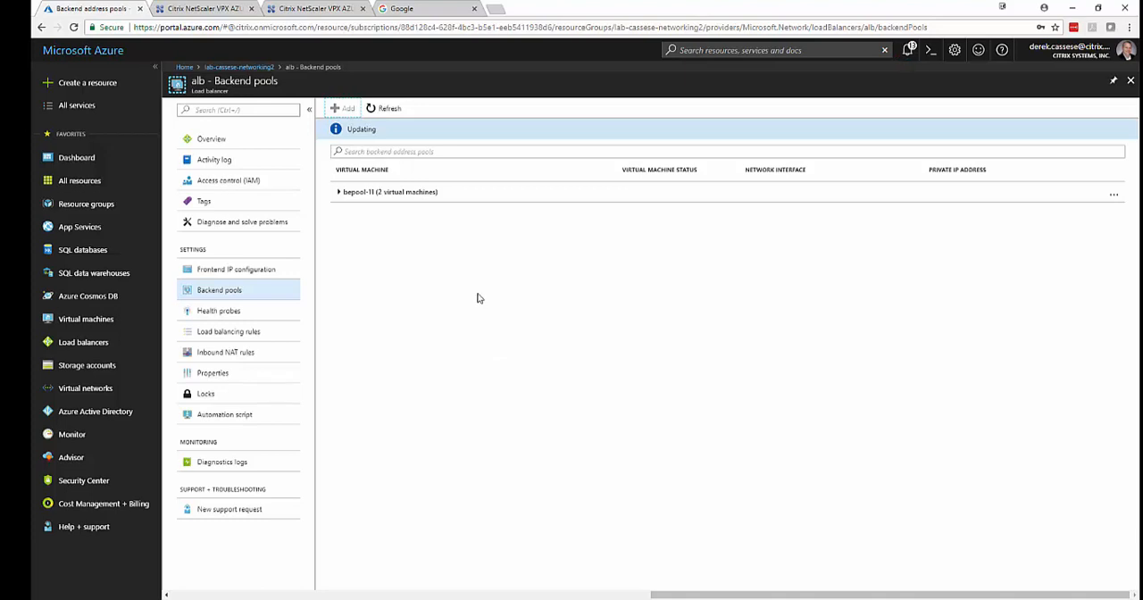
Check the save progress of the Gateway backend pool and compare its members' private IPs with the NetScaler Gateway virtual servers.
left_click(323, 8)
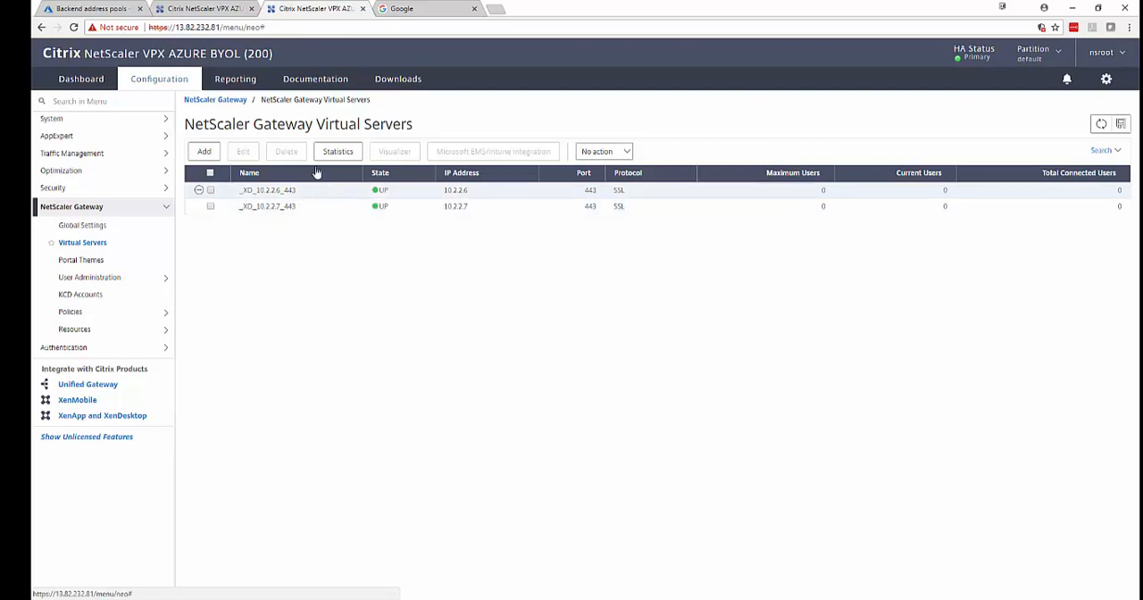
left_click(87, 8)
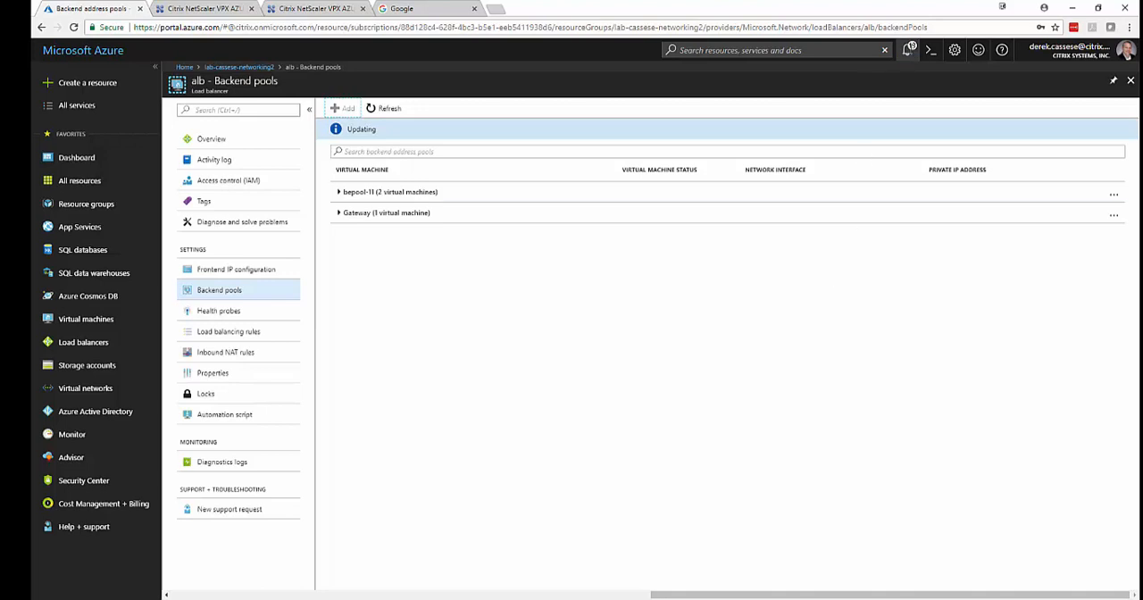
left_click(909, 50)
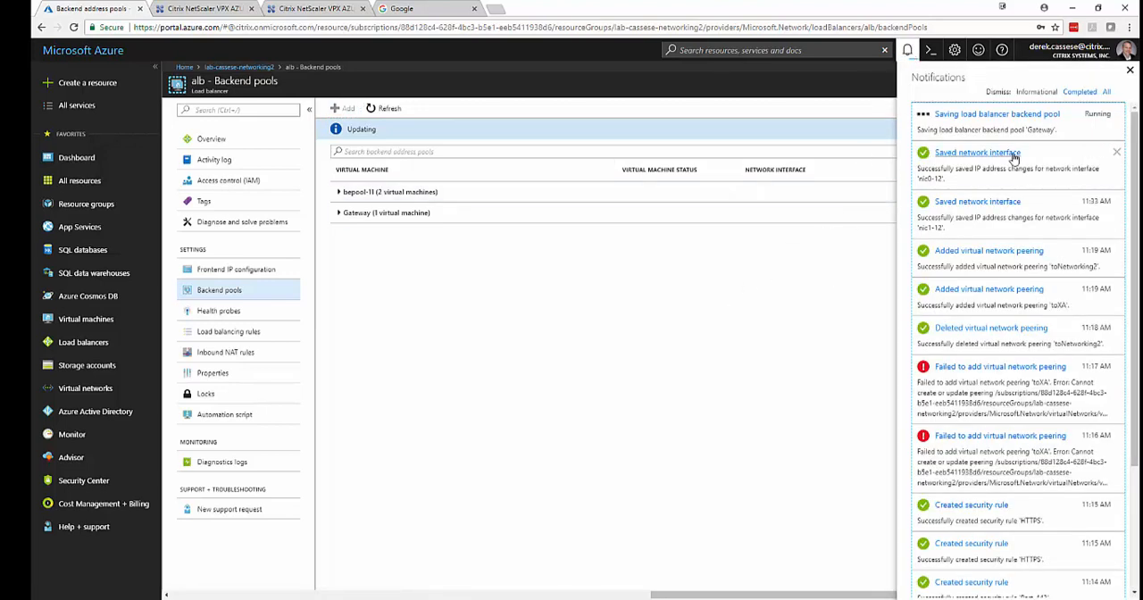
left_click(1132, 71)
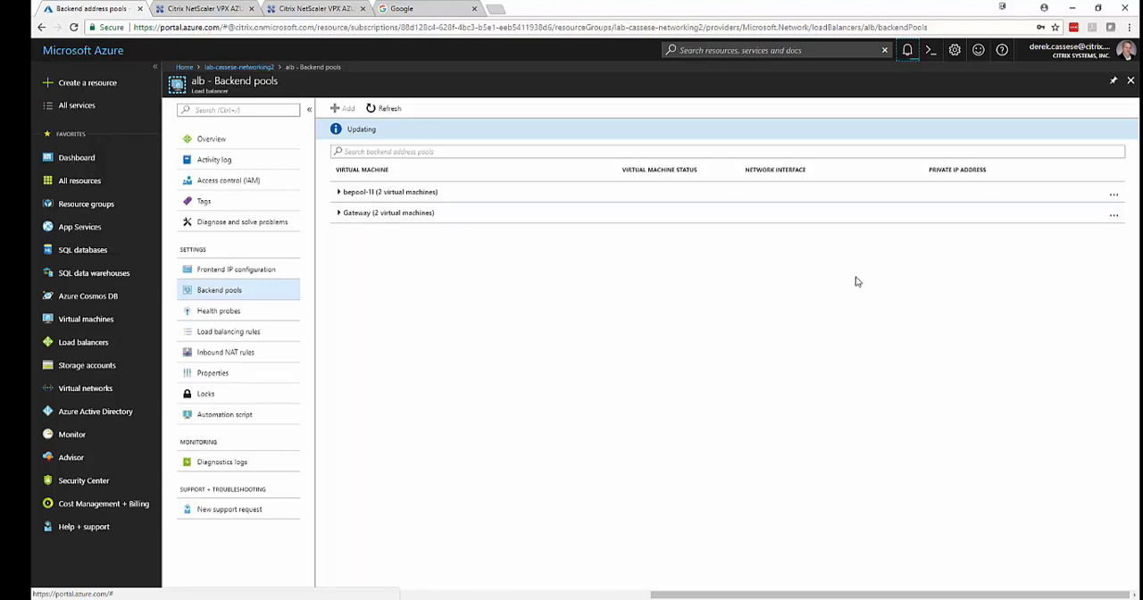
left_click(908, 52)
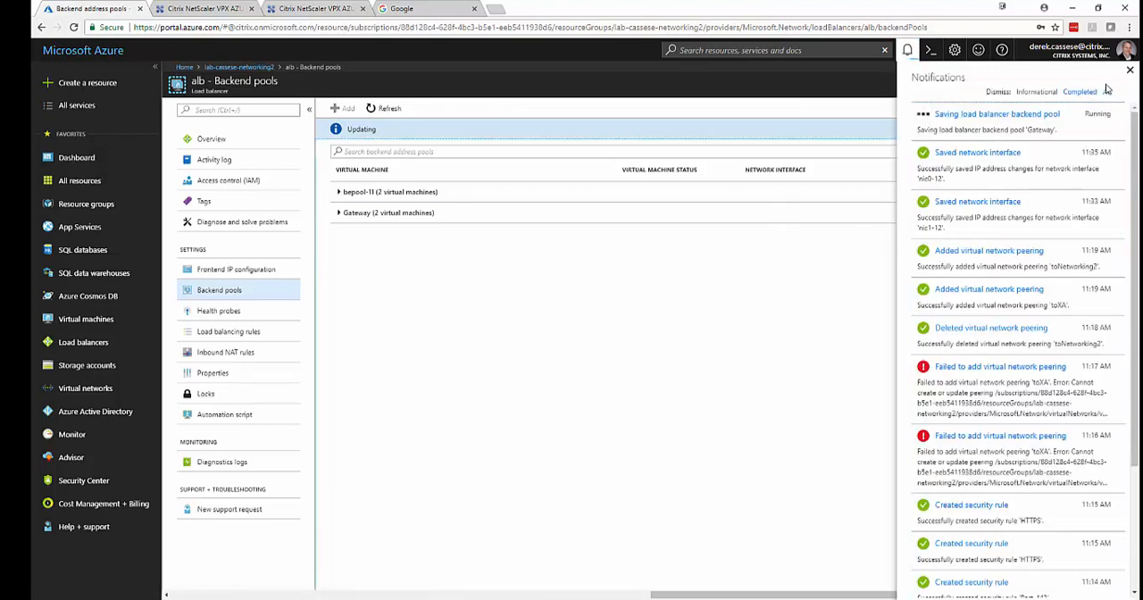
left_click(1130, 70)
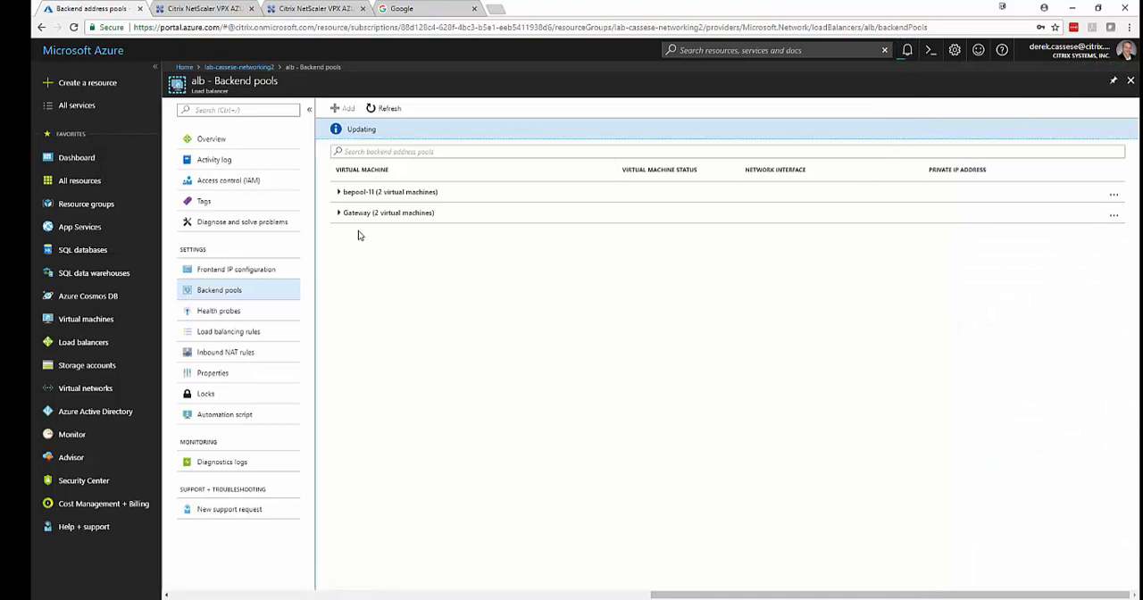
left_click(341, 213)
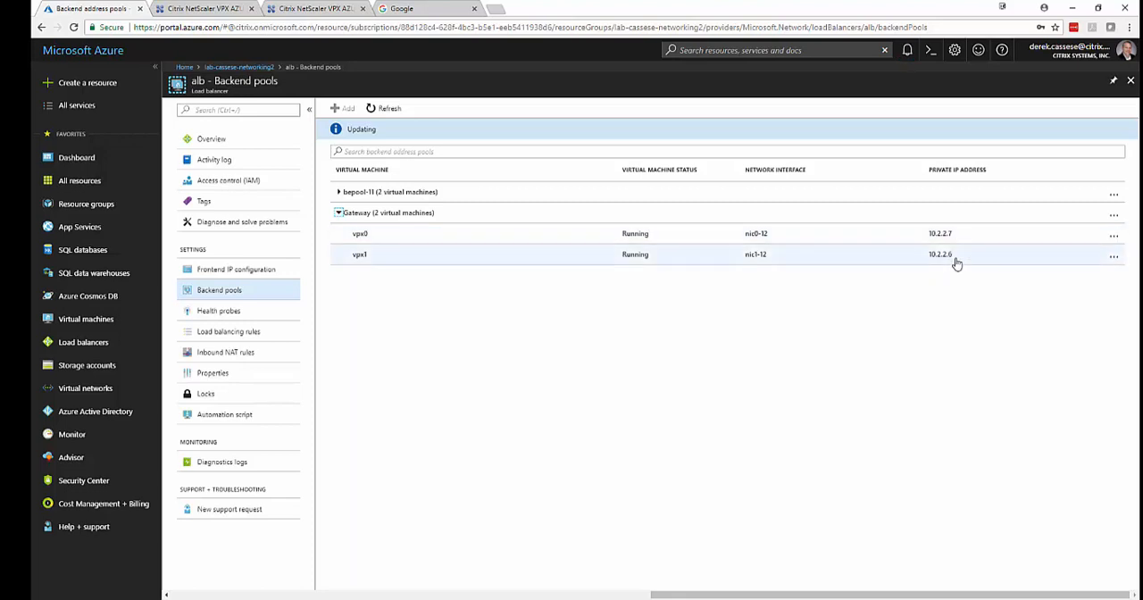
left_click(303, 8)
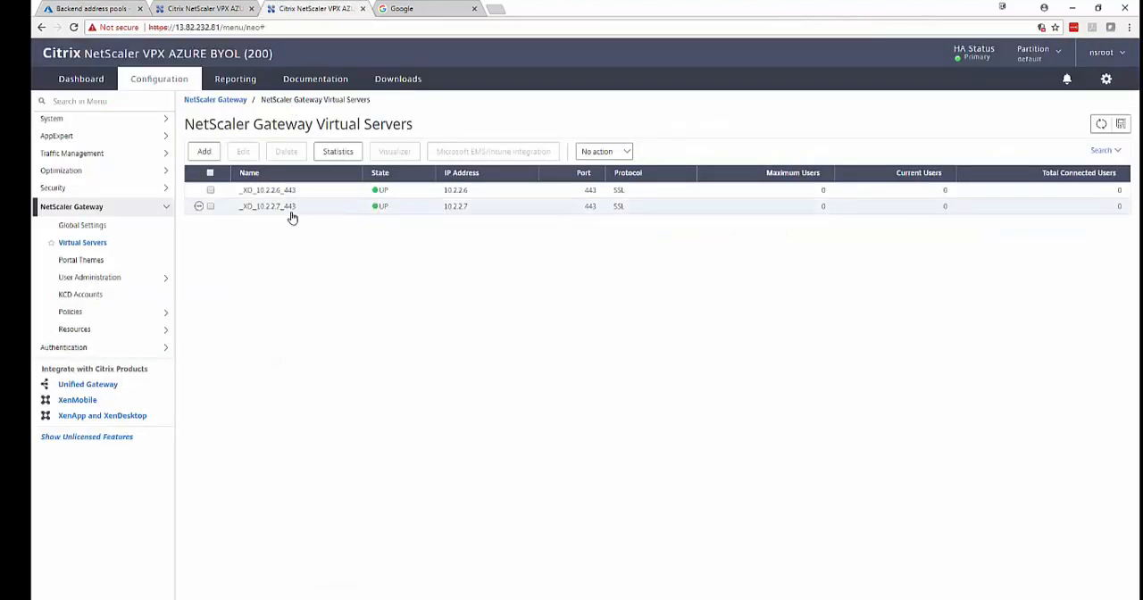
left_click(98, 9)
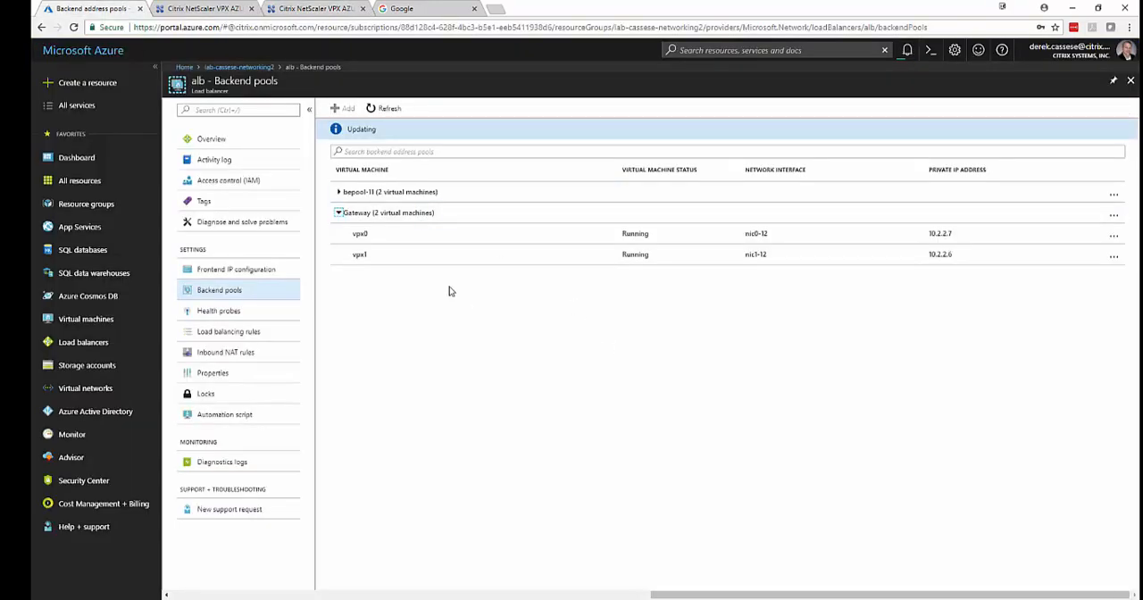
Add a TCP health probe named Gateway on port 443 to the load balancer.
left_click(247, 309)
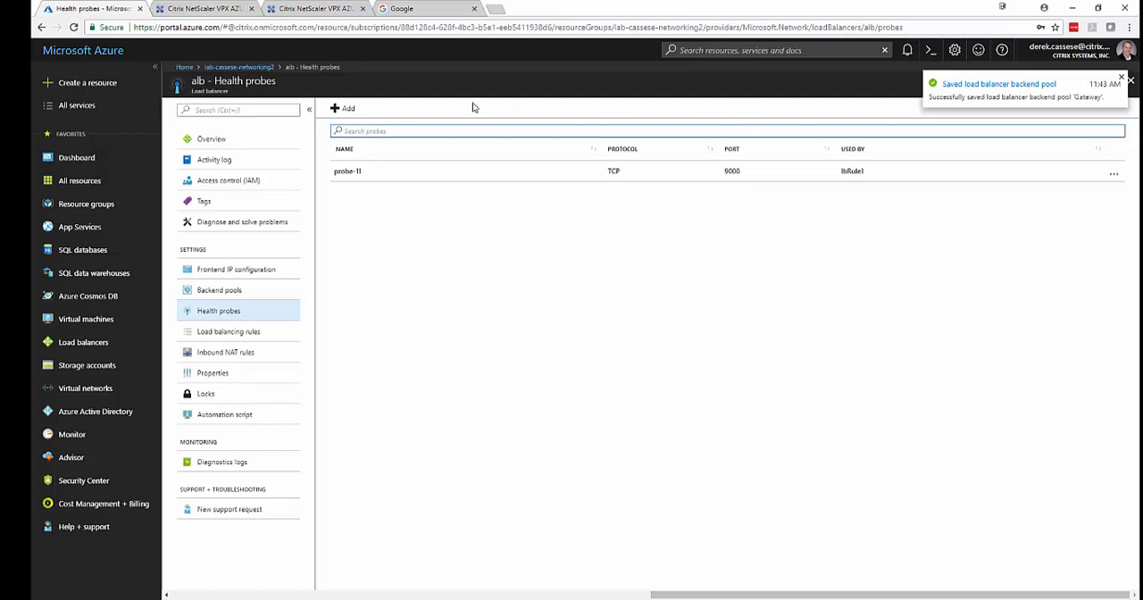
left_click(344, 109)
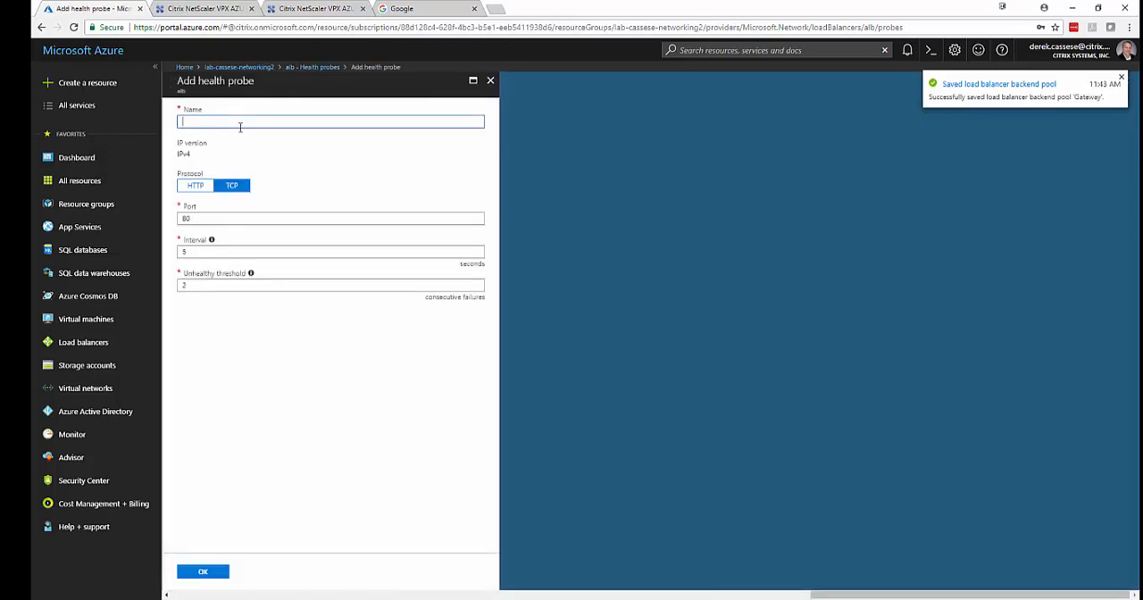
type("Gateway")
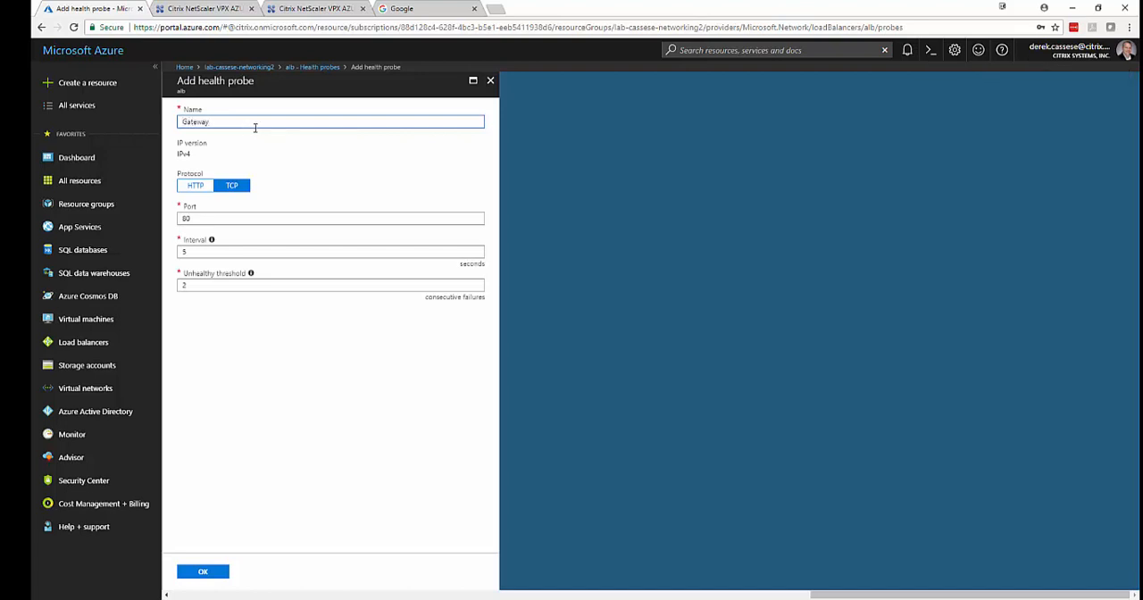
left_click(196, 218)
type("443")
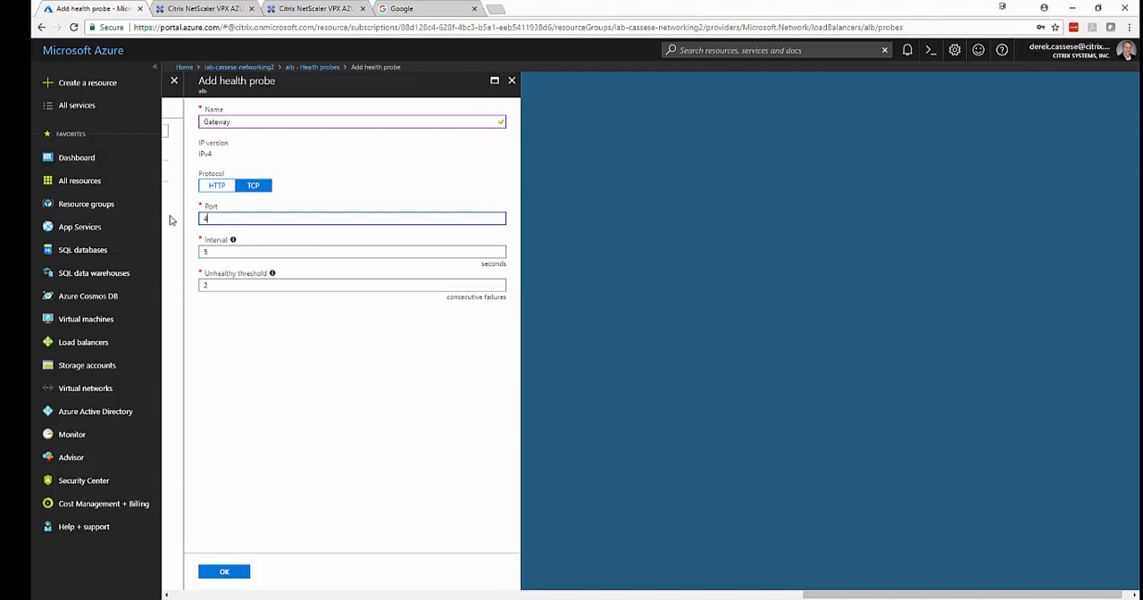
left_click(228, 571)
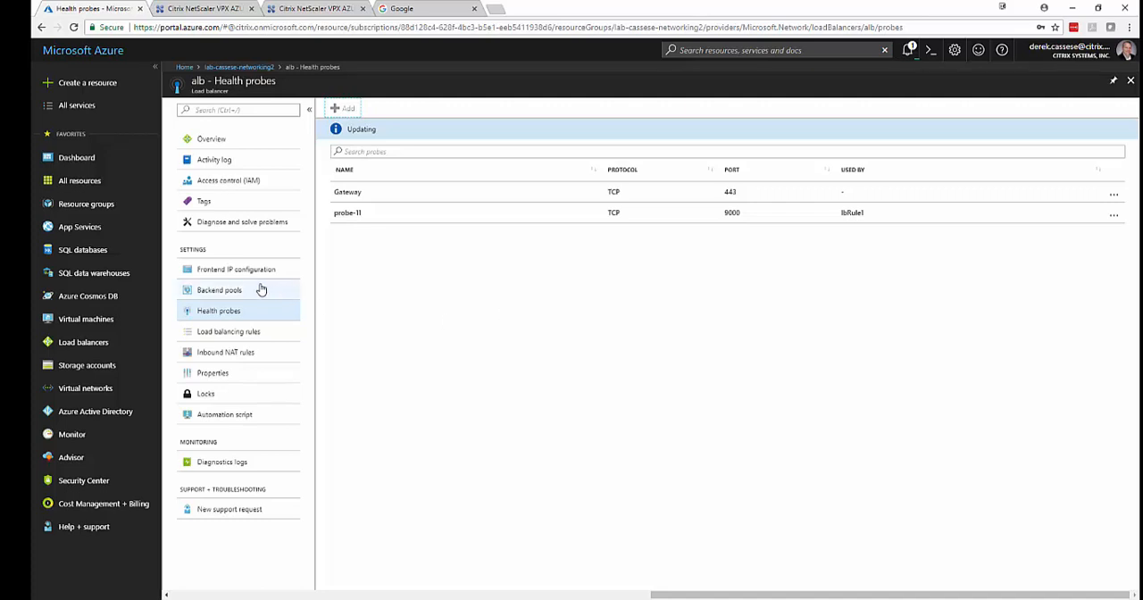
Start a new load balancing rule named lbGateway with port 443 and backend port 443.
left_click(234, 331)
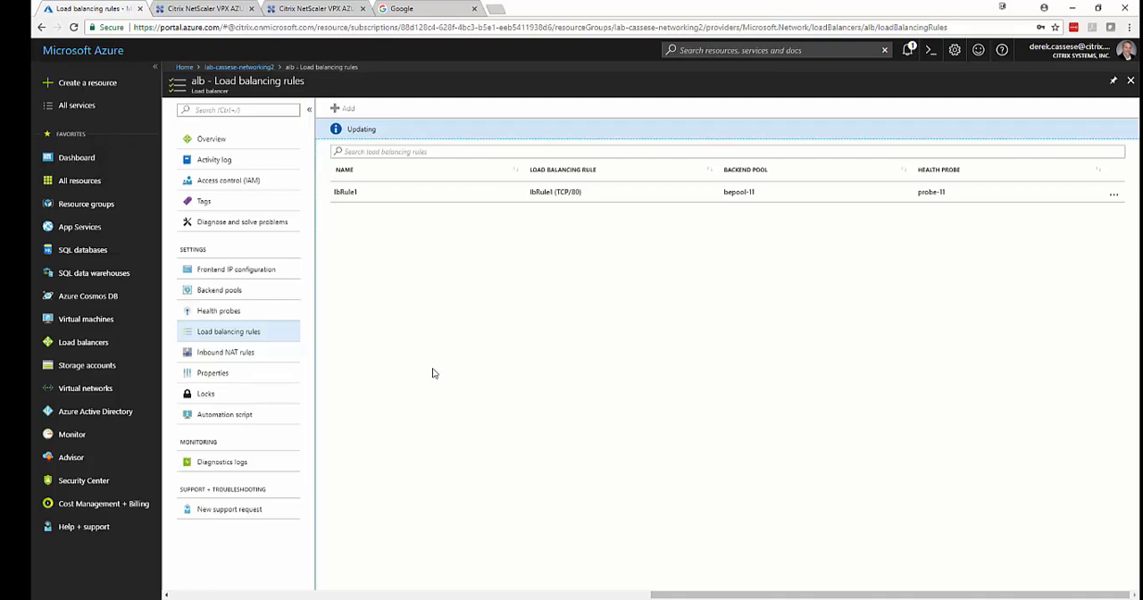
left_click(341, 108)
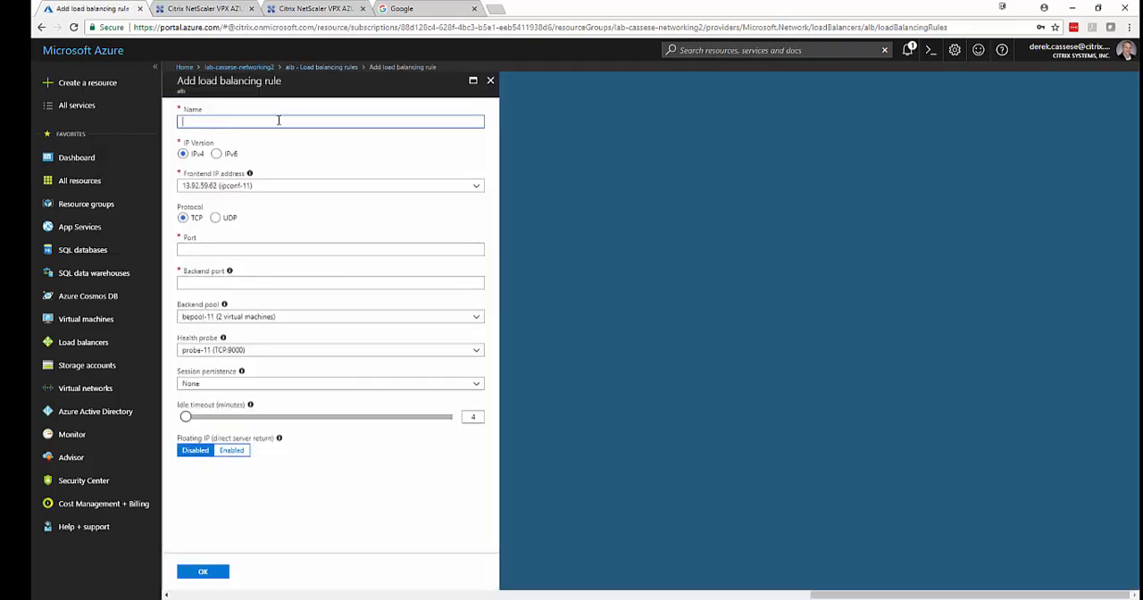
type("lbGa")
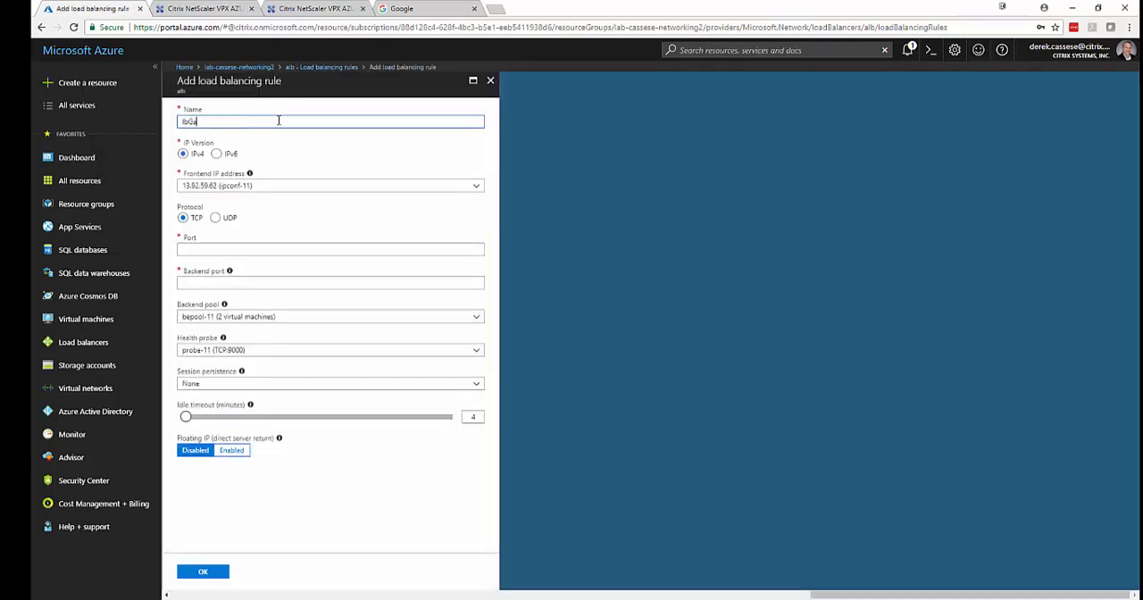
type("teway")
left_click(251, 248)
type("443")
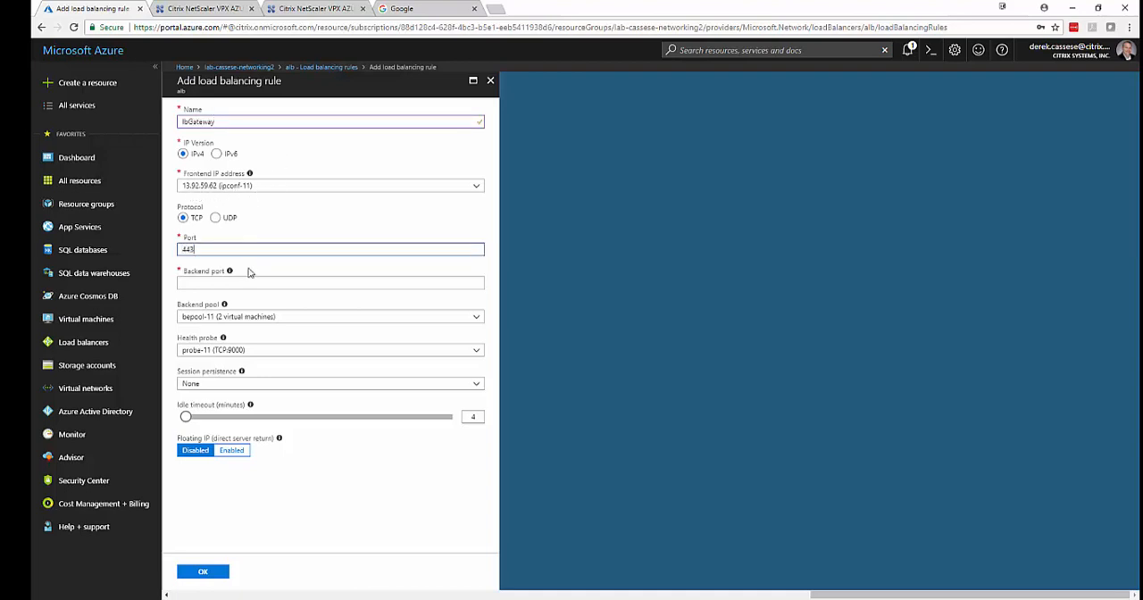
left_click(248, 282)
type("443")
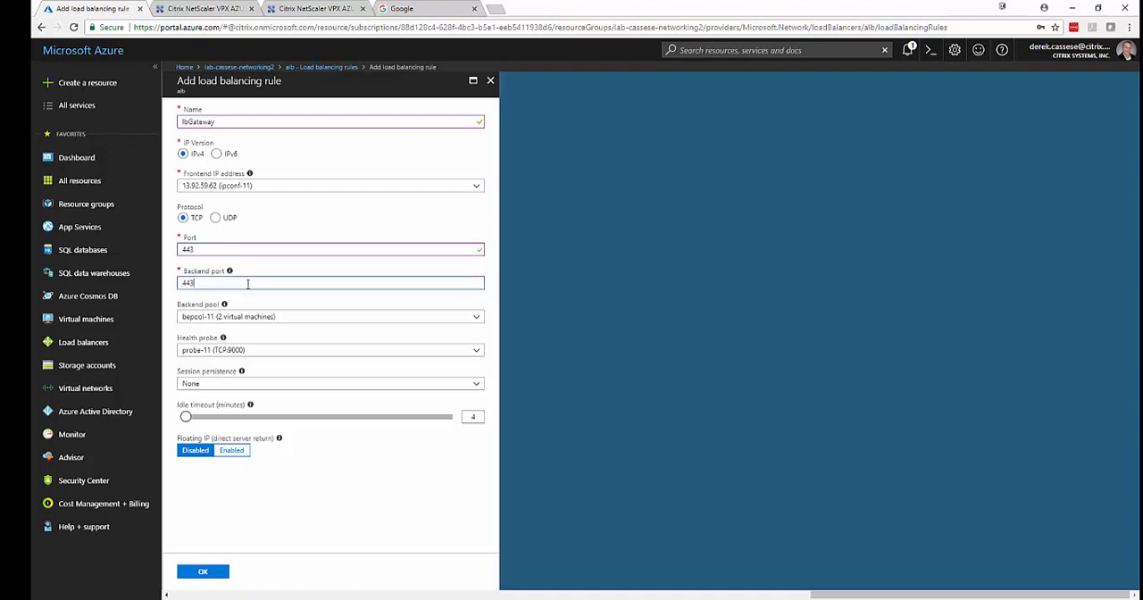
Assign the Gateway backend pool and the Gateway (TCP:443) health probe to the lbGateway rule and save it.
left_click(210, 319)
left_click(217, 345)
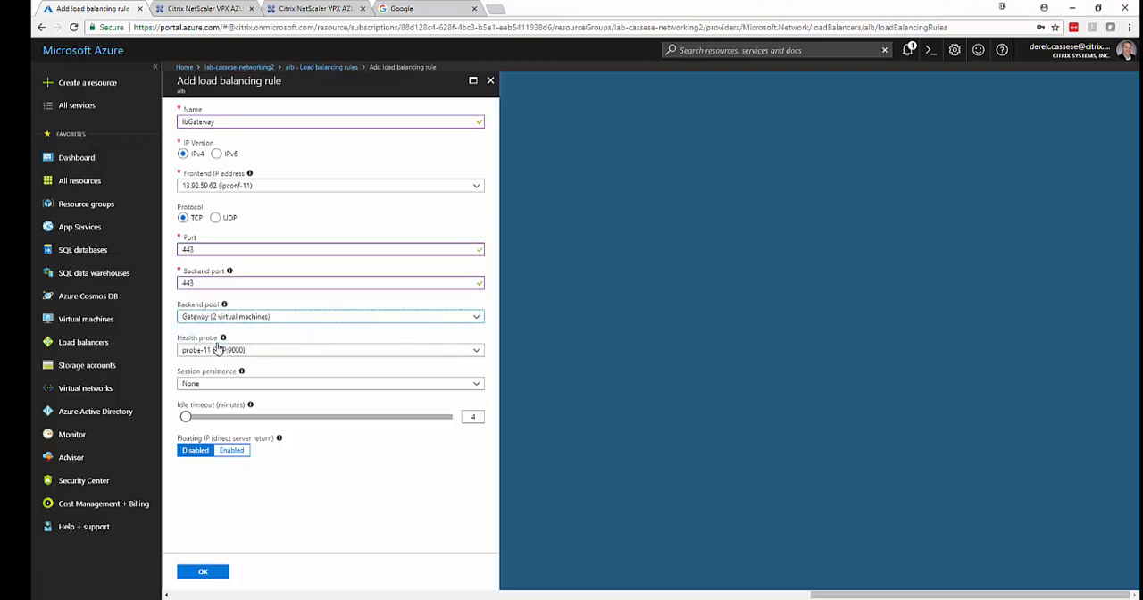
left_click(219, 351)
left_click(223, 379)
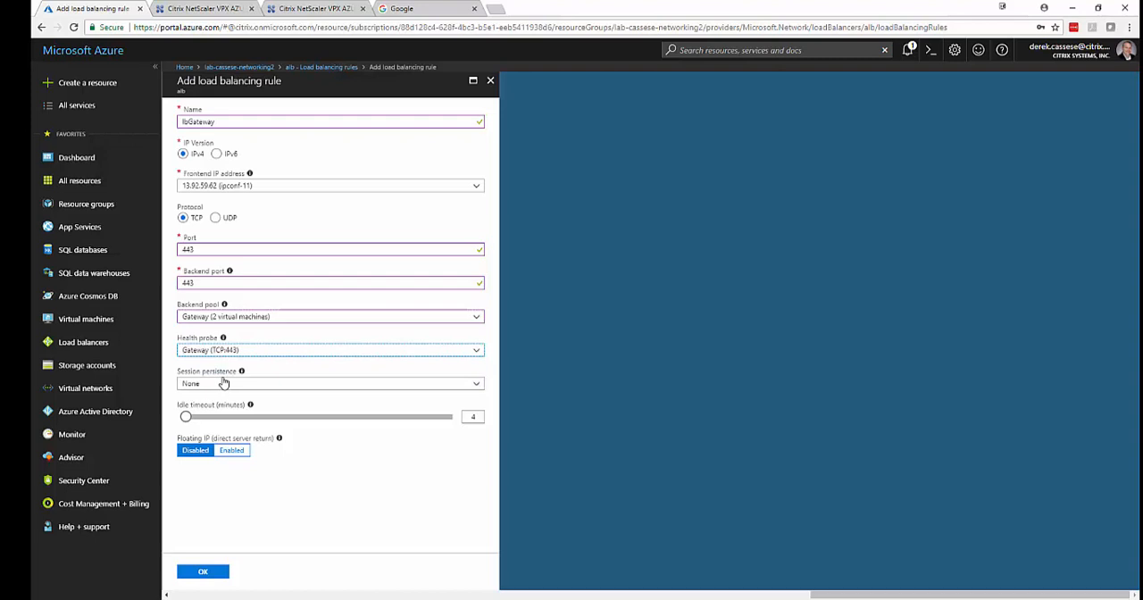
left_click(205, 572)
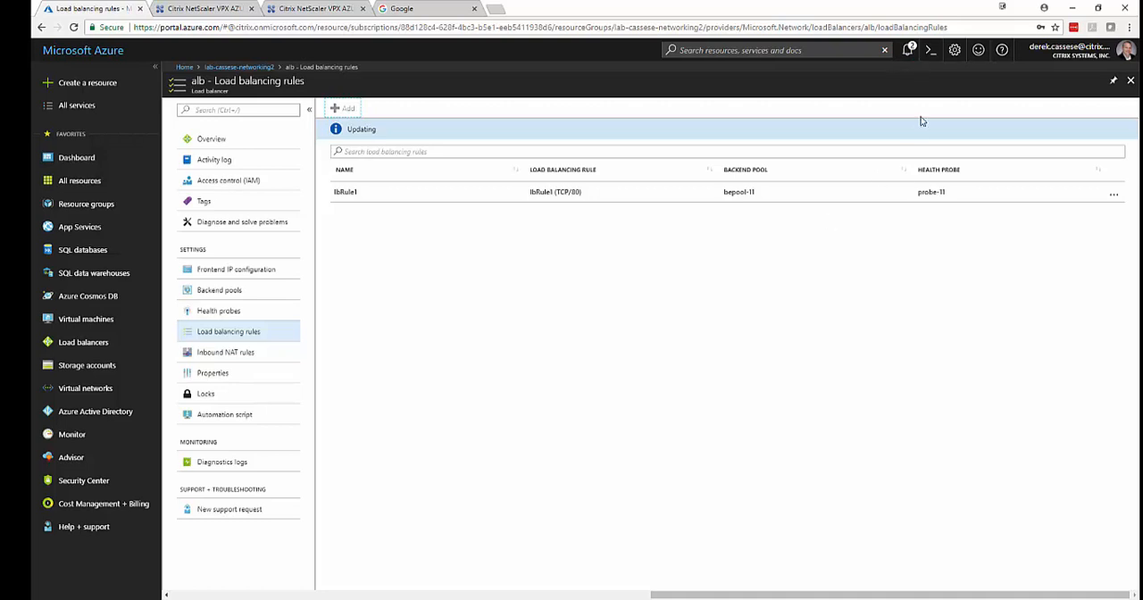
Check the notifications for the rule's save progress, and view the load balancer's frontend IP configuration.
left_click(907, 51)
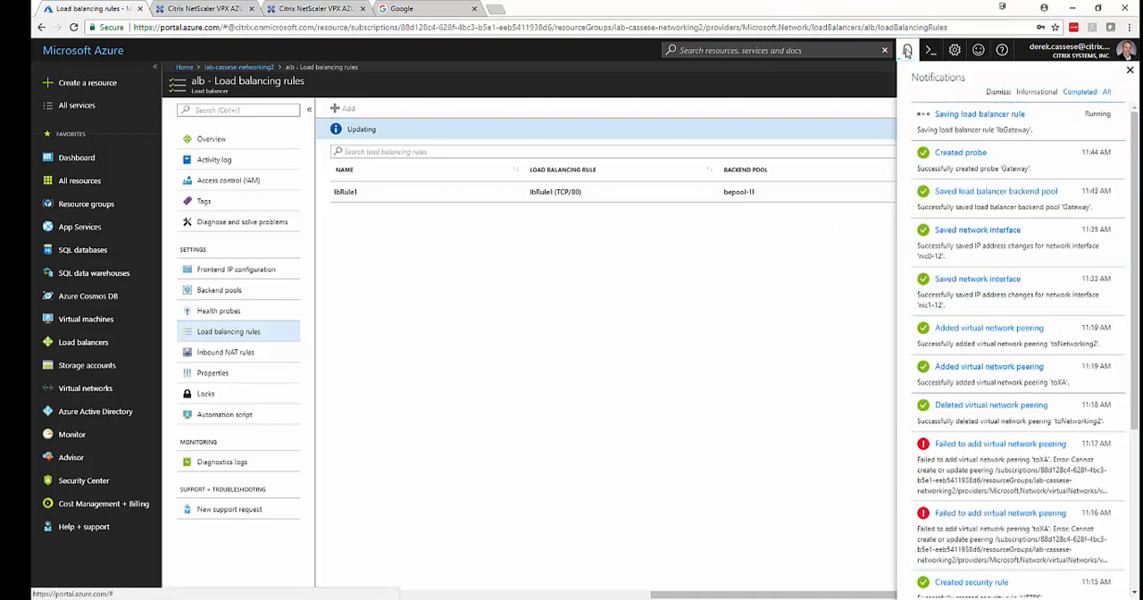
left_click(907, 51)
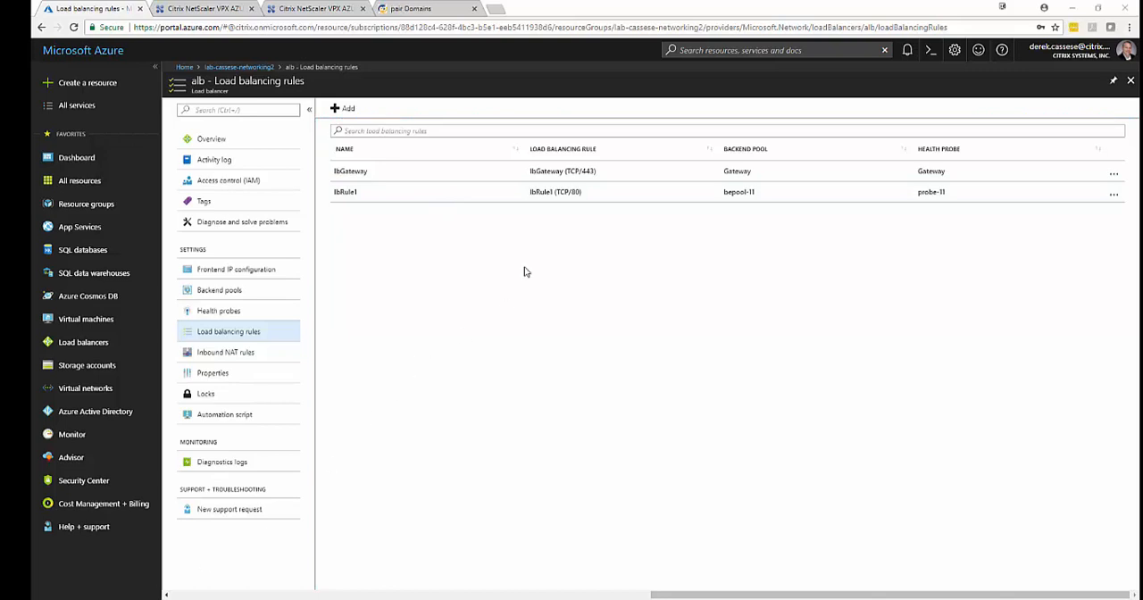
left_click(246, 279)
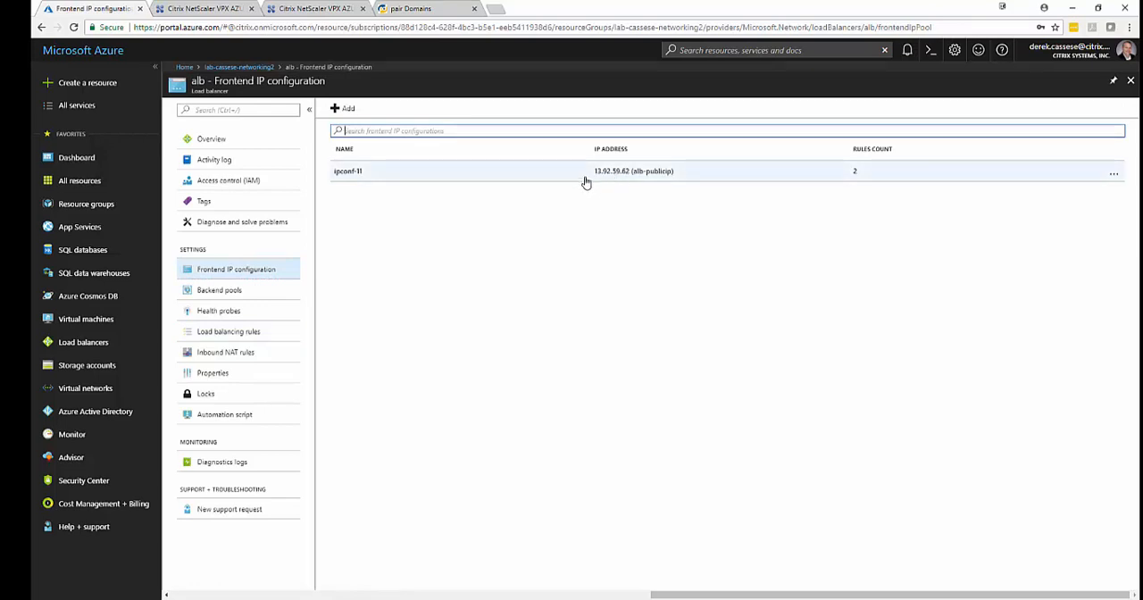
Copy the public IP address from the ipconf-11 frontend configuration and close its details without changing the assigned address.
left_click_drag(584, 178, 629, 180)
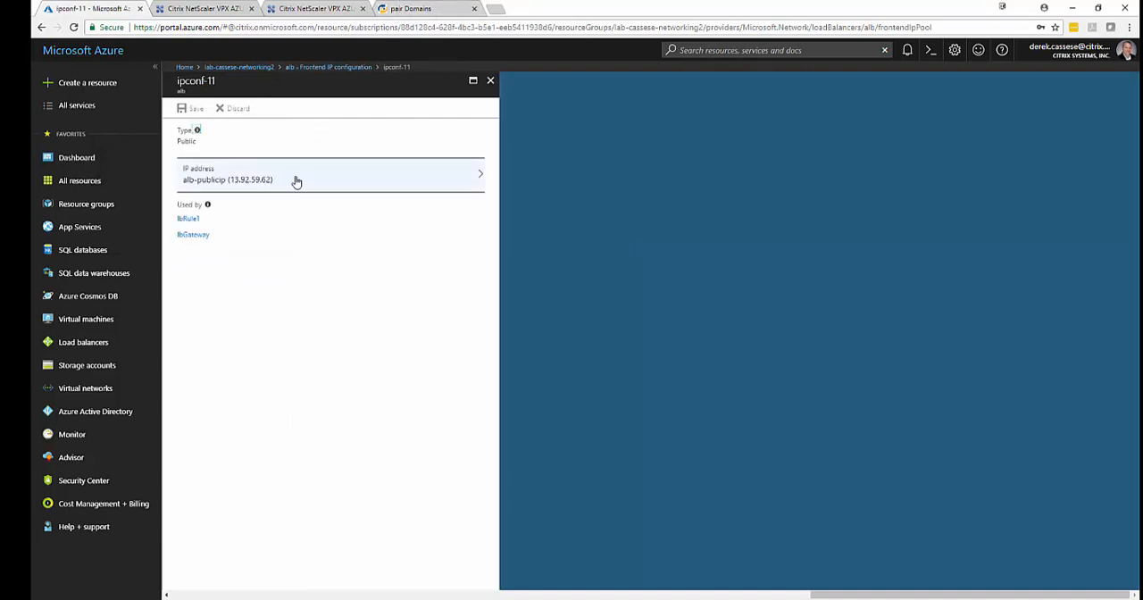
left_click_drag(274, 183, 231, 182)
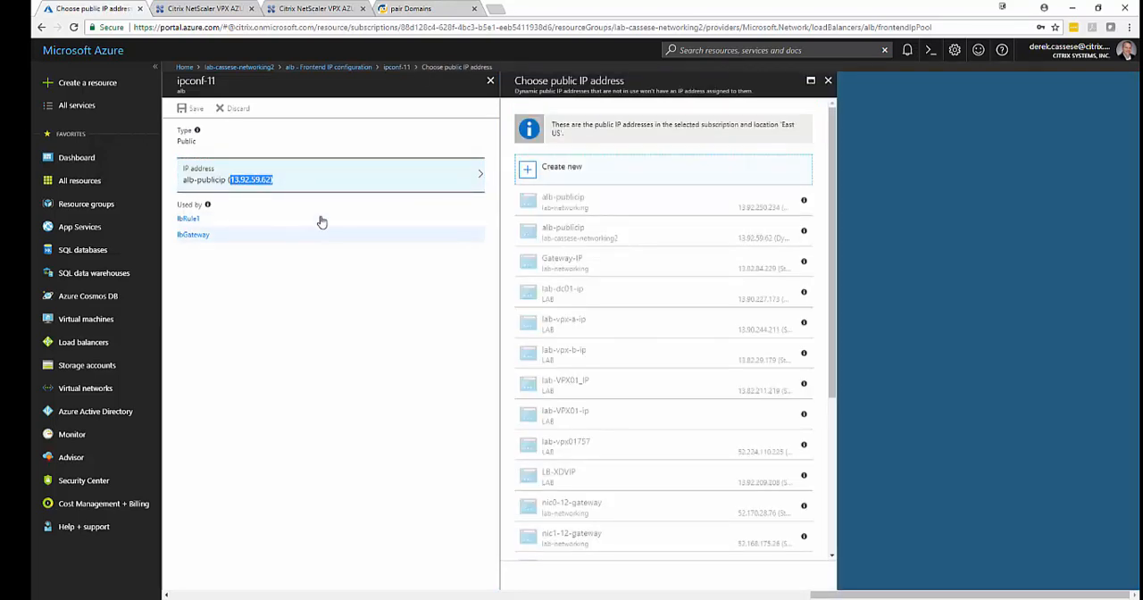
left_click(828, 81)
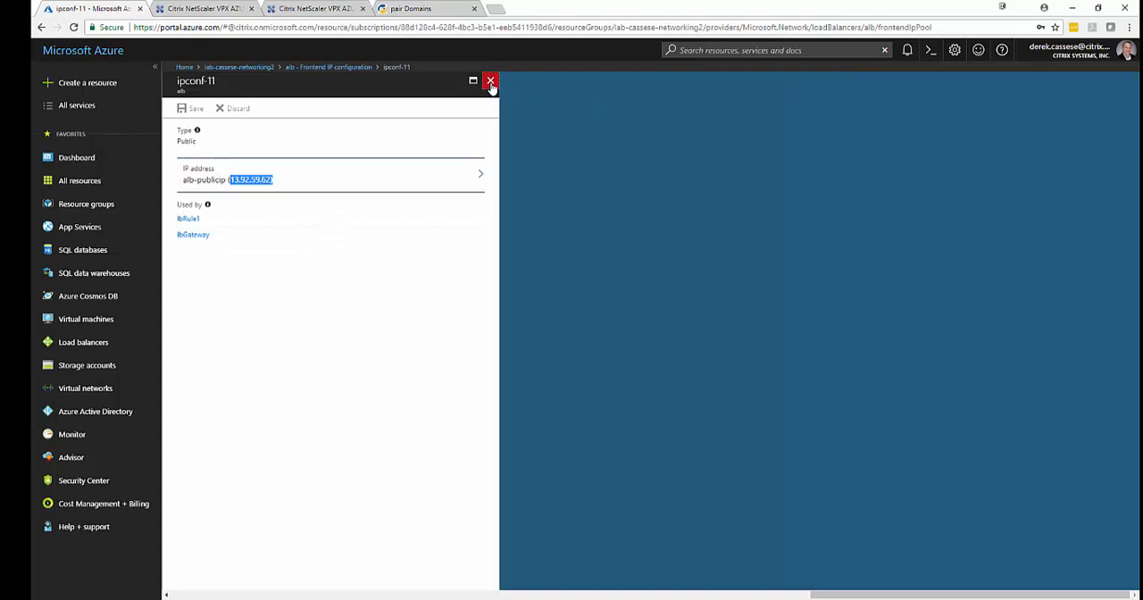
left_click(490, 82)
In pair Domains, set the A record of host virtual2 to 13.92.59.62, save it and close the DNS page.
left_click(412, 8)
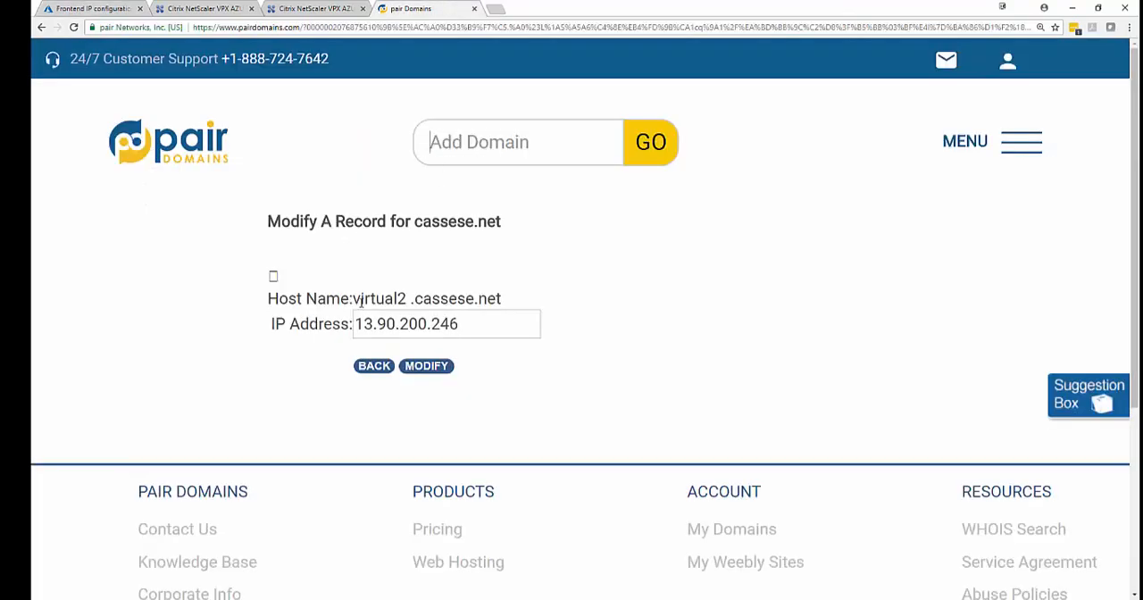
left_click_drag(358, 298, 355, 327)
left_click(489, 327)
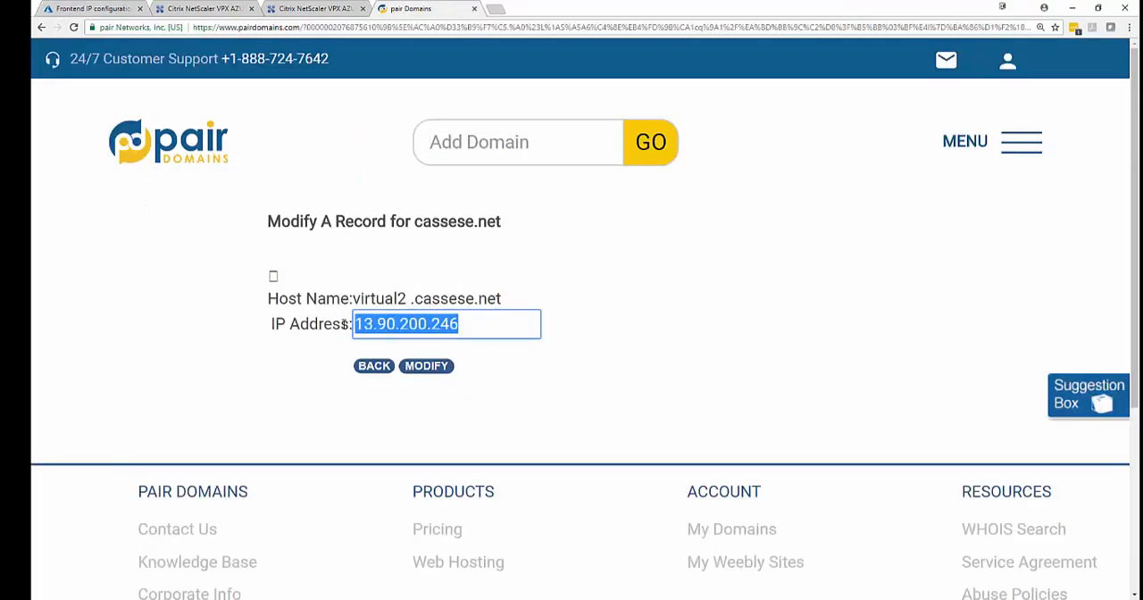
type("13.92.59.62)")
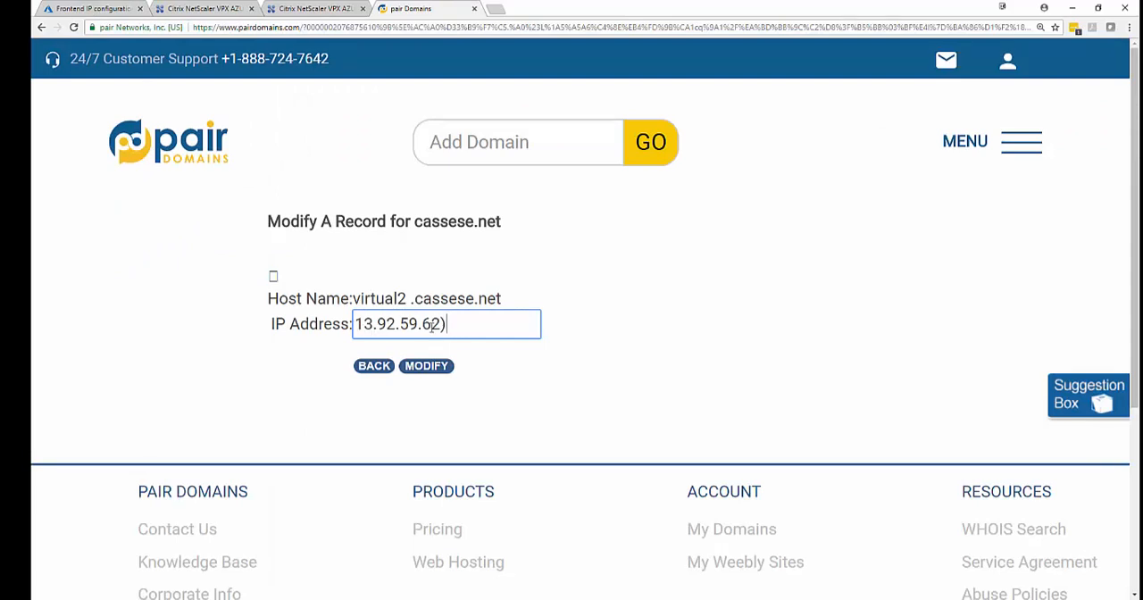
key("BackSpace")
left_click(420, 375)
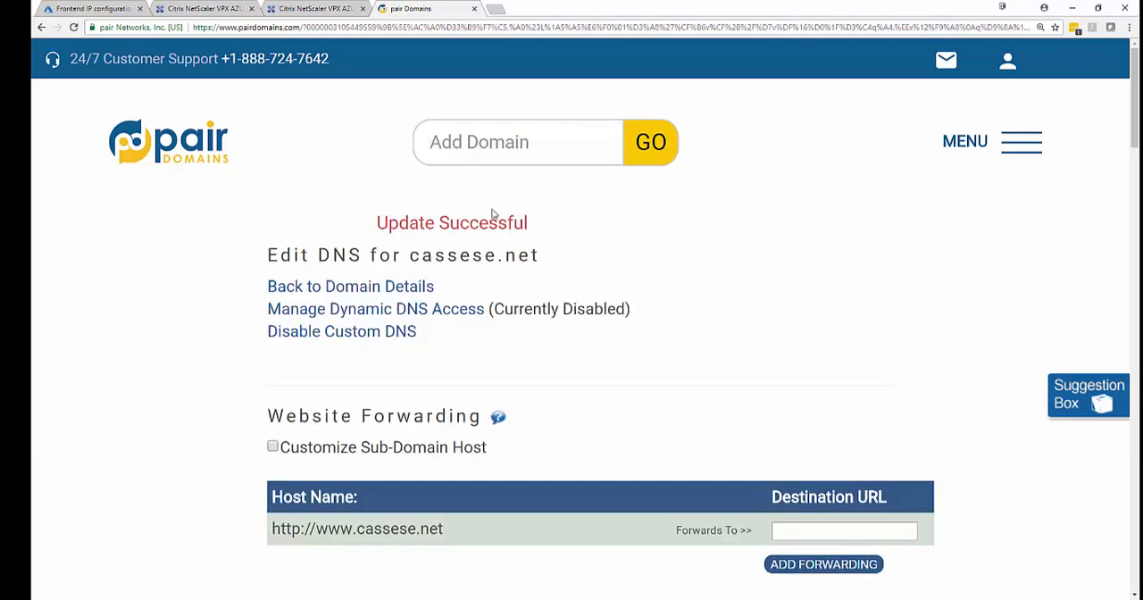
left_click(474, 9)
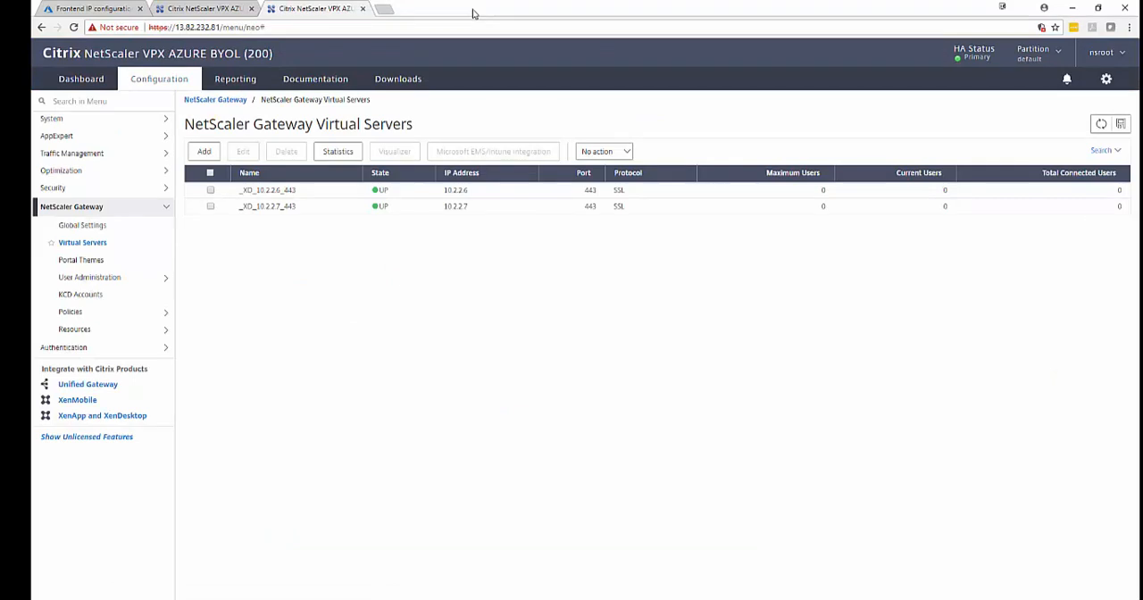
Open a Windows command prompt and ping the virtual2 host by its full domain name.
right_click(51, 598)
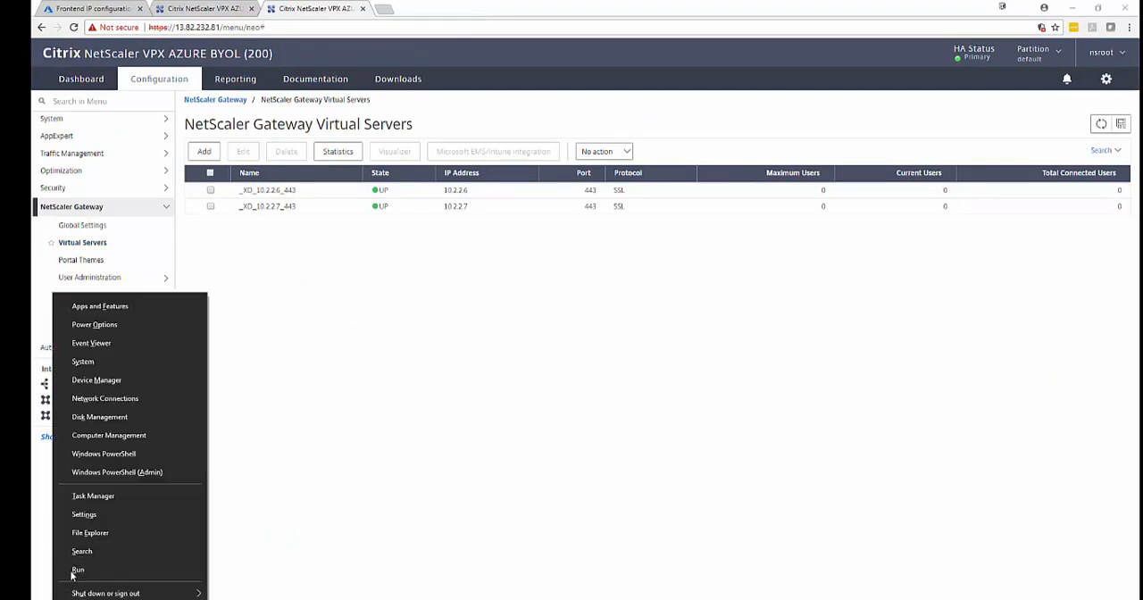
left_click(75, 570)
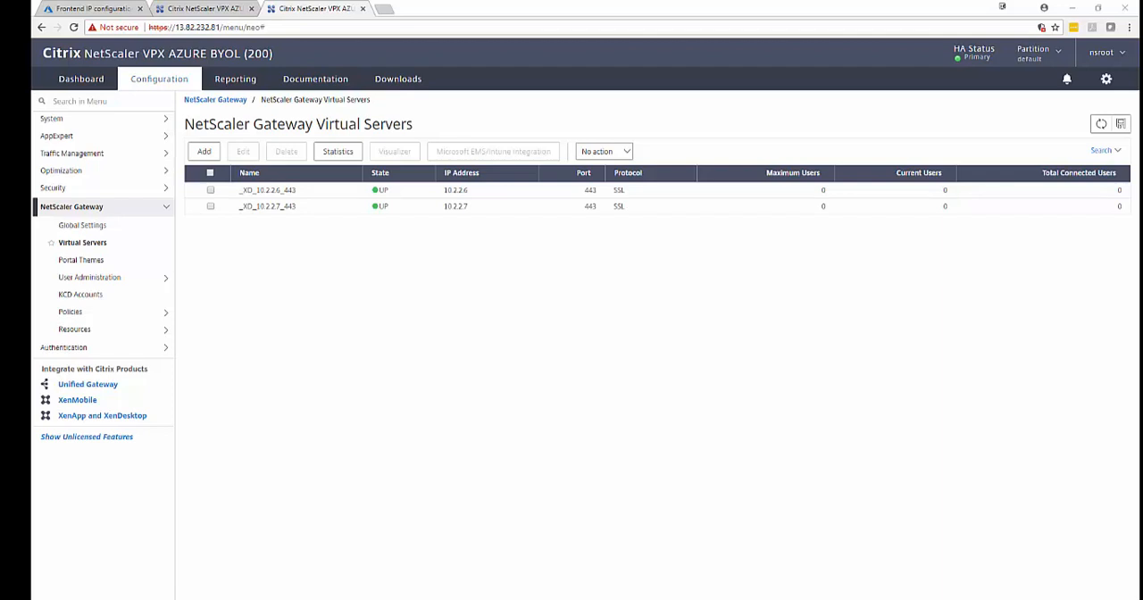
left_click_drag(544, 354, 651, 181)
left_click(618, 251)
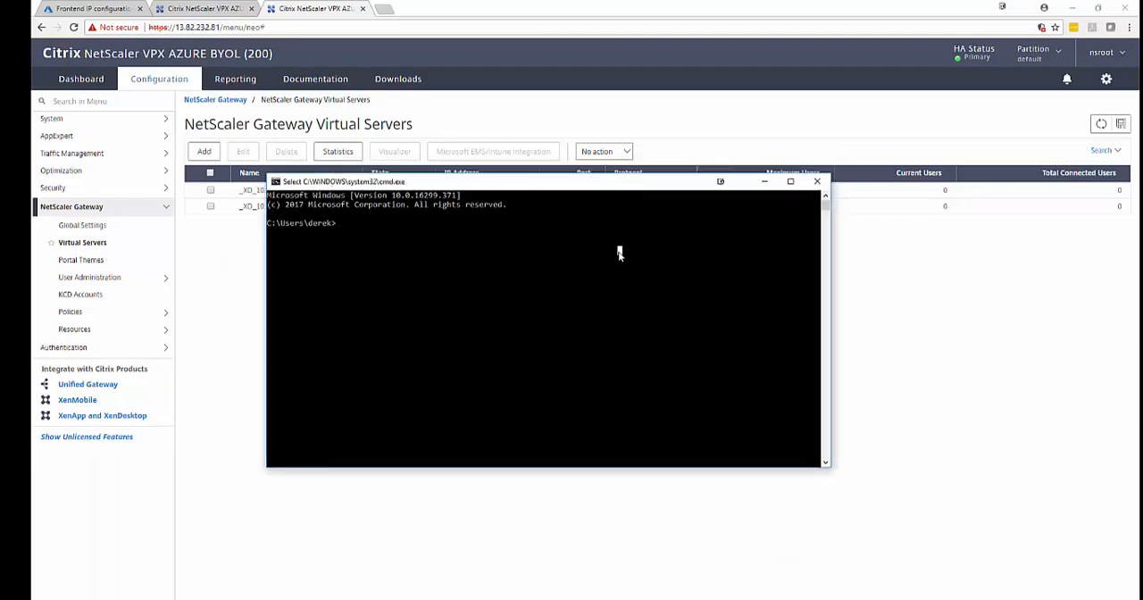
type("ping vi")
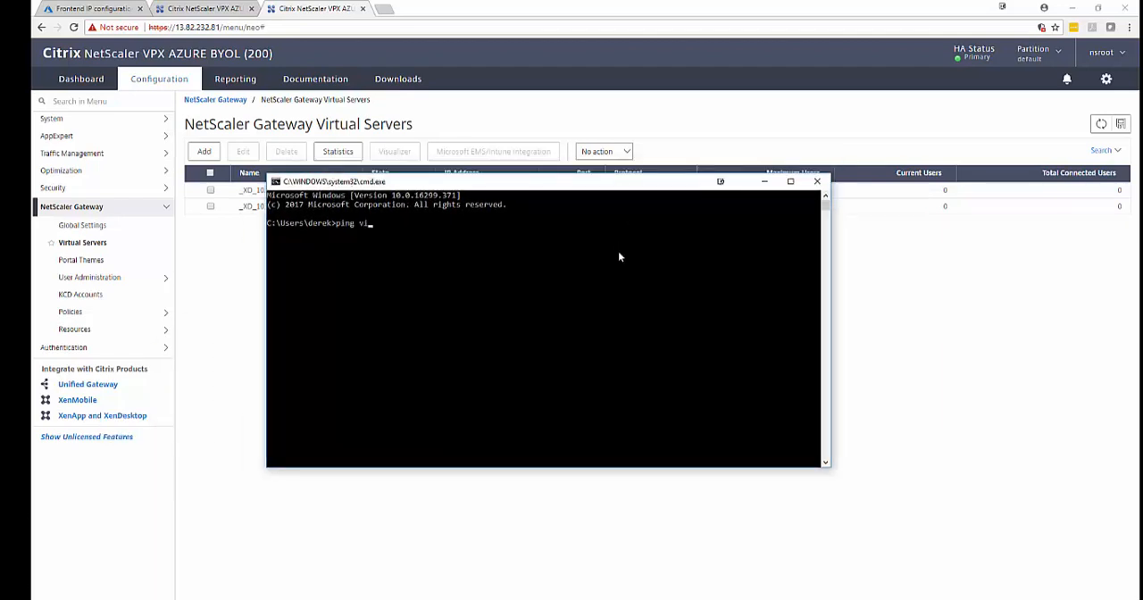
type("rtual2.cassese.net")
key("Return")
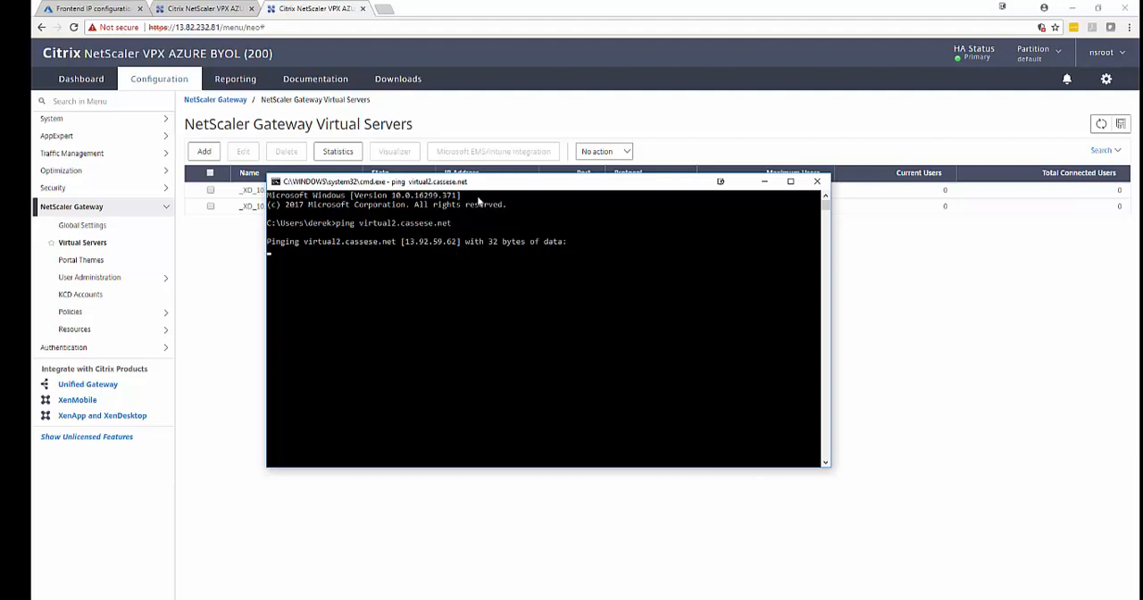
left_click_drag(479, 188, 481, 259)
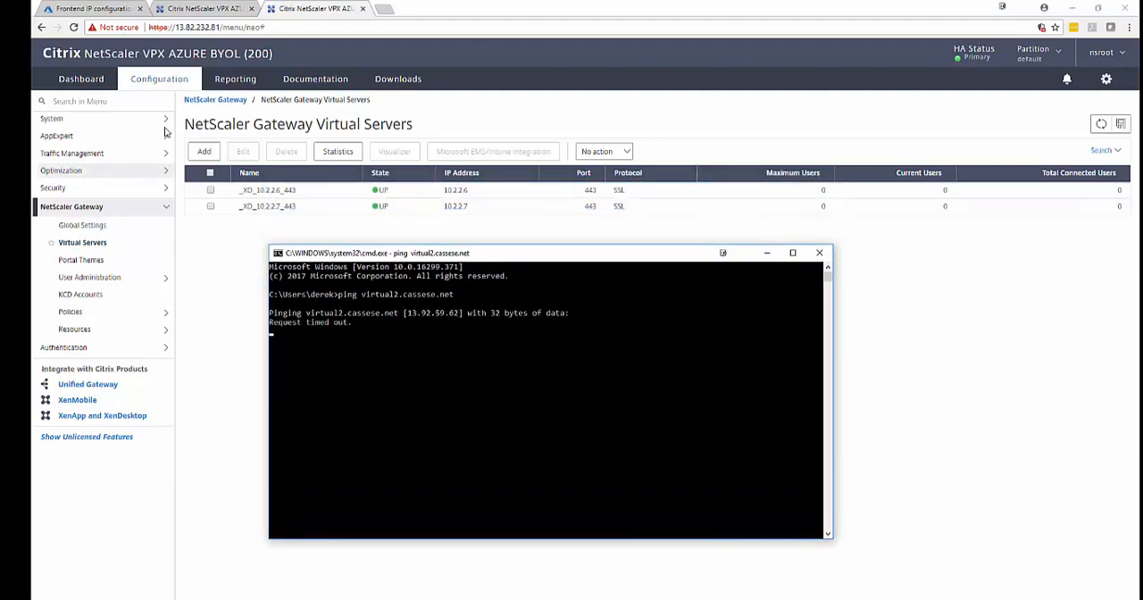
Compare the address resolved by the ping with the frontend IP configuration of load balancer alb.
left_click(94, 8)
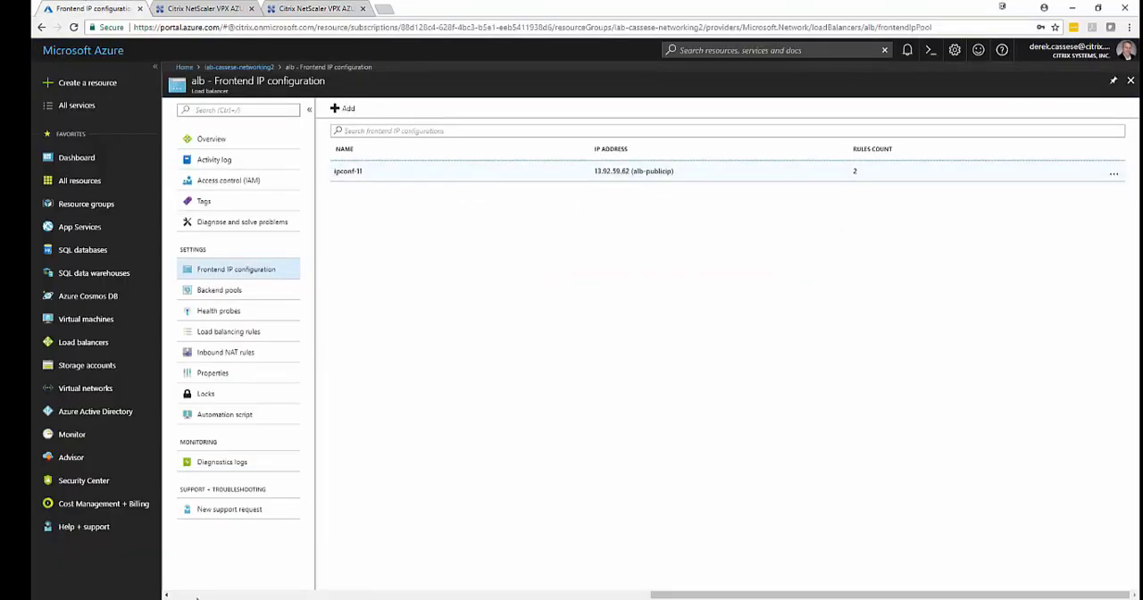
left_click(323, 599)
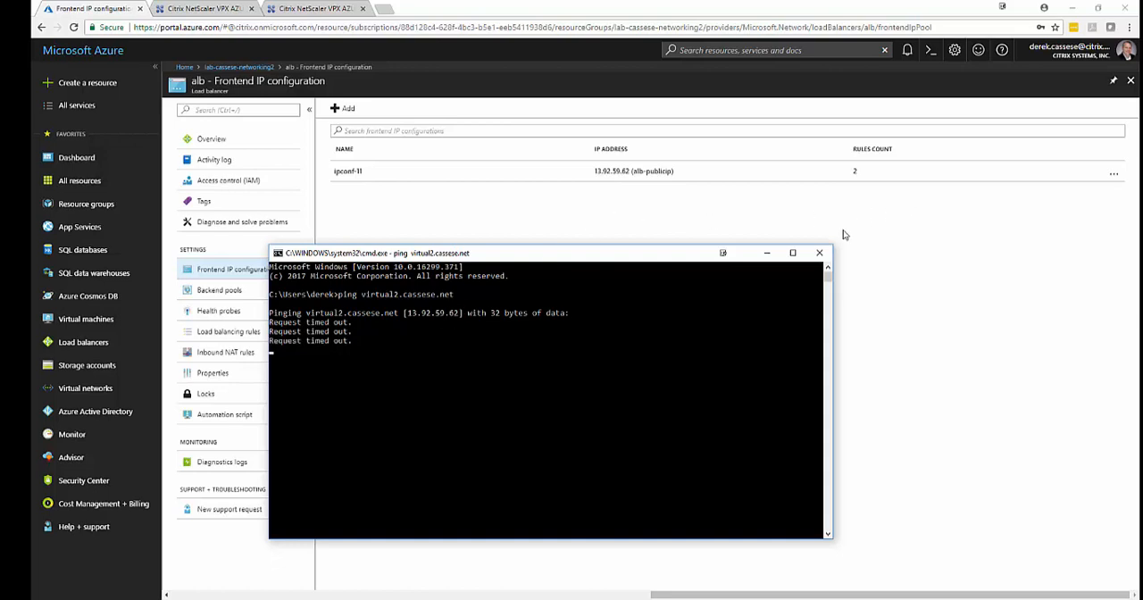
left_click(710, 334)
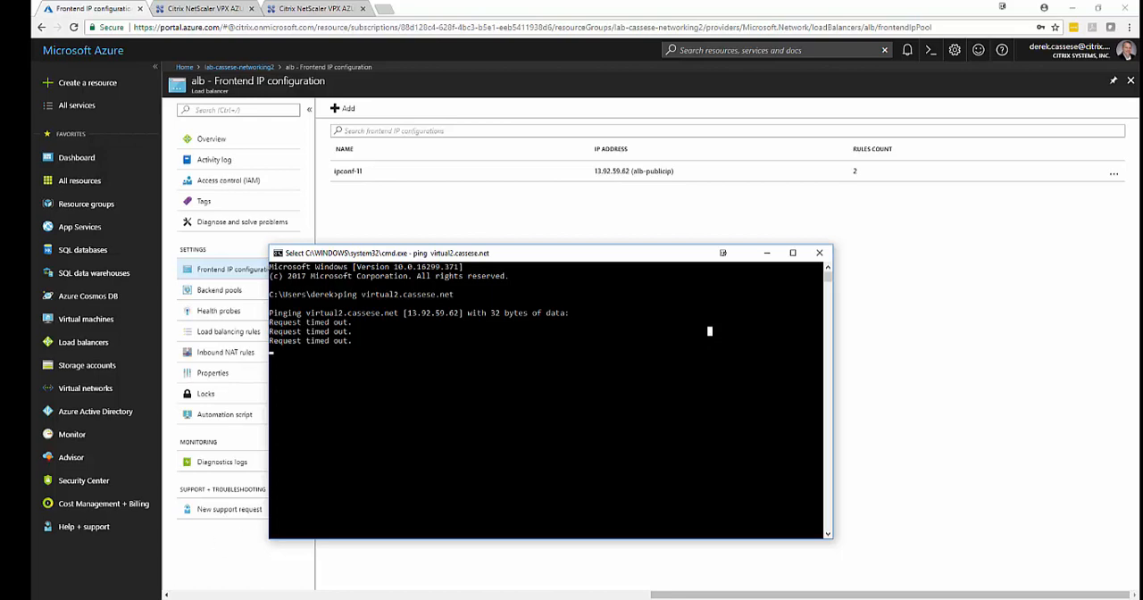
key("ctrl+x")
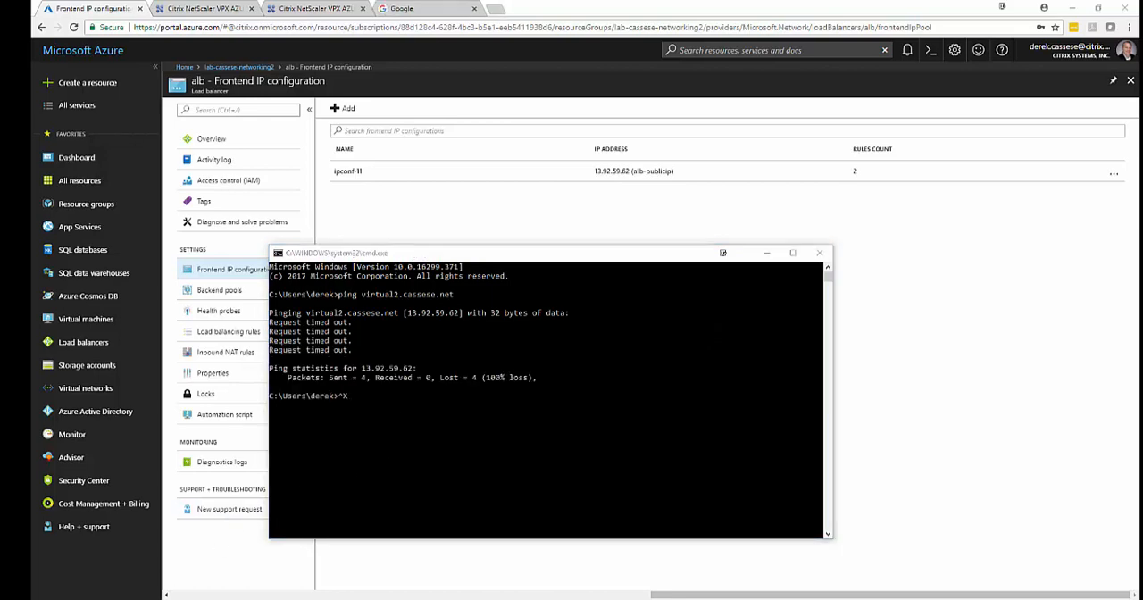
Open the virtual2 gateway site over https in the Google browser page.
left_click(435, 13)
left_click(433, 28)
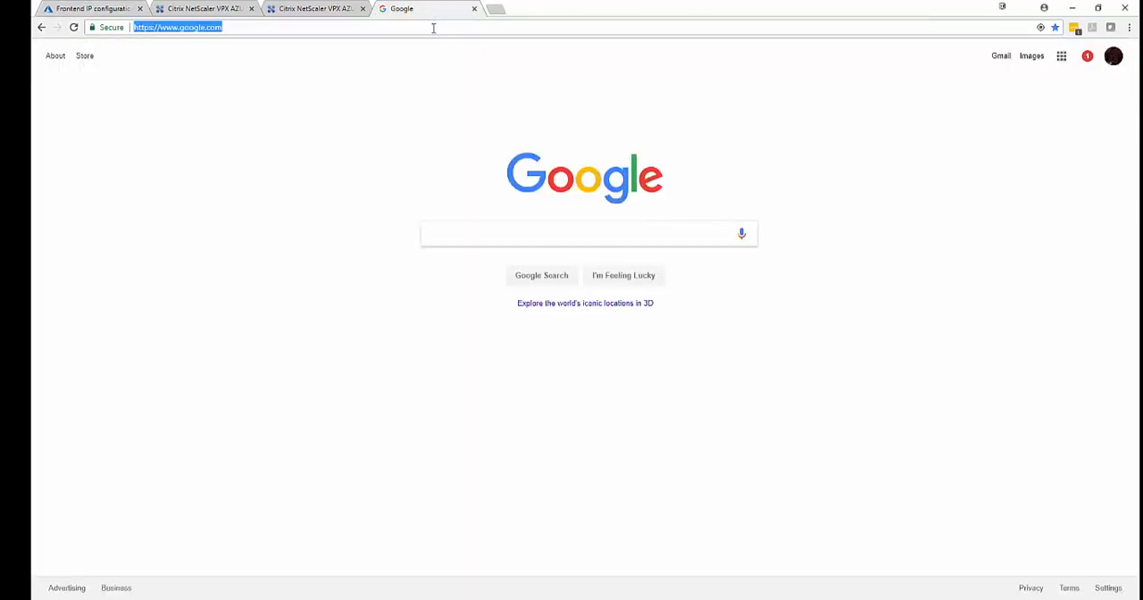
type("https://v")
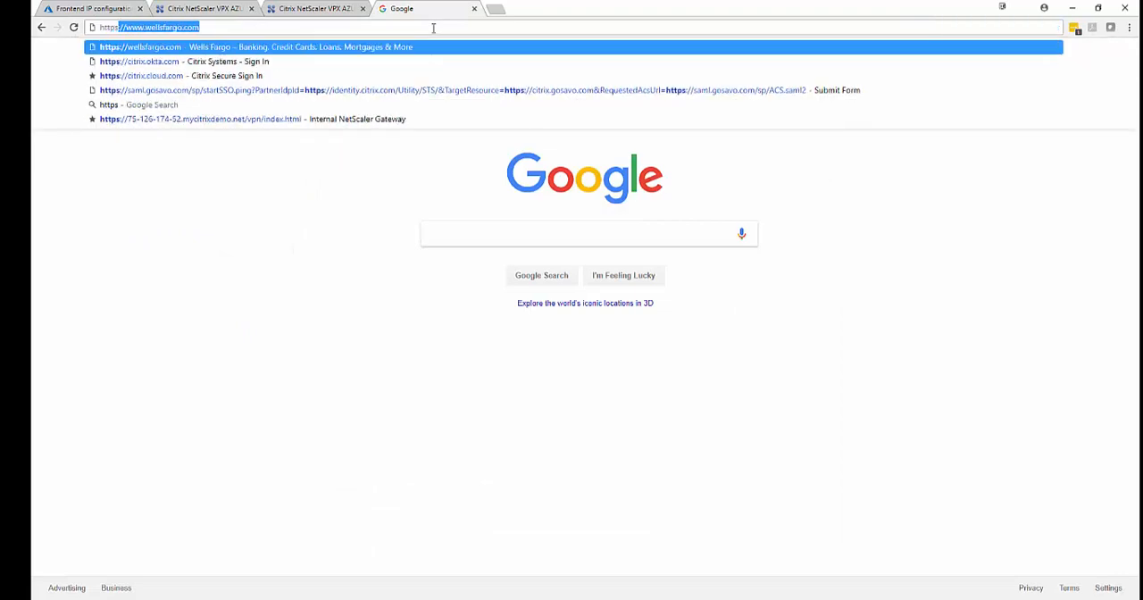
type("irtual2.cass")
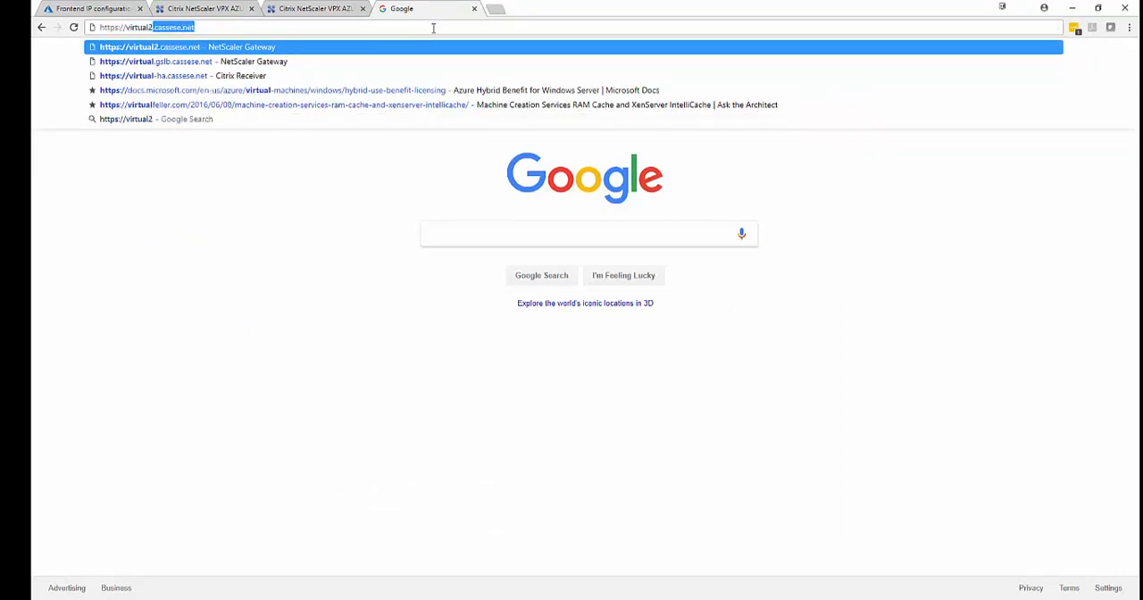
type("ese")
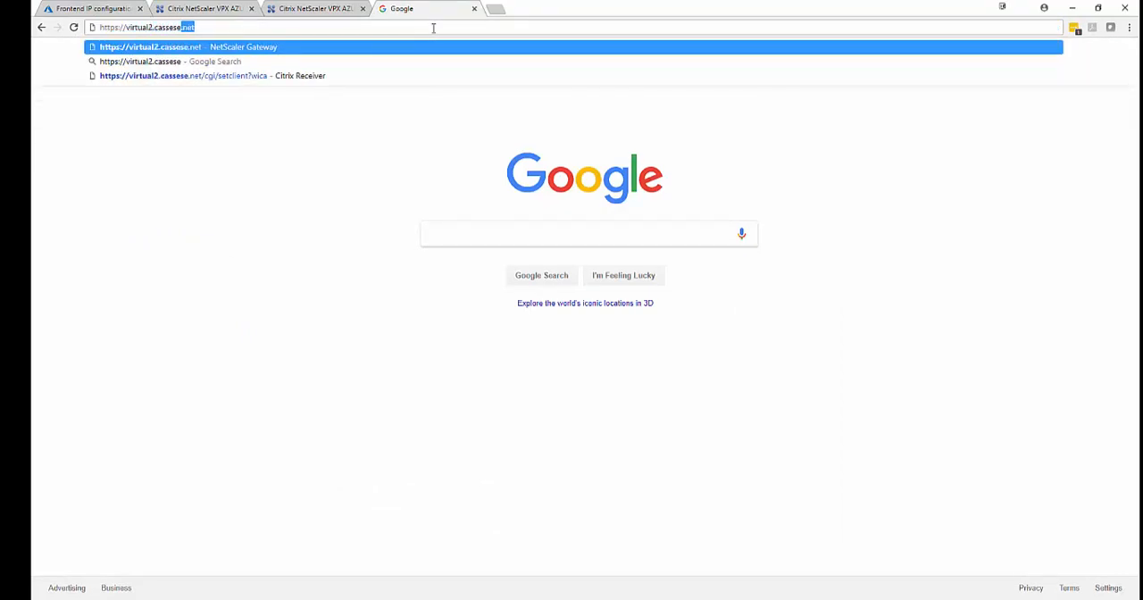
type(".net")
key("Return")
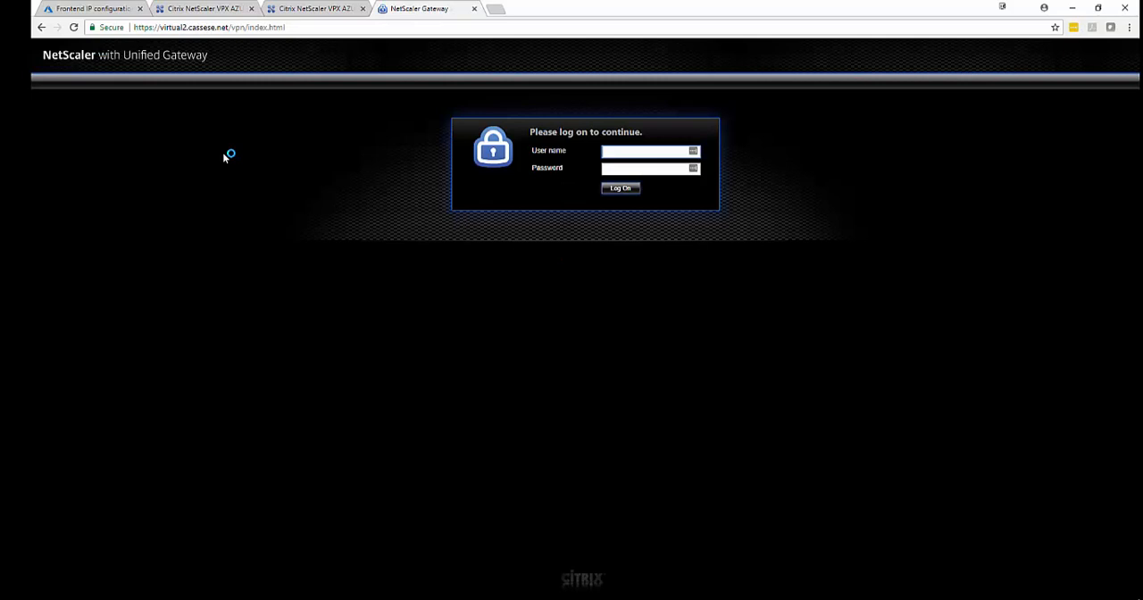
Apply the X1 portal theme to NetScaler Gateway virtual server _XD_10.2.2.6_443 and finish editing it.
left_click(322, 7)
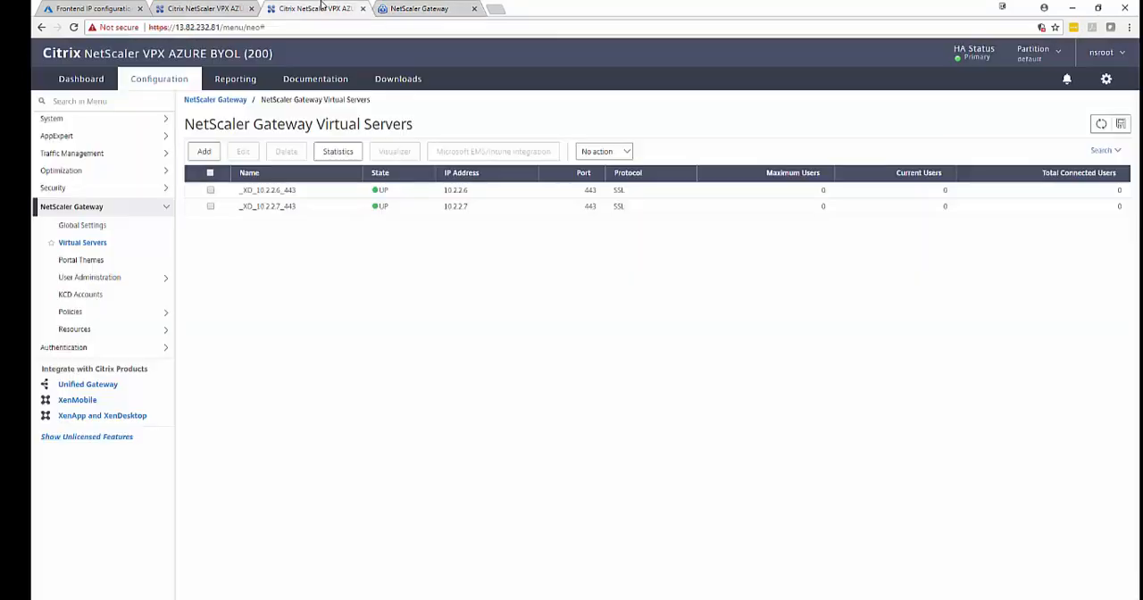
double_click(287, 192)
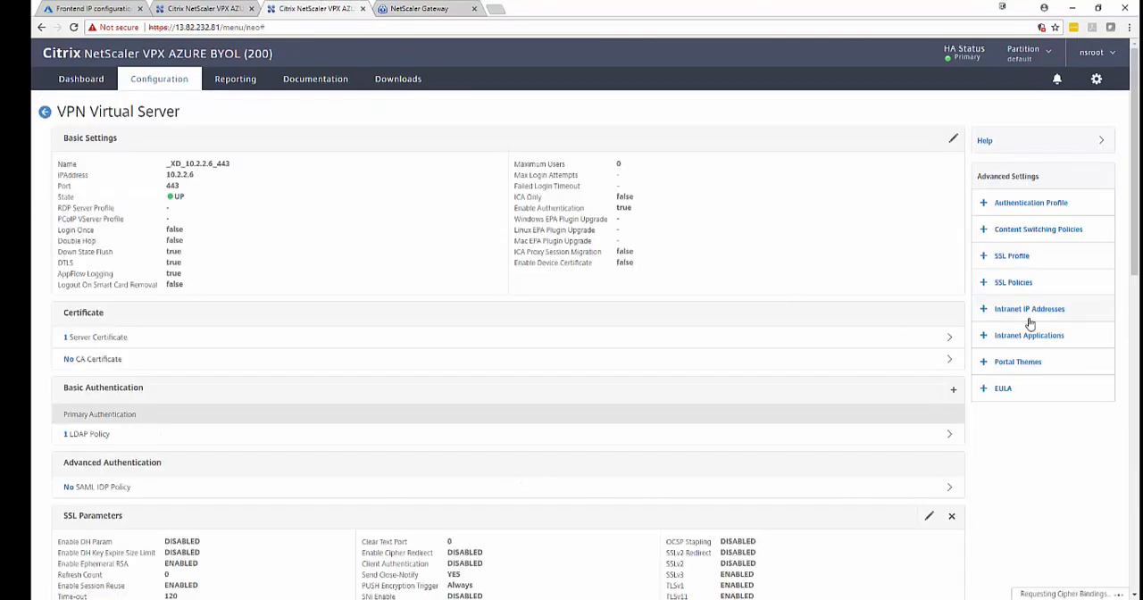
left_click(1018, 362)
left_click(134, 522)
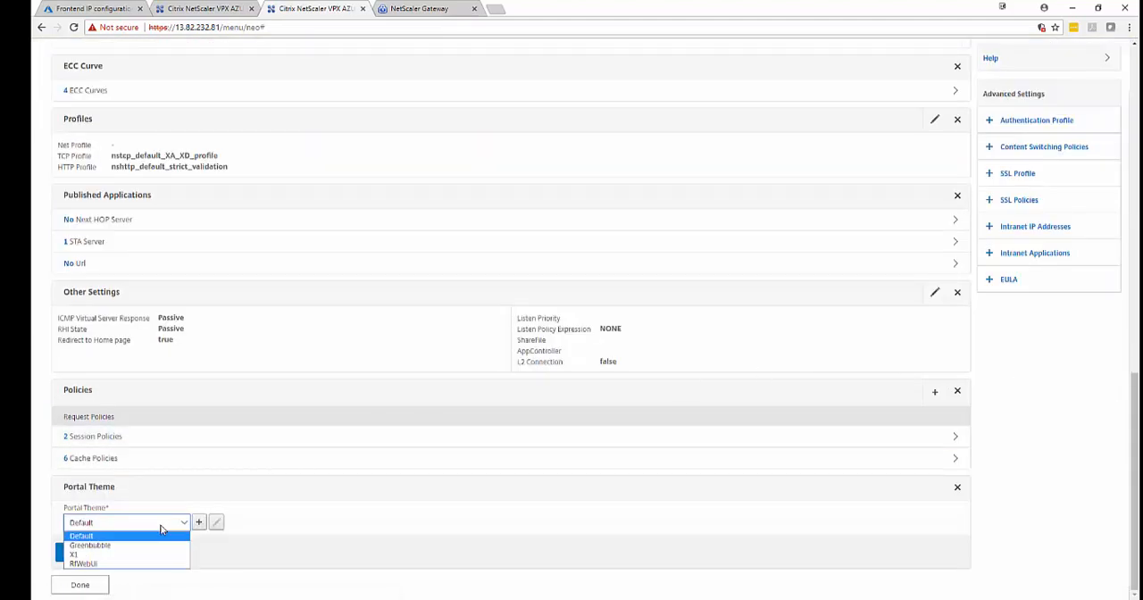
left_click(118, 551)
left_click(69, 553)
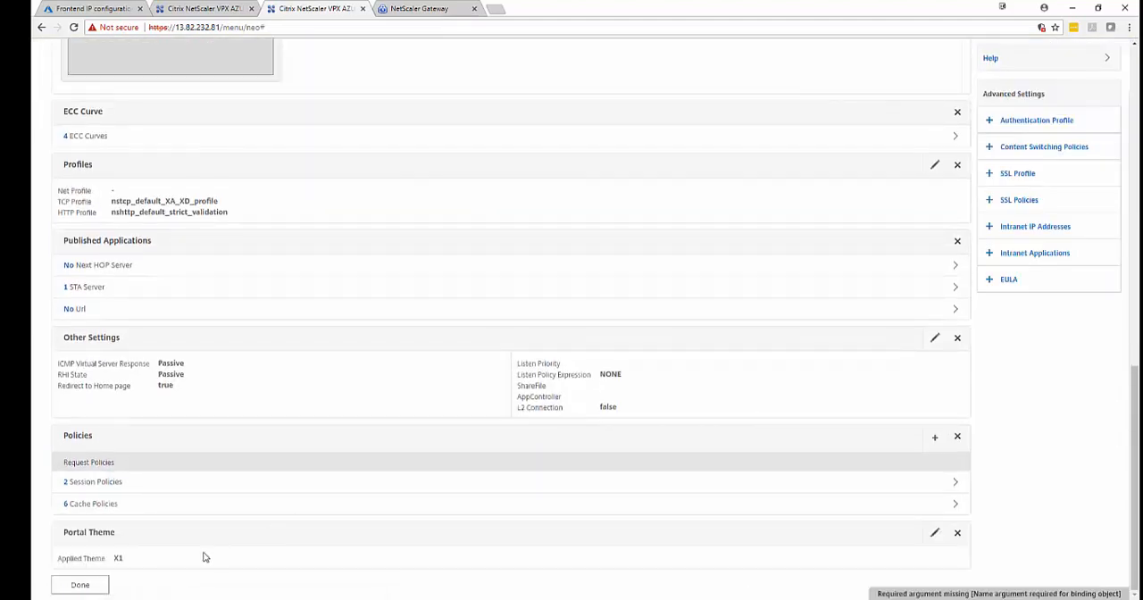
left_click(79, 585)
Apply the X1 portal theme to NetScaler Gateway virtual server _XD_10.2.2.7_443 and finish editing it.
double_click(273, 212)
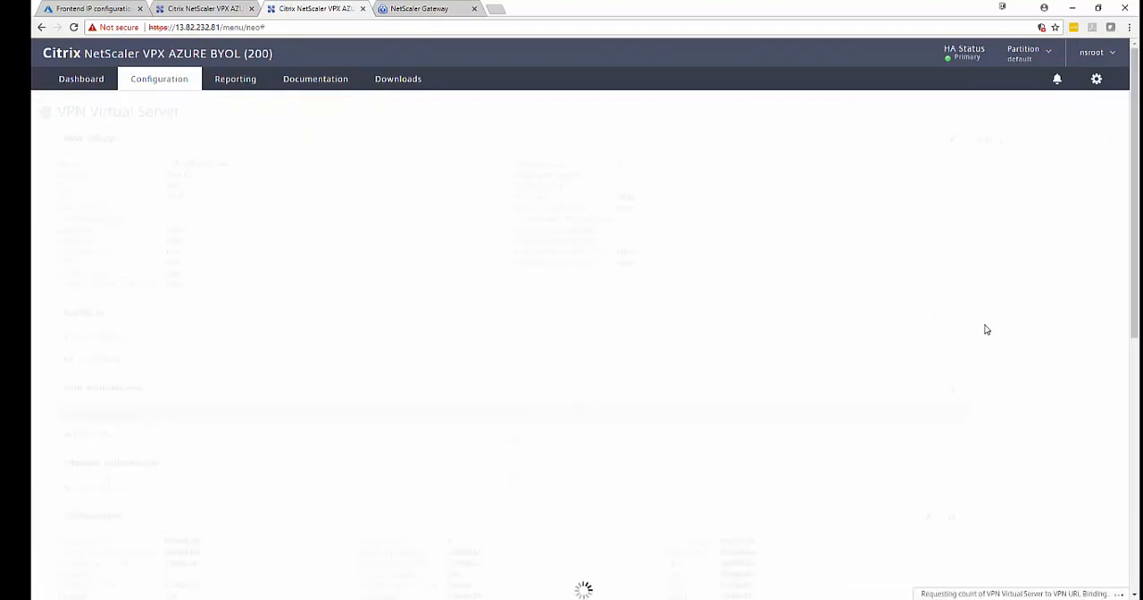
left_click(1018, 362)
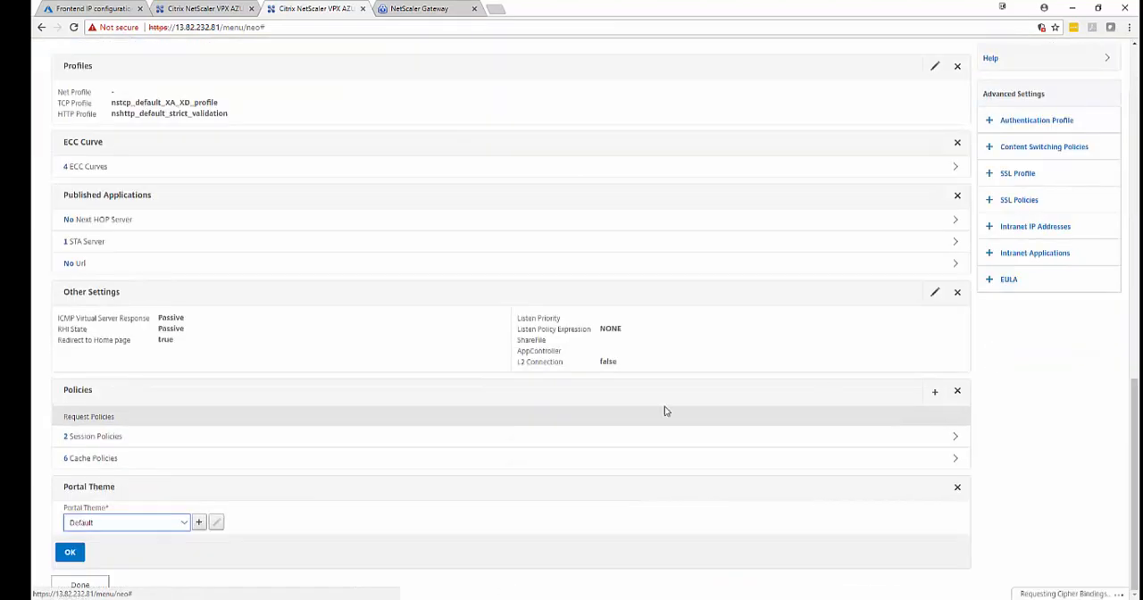
left_click(123, 527)
left_click(116, 555)
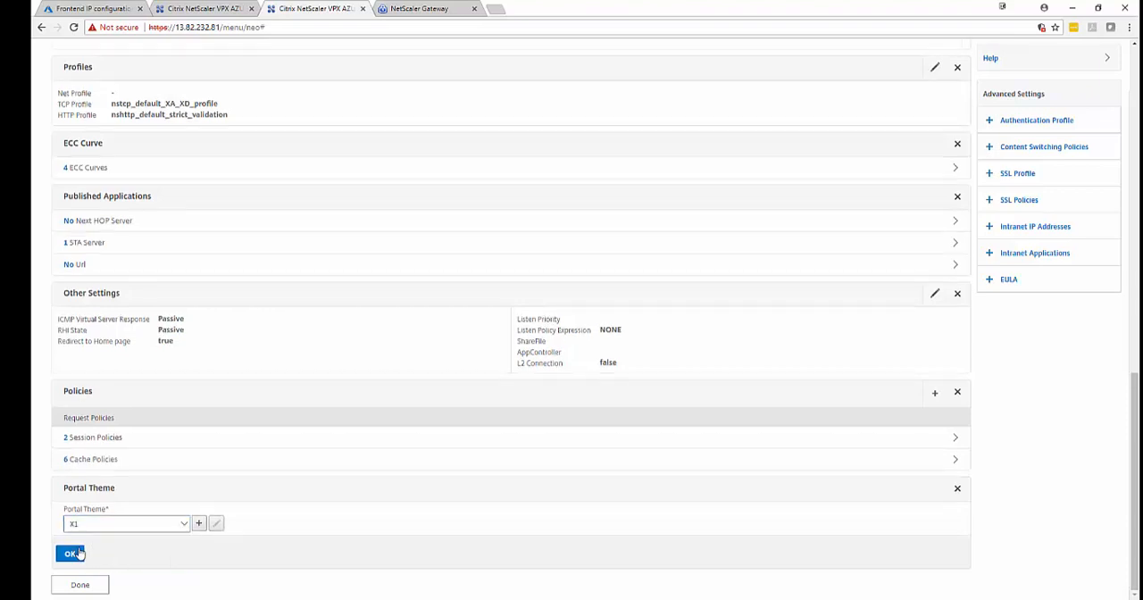
left_click(72, 552)
left_click(80, 585)
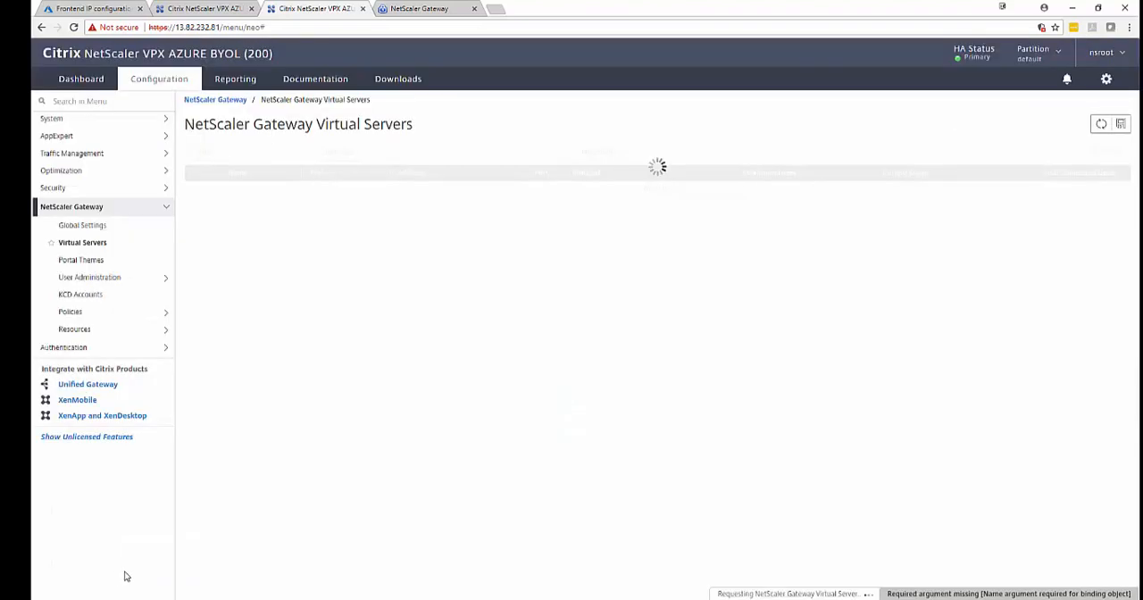
Reload the virtual2 gateway logon page and log on with the account's user name and password.
left_click(409, 10)
left_click(71, 27)
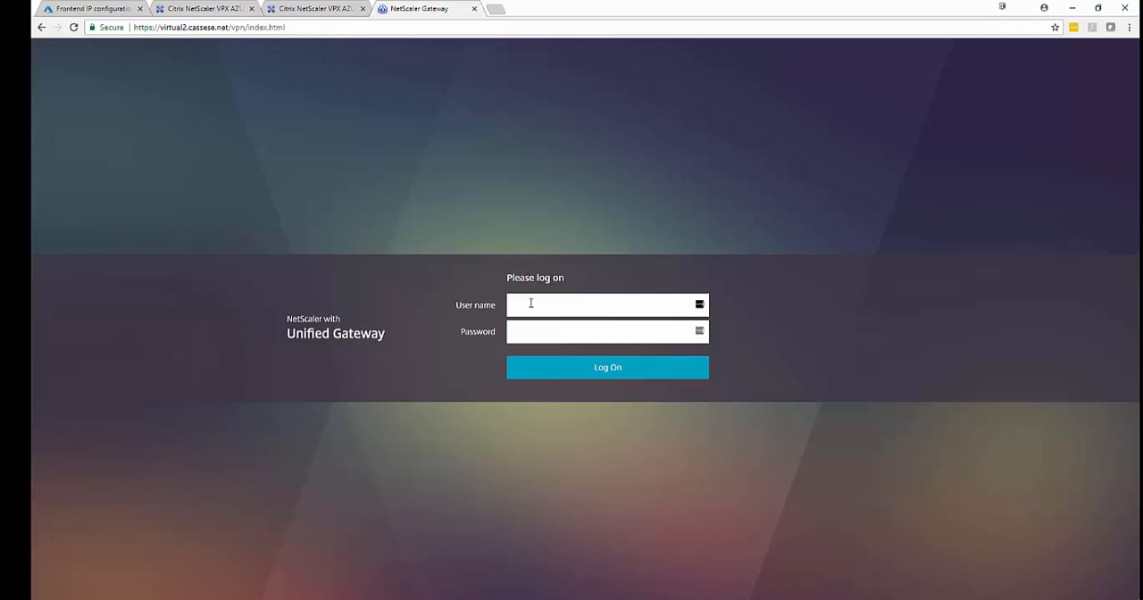
key("Tab")
key("Return")
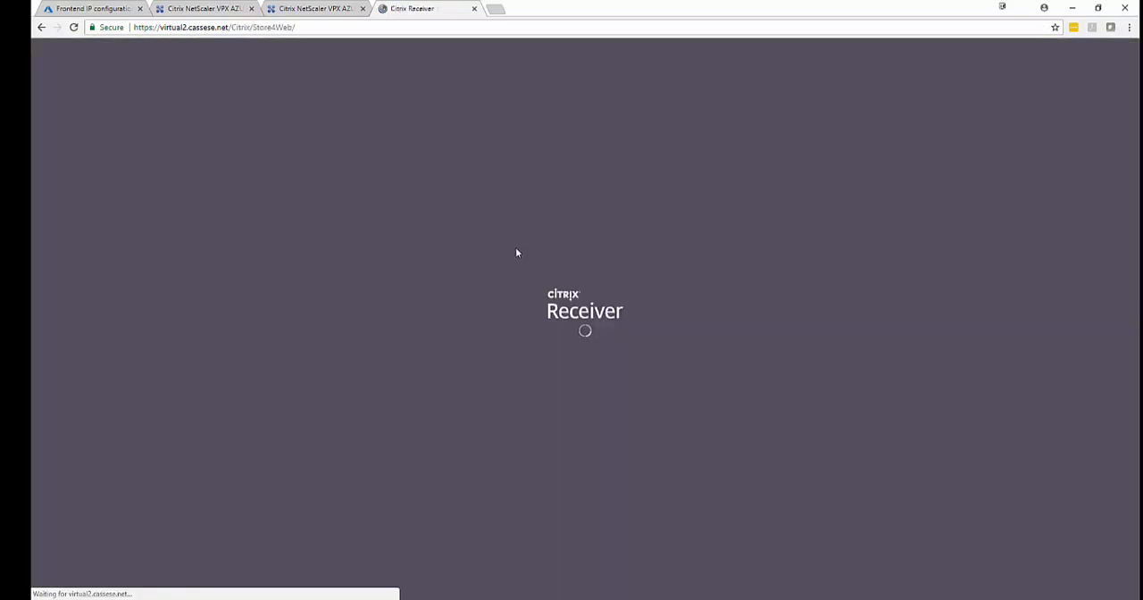
View the published desktops in Citrix StoreFront.
left_click(1041, 128)
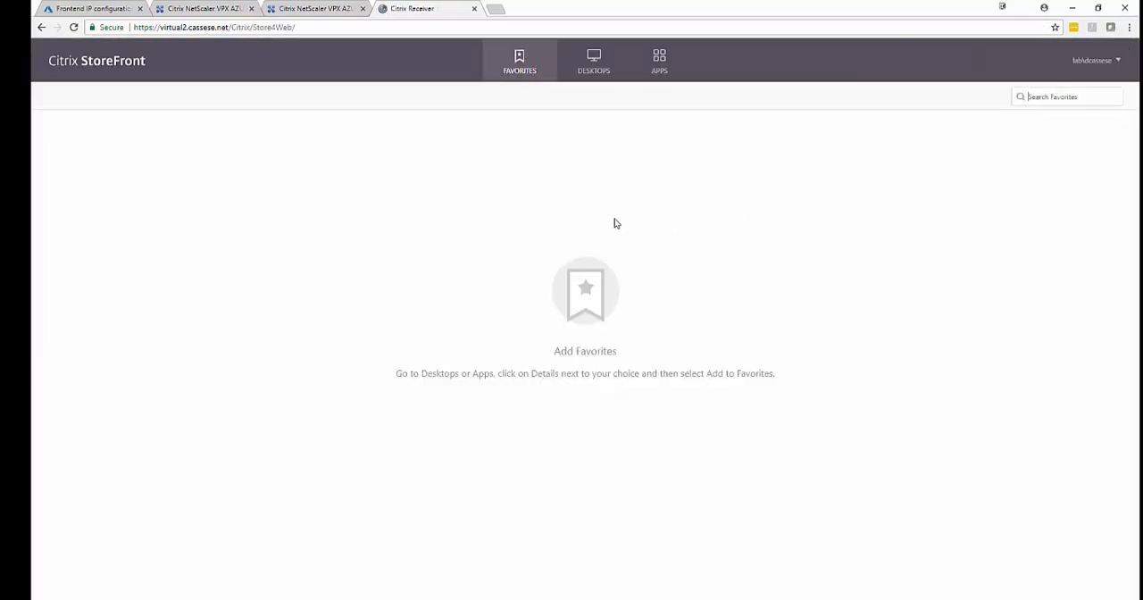
left_click(611, 77)
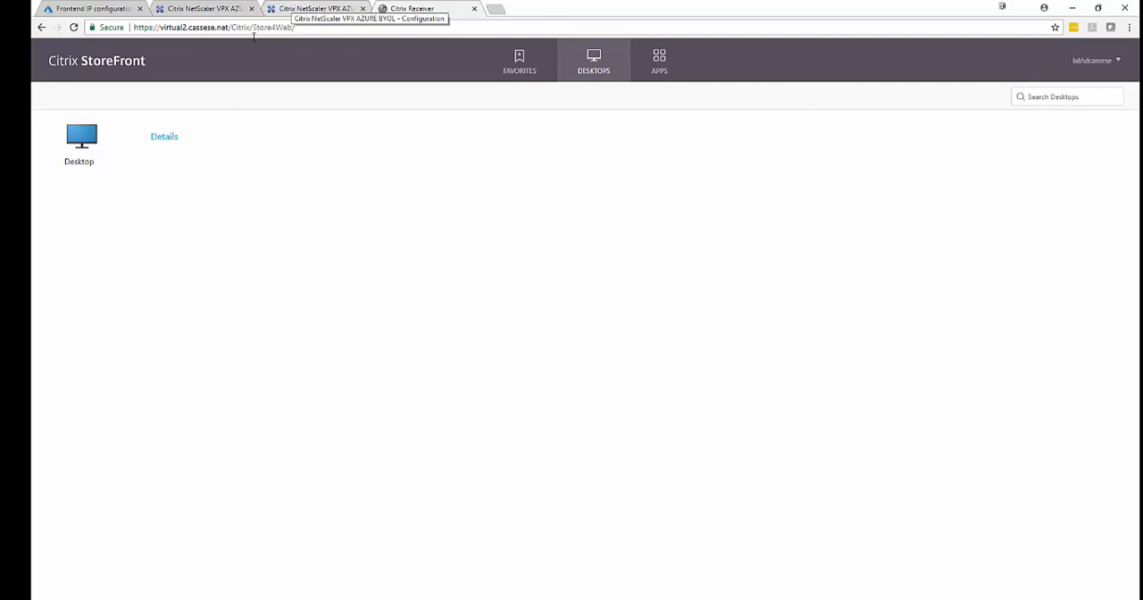
Launch the published Desktop, position and enlarge its viewer window over the browser, and open the remote session's Start menu.
left_click(87, 137)
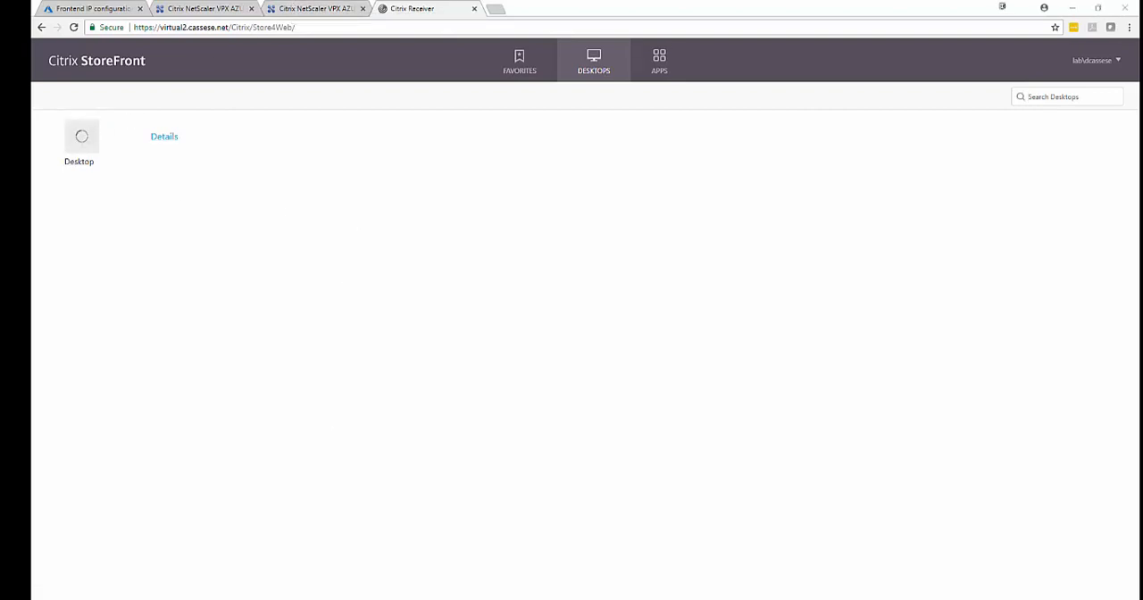
left_click_drag(458, 596, 570, 16)
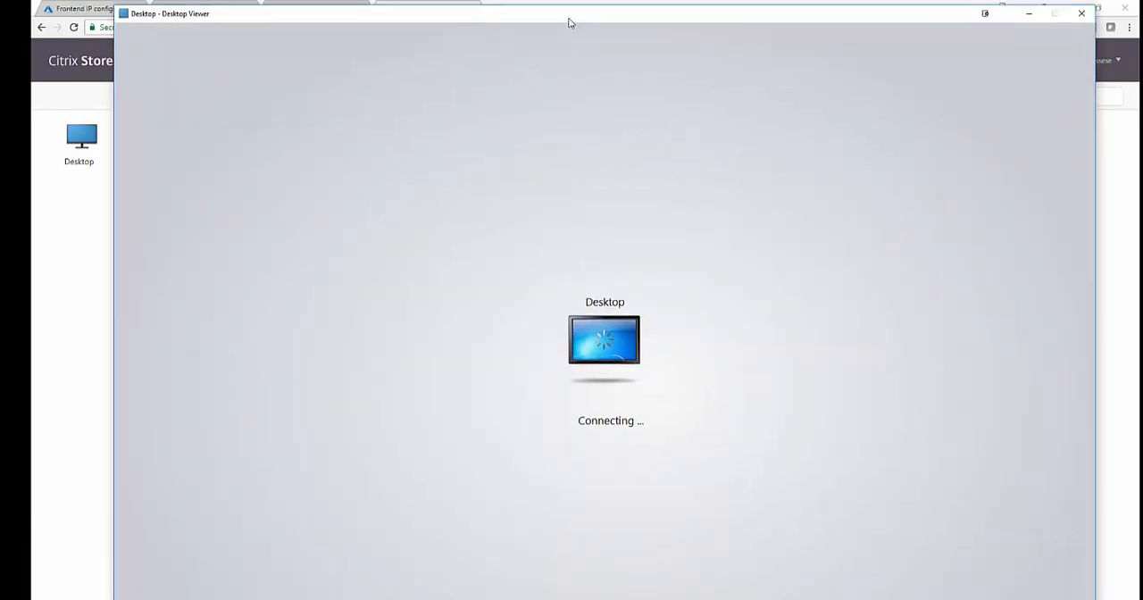
left_click_drag(568, 7, 571, 599)
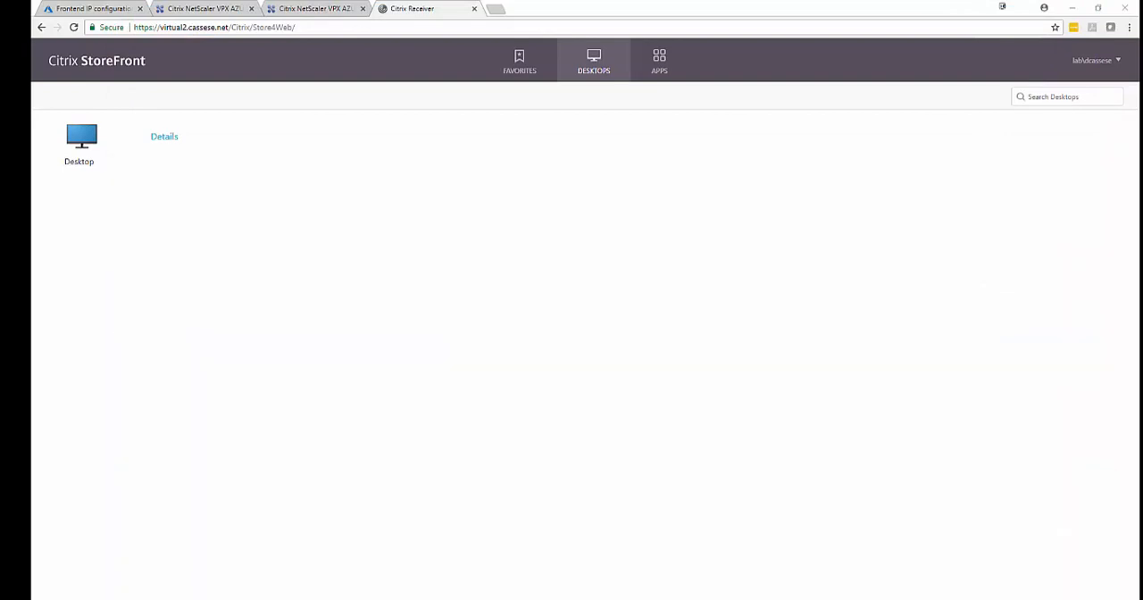
left_click_drag(572, 599, 515, 69)
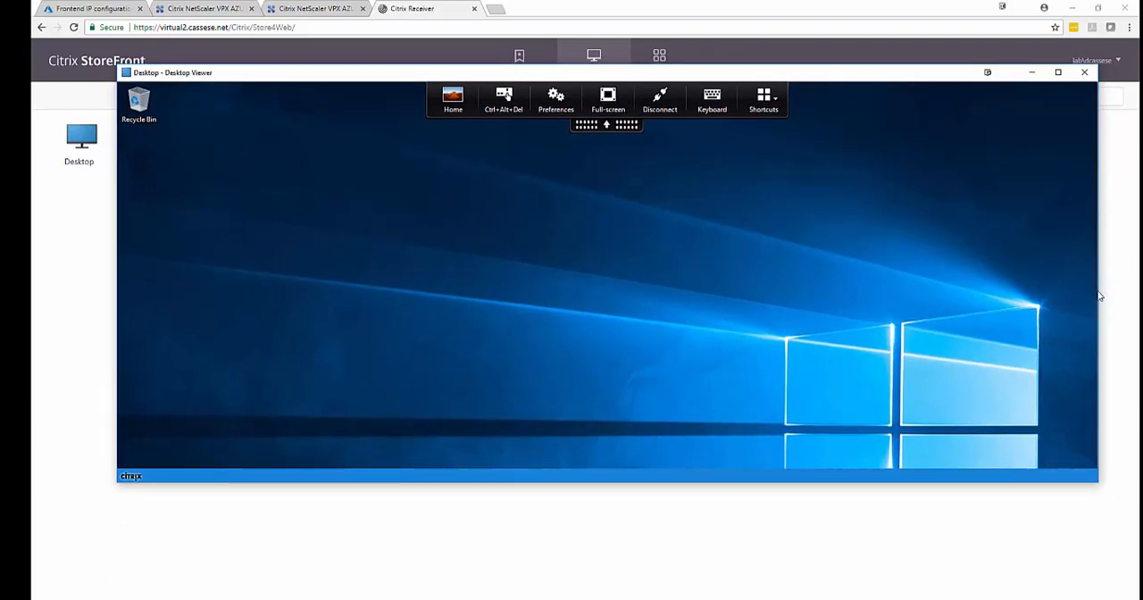
left_click_drag(840, 484, 836, 539)
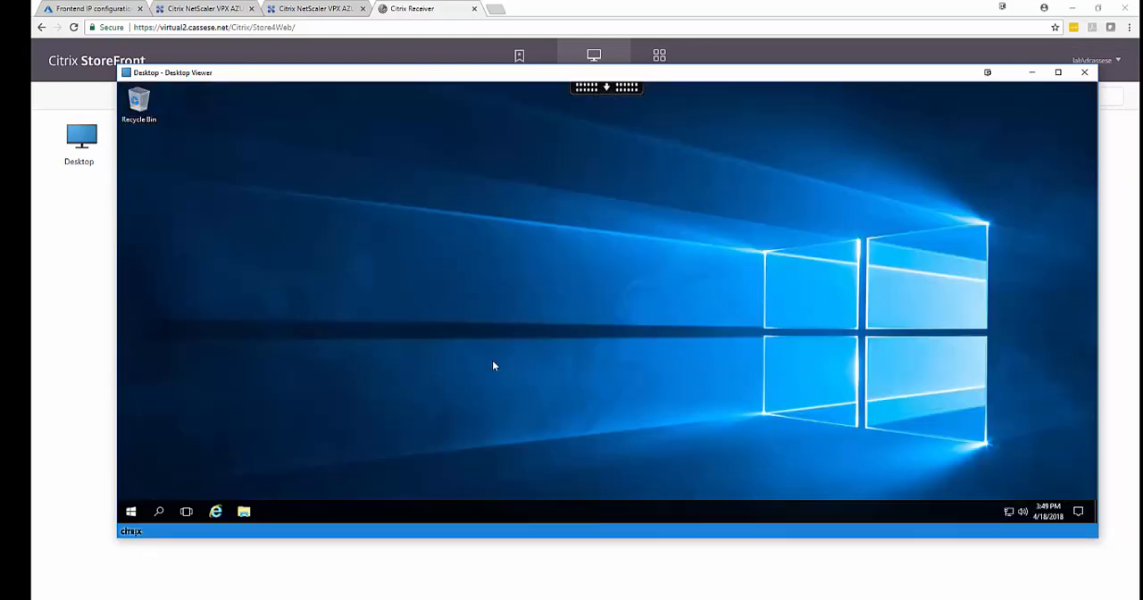
left_click(131, 510)
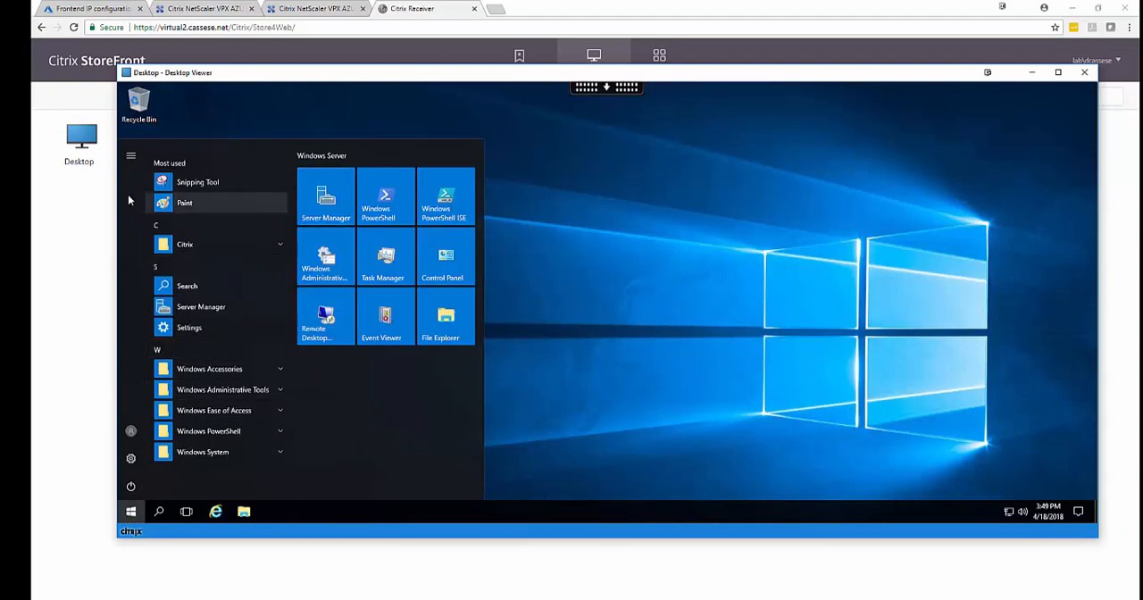
Examine the active ICA connections on the NetScaler at 13.82.232.81, and close the list.
left_click(321, 11)
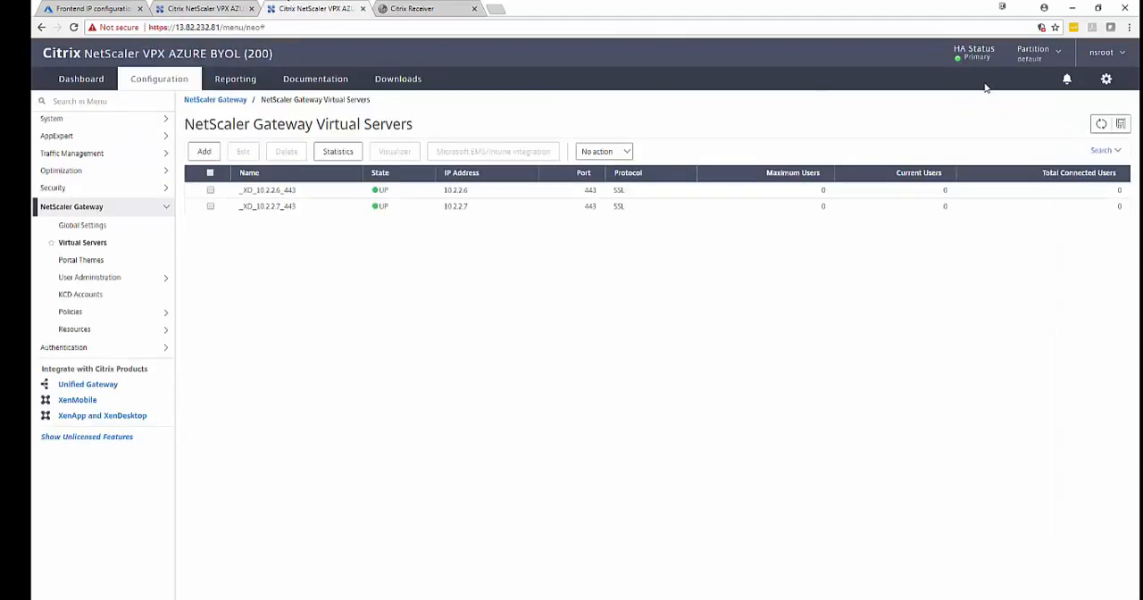
left_click(136, 207)
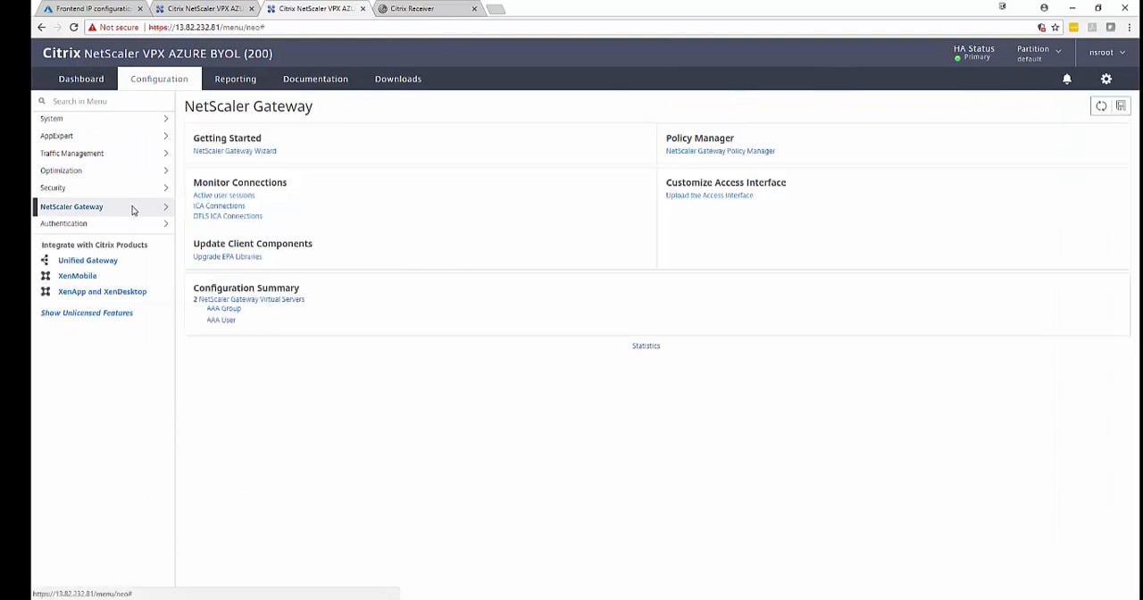
left_click(214, 210)
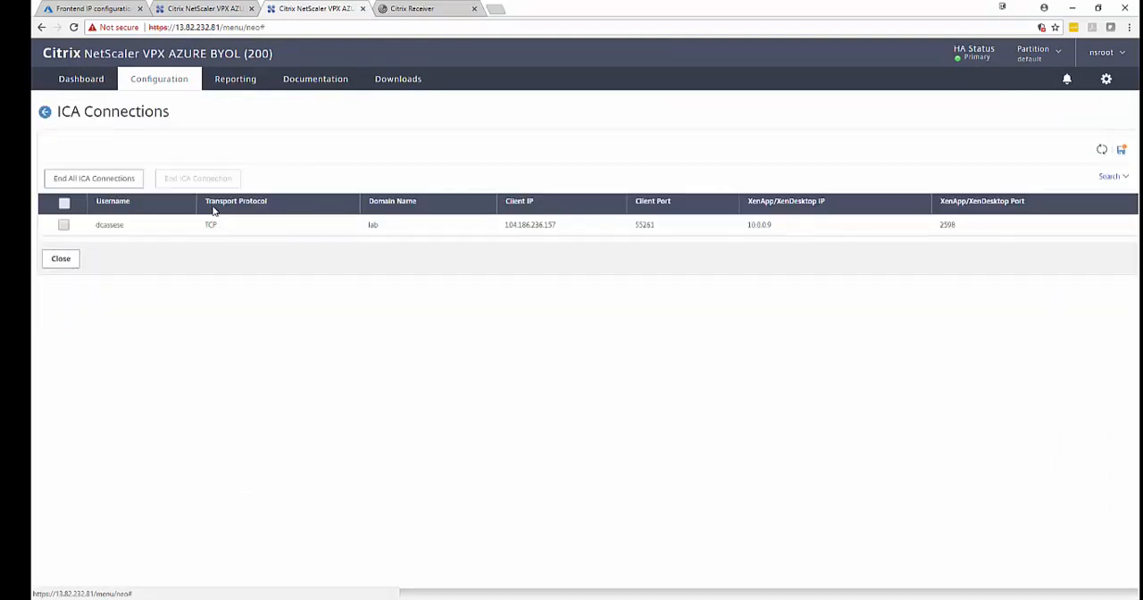
left_click(61, 259)
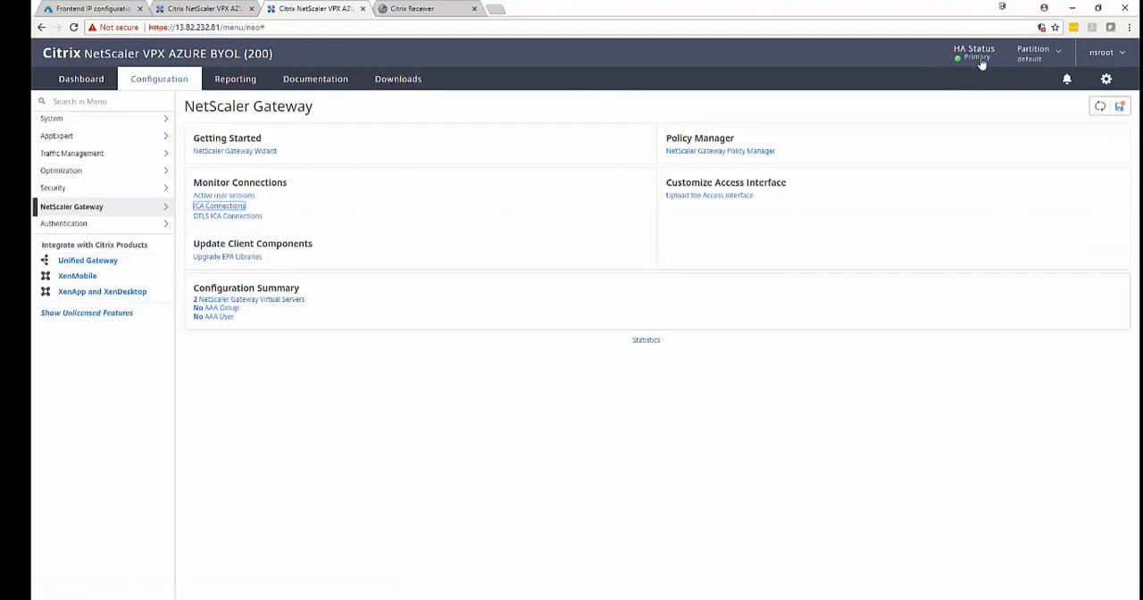
Save the running configuration of the NetScaler at 13.82.232.81 from its System page.
left_click(95, 118)
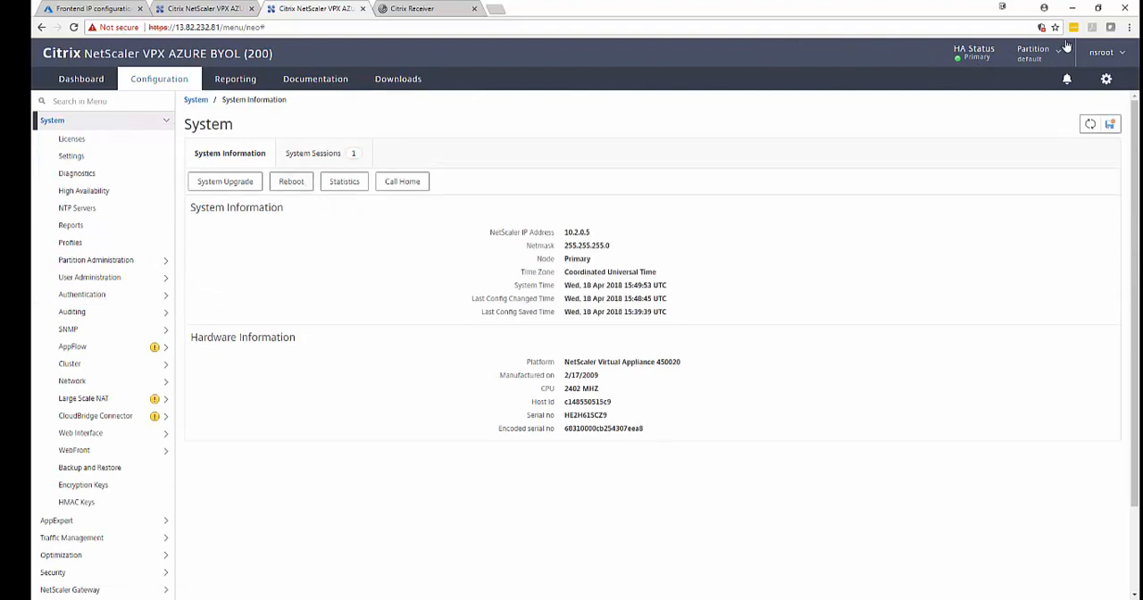
left_click(1111, 124)
left_click(567, 346)
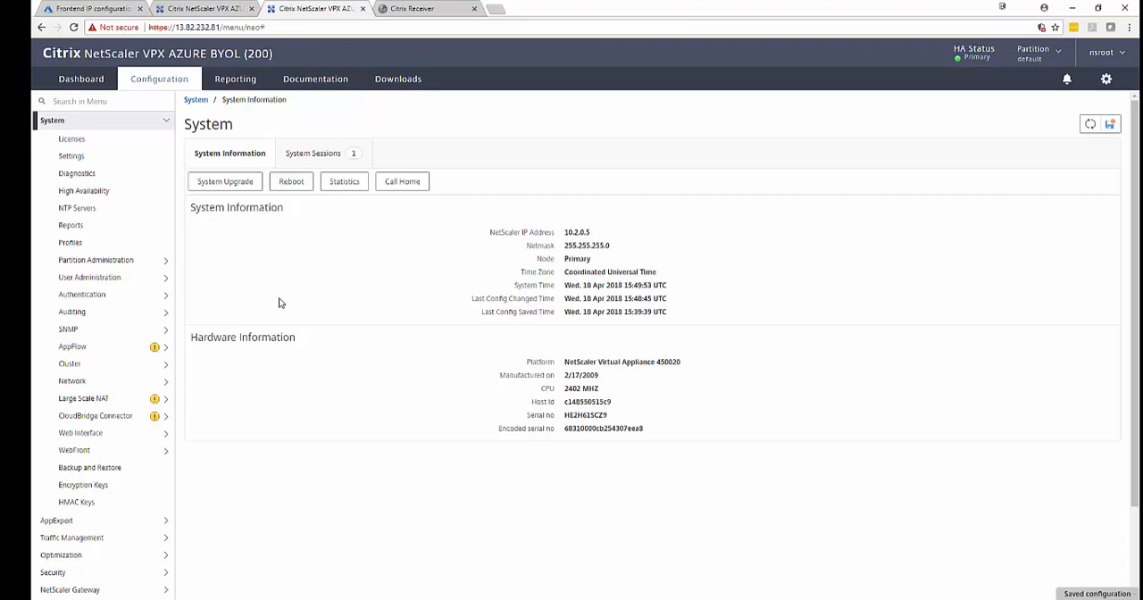
Check that the published desktop responds by opening and closing File Explorer and reopening the Start menu.
left_click(225, 599)
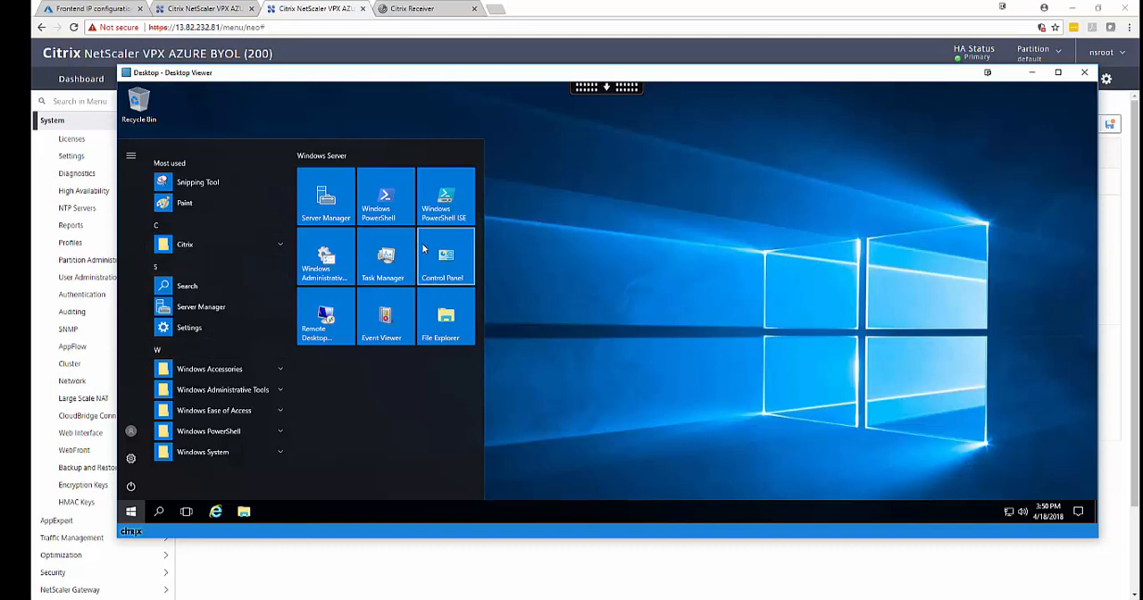
left_click(446, 326)
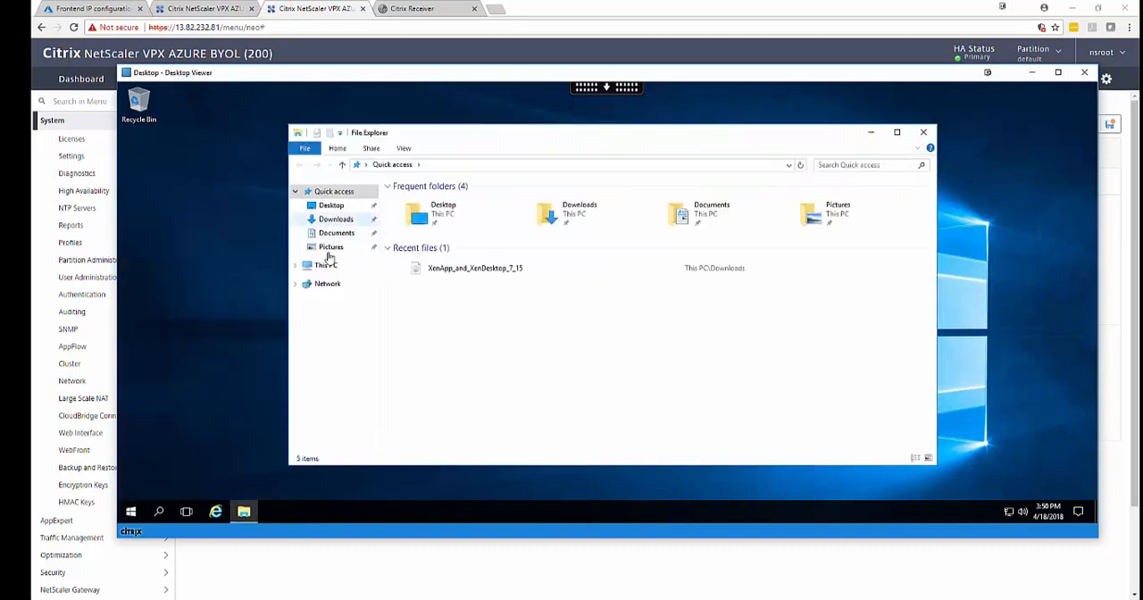
left_click(923, 133)
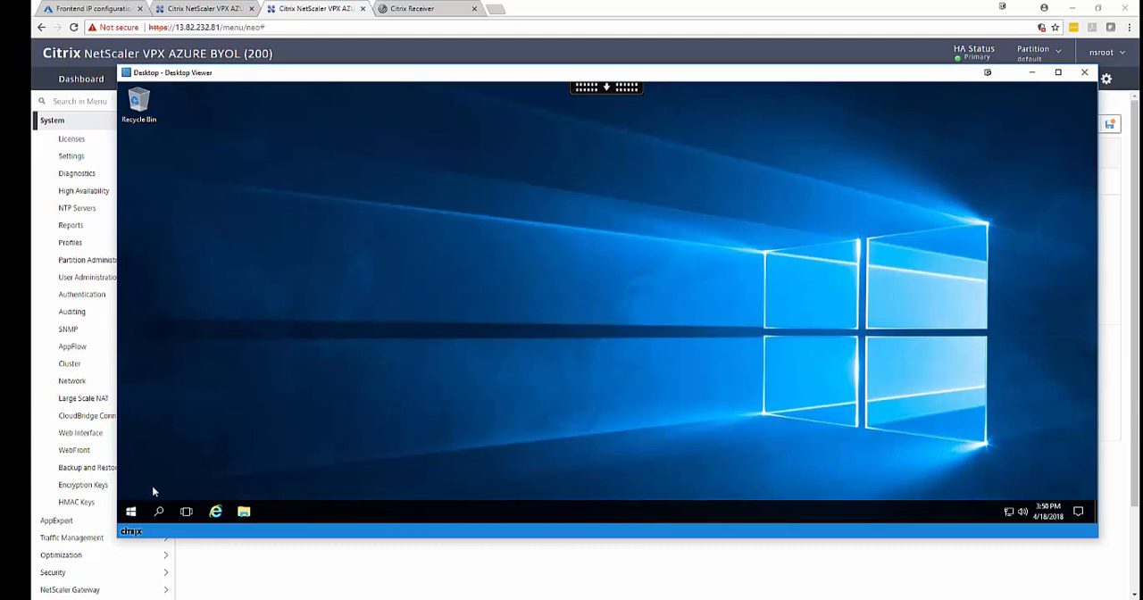
left_click(130, 510)
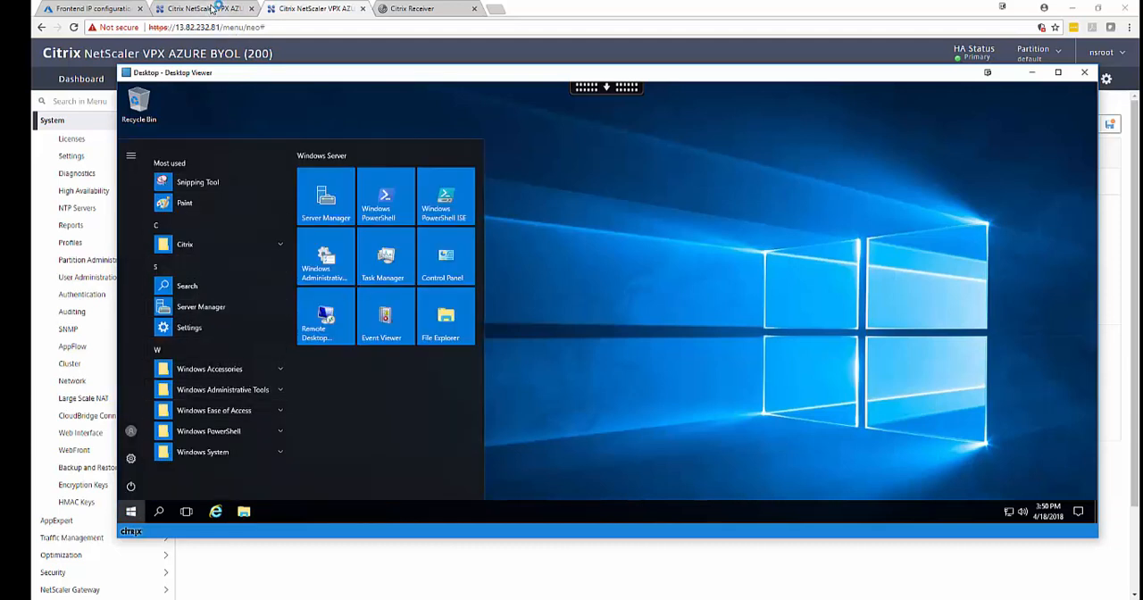
Reboot the NetScaler at 13.82.232.81 with Save configuration enabled and Warm reboot off.
left_click(217, 7)
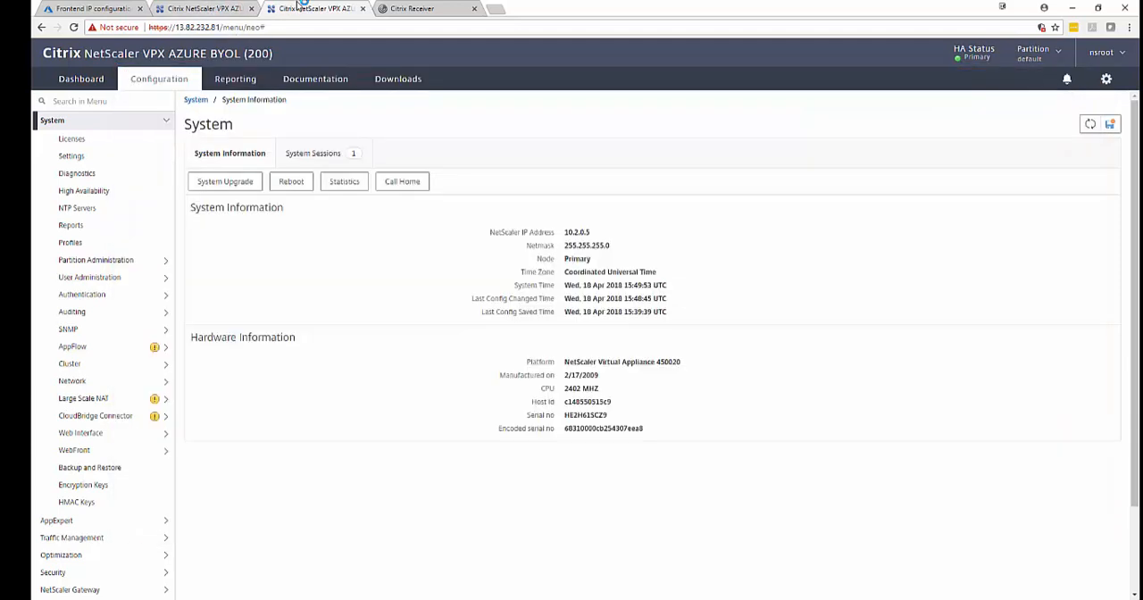
left_click(292, 182)
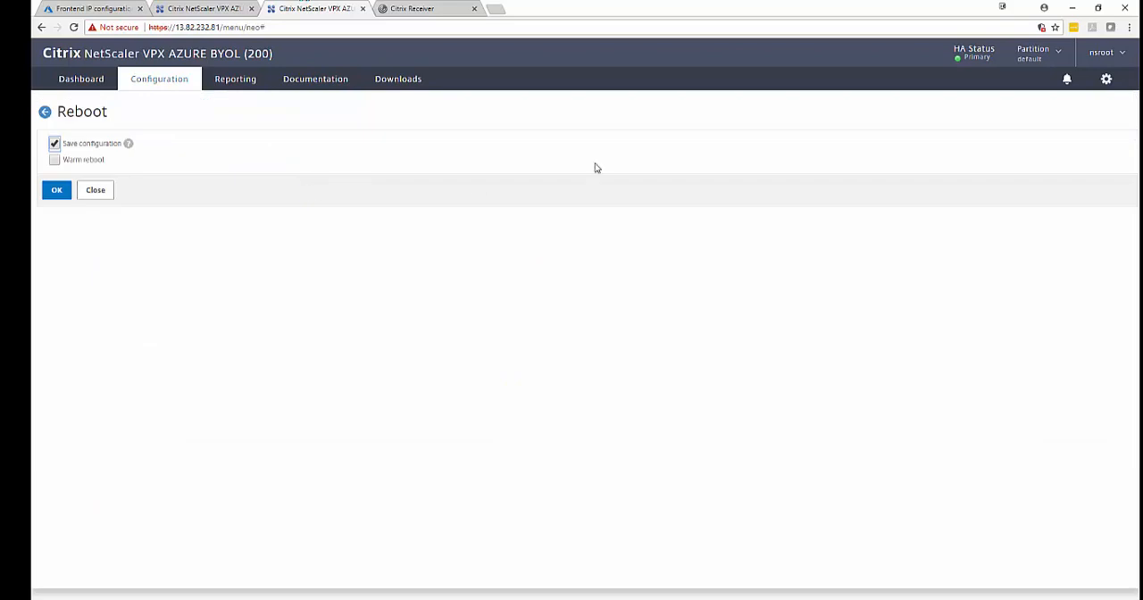
left_click(59, 192)
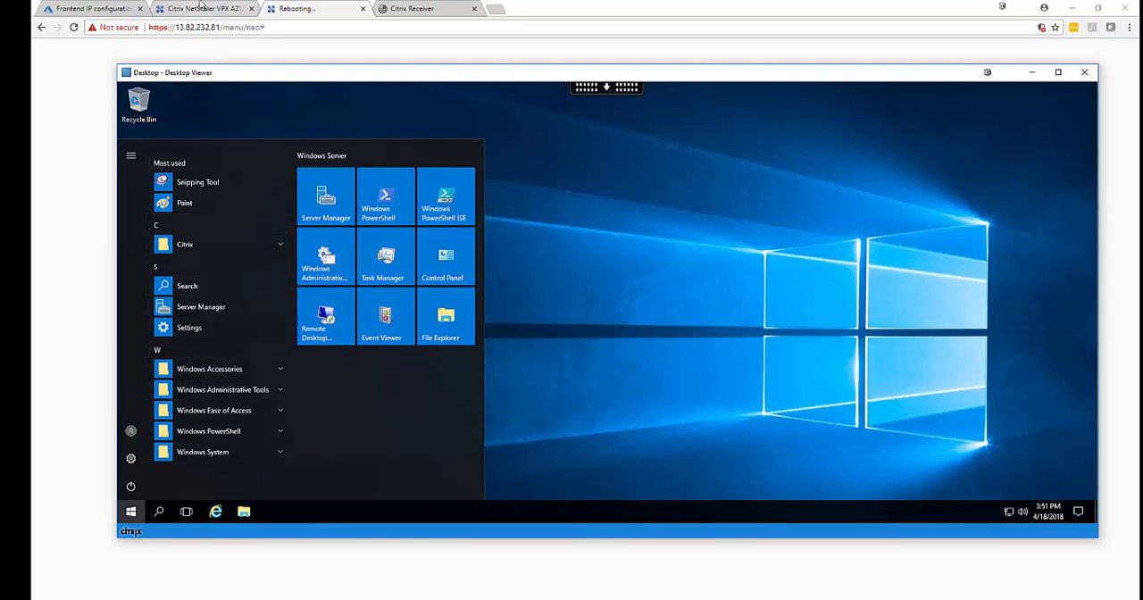
Refresh the gateway virtual servers on the NetScaler at 13.82.235.20, and reload its console to check the HA status.
left_click(201, 8)
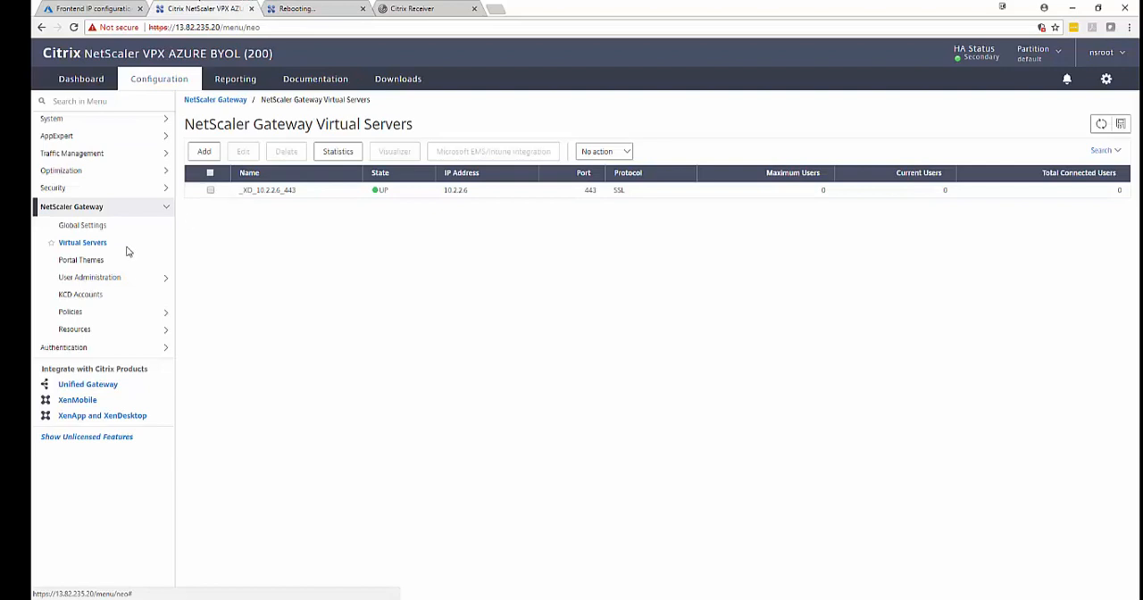
left_click(95, 244)
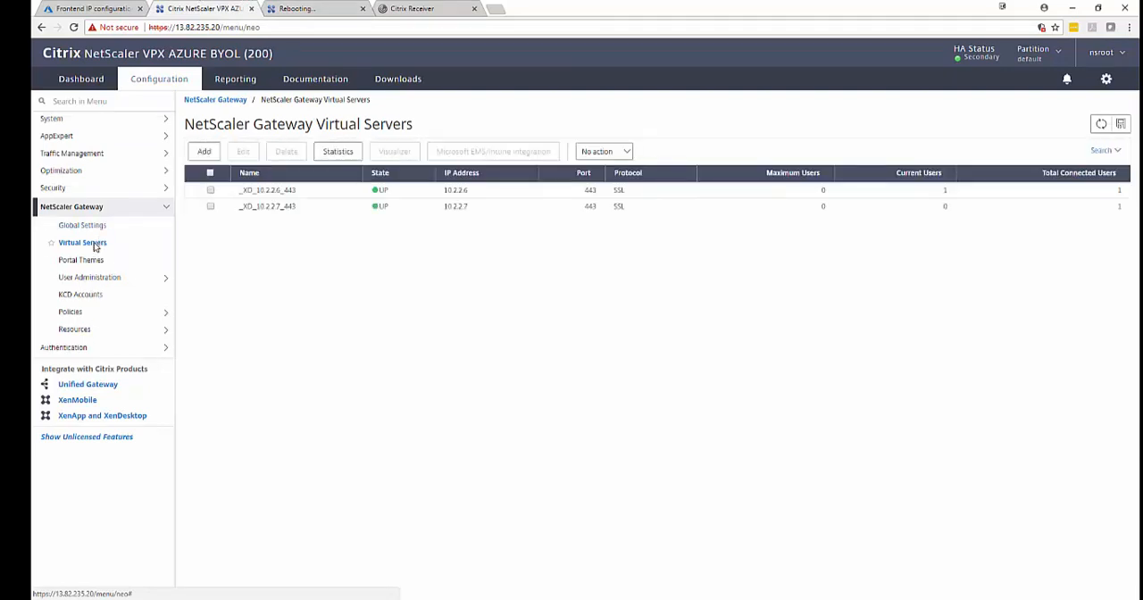
left_click(74, 27)
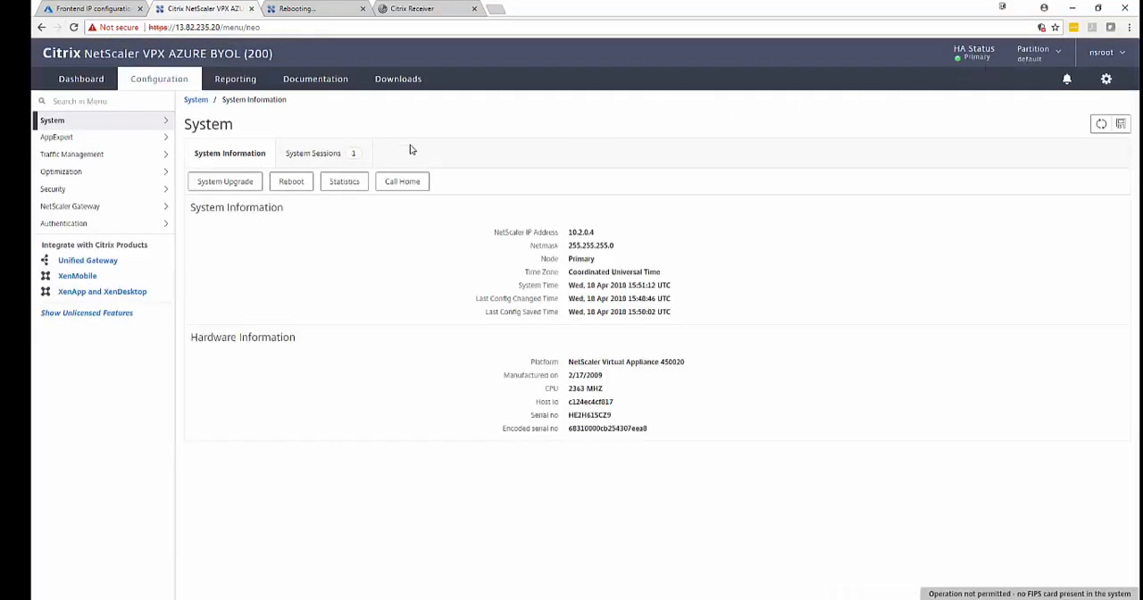
Examine the ICA connections on the NetScaler at 13.82.235.20, and return to the NetScaler Gateway overview.
left_click(103, 208)
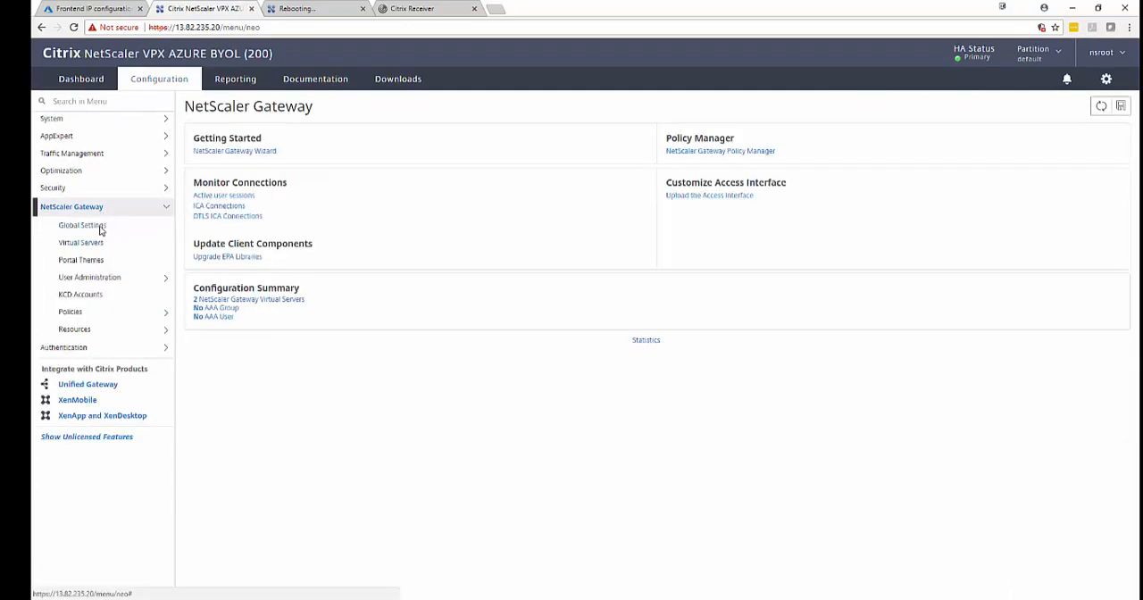
left_click(219, 205)
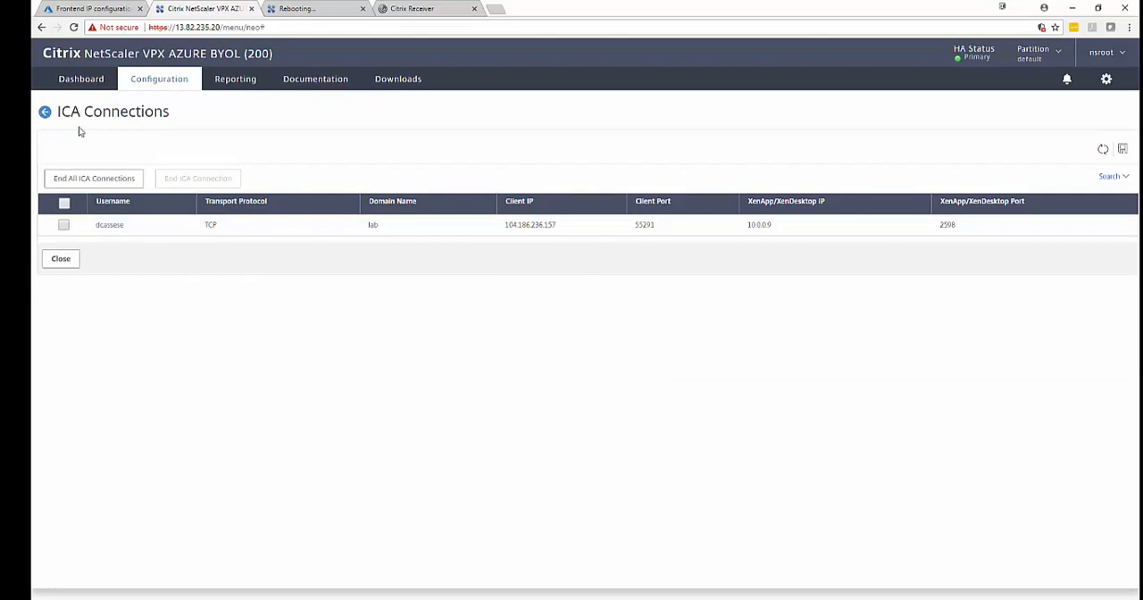
left_click(45, 114)
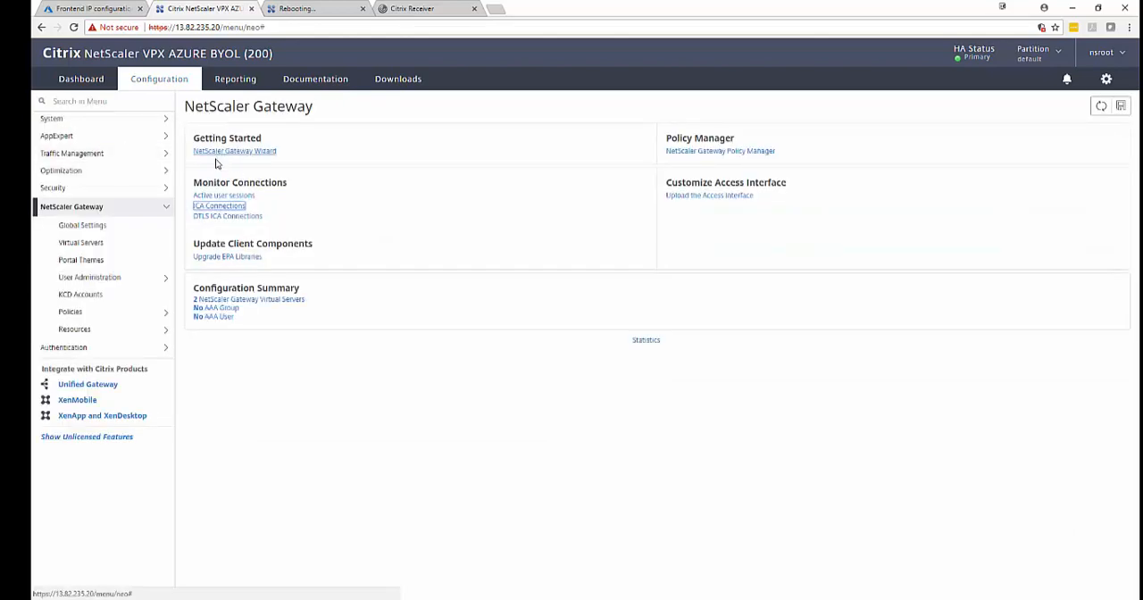
Examine the High Availability node states on 13.82.235.20, retry the console at 13.82.232.81, and refresh the node list.
left_click(98, 121)
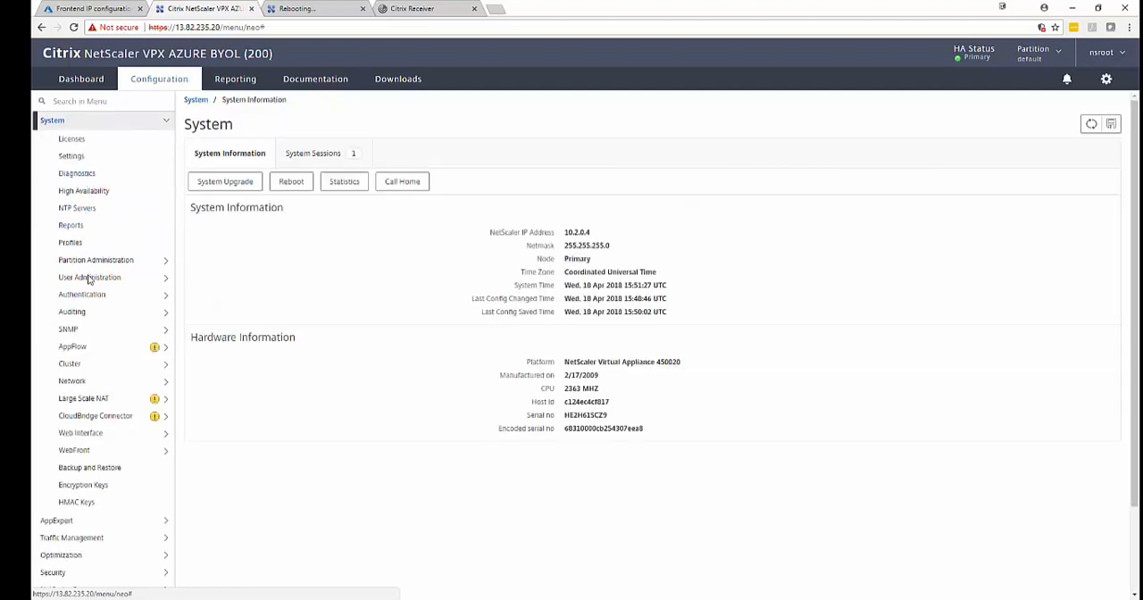
left_click(106, 190)
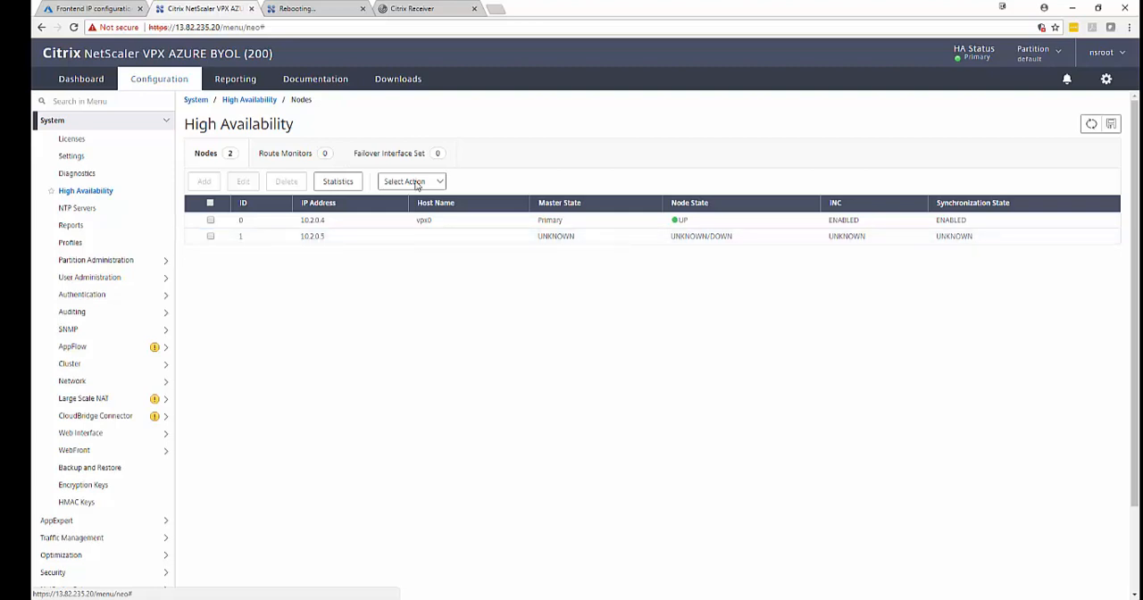
left_click(308, 8)
left_click(302, 28)
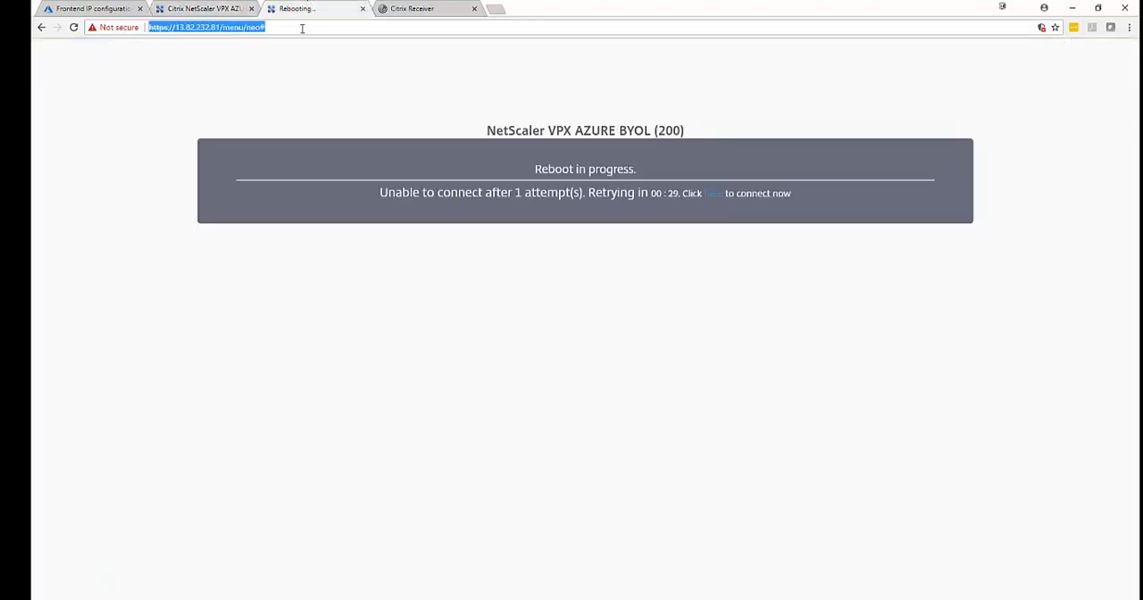
key("Return")
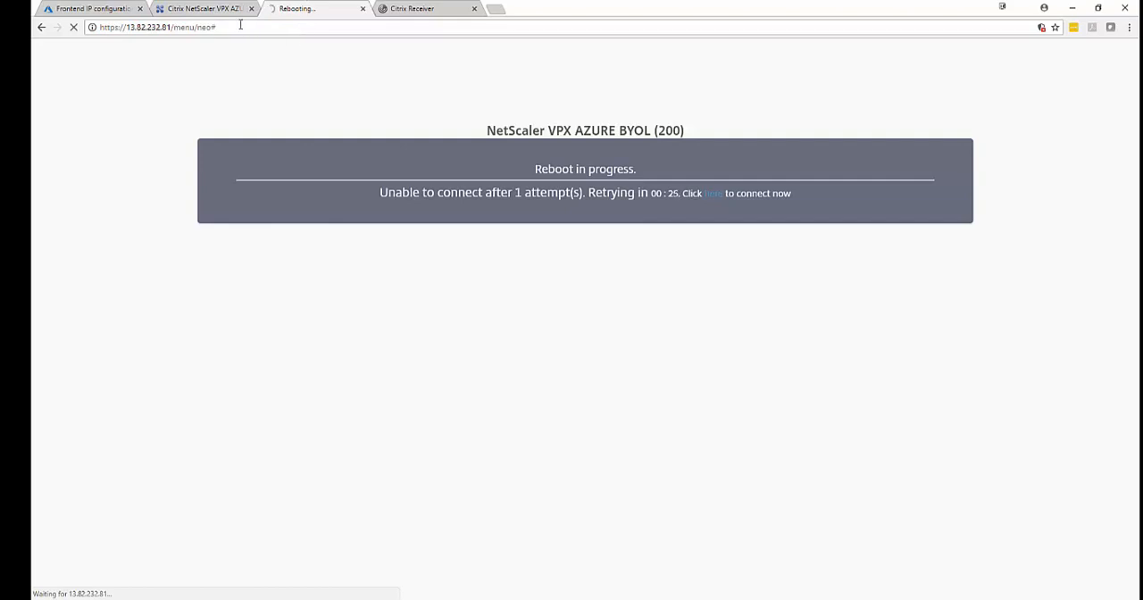
left_click(207, 8)
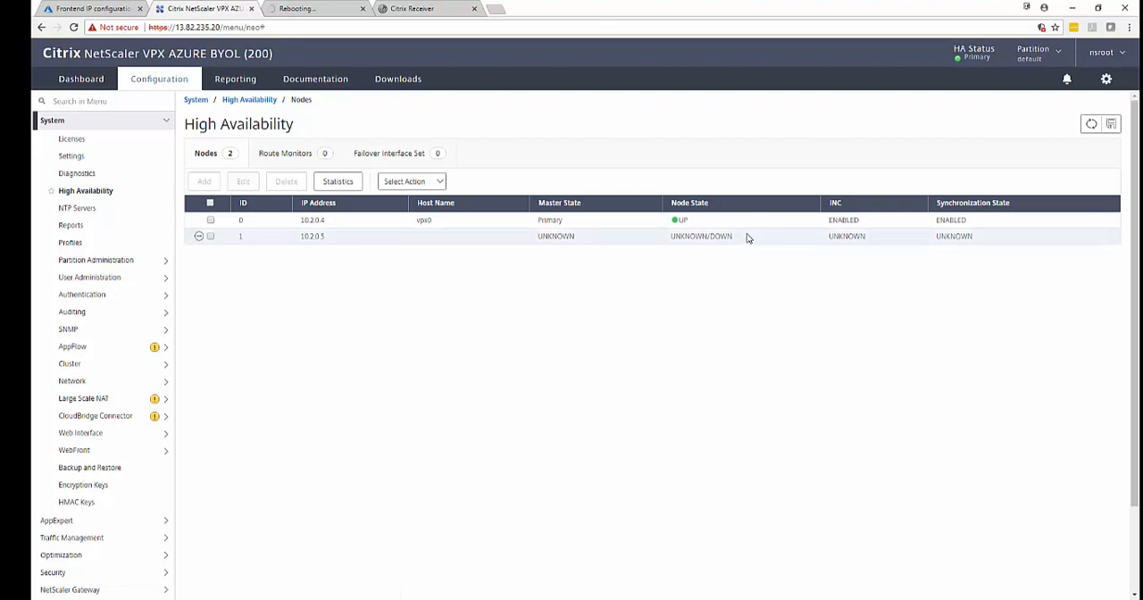
left_click(1092, 124)
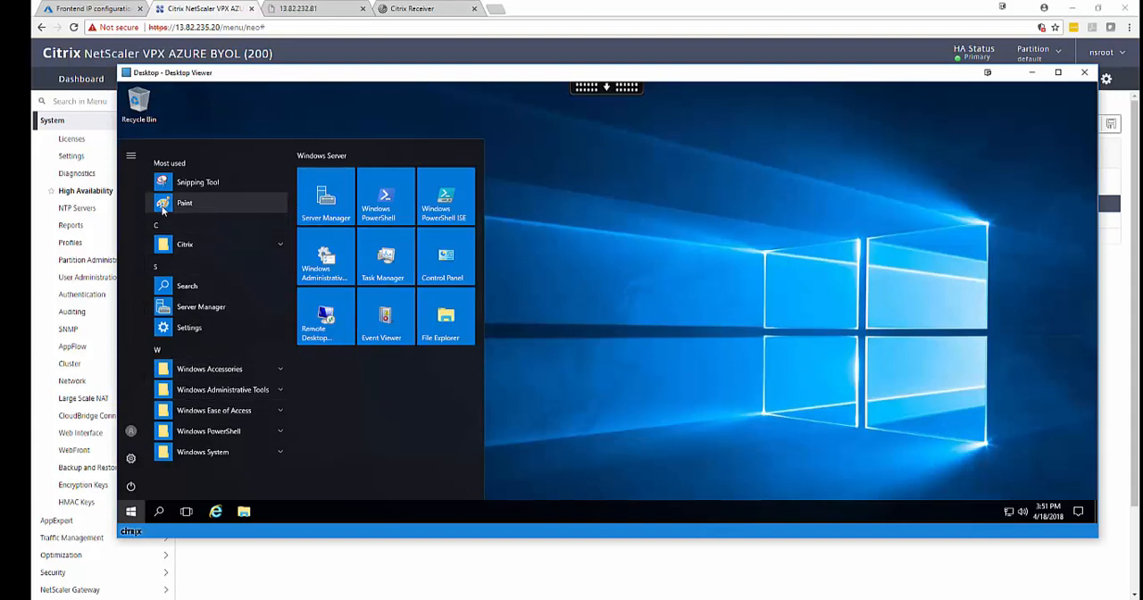
Disconnect the published desktop session from its viewer toolbar and confirm the disconnection.
left_click(606, 88)
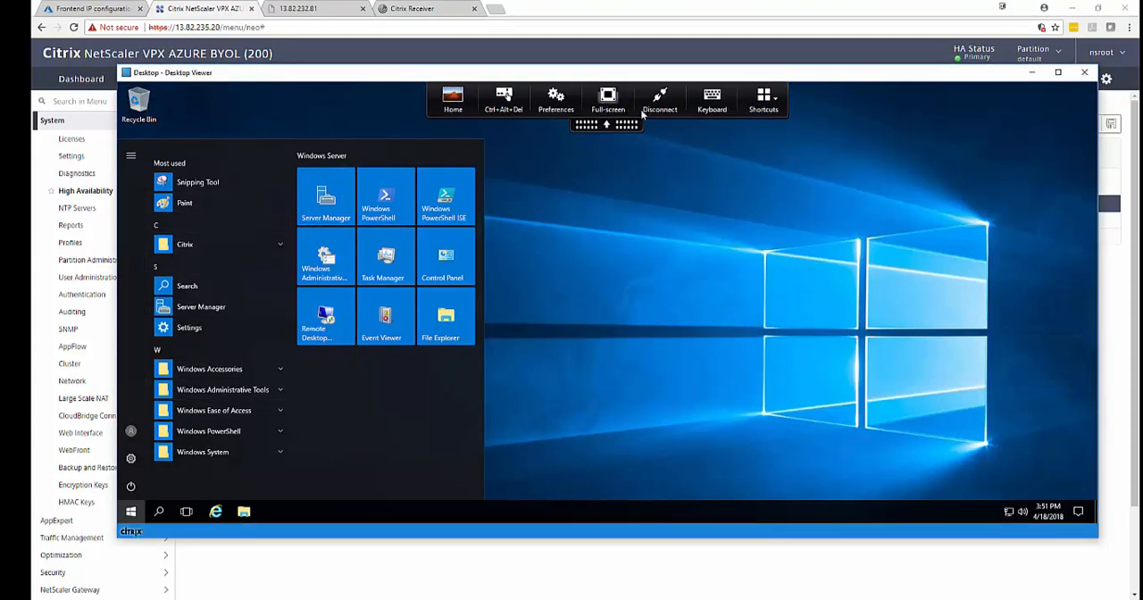
left_click(660, 101)
left_click(613, 336)
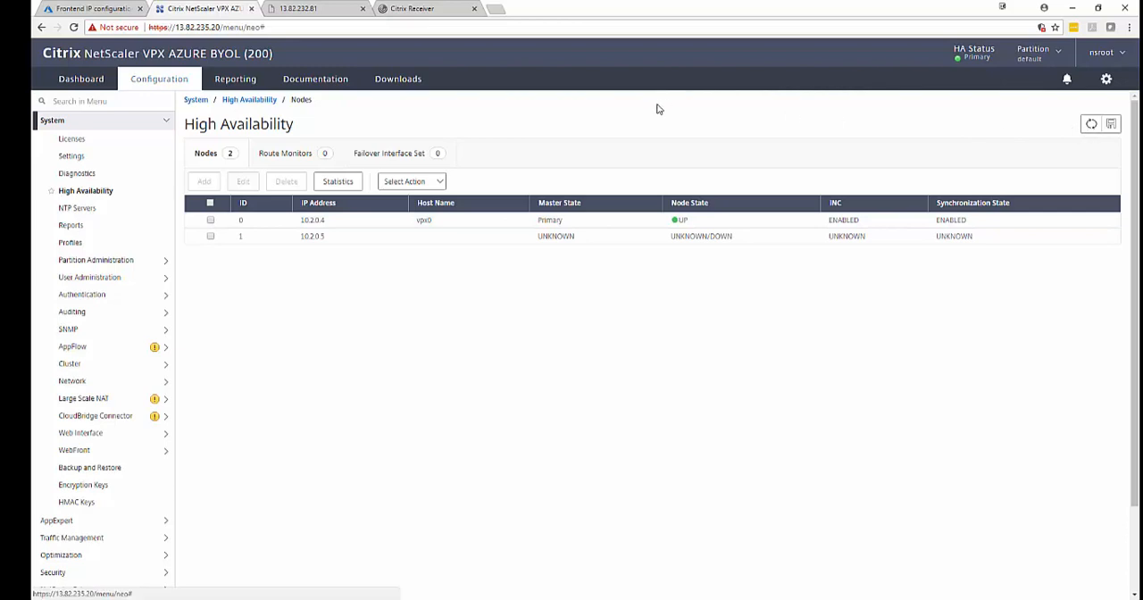
left_click(300, 9)
left_click(295, 28)
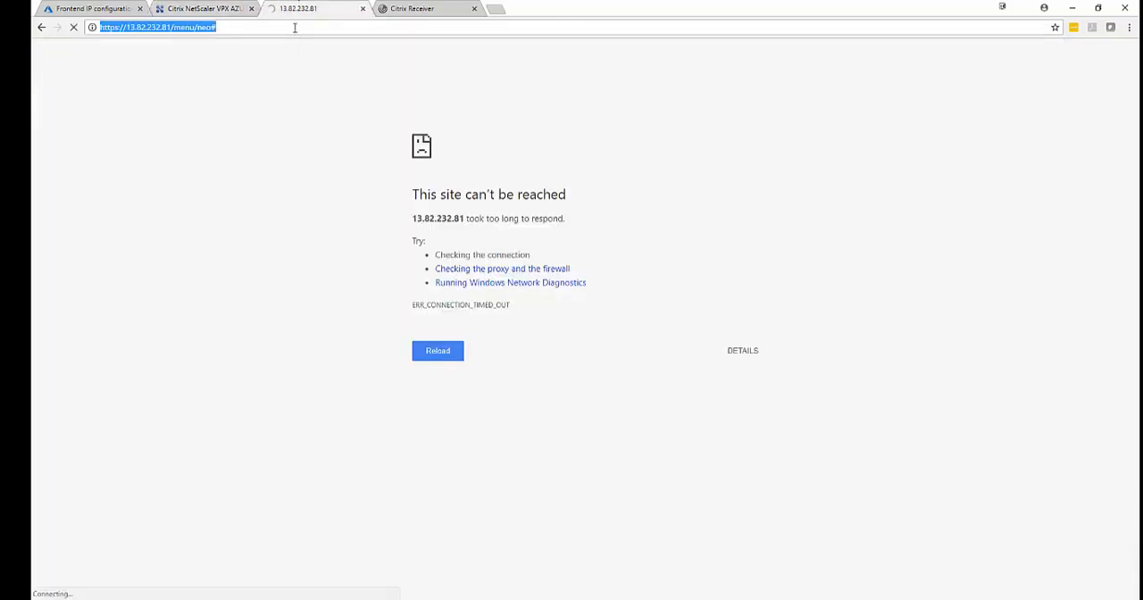
key("Return")
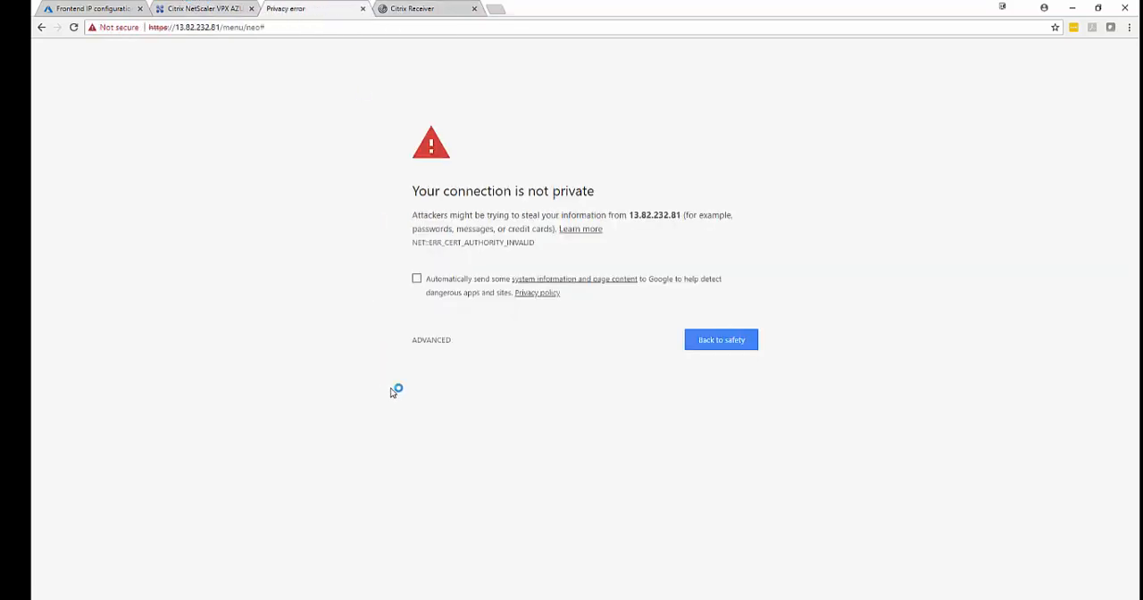
Proceed past the certificate warning for 13.82.232.81, and refresh the High Availability node list on 13.82.235.20.
left_click(435, 342)
left_click(438, 429)
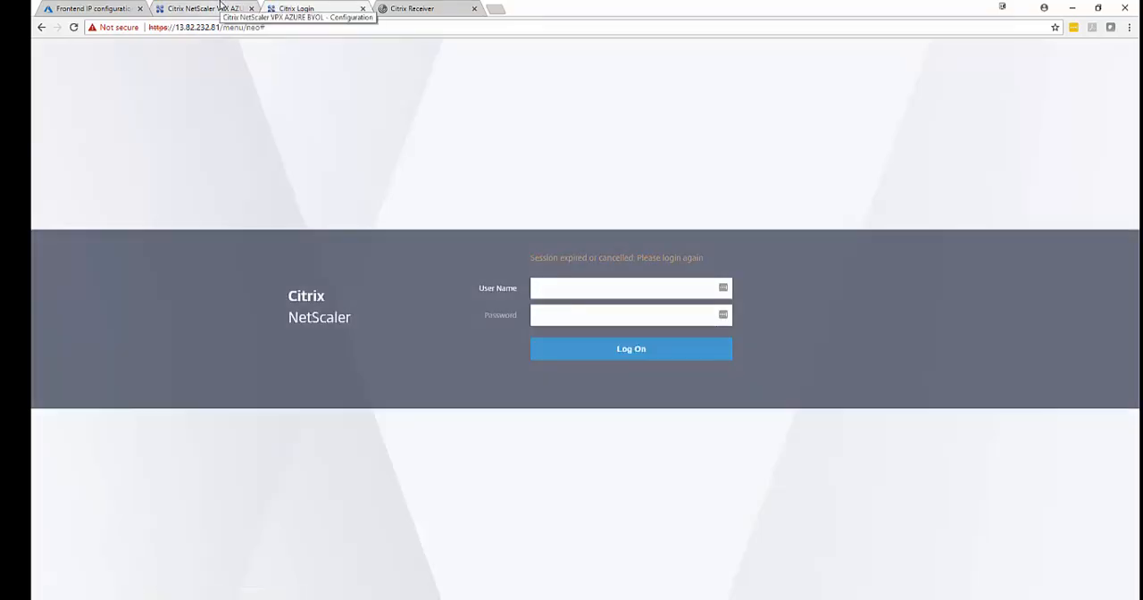
left_click(204, 8)
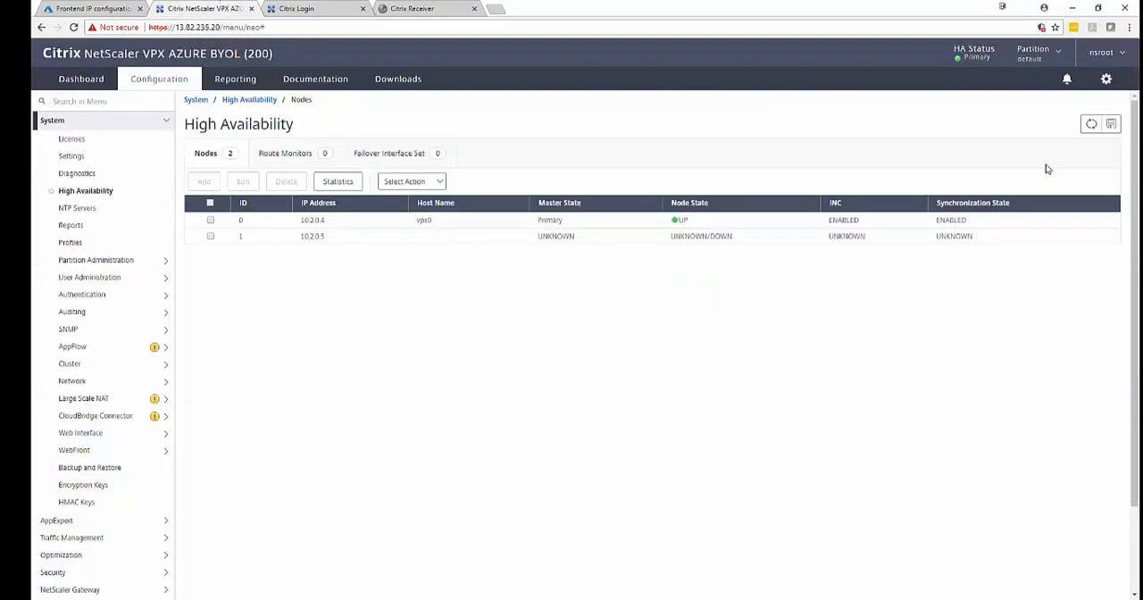
left_click(1091, 123)
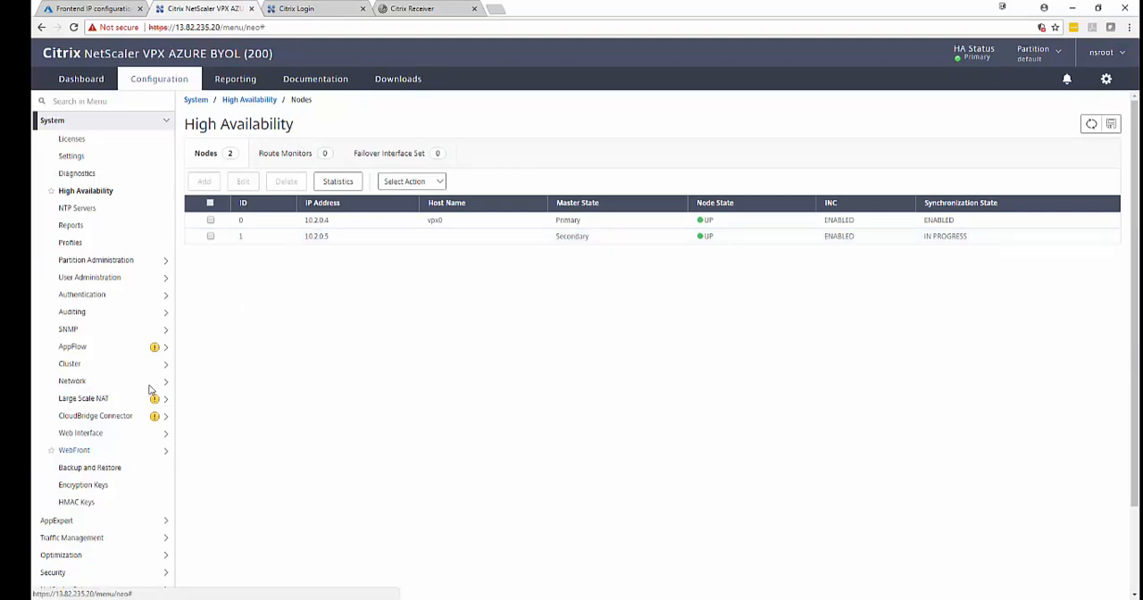
Examine the ICA connections and active user sessions of NetScaler Gateway on 13.82.235.20, and return to the gateway overview.
left_click(166, 121)
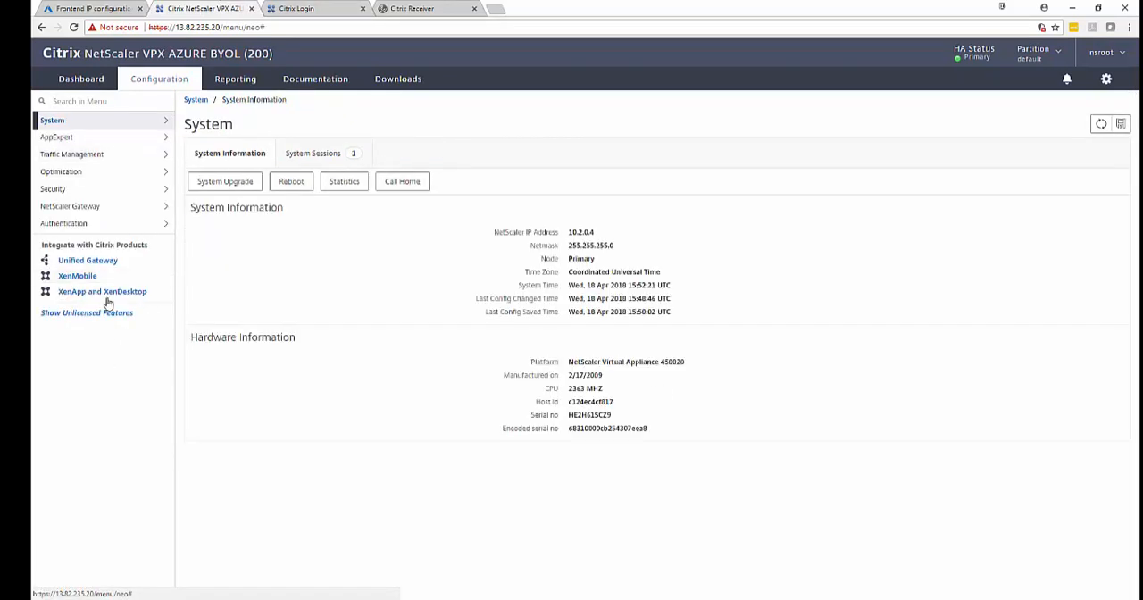
left_click(93, 207)
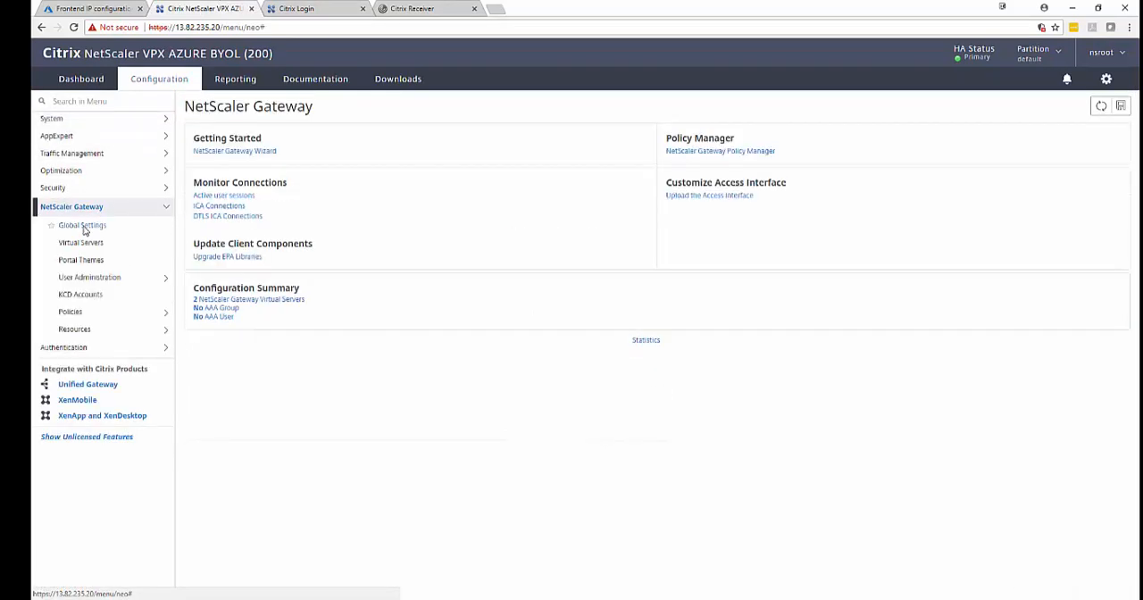
left_click(220, 205)
left_click(55, 249)
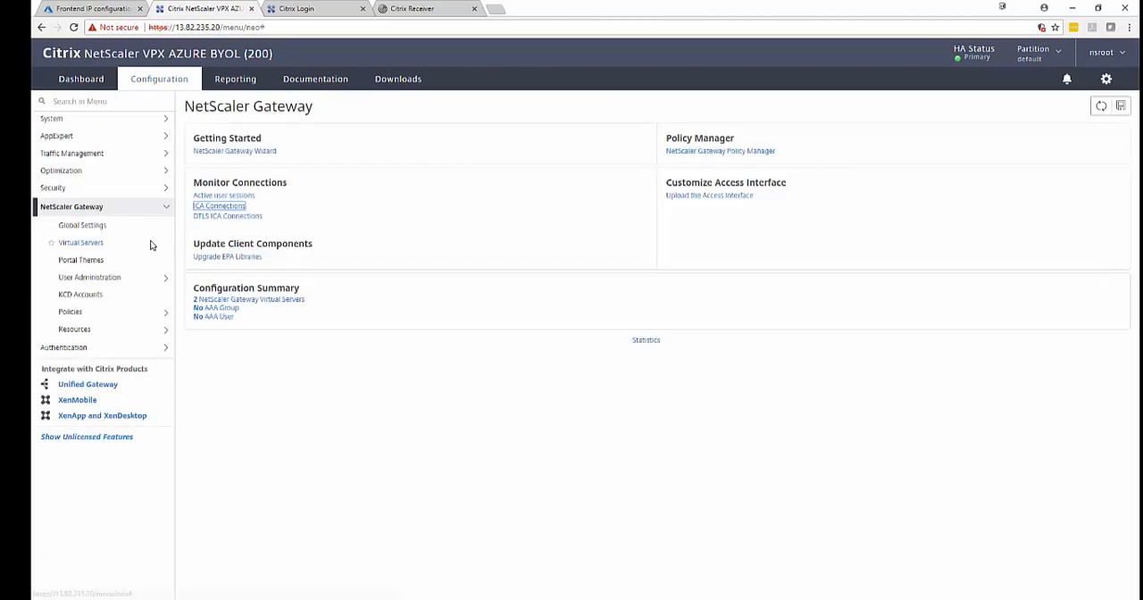
left_click(223, 206)
left_click(76, 195)
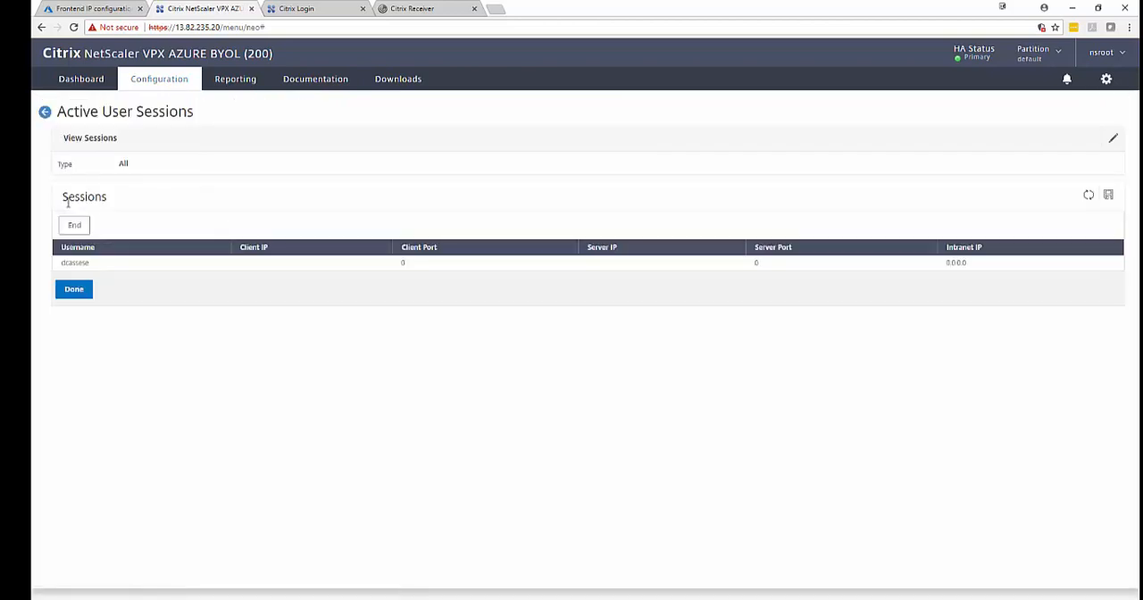
left_click(75, 292)
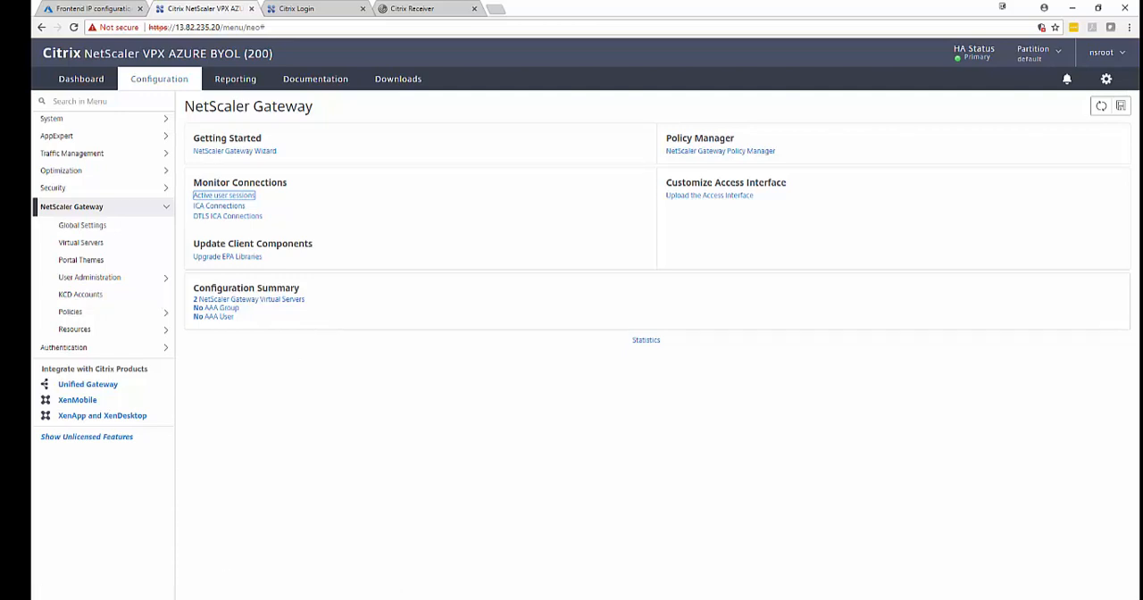
Examine the IPv4 addresses in the System network configuration of the NetScaler at 13.82.235.20.
left_click(72, 120)
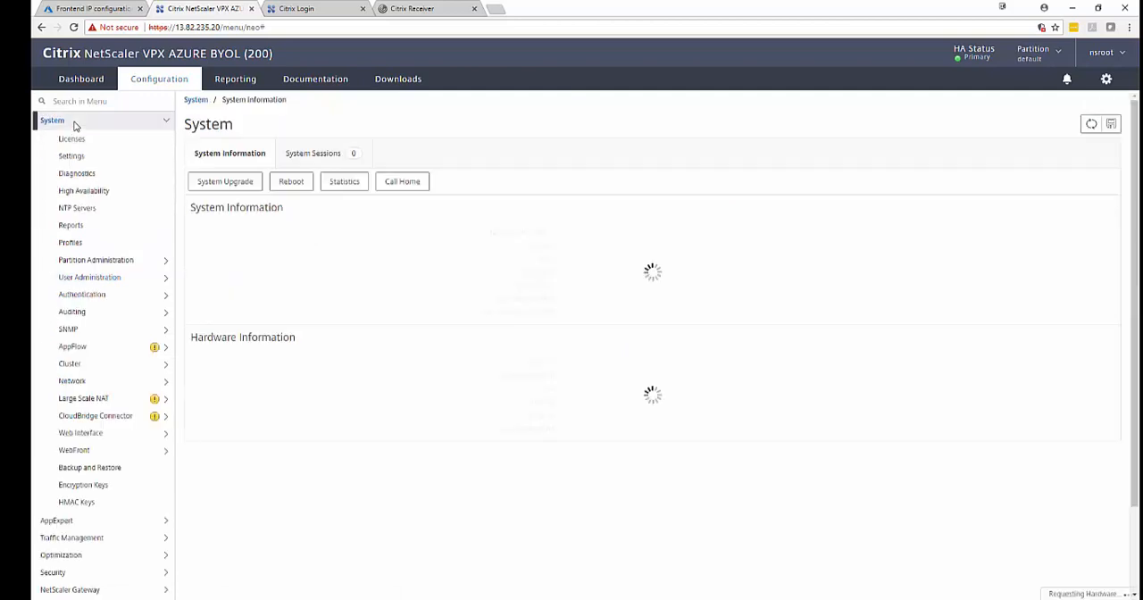
left_click(98, 382)
left_click(98, 397)
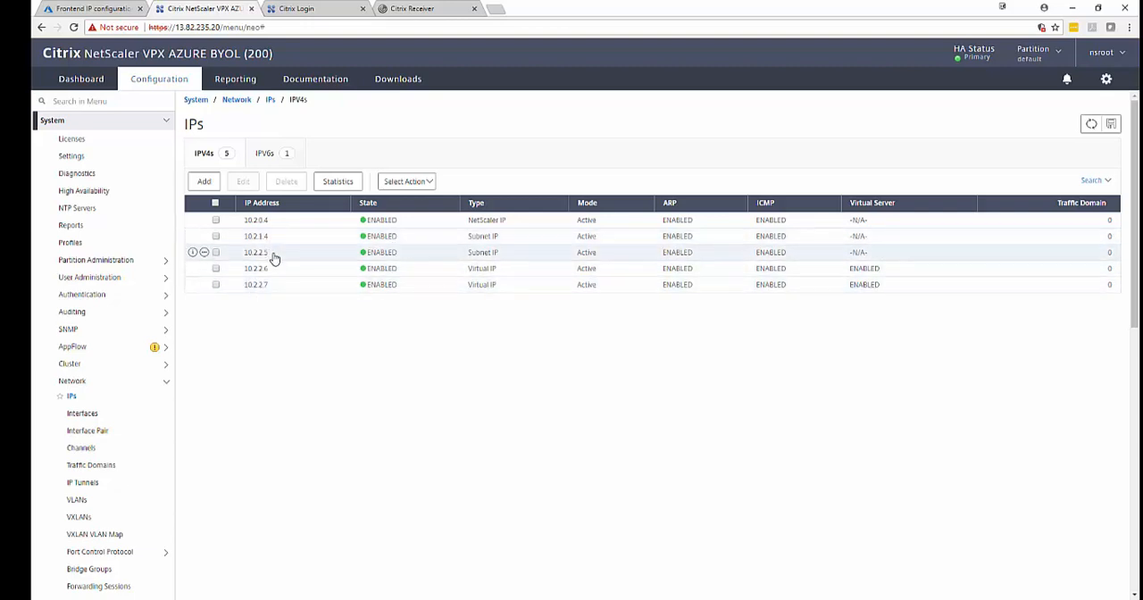
Log on to the NetScaler at 13.82.232.81 as nsroot with the account password, declining to save the login and dismissing the secondary-node warning.
left_click(304, 8)
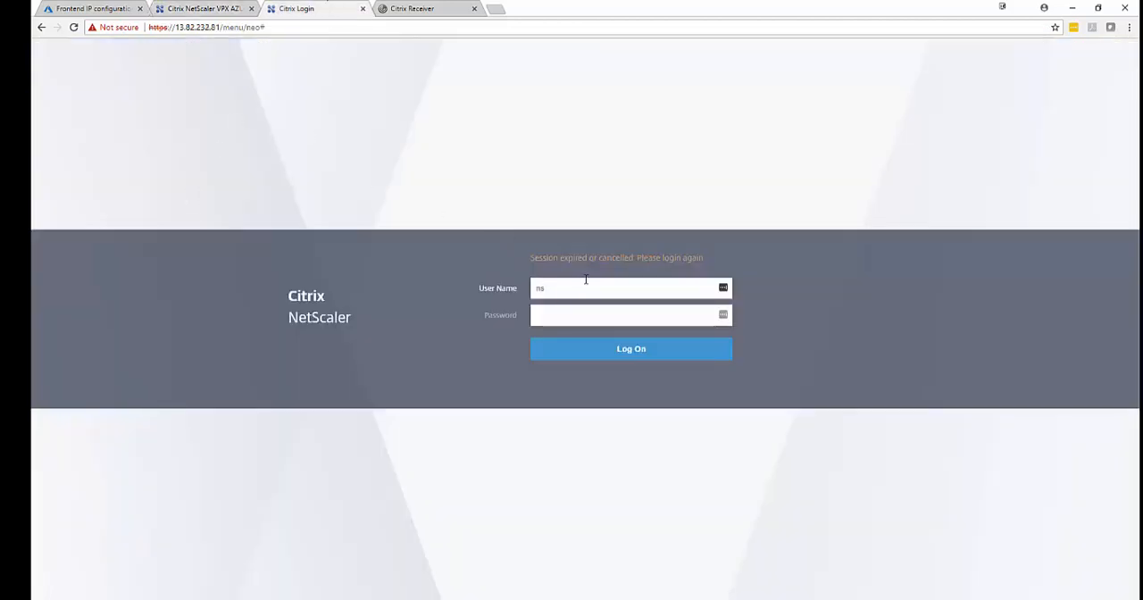
type("ot")
key("Tab")
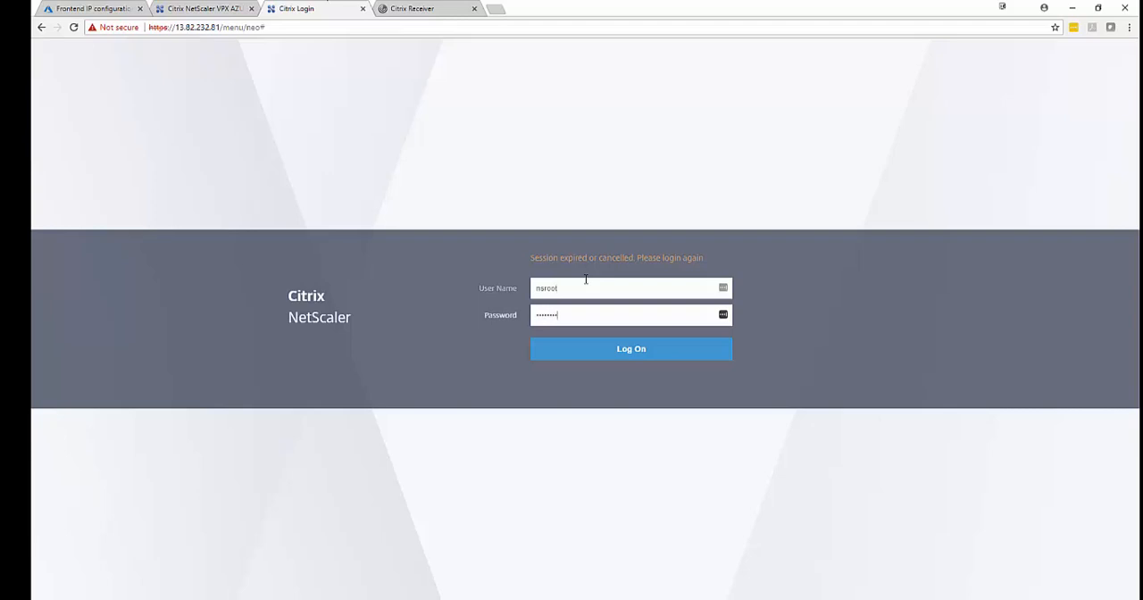
key("Return")
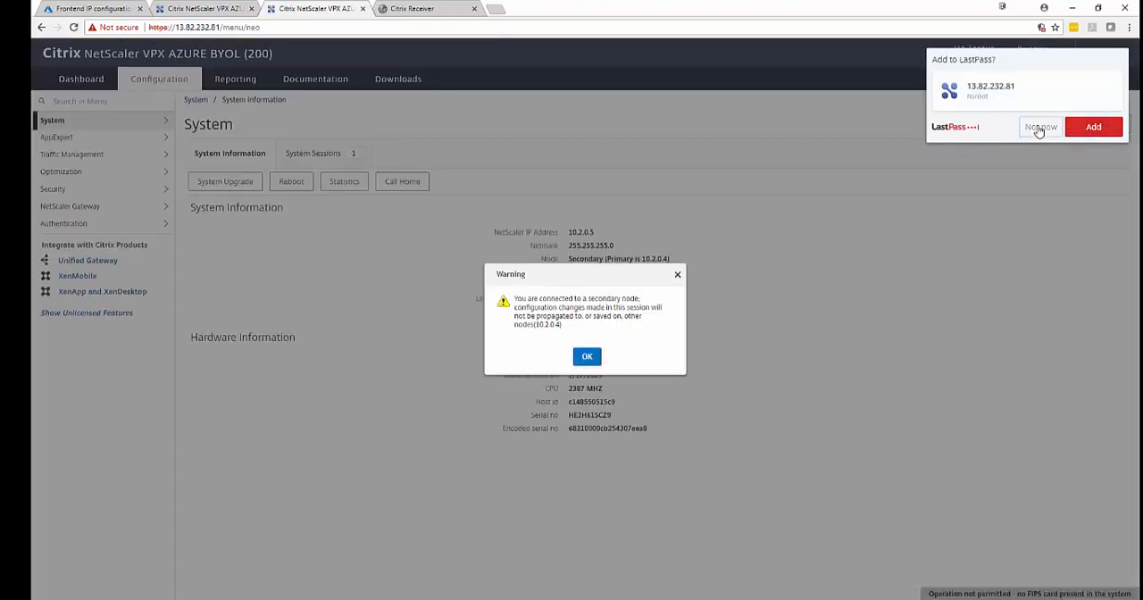
left_click(1037, 126)
left_click(588, 357)
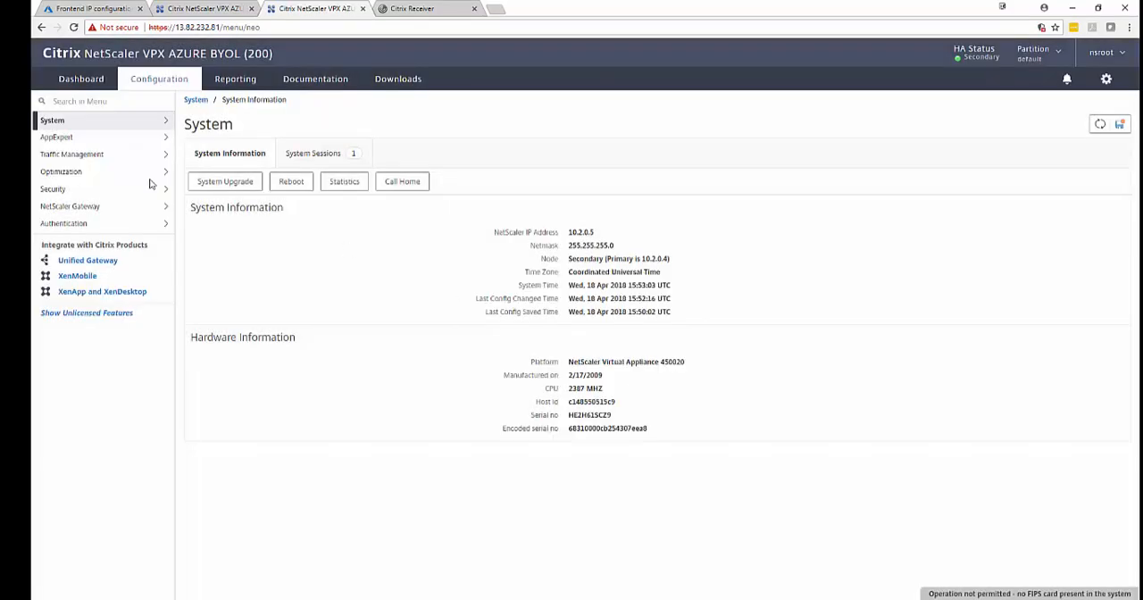
Compare the IPv4 address lists of 13.82.232.81 and 13.82.235.20, and examine the High Availability nodes on 13.82.232.81.
left_click(88, 121)
left_click(93, 381)
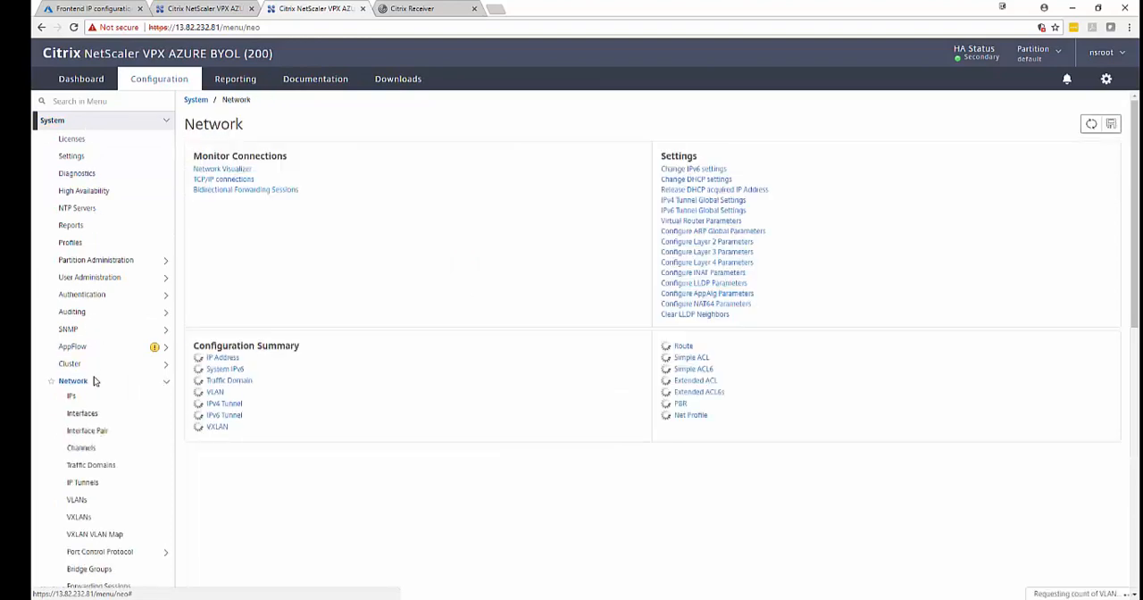
left_click(89, 399)
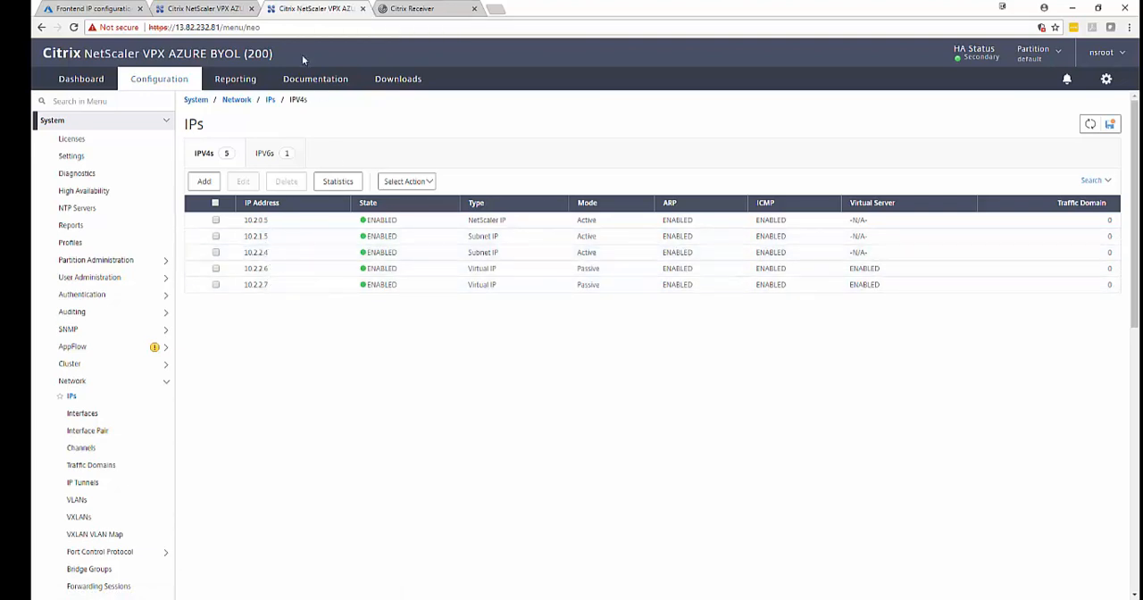
left_click(195, 7)
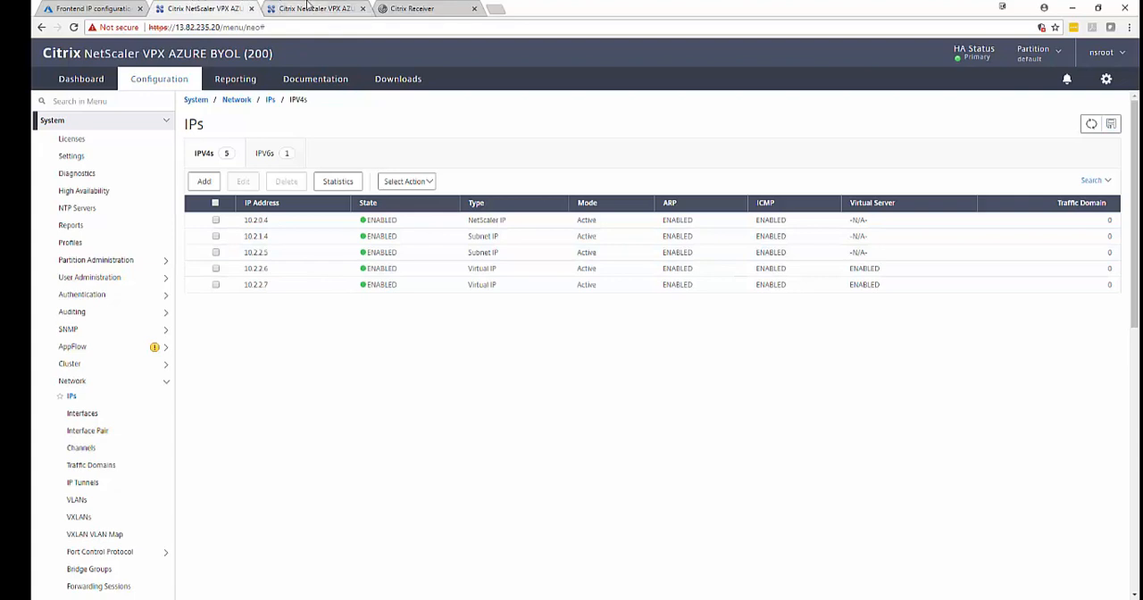
left_click(279, 7)
left_click(214, 7)
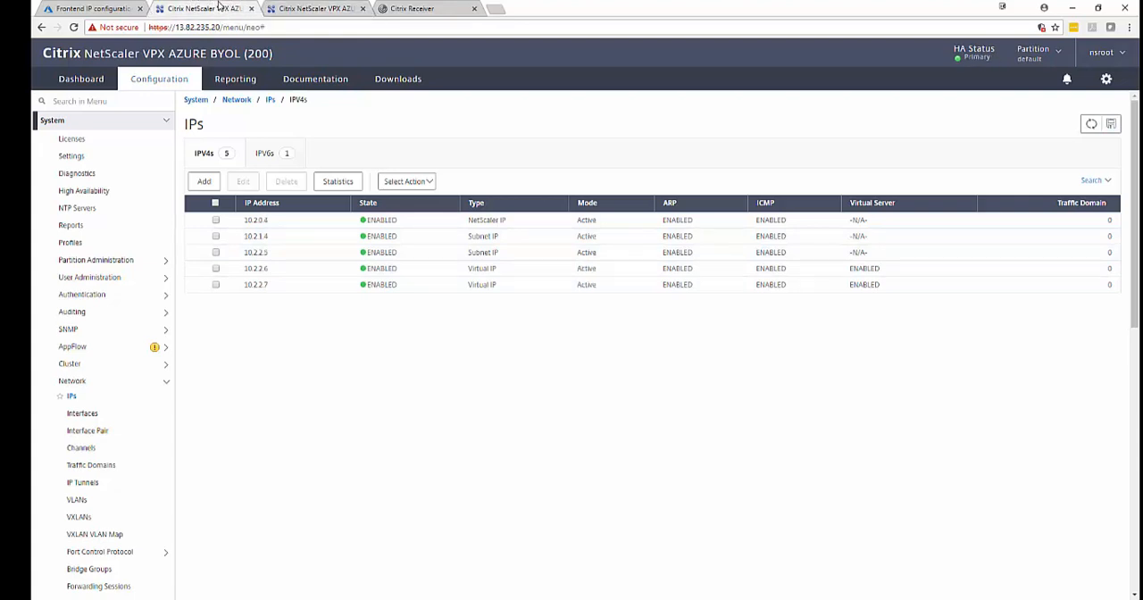
left_click(299, 7)
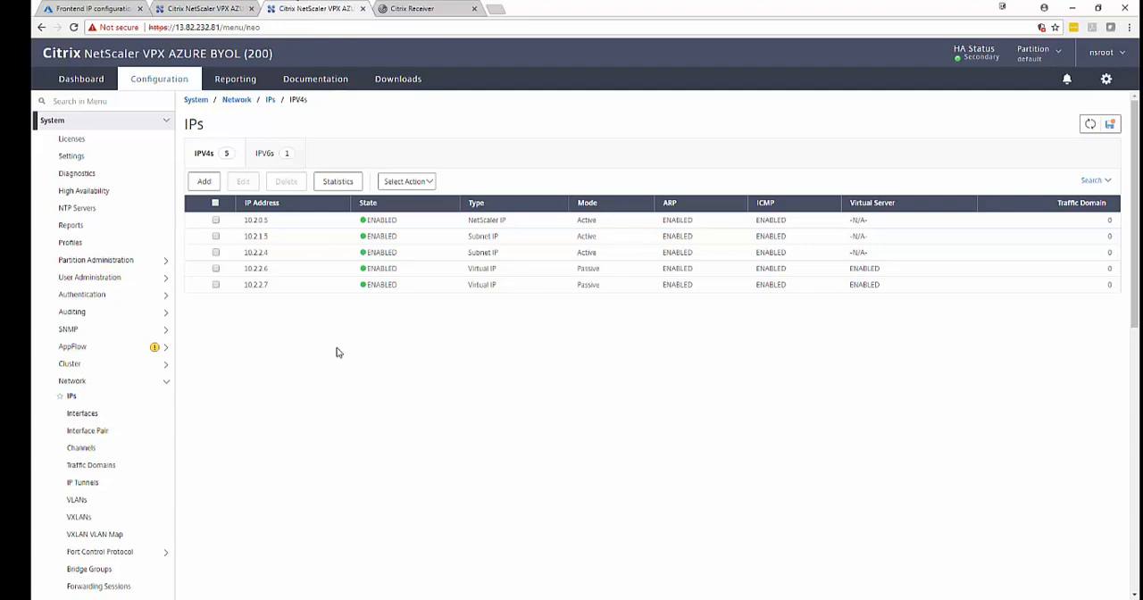
left_click(131, 194)
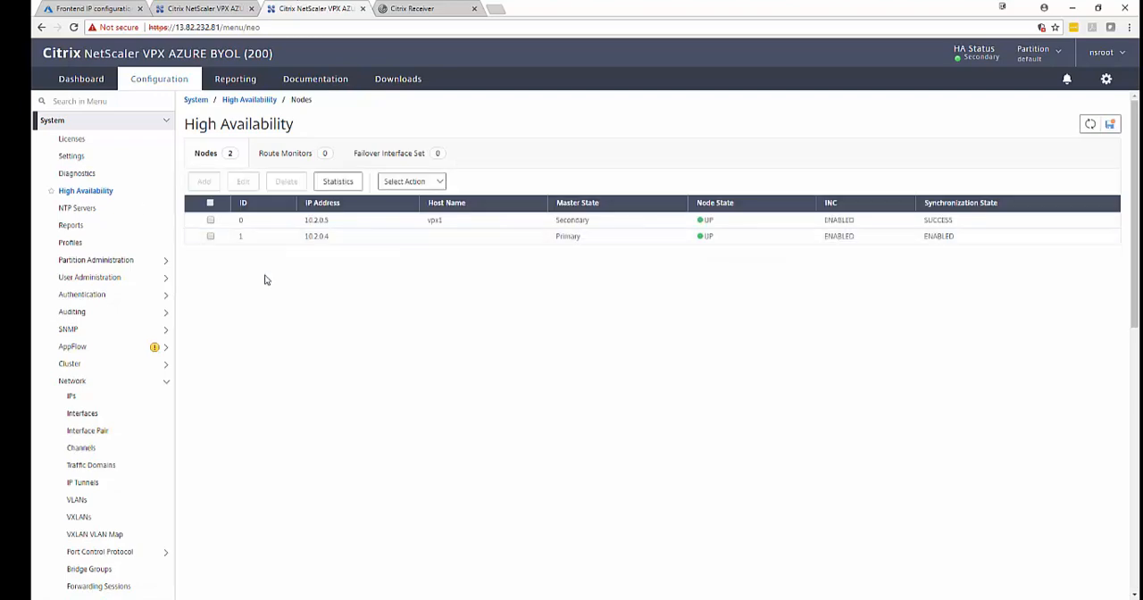